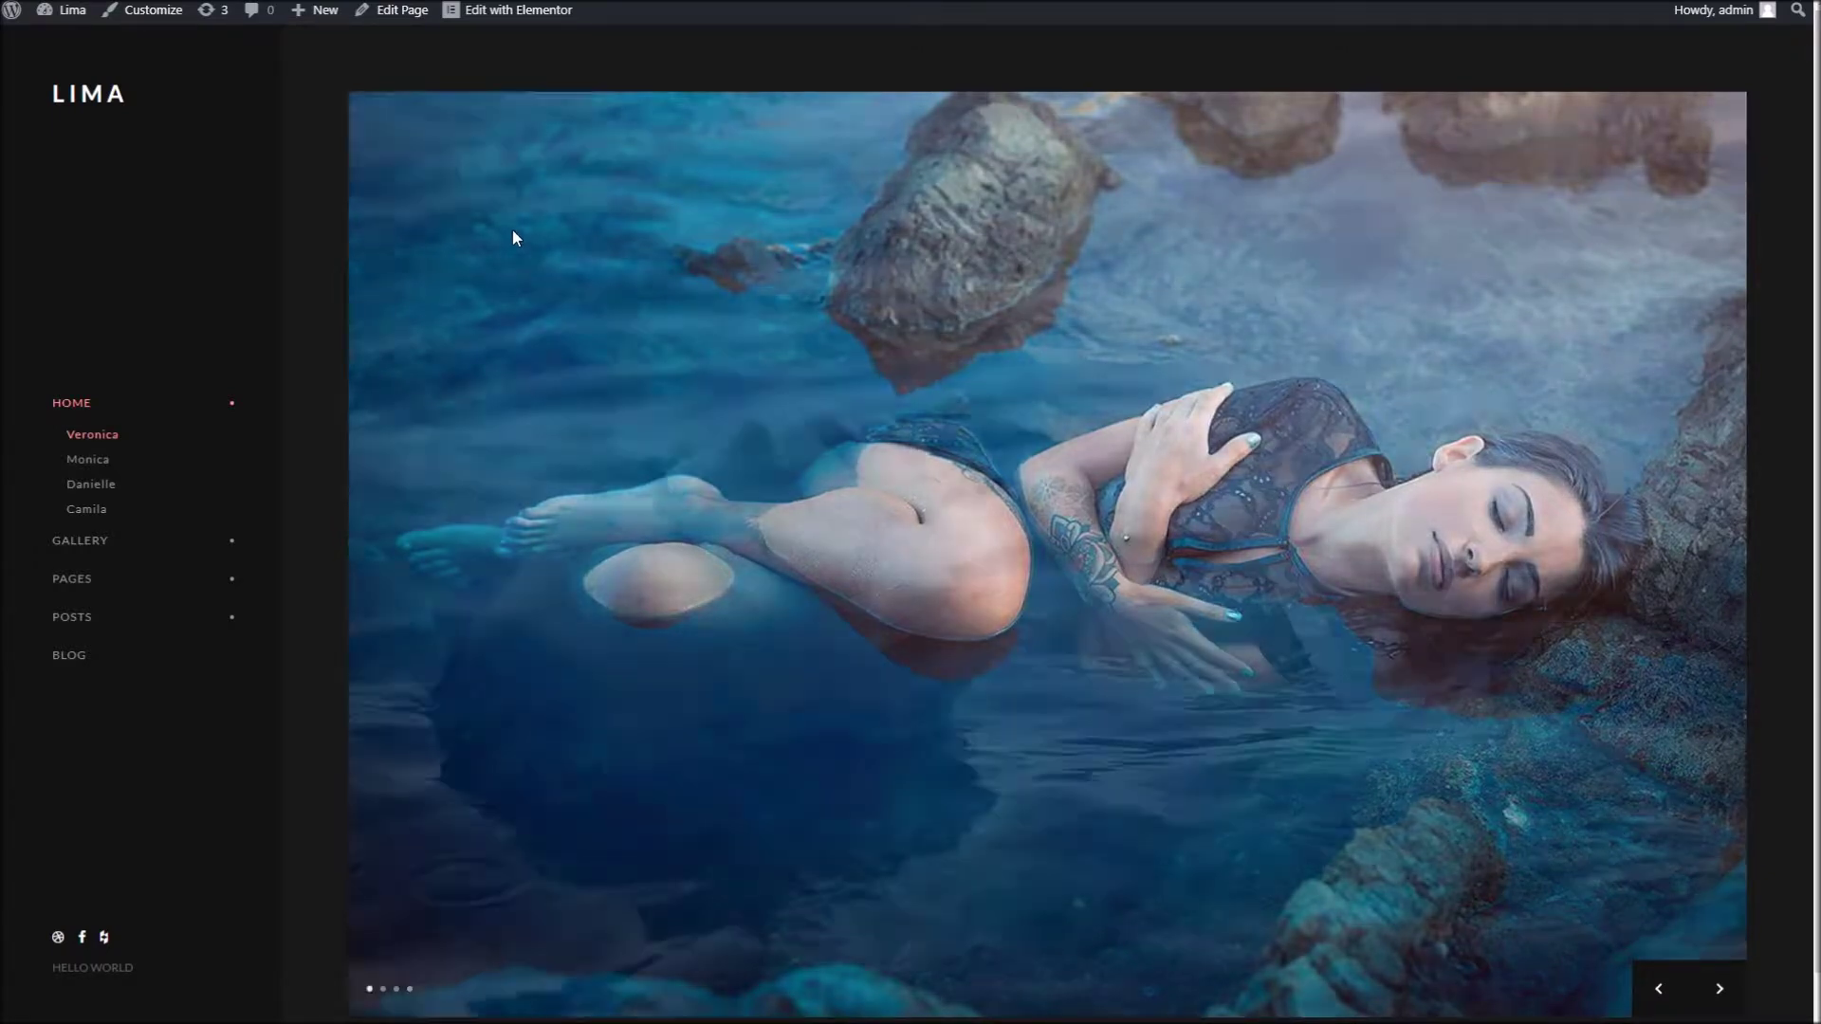
Look through the slides of the home page's image slider
scroll(881, 396, "down", 1)
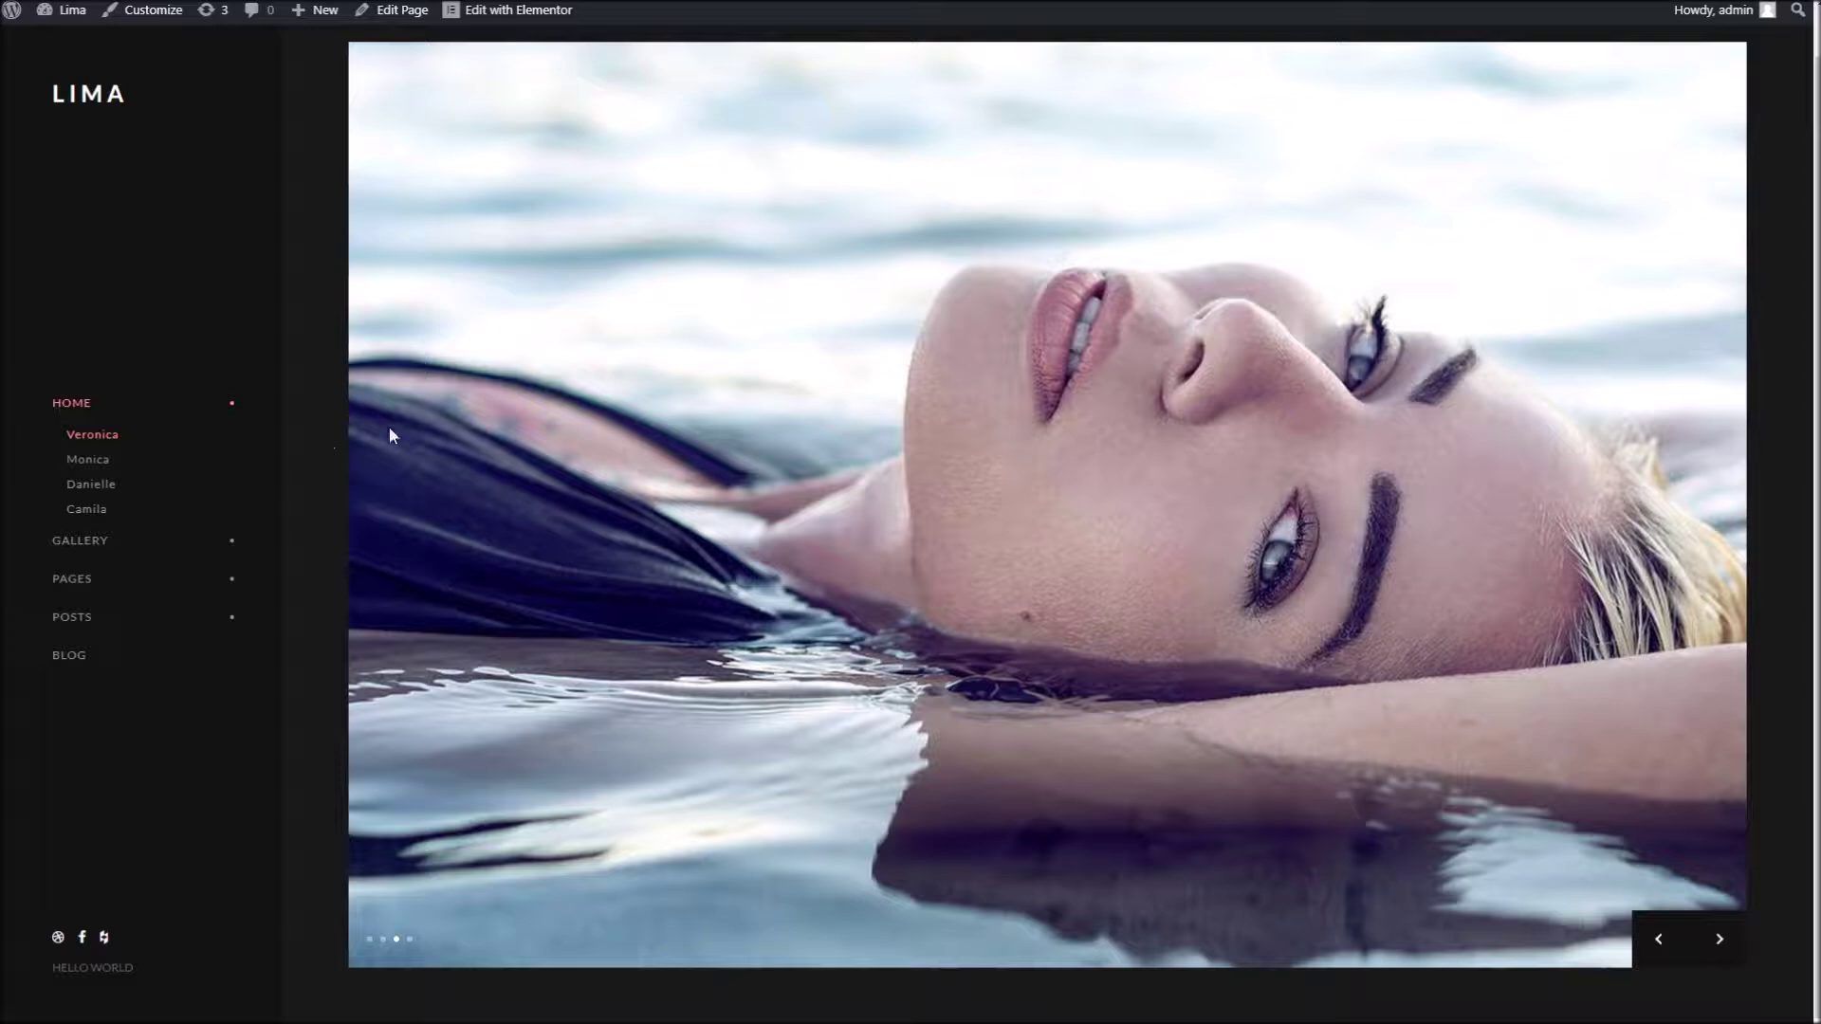
left_click(1718, 941)
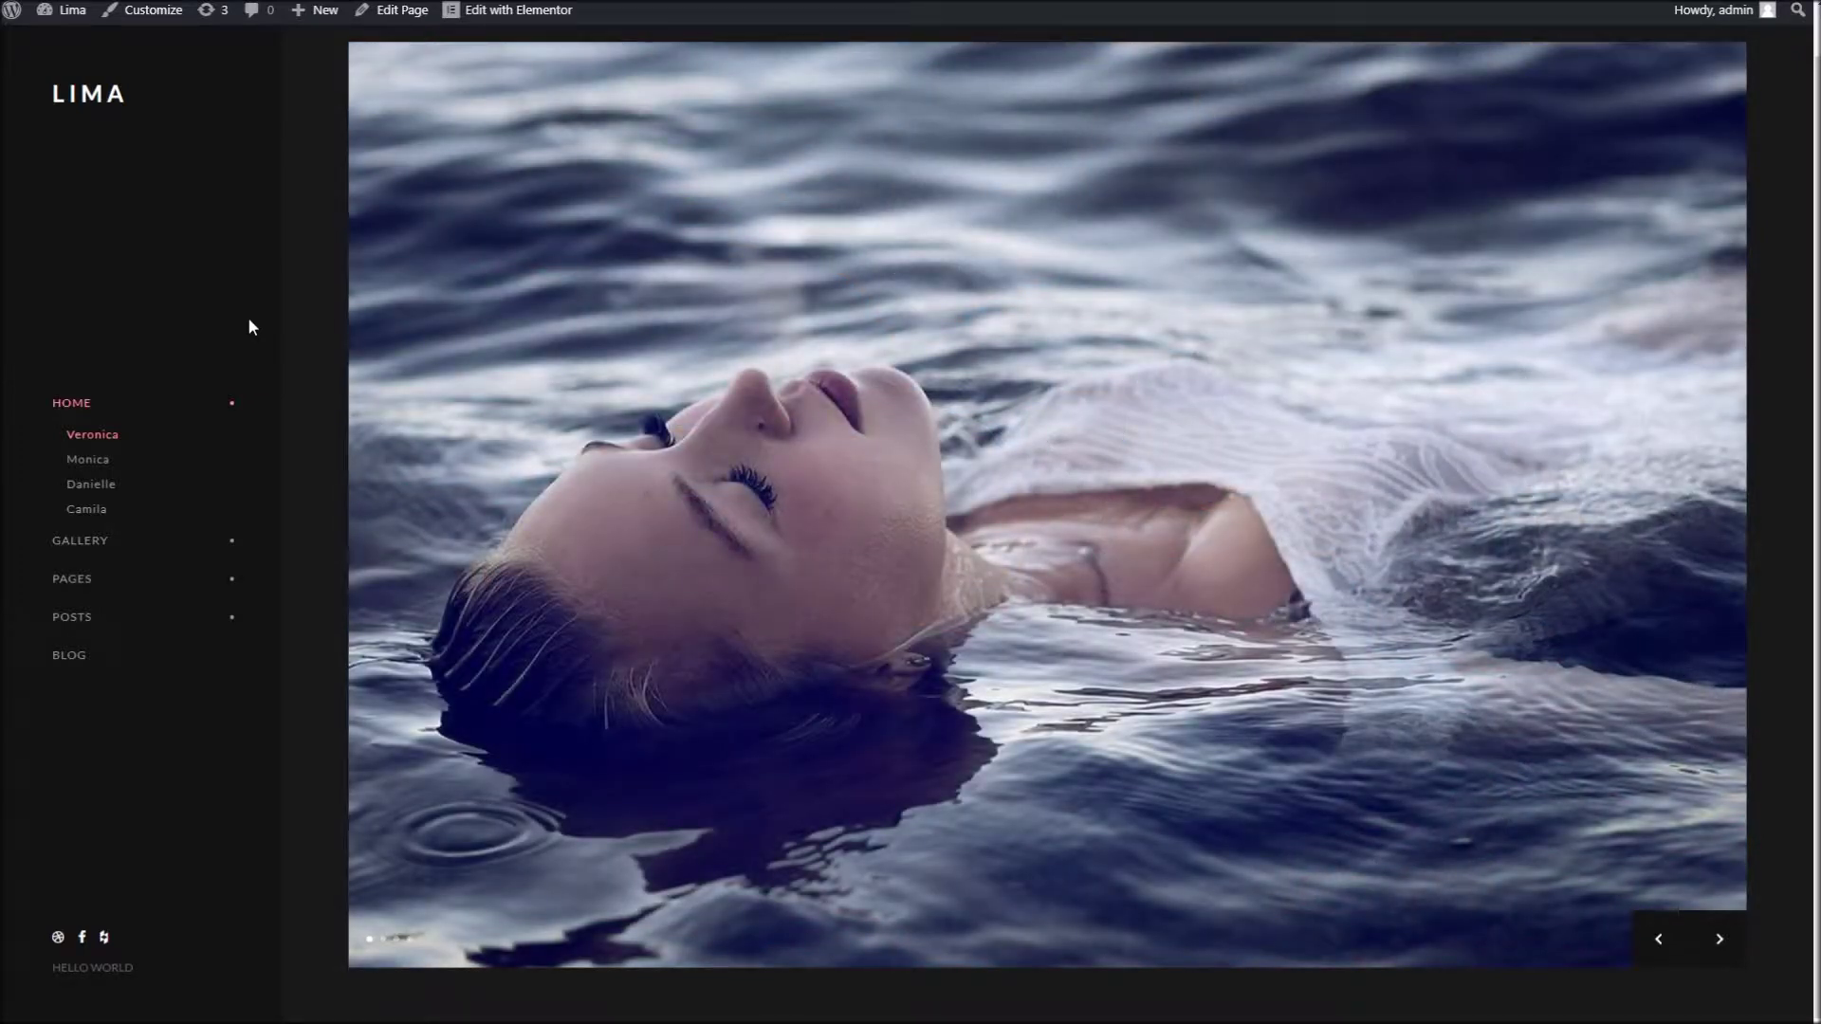
Create a new page titled "Dans Cool Page"
mouse_move(325, 19)
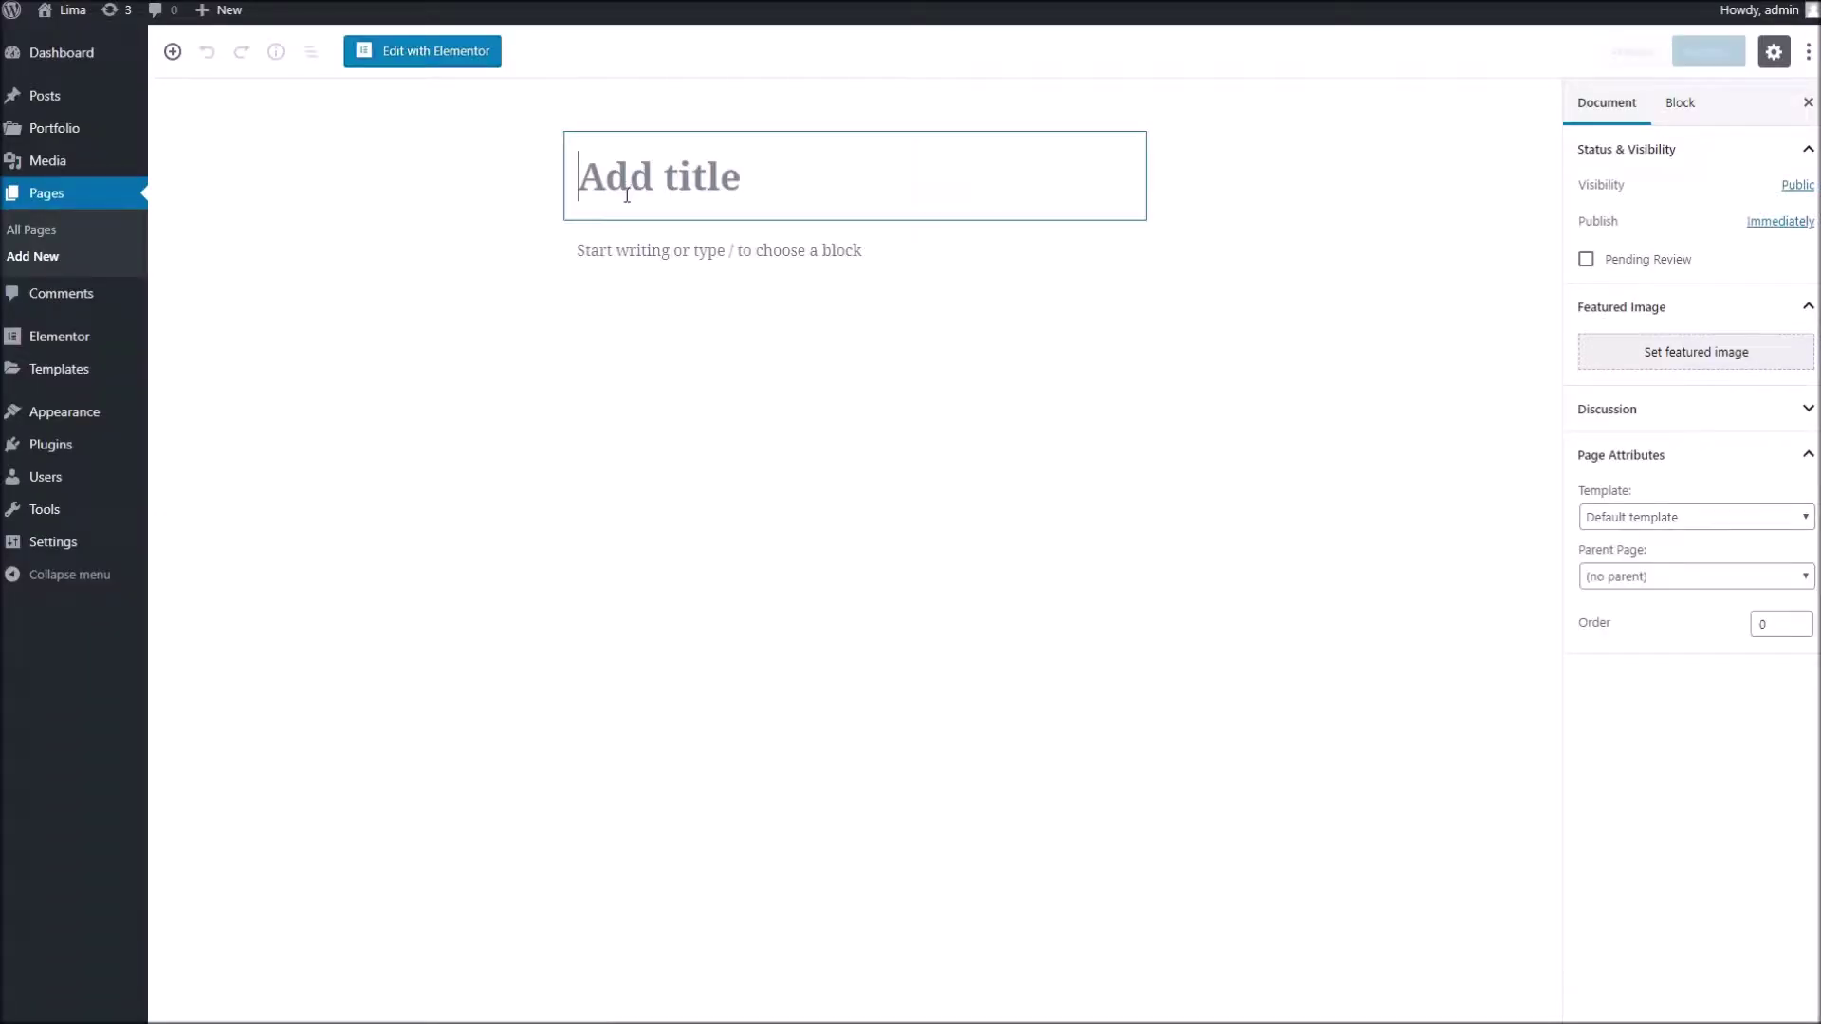
type("Dans Cool Page")
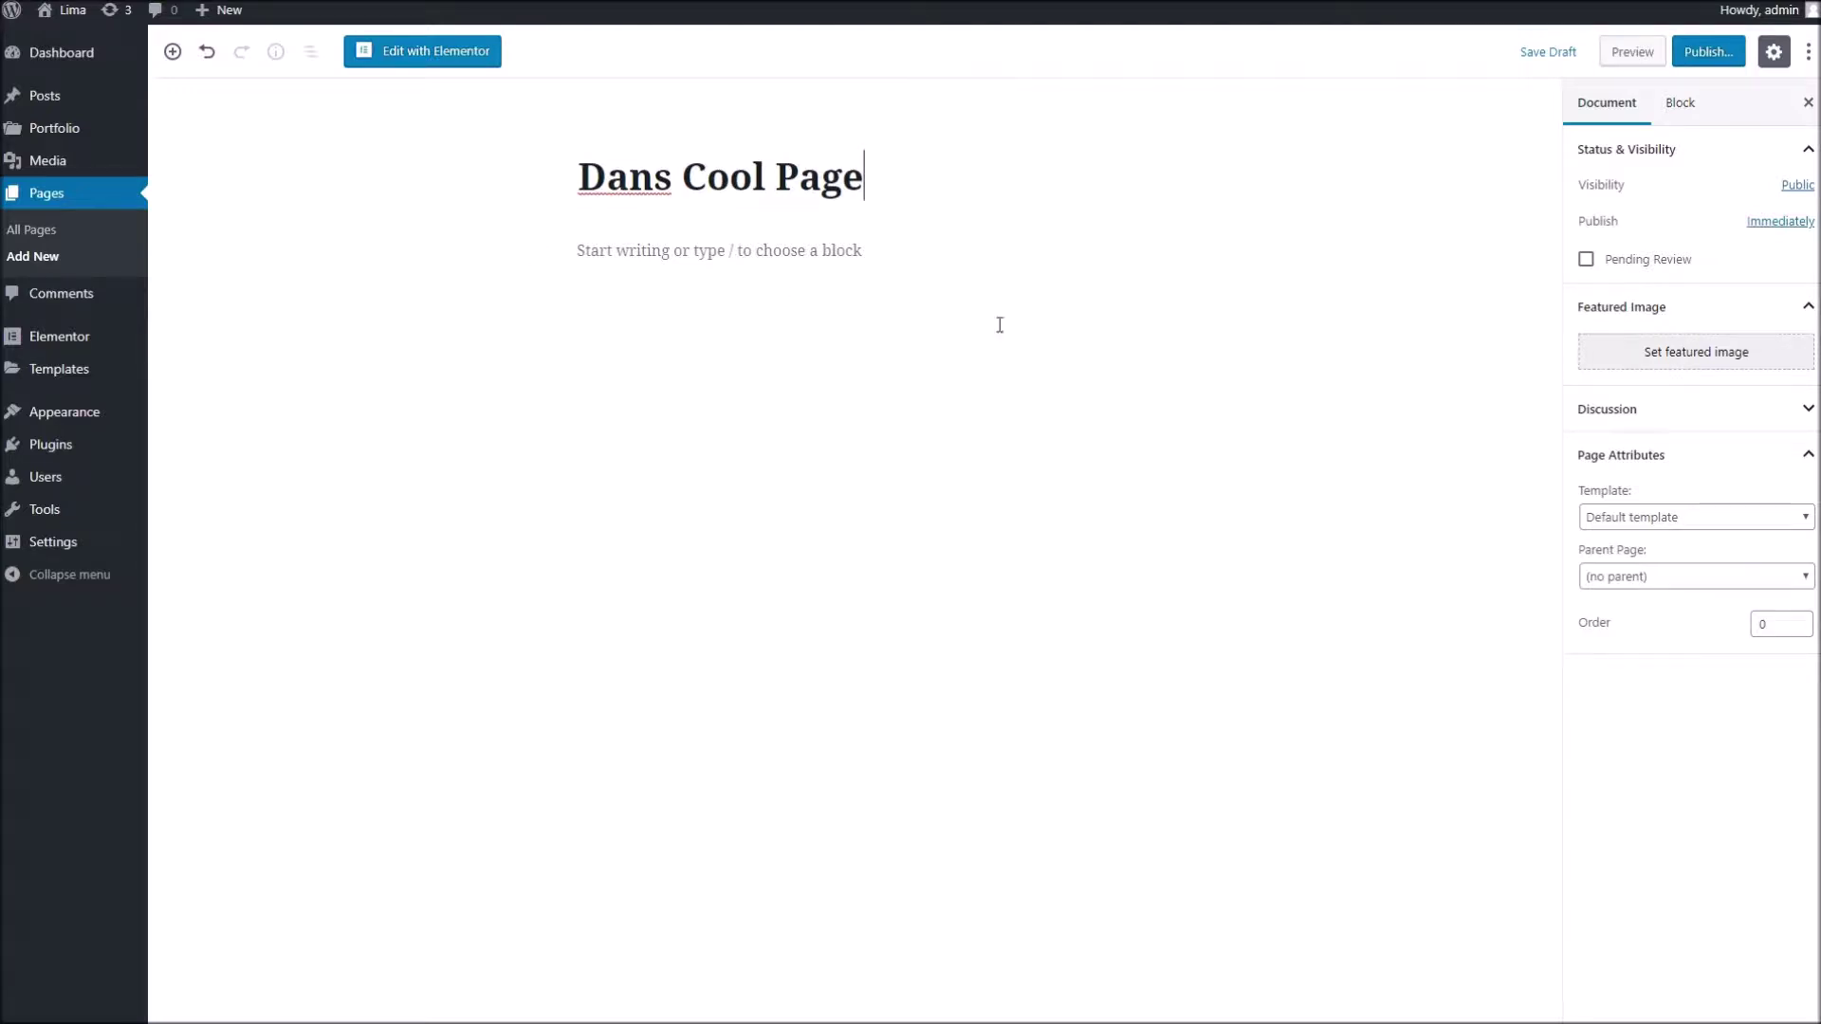
key("Return")
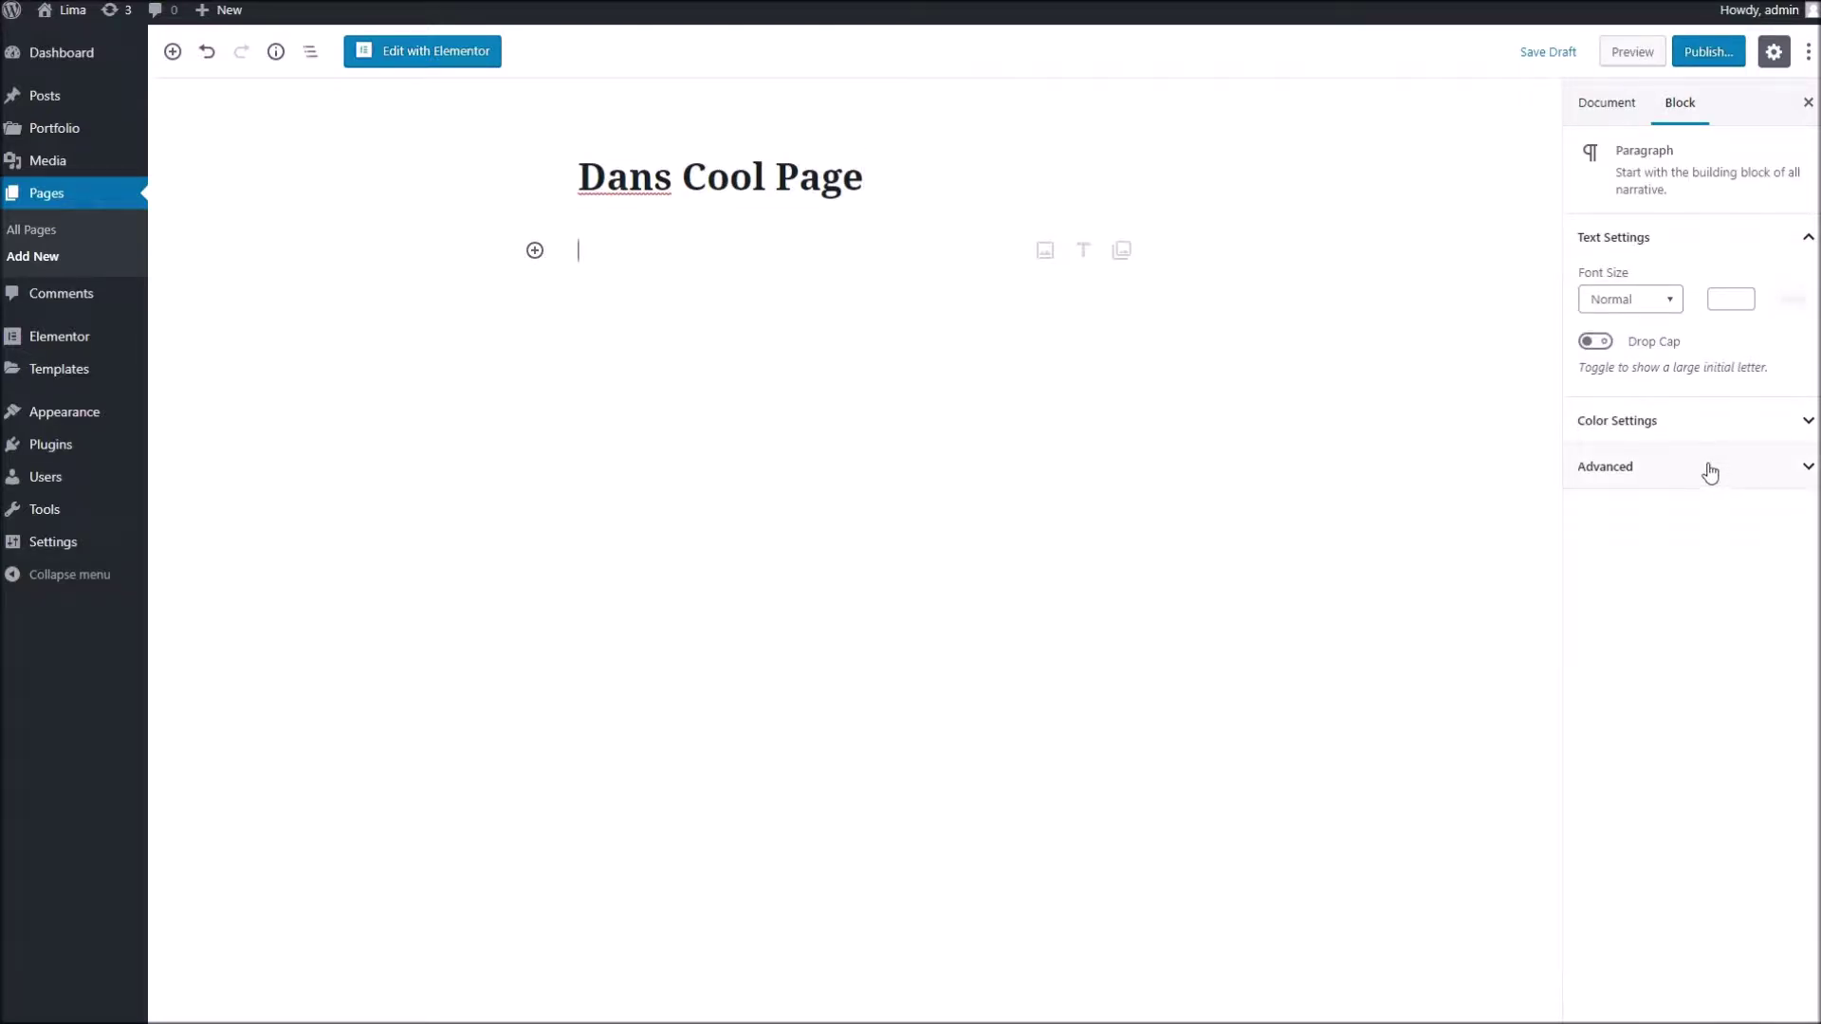
Assign the Page Builder Template to the new page and publish it
left_click(1619, 106)
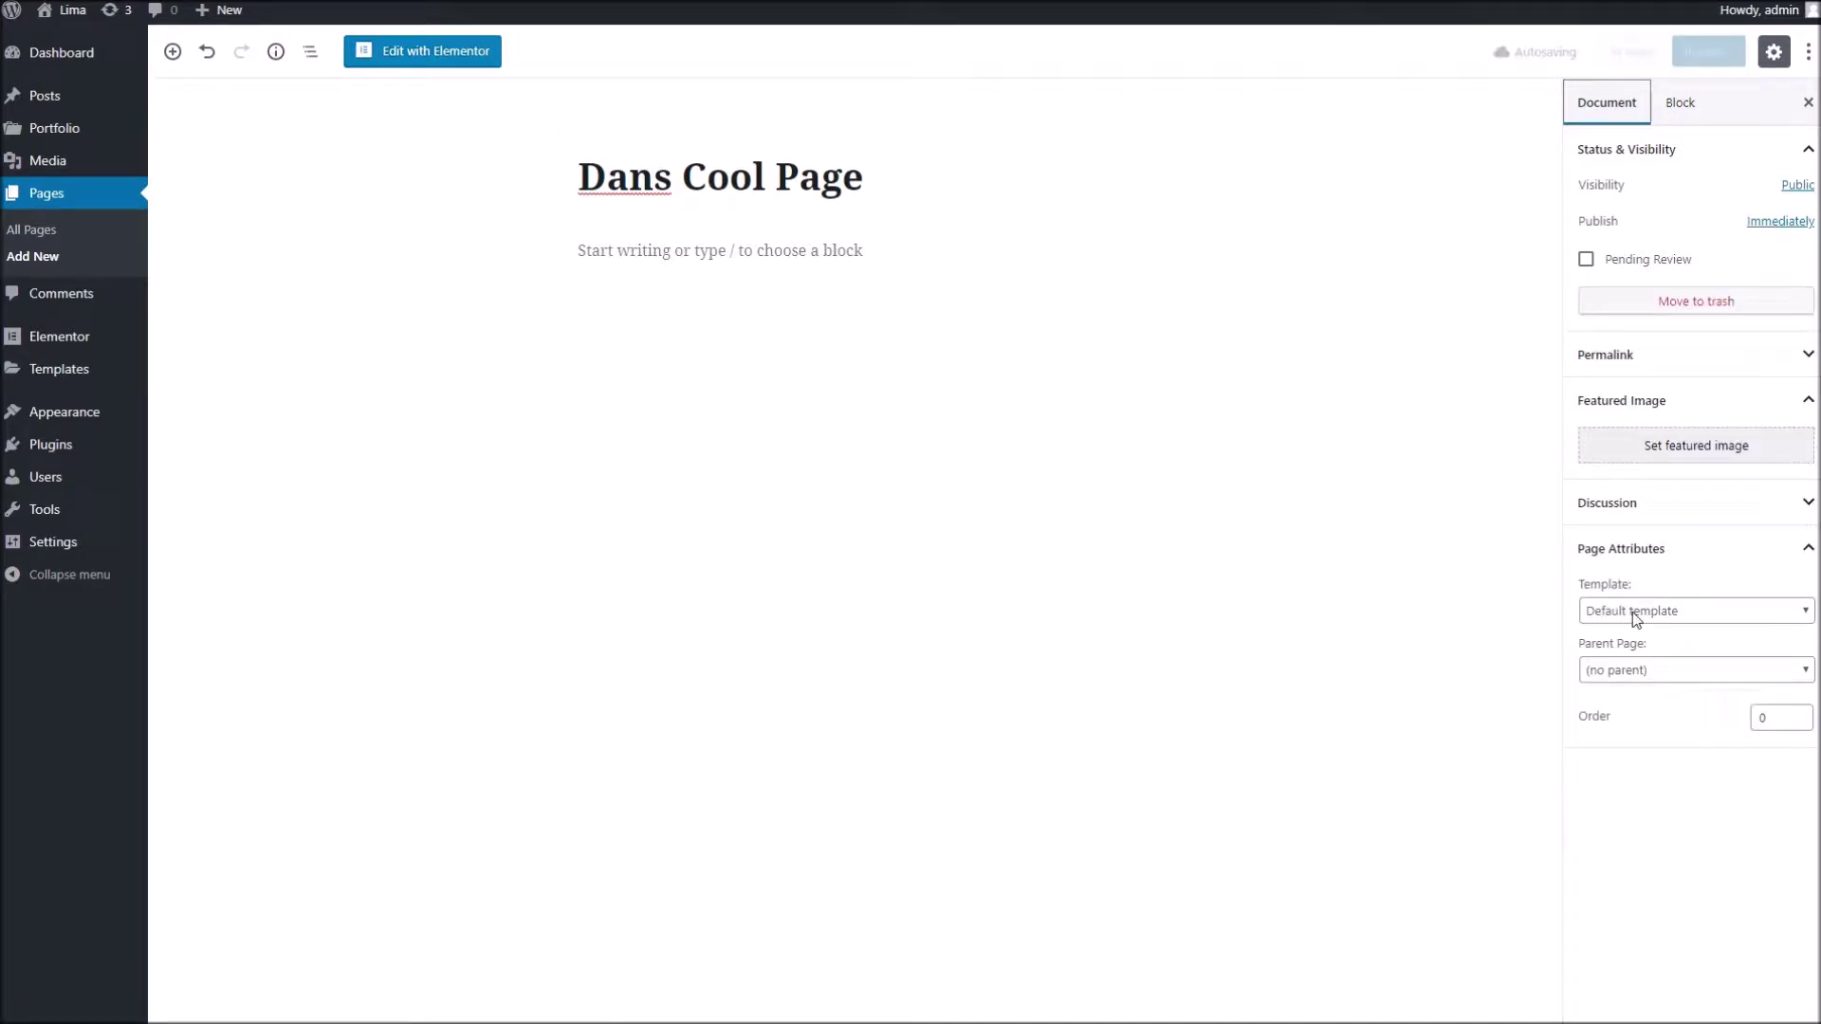
left_click(1633, 615)
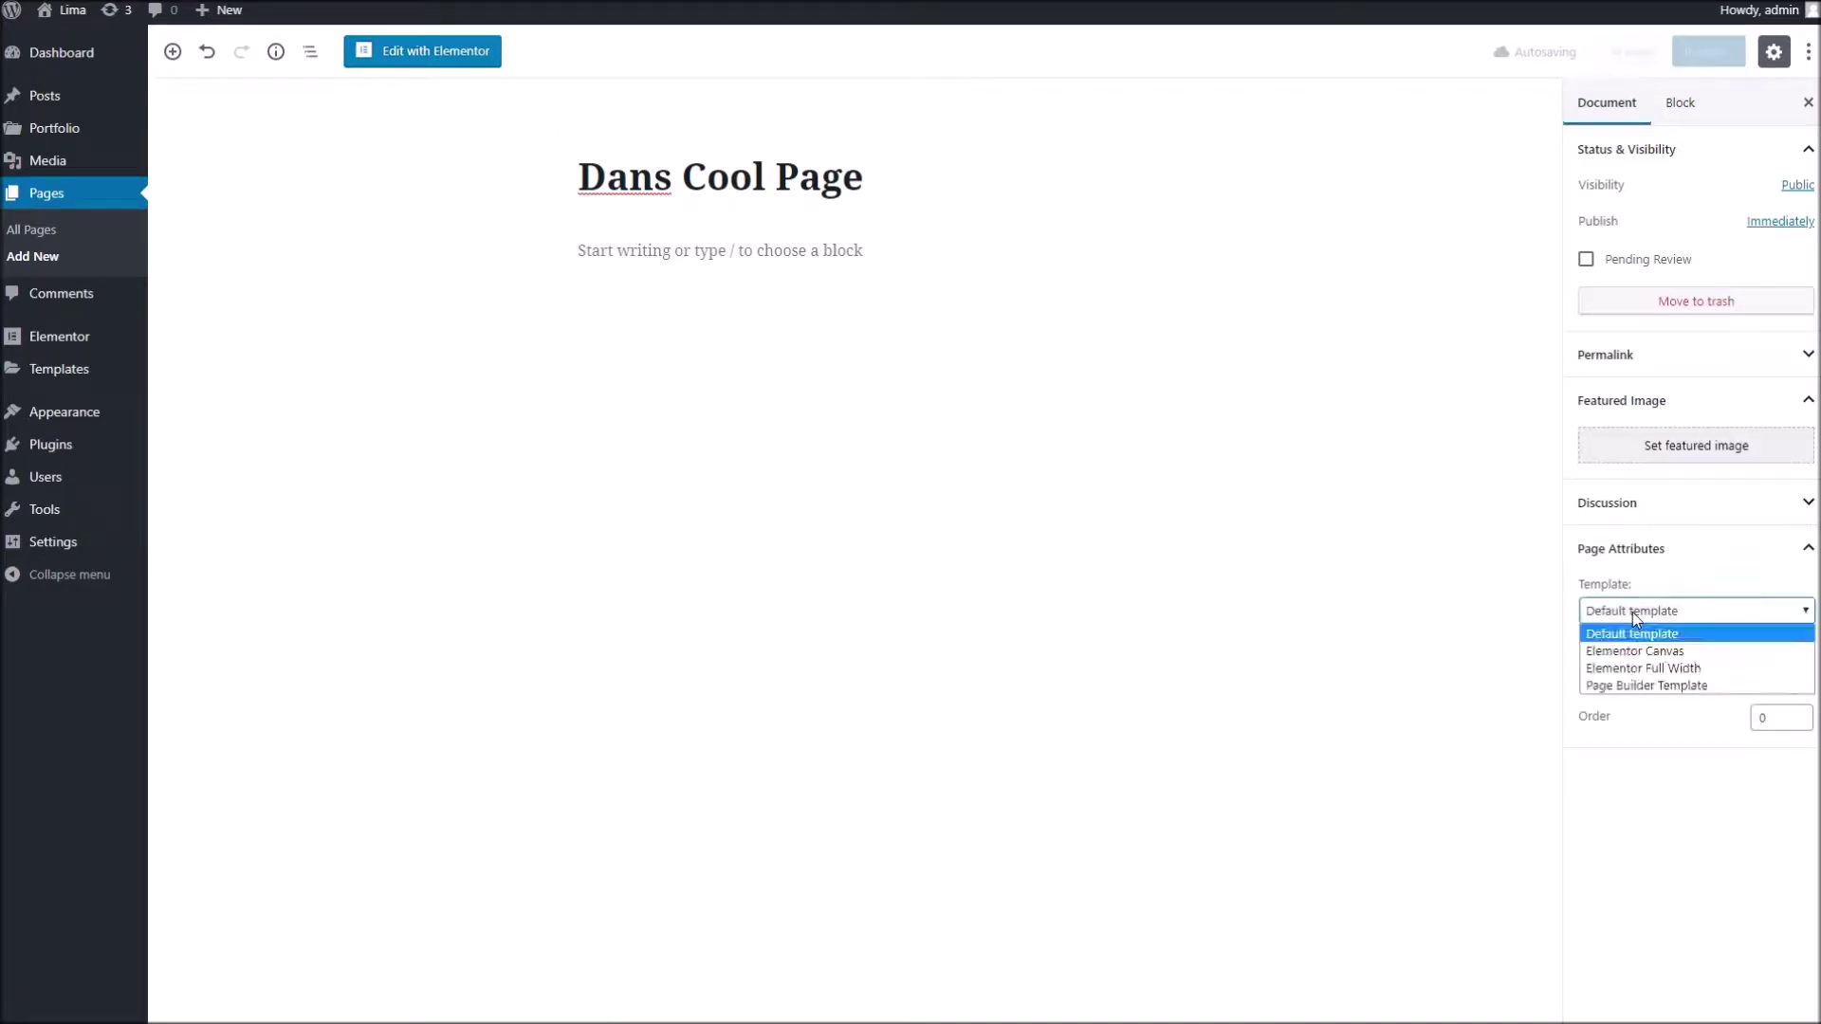
left_click(1645, 685)
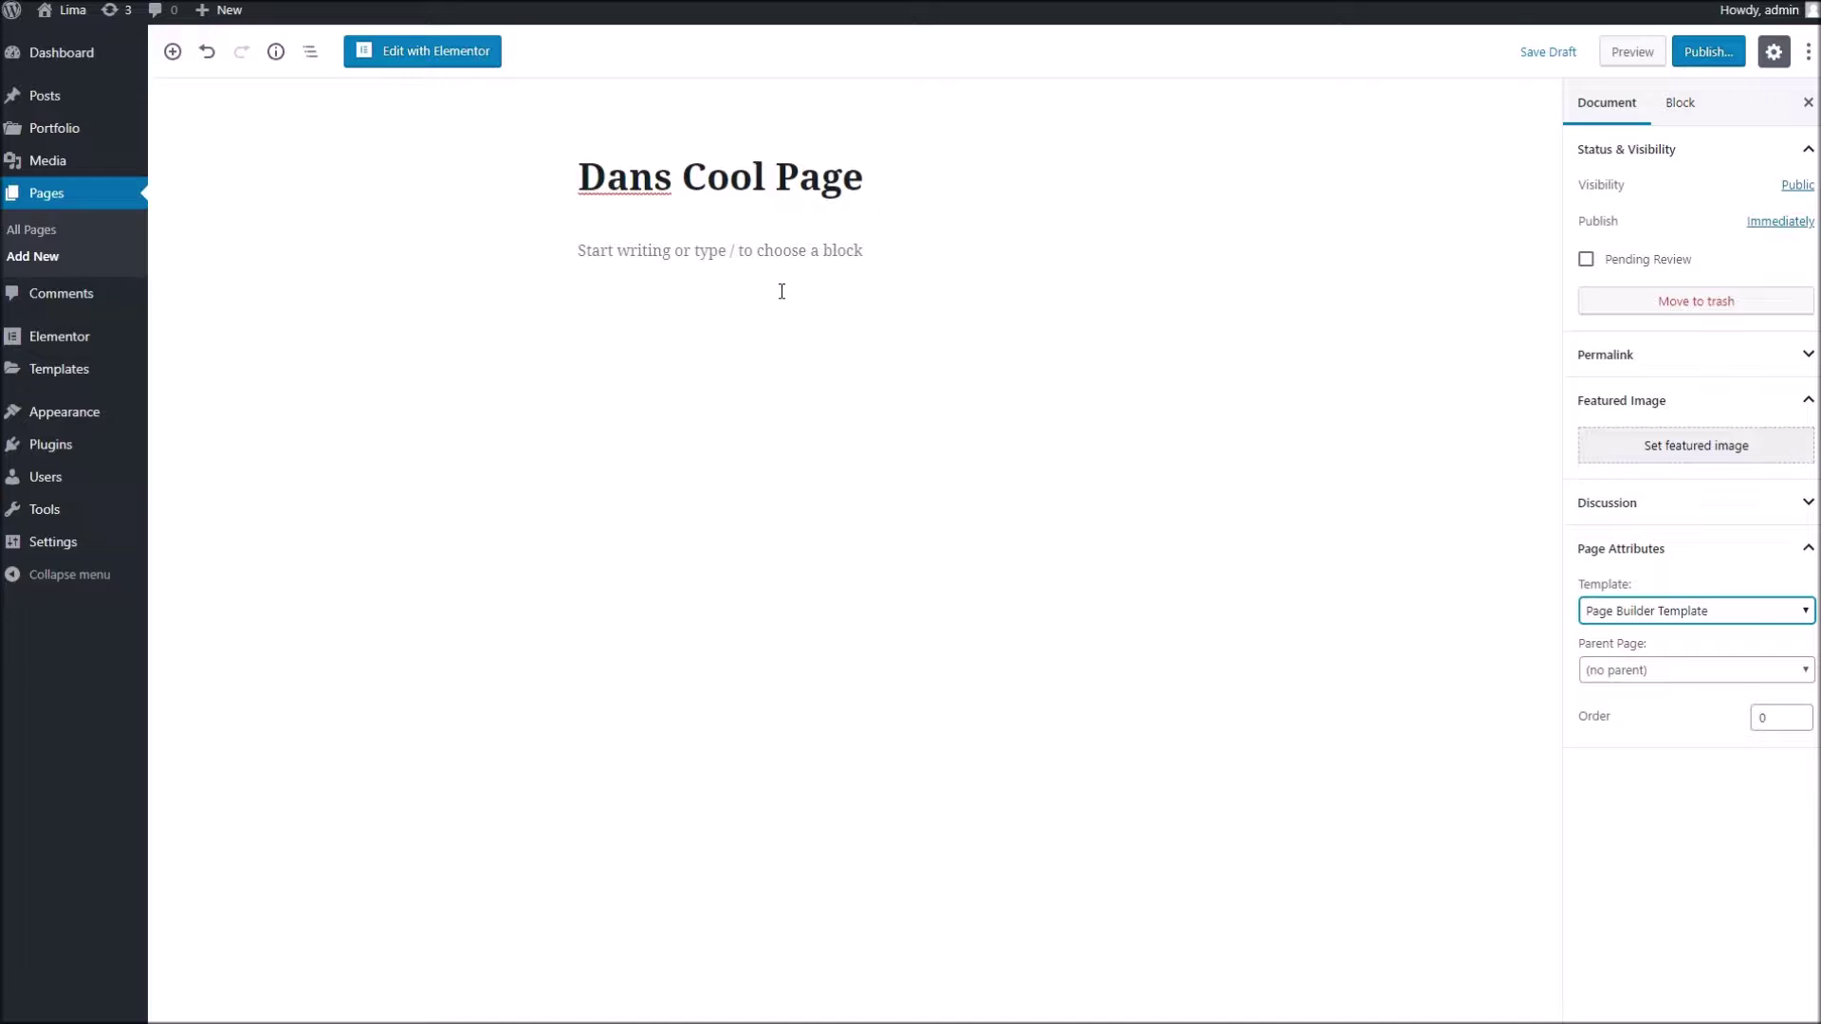
left_click(1722, 63)
left_click(1708, 52)
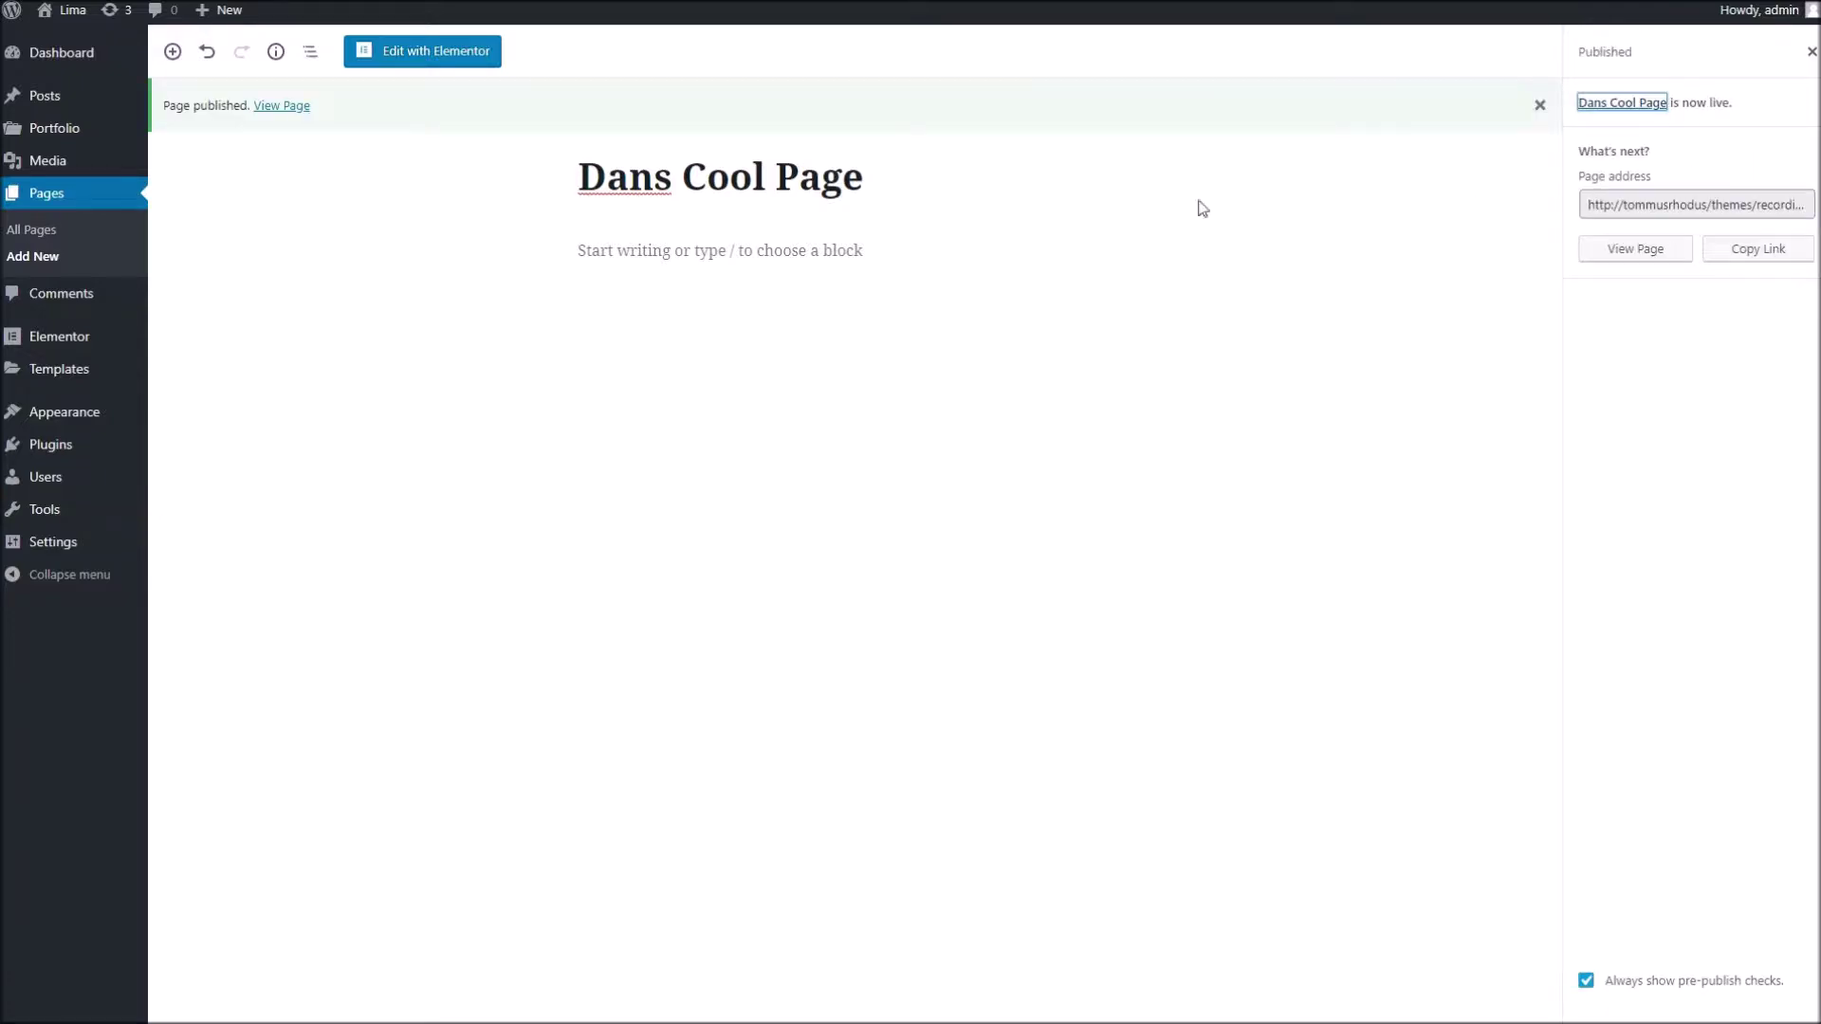
View the published page in a new browser tab and return to the page editor
right_click(293, 107)
left_click(327, 124)
key("ctrl+Tab")
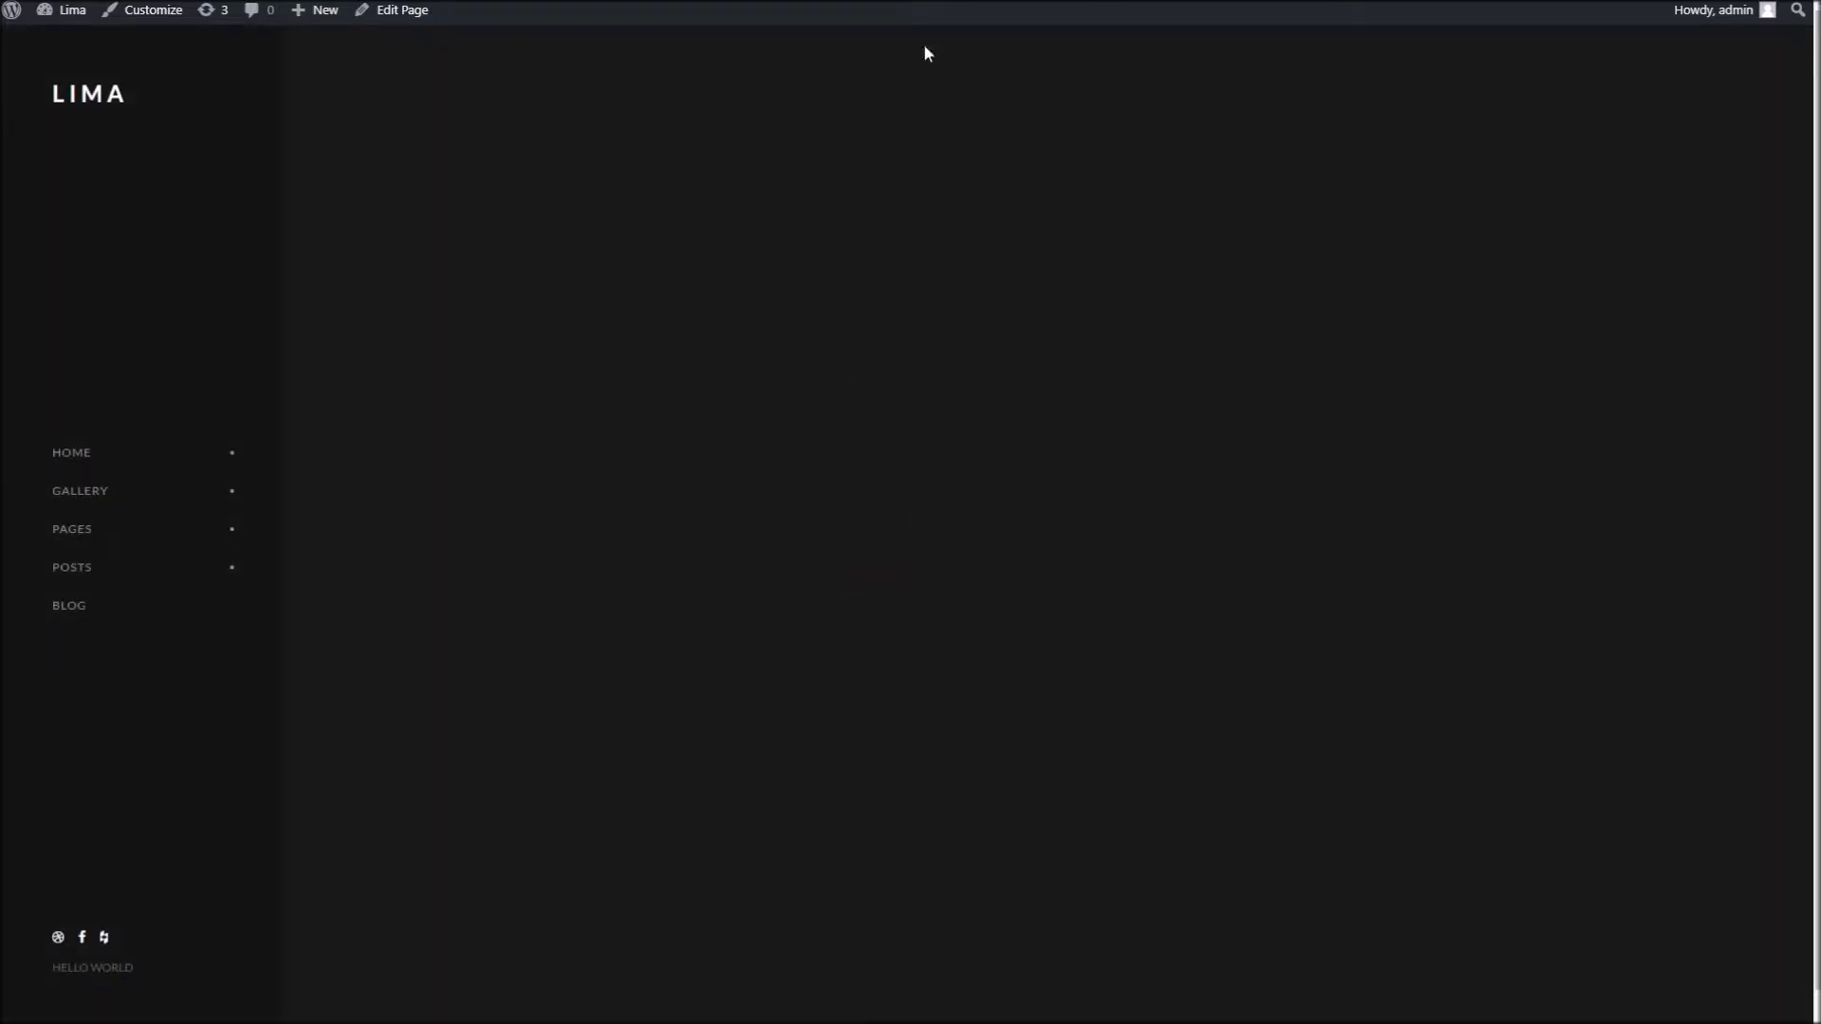
key("ctrl+shift+Tab")
Open the page for editing with Elementor and look through the available widgets
left_click(449, 73)
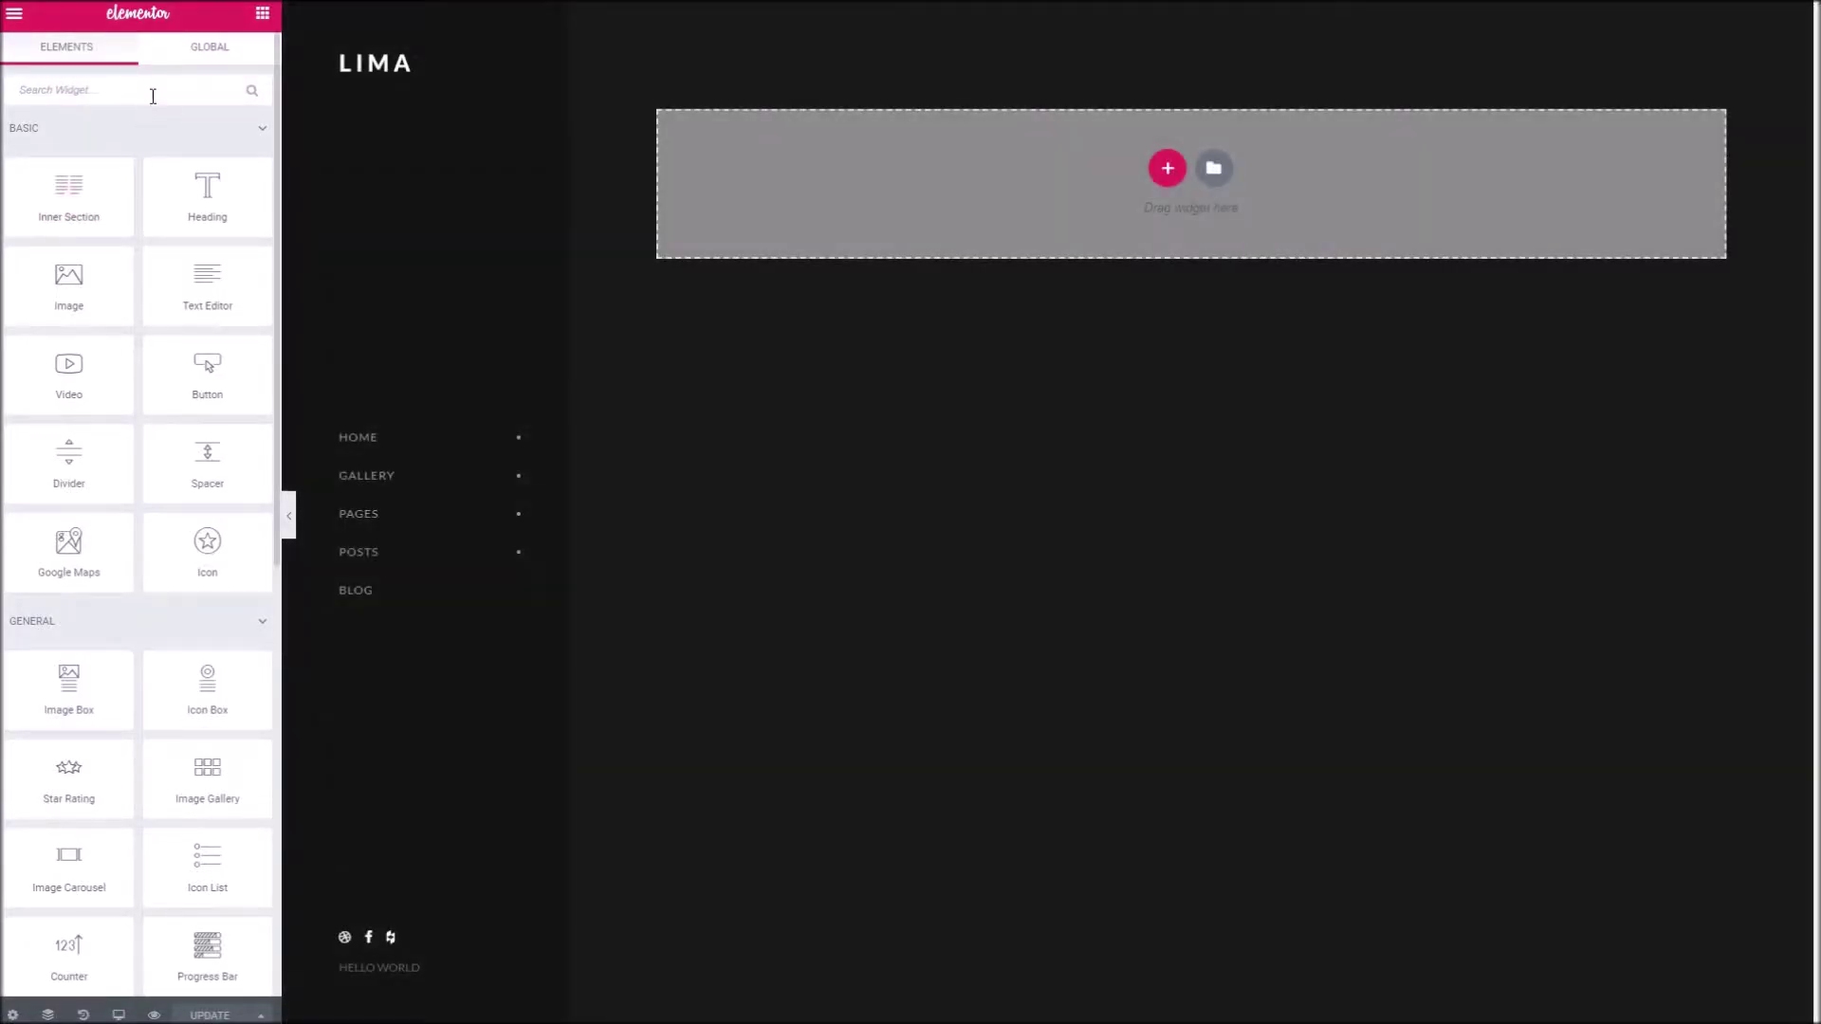
scroll(190, 493, "down", 8)
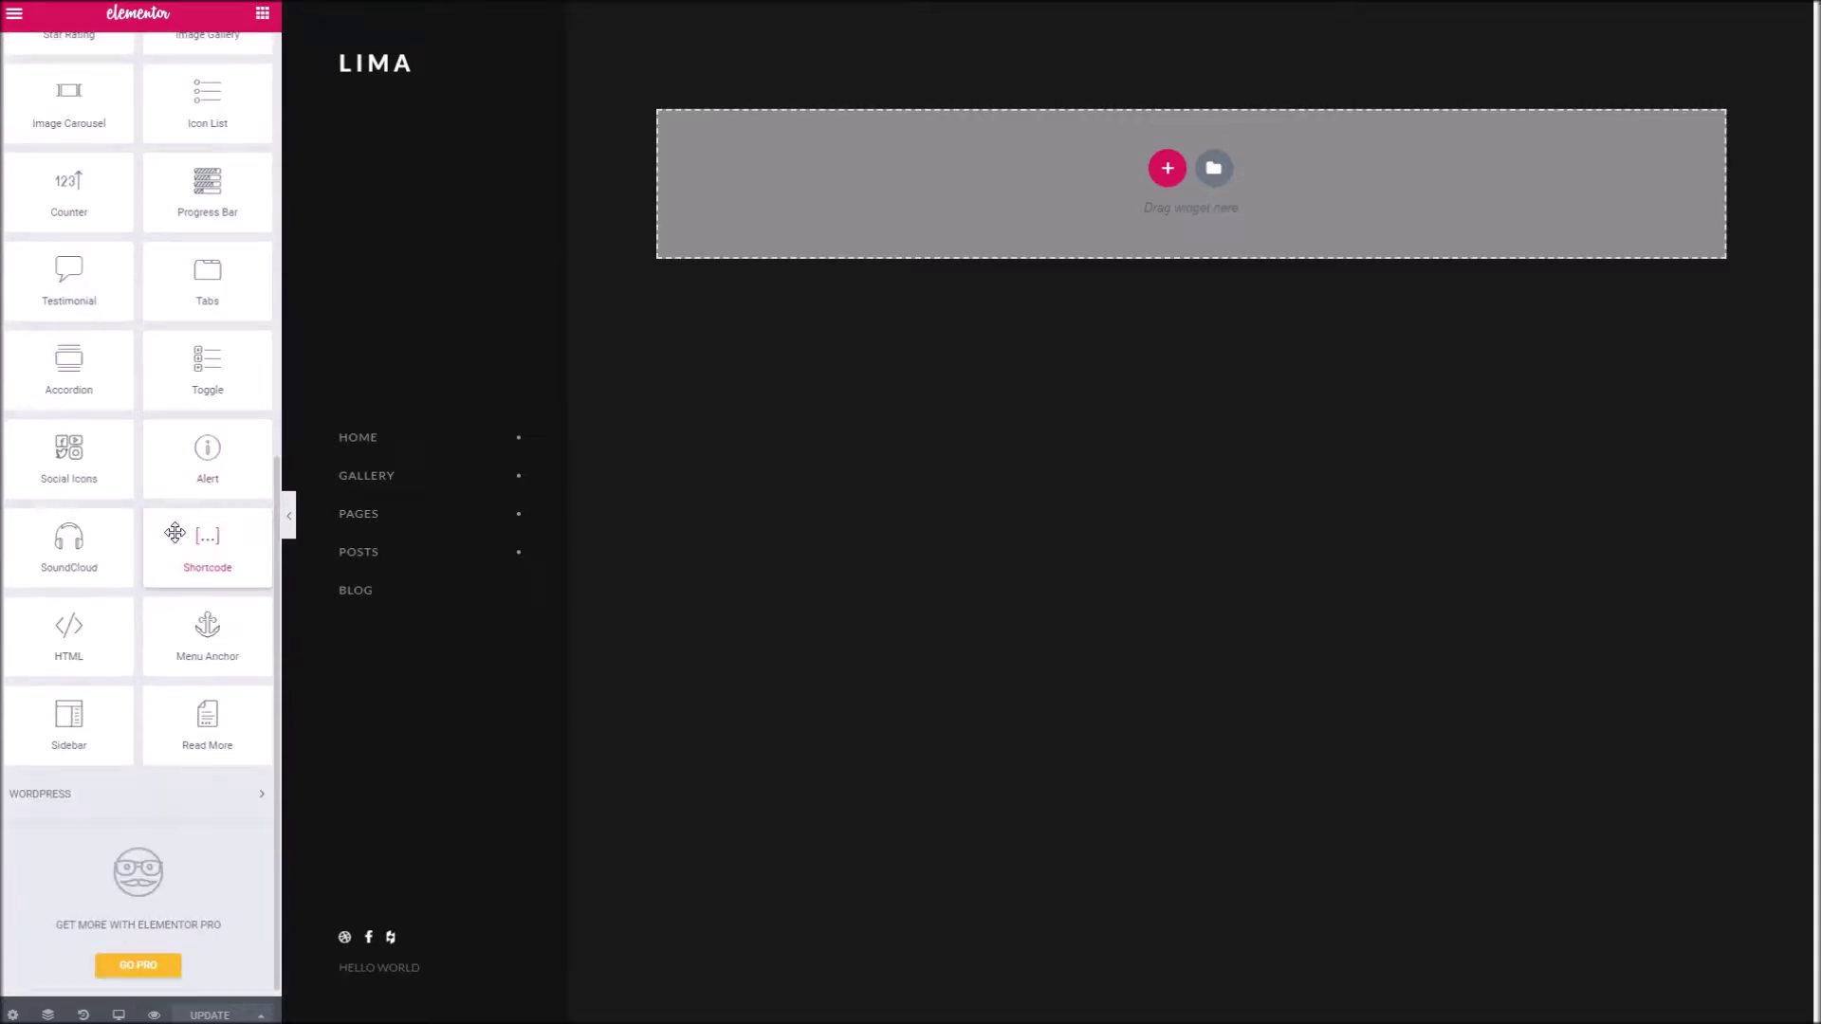
scroll(175, 551, "up", 8)
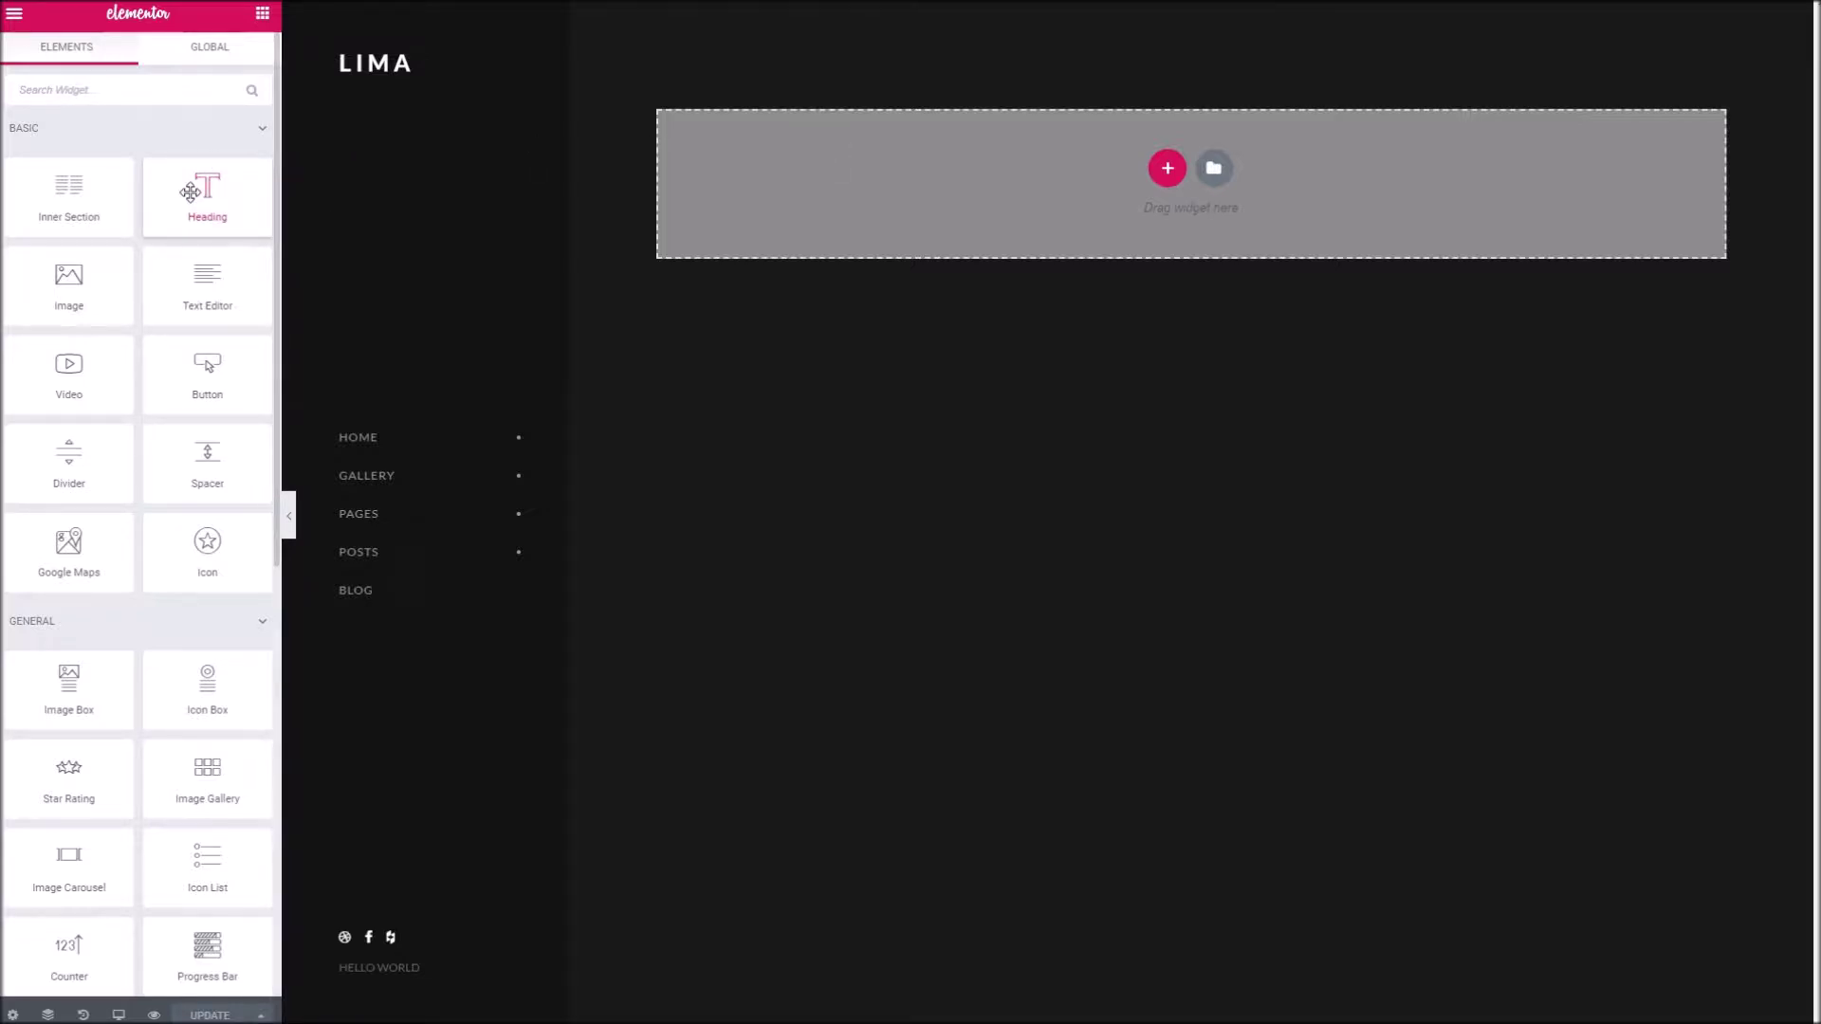
Add a Heading widget to the empty page and set its text to "Hey, welcome to my nifty page"
left_click_drag(190, 193, 996, 171)
left_click(1032, 75)
left_click_drag(1032, 75, 617, 60)
triple_click(809, 73)
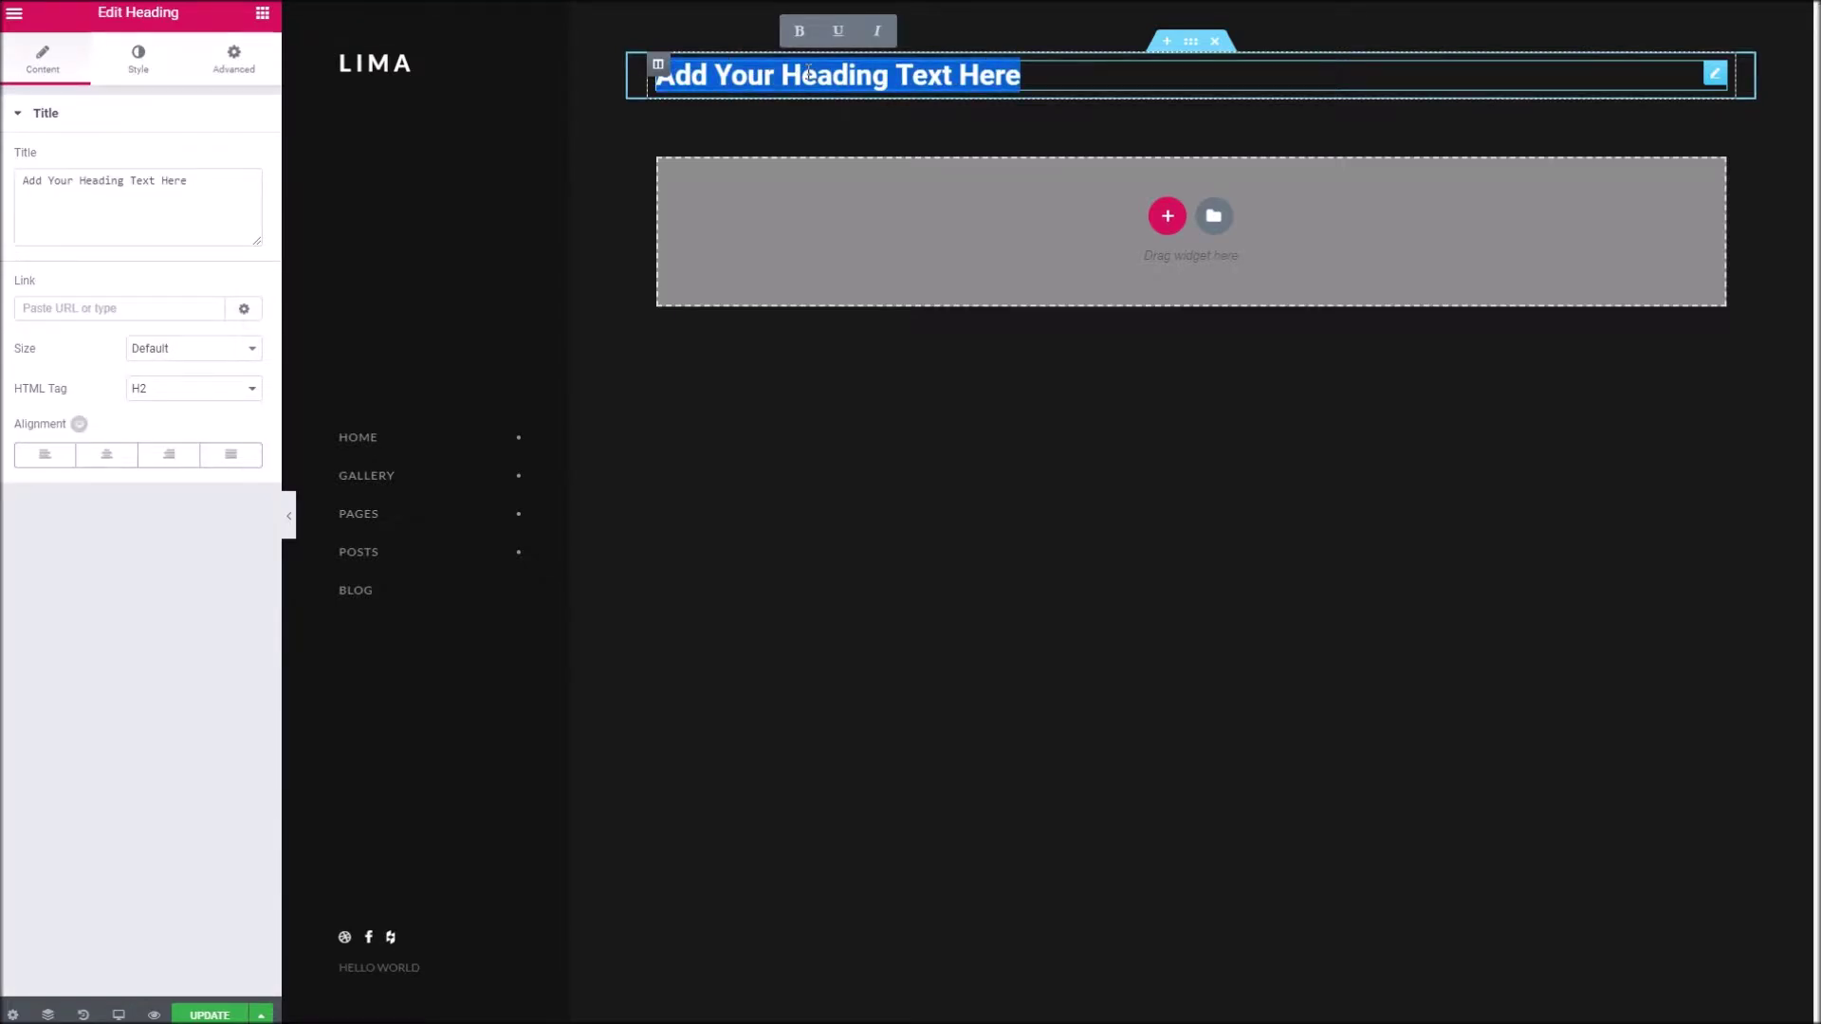
type("Hey, we")
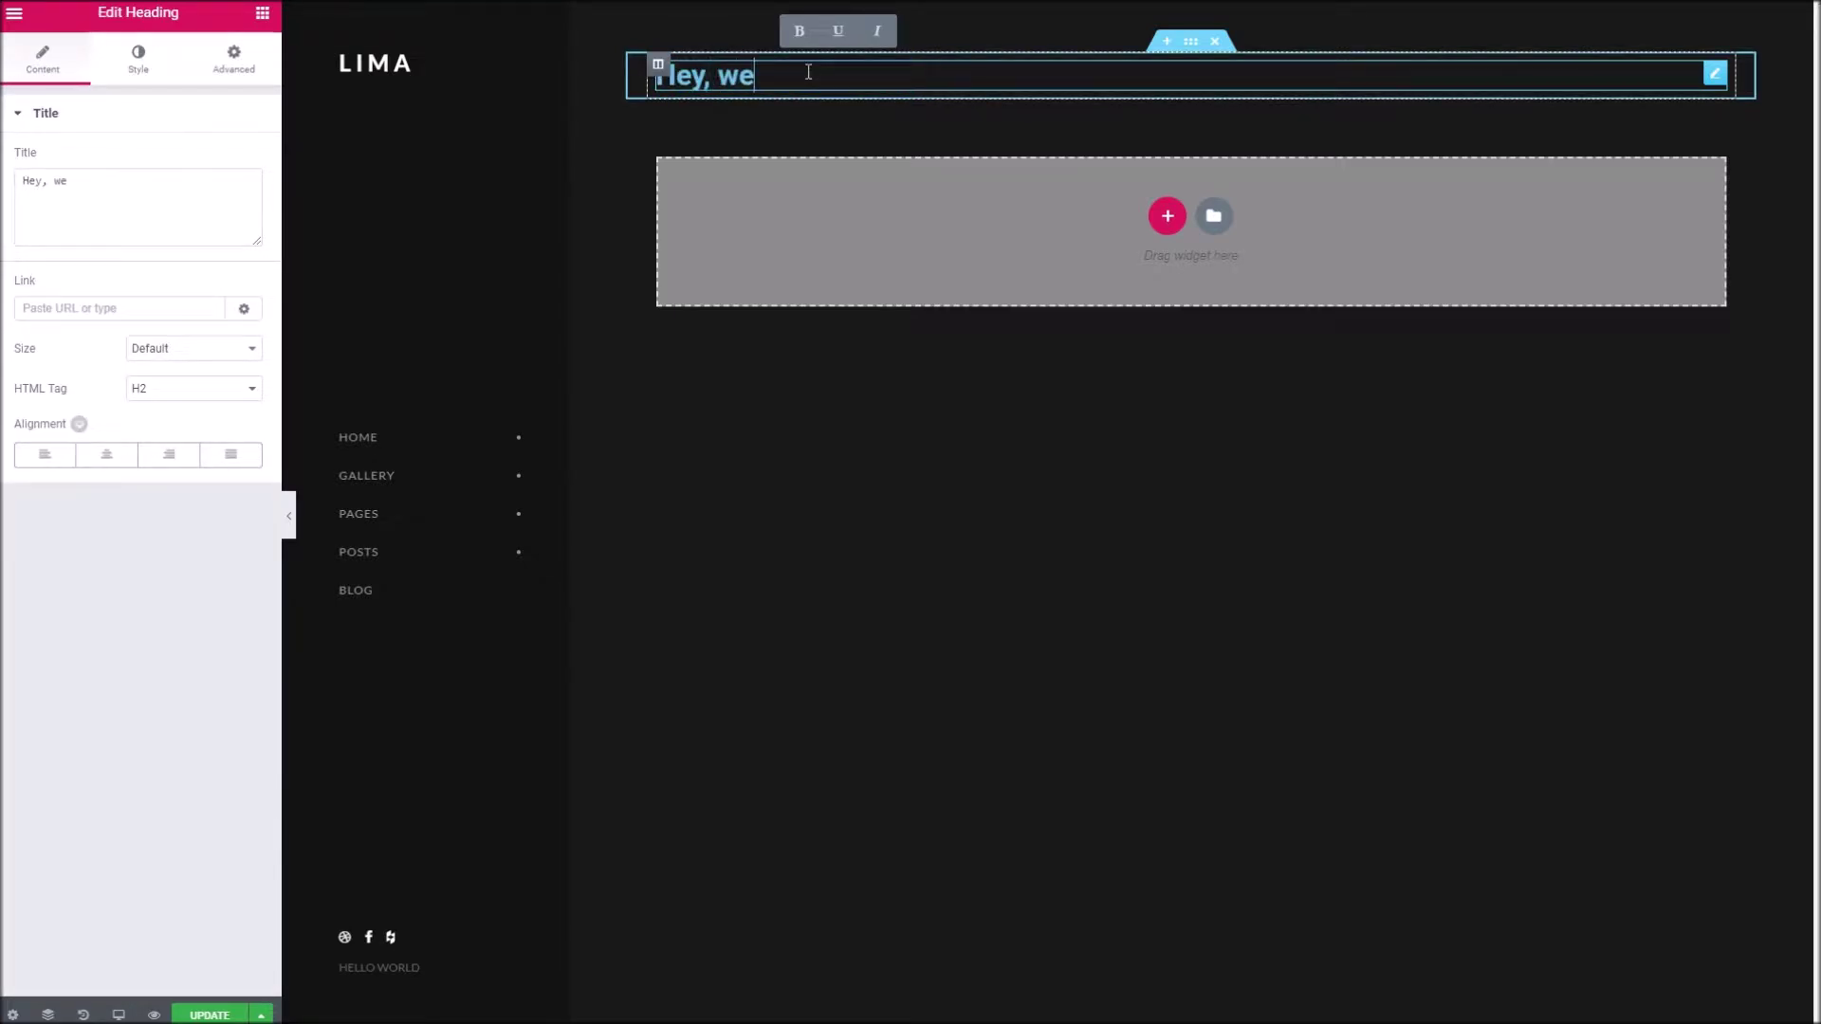
type("lcome to my nifty page")
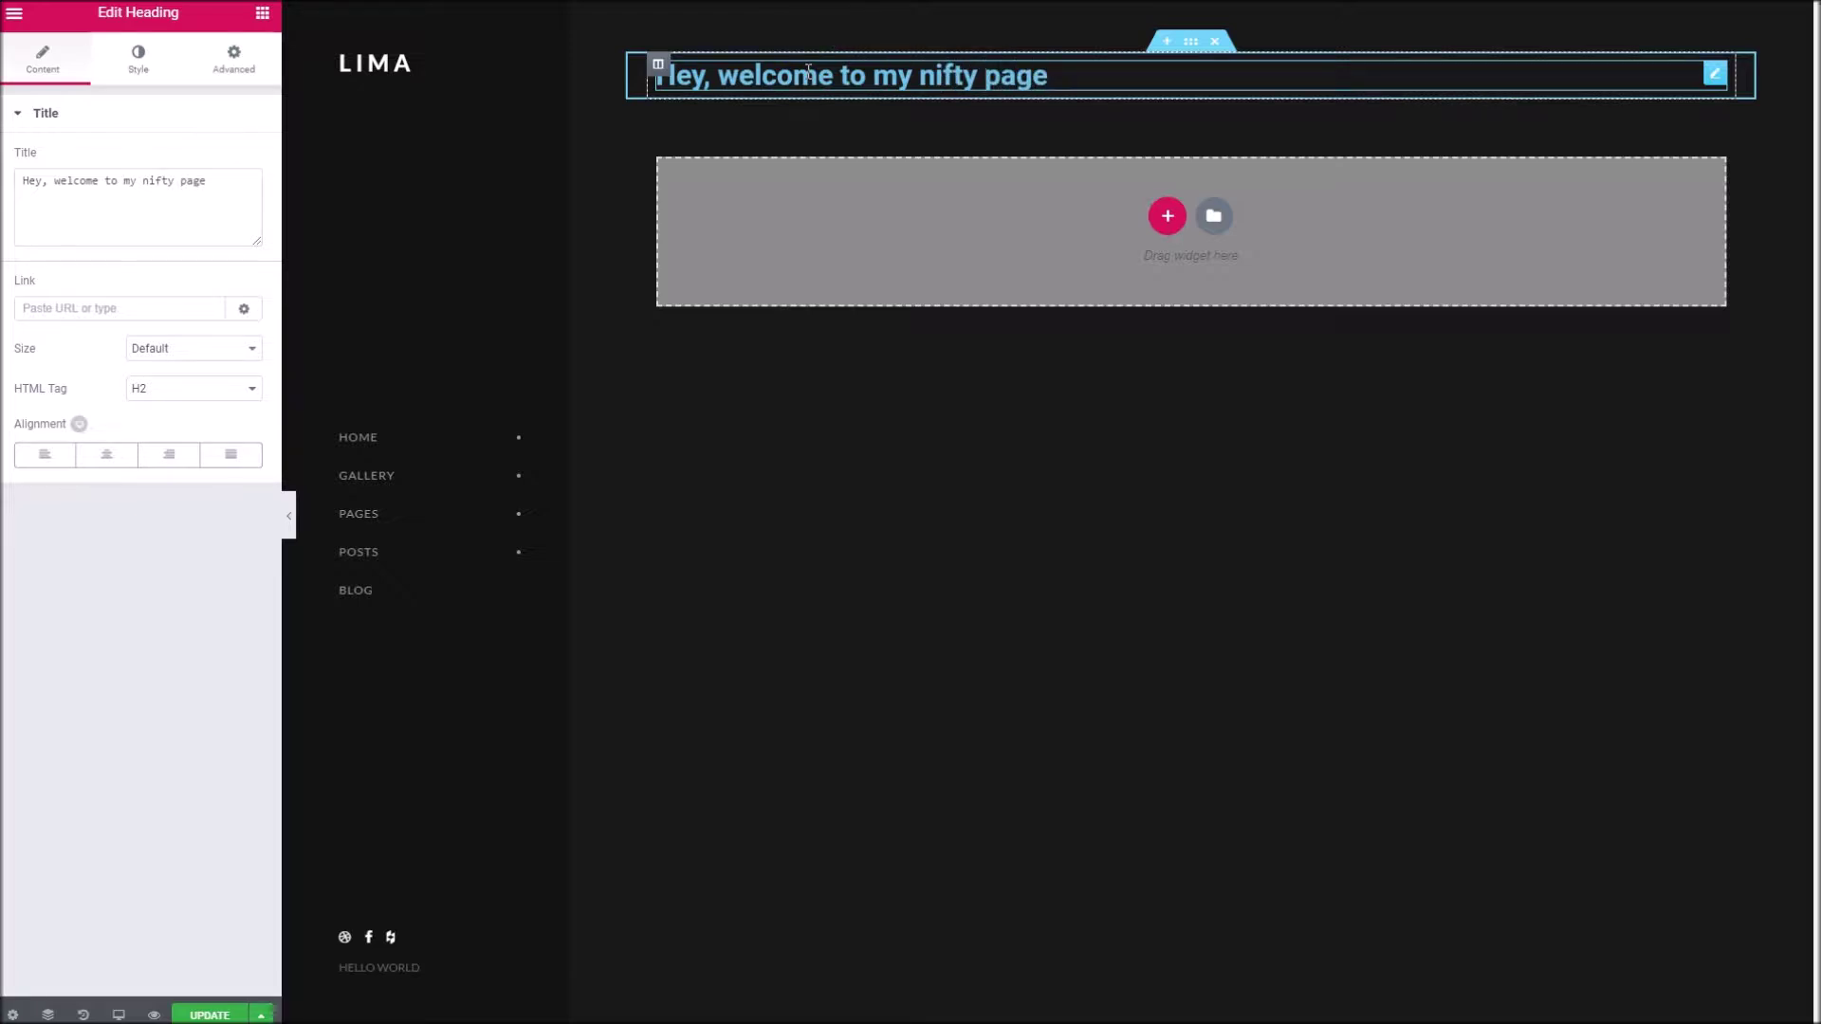
left_click(953, 71)
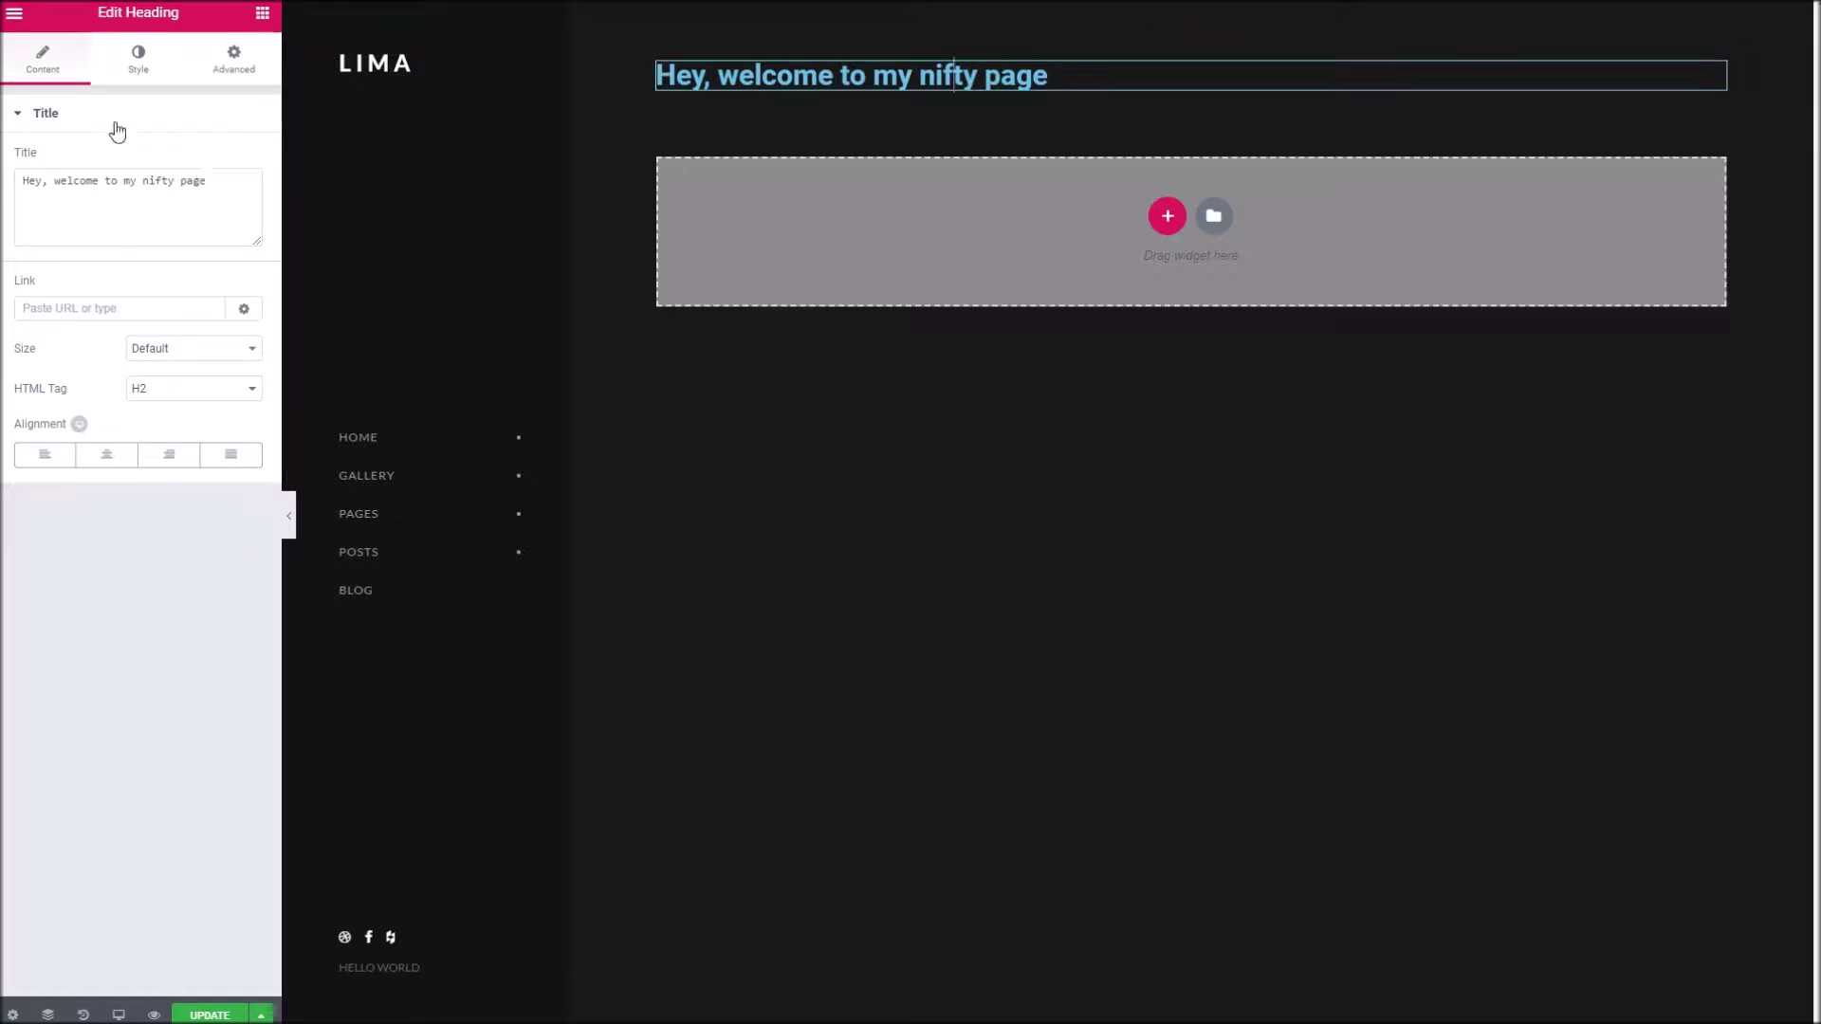
Set the heading's text color to the near-white #f4f4f4
left_click(130, 67)
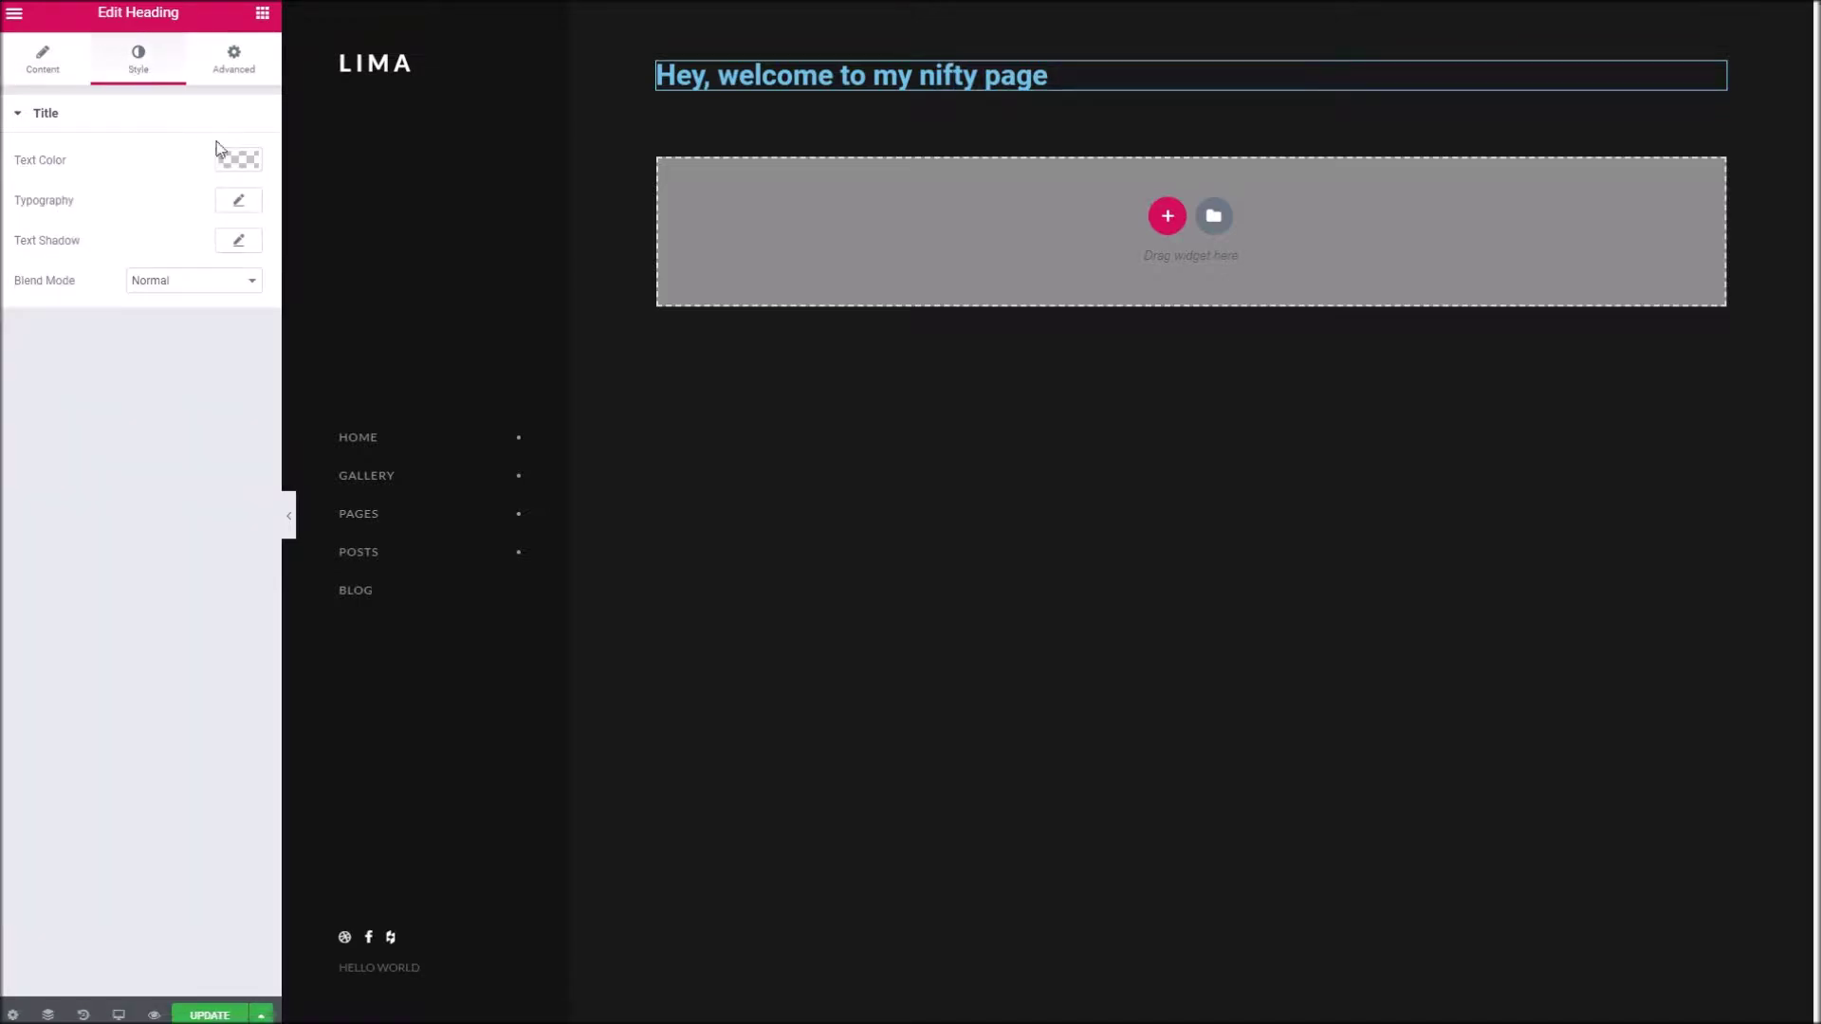
left_click(238, 159)
left_click_drag(178, 237, 207, 201)
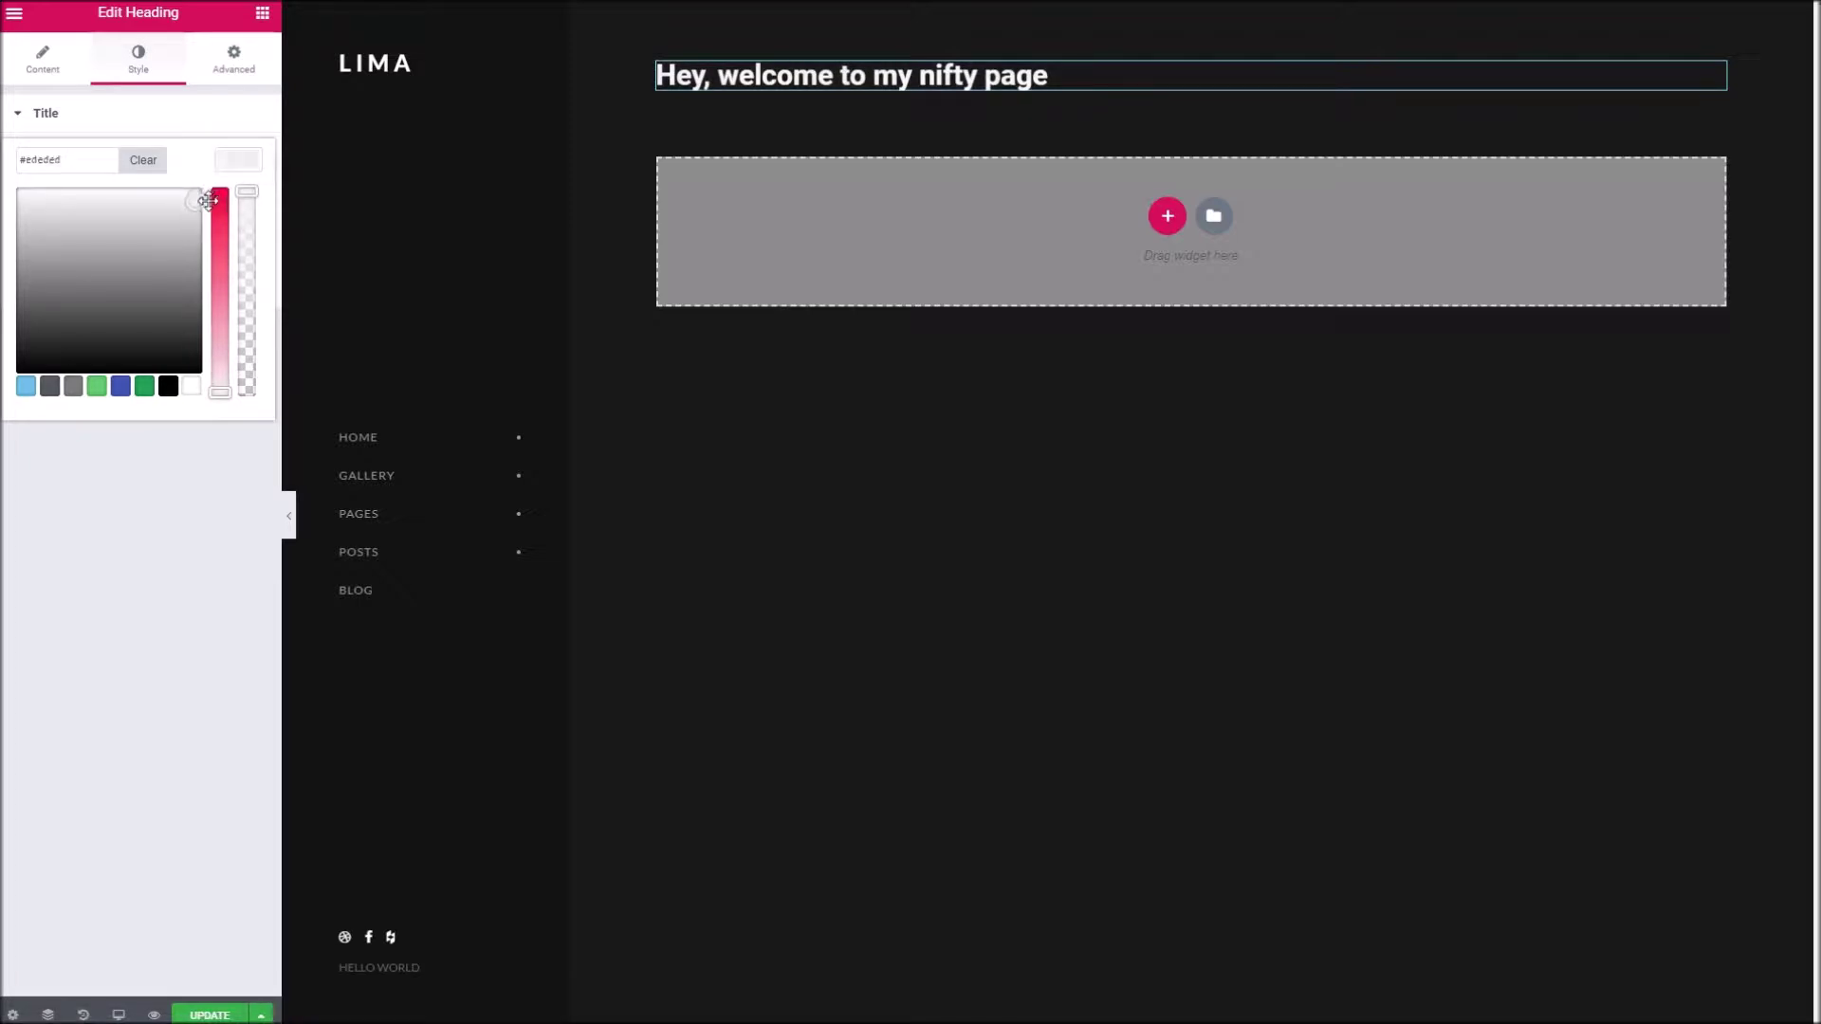
left_click(152, 161)
left_click(193, 196)
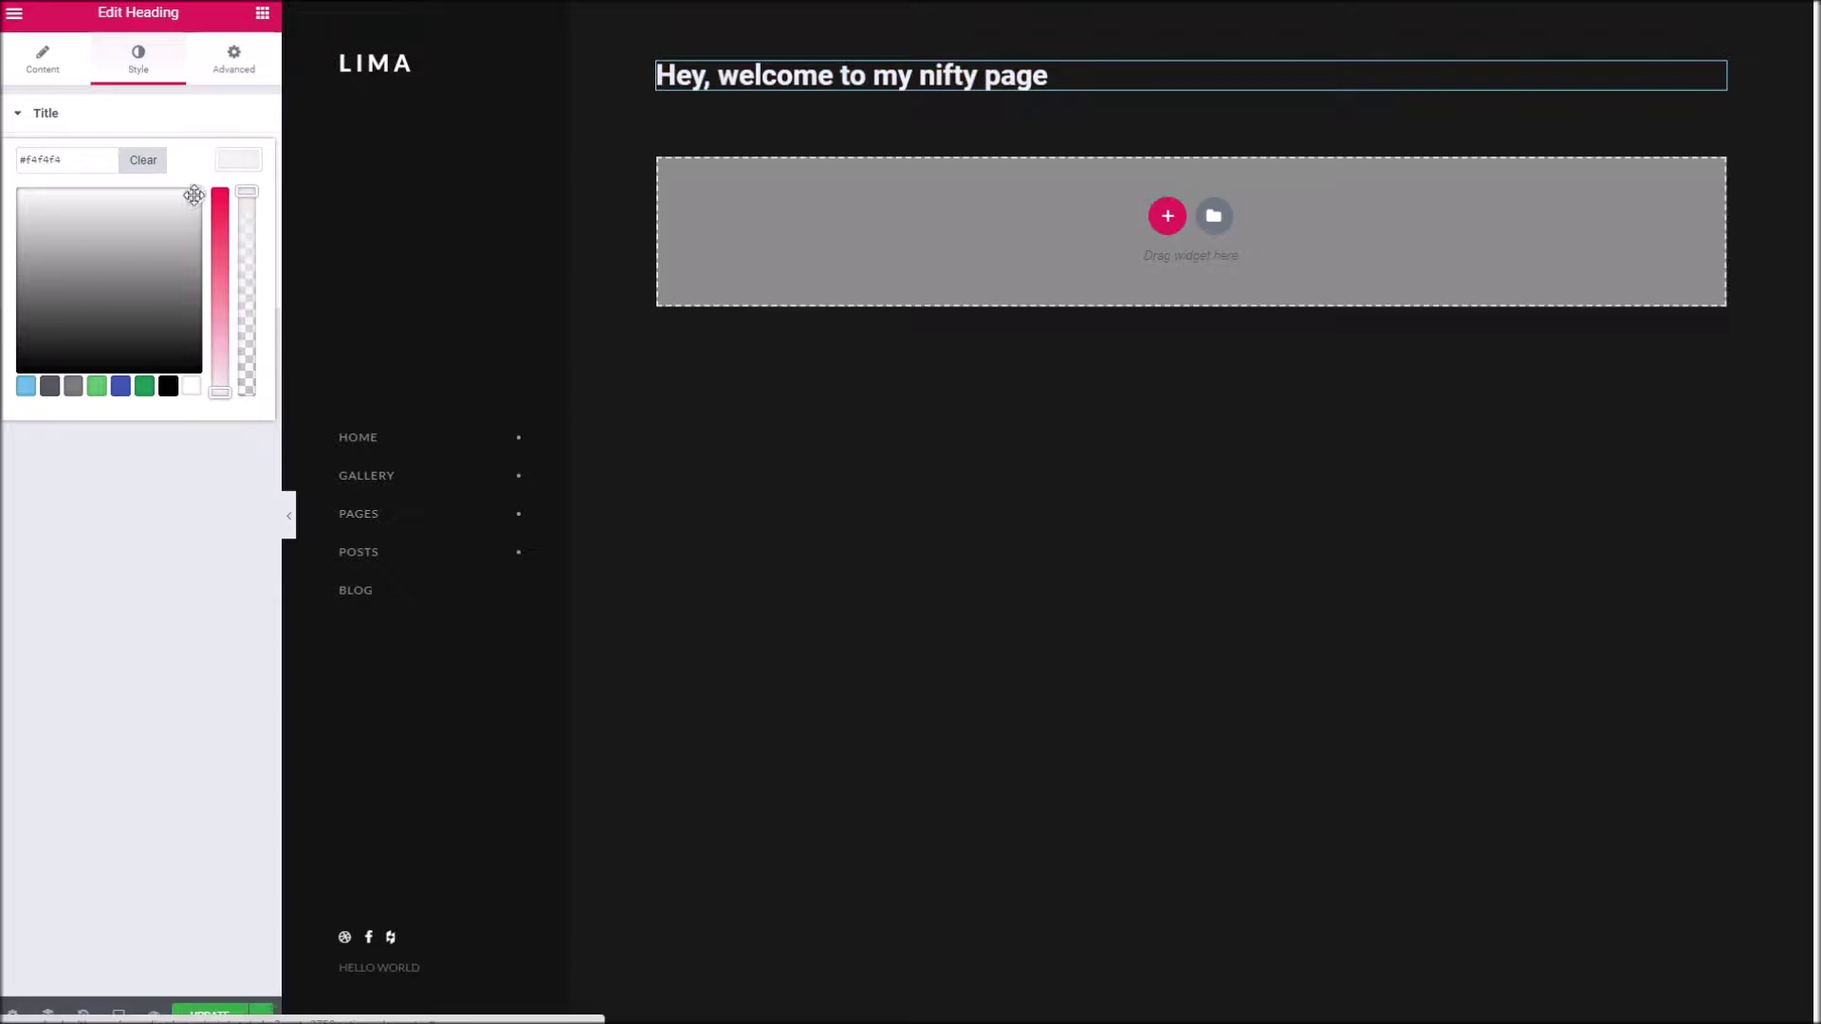
left_click(157, 453)
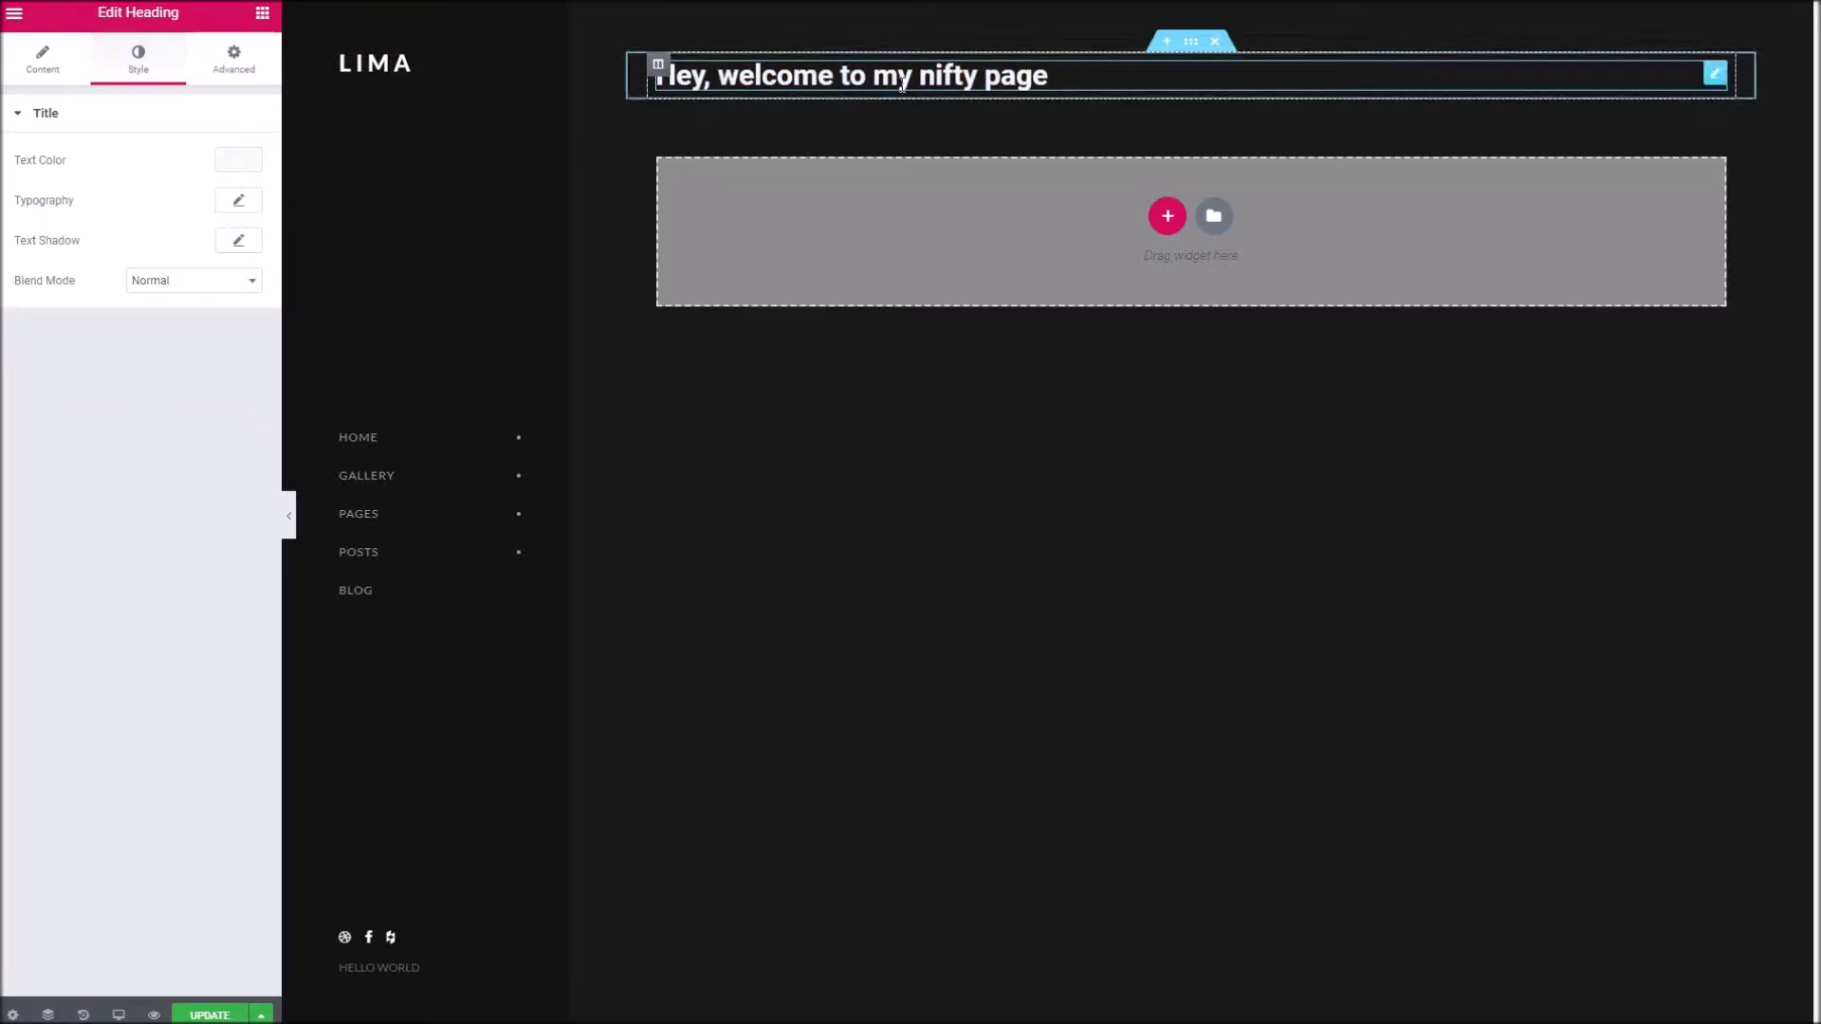
Set the heading's font family to Poppins in its typography settings
left_click(238, 203)
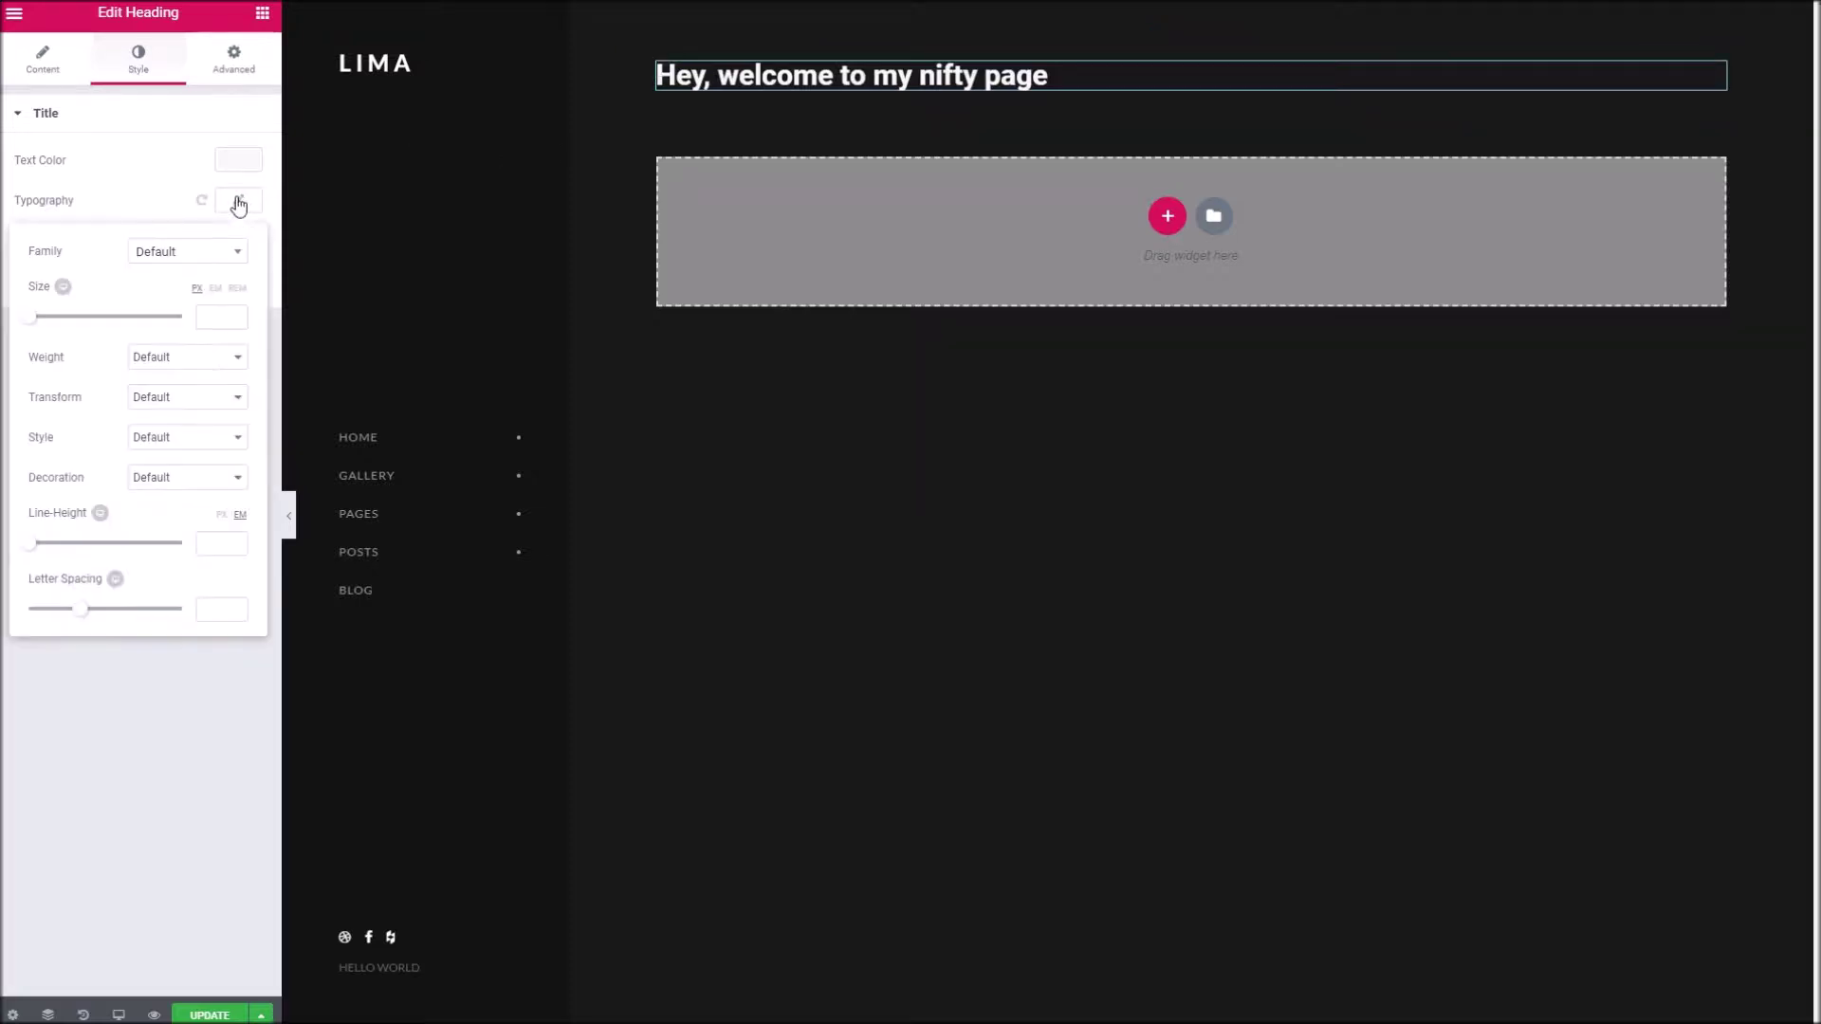
left_click(213, 260)
type("pop")
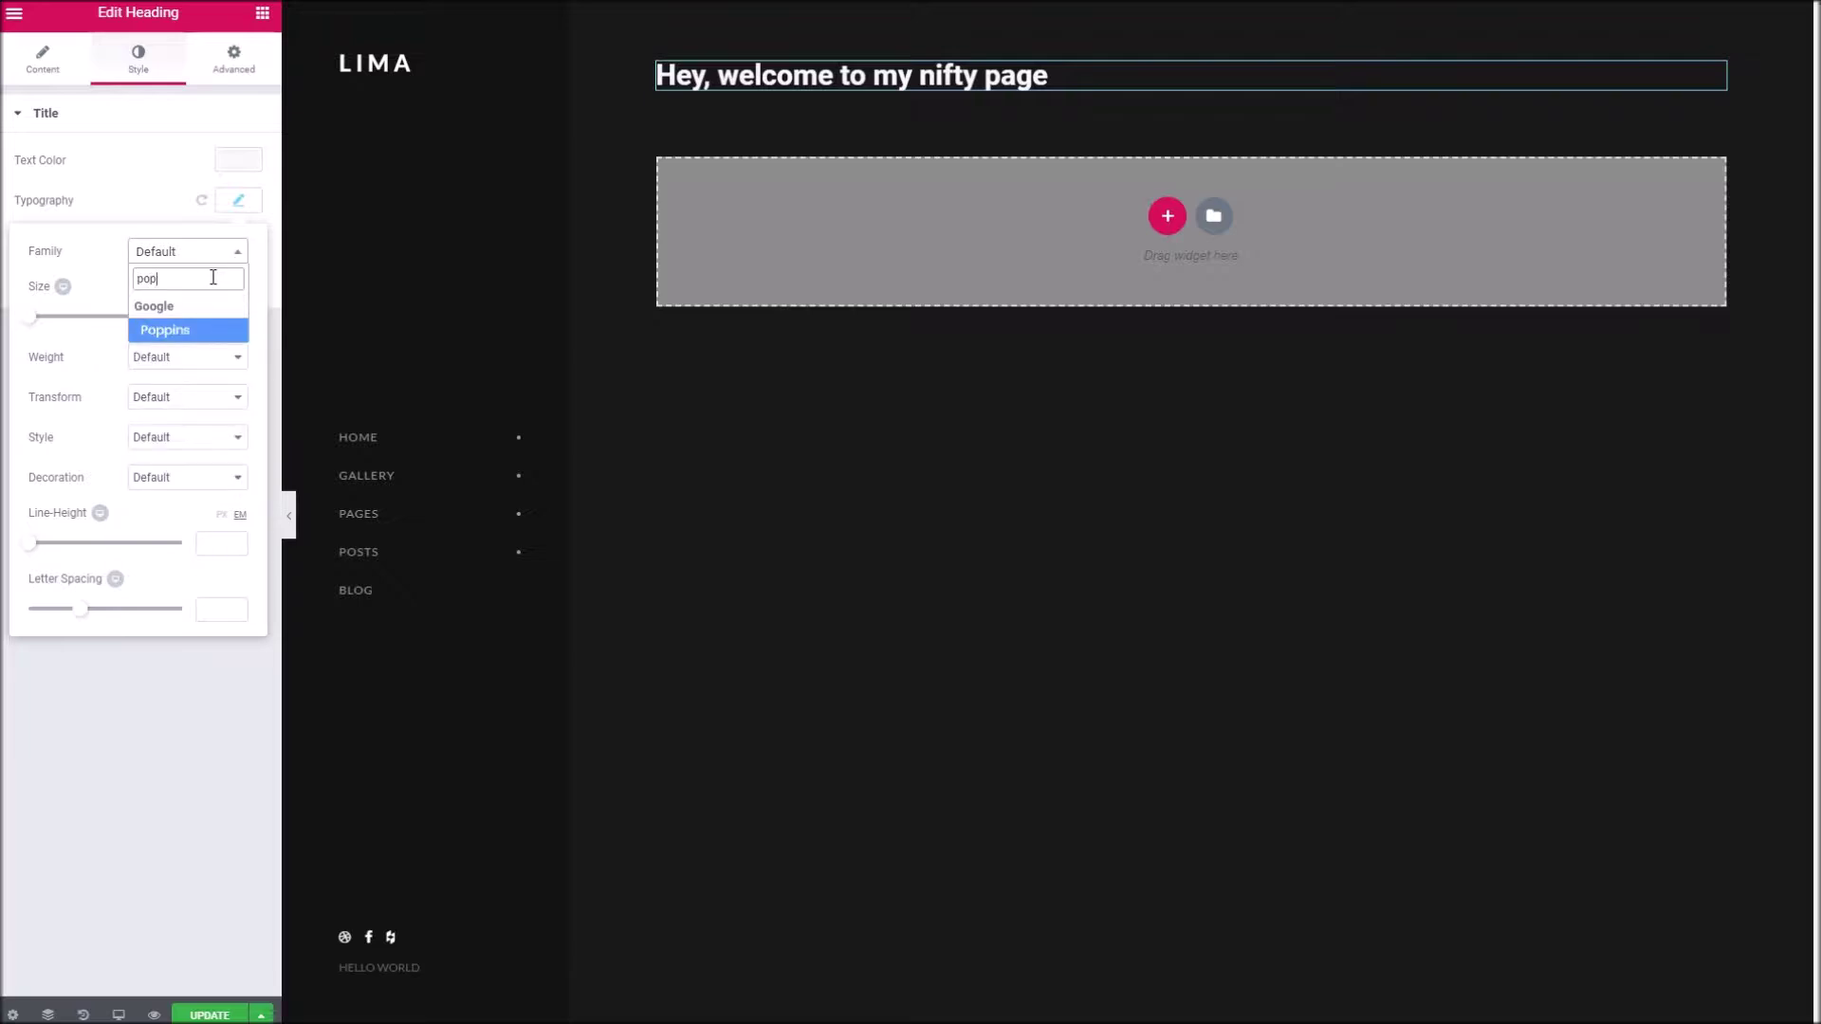
left_click(182, 331)
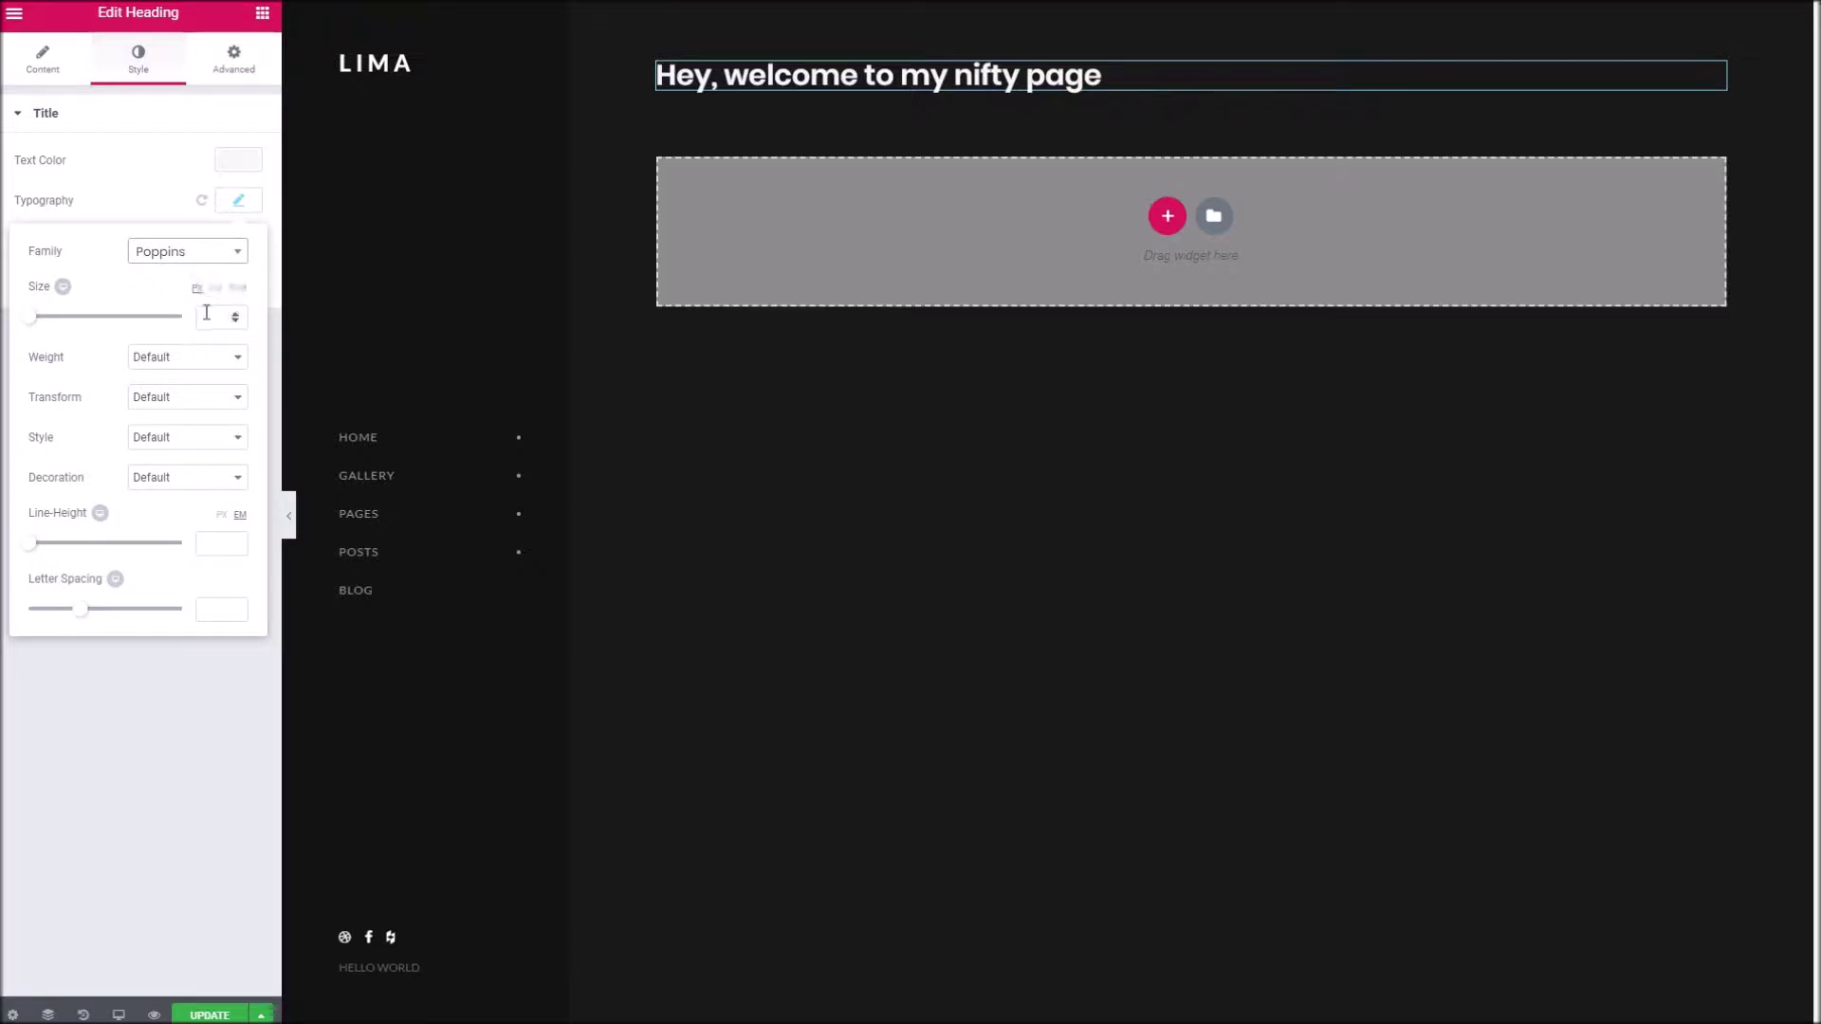
Set the heading's font size to 45 px and its weight to 100
left_click_drag(28, 328, 66, 325)
left_click(167, 358)
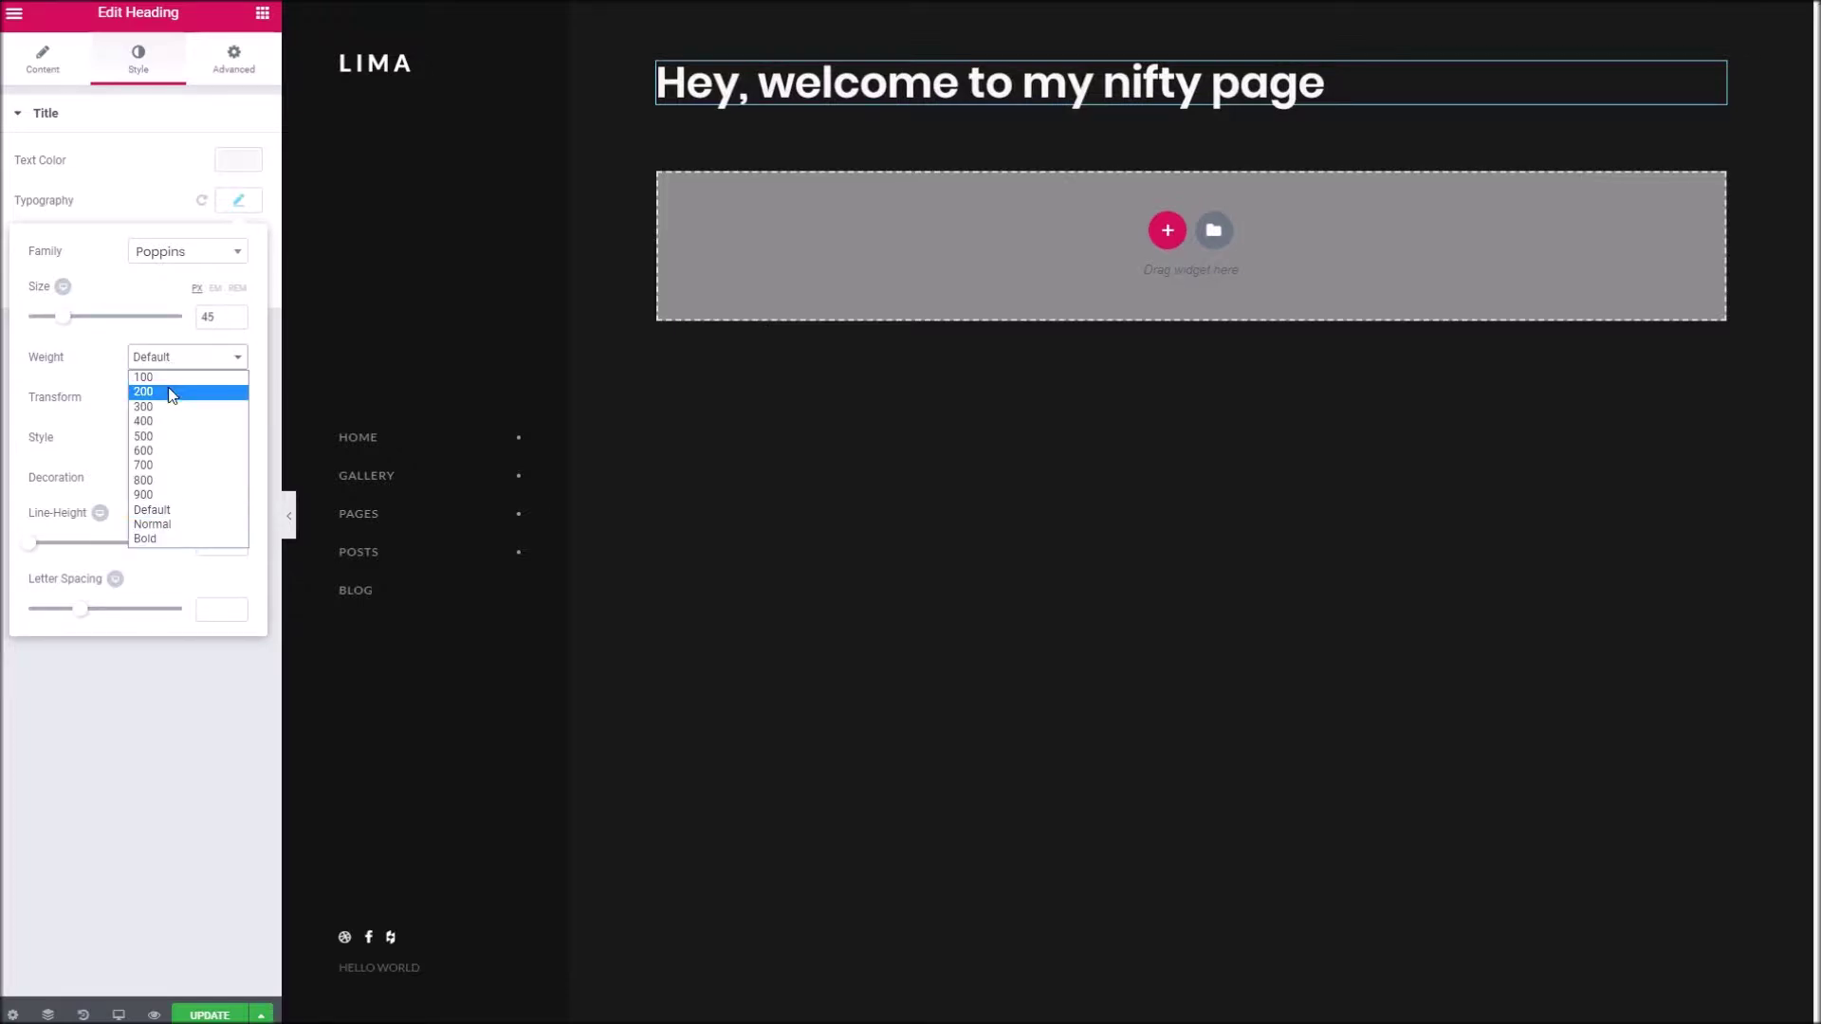
left_click(171, 406)
left_click(175, 361)
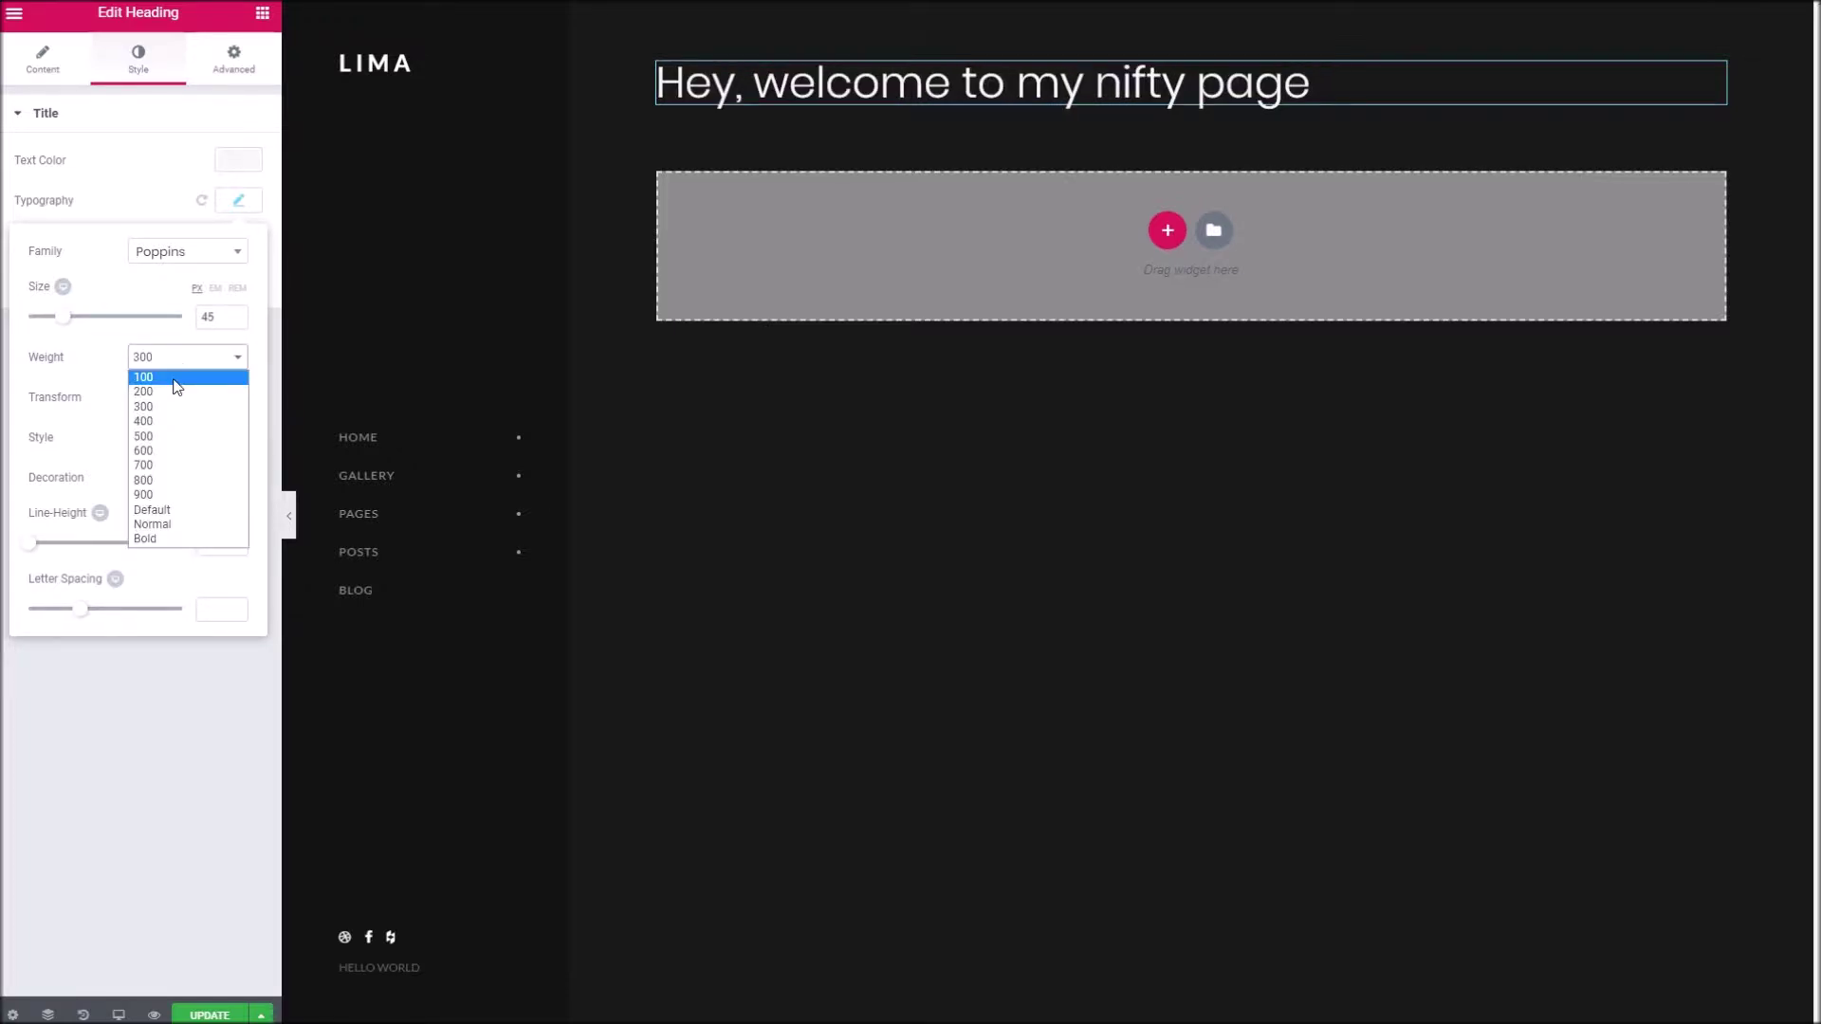
left_click(174, 379)
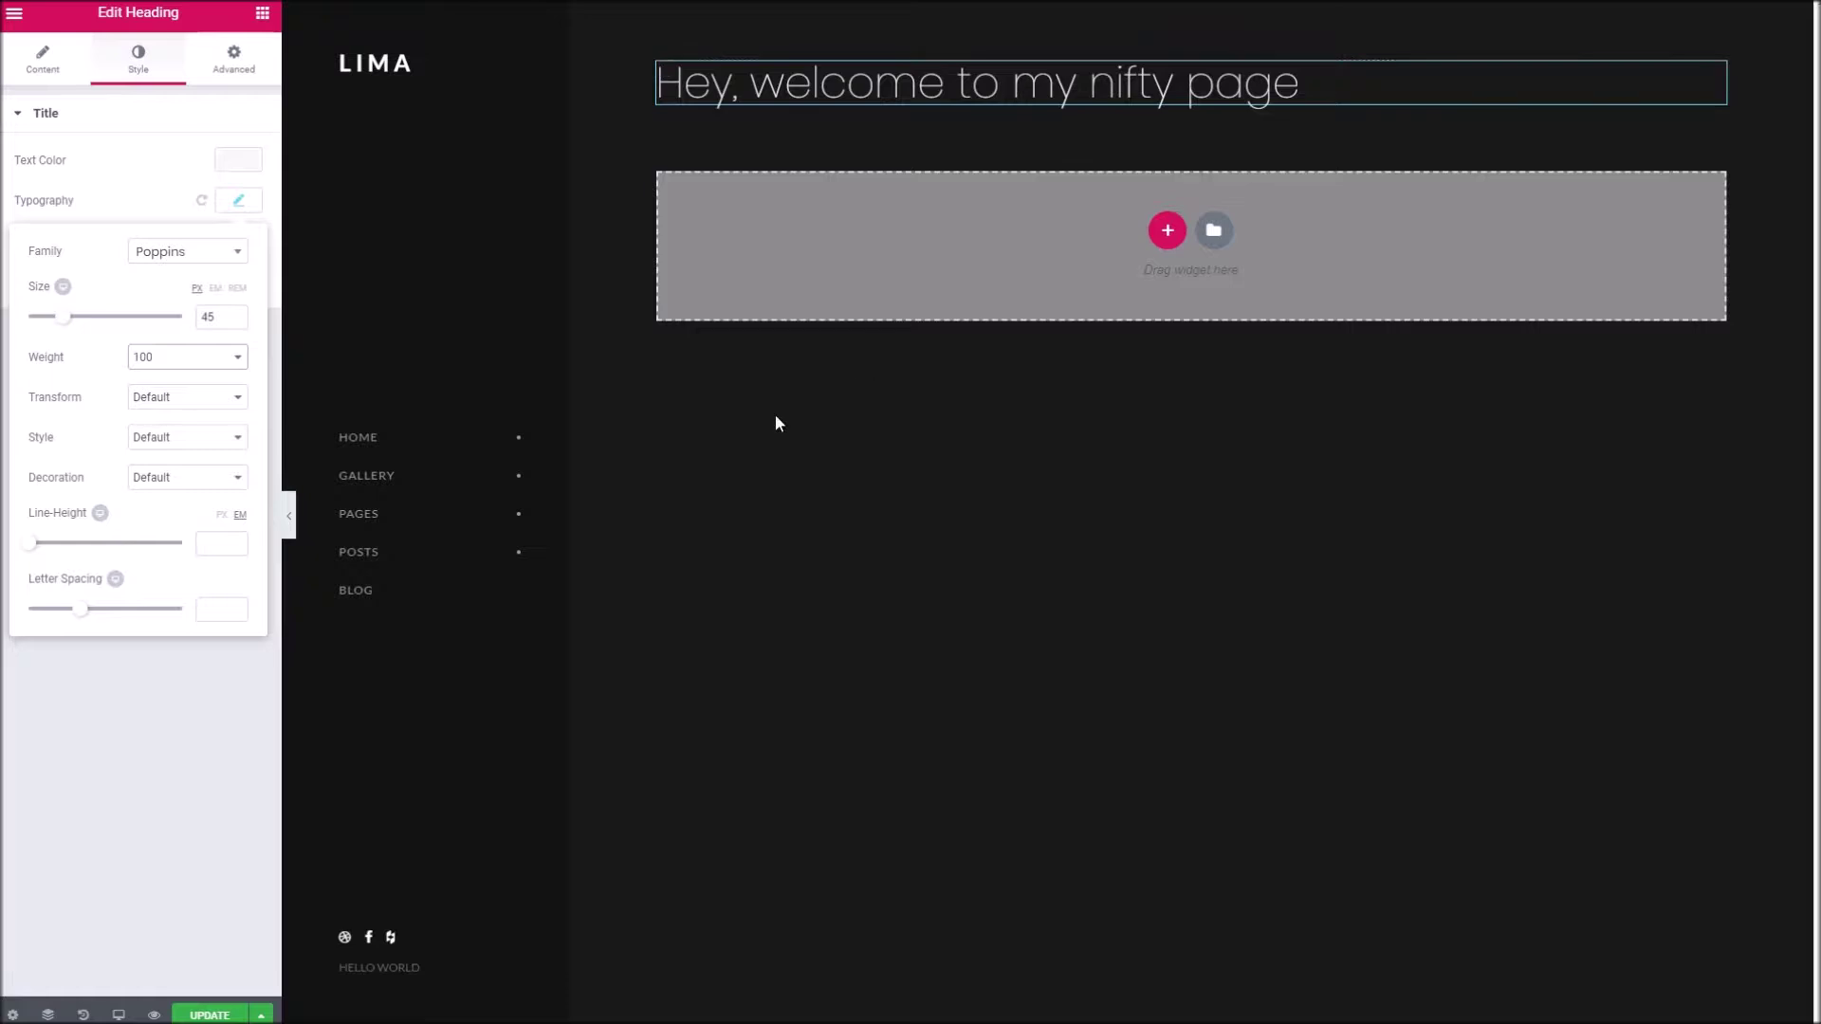
Center-align the heading
left_click(42, 64)
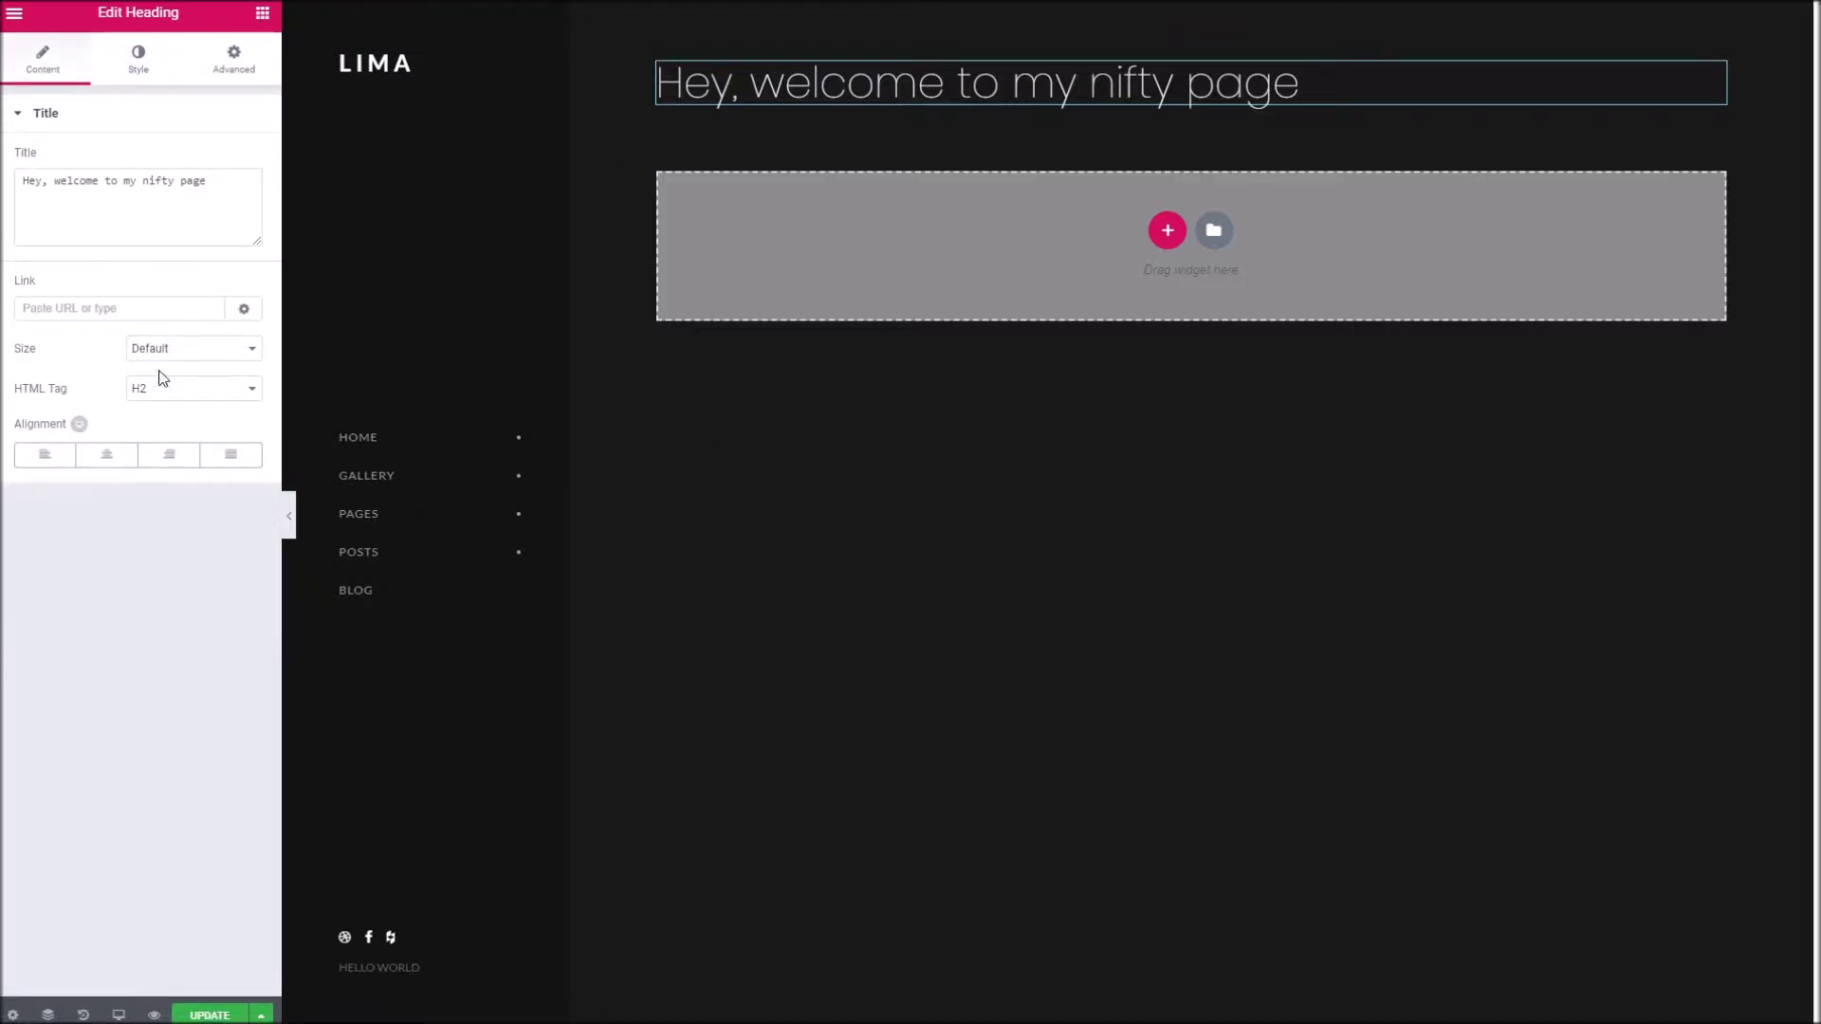
left_click(106, 455)
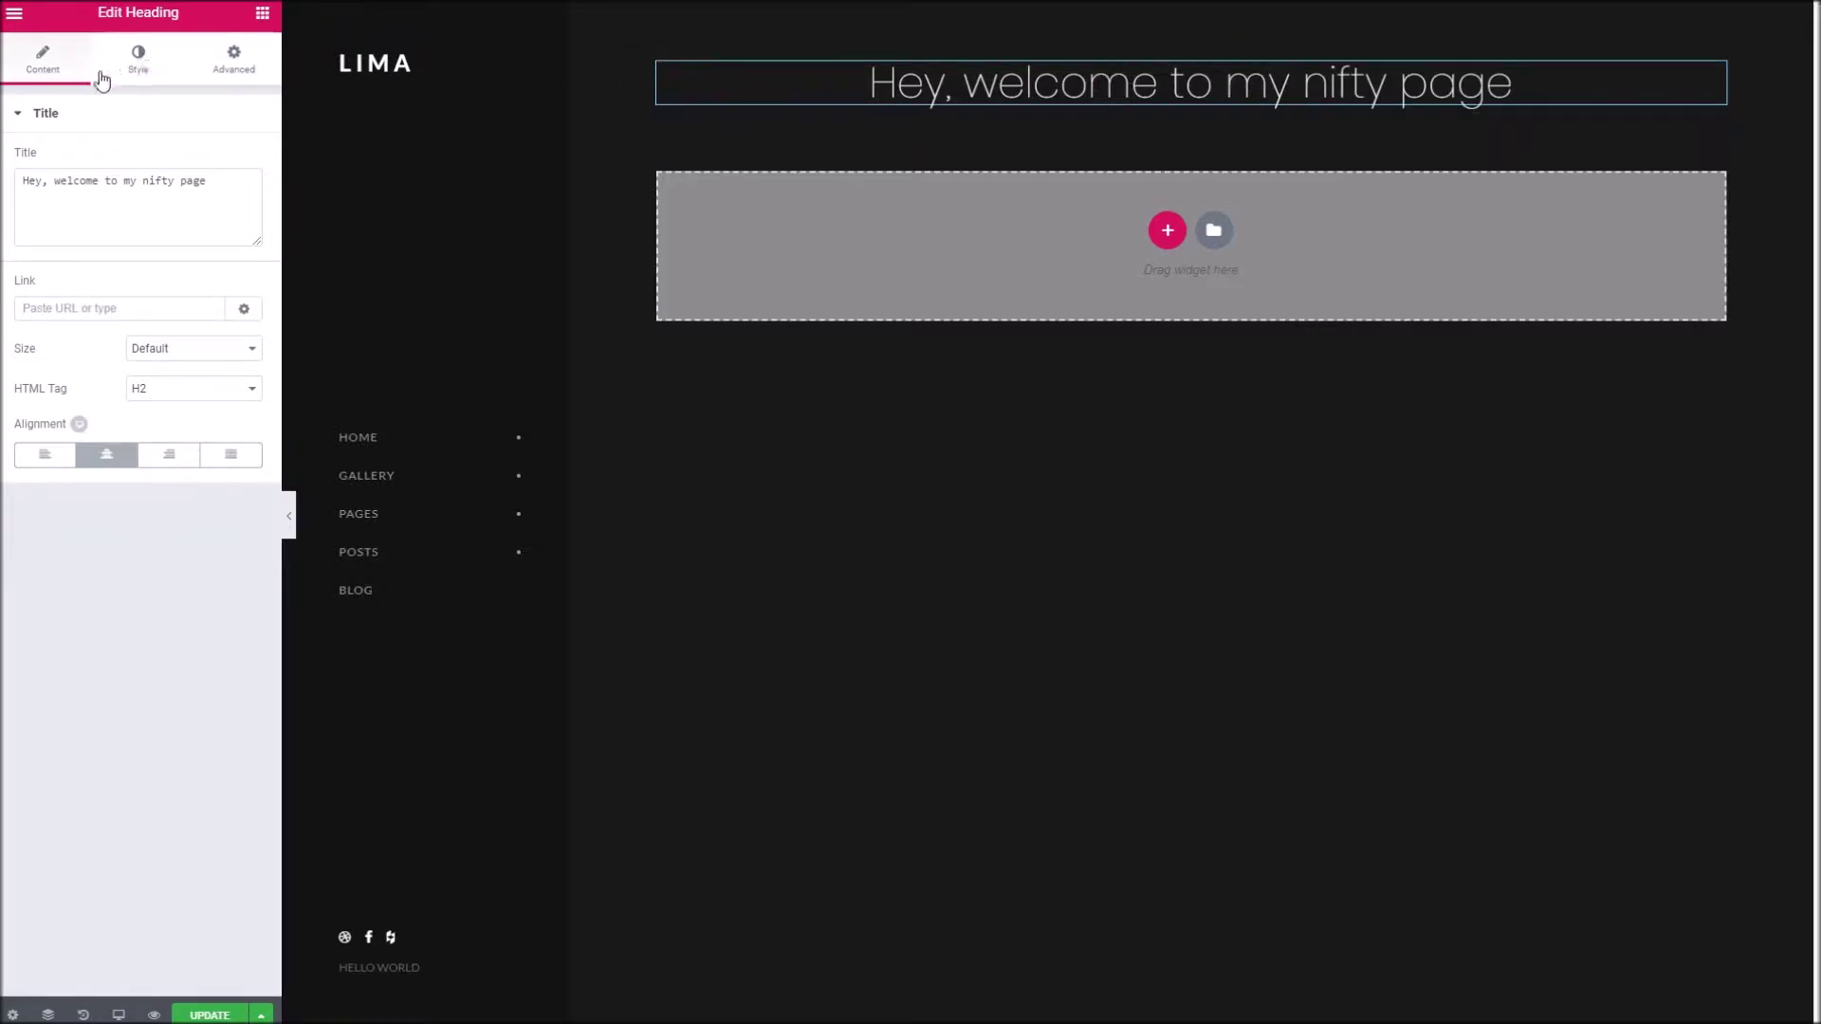
Insert a Spacer widget directly below the heading and set its space to 80
left_click(19, 16)
left_click(19, 15)
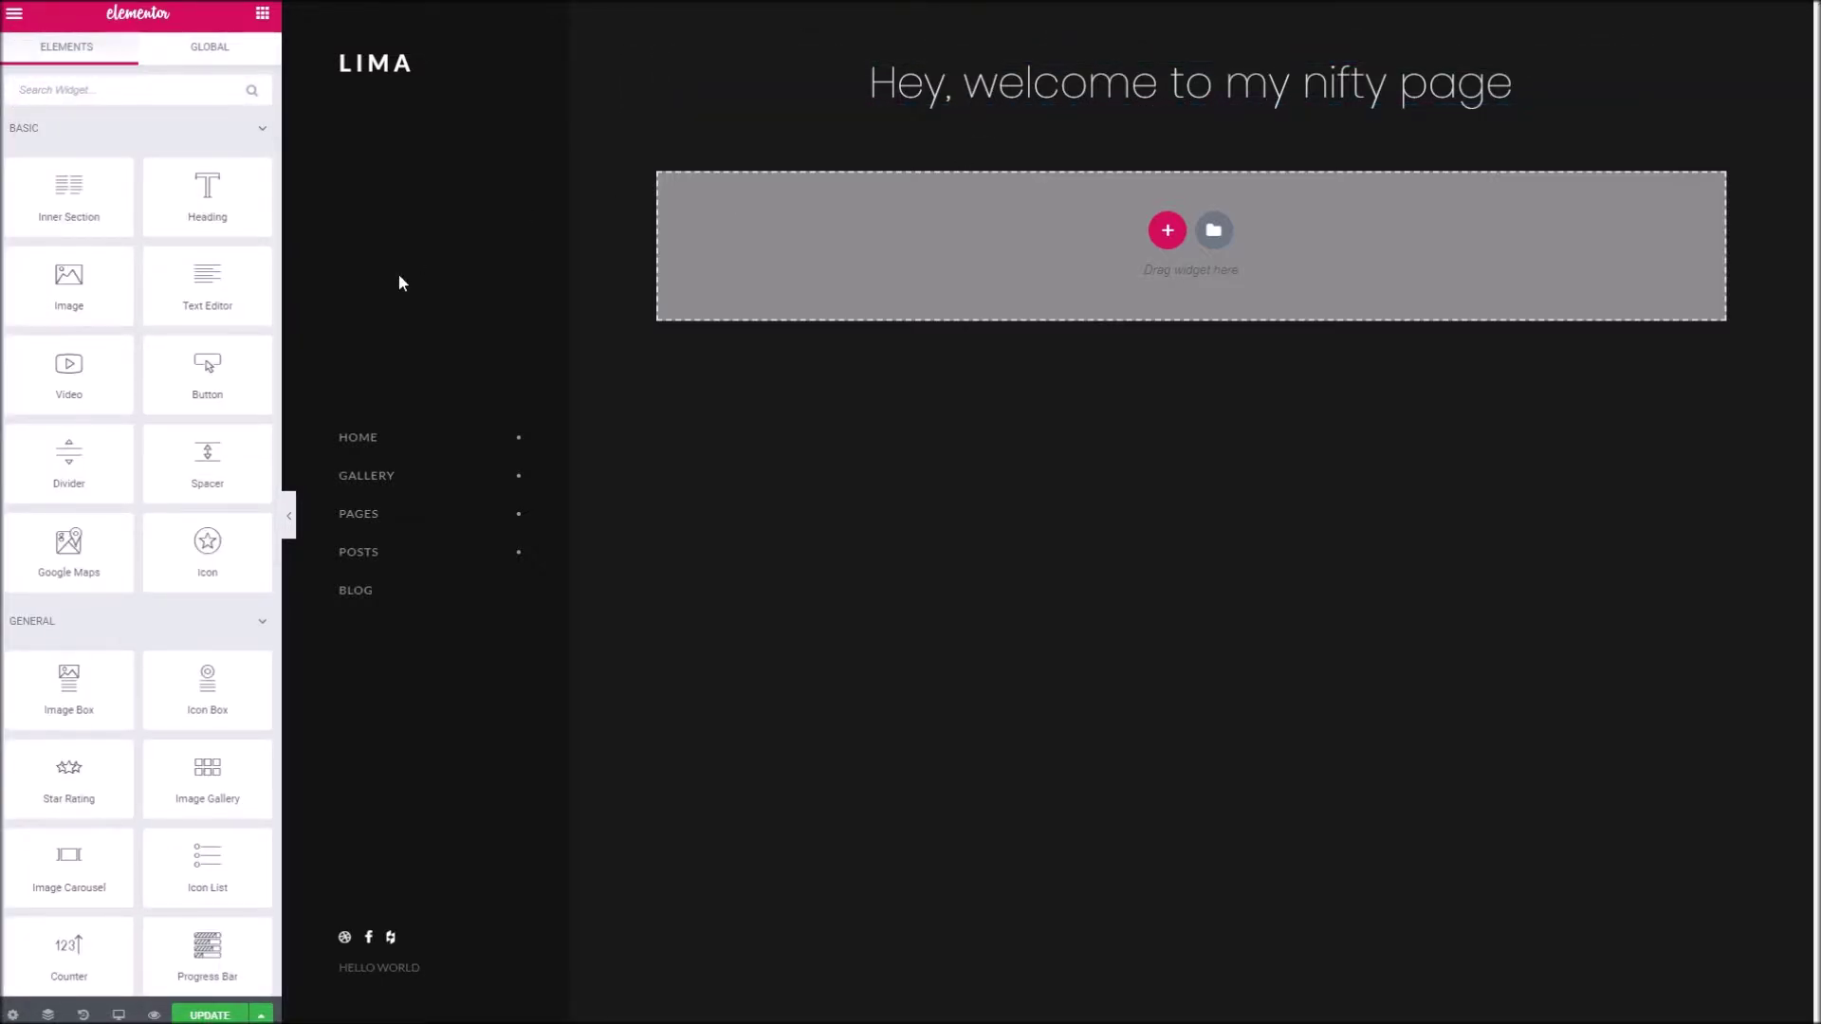
left_click_drag(237, 462, 1016, 110)
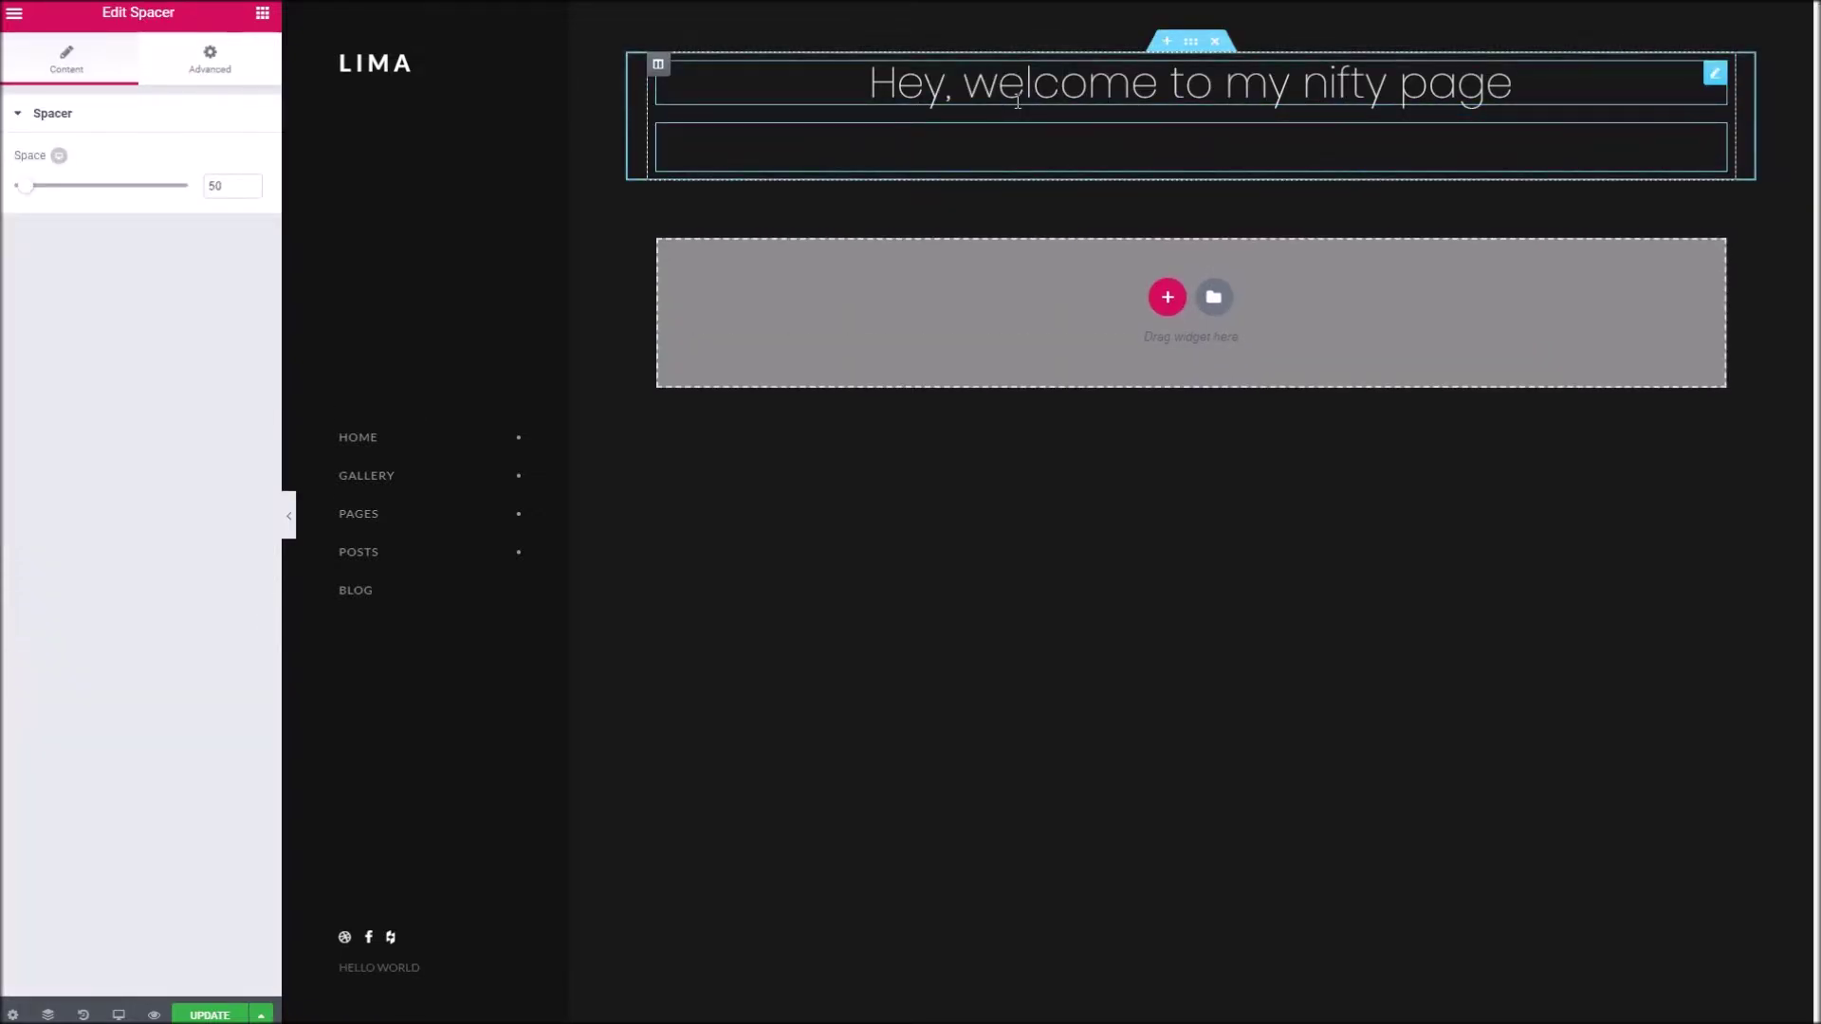
left_click_drag(223, 180, 211, 185)
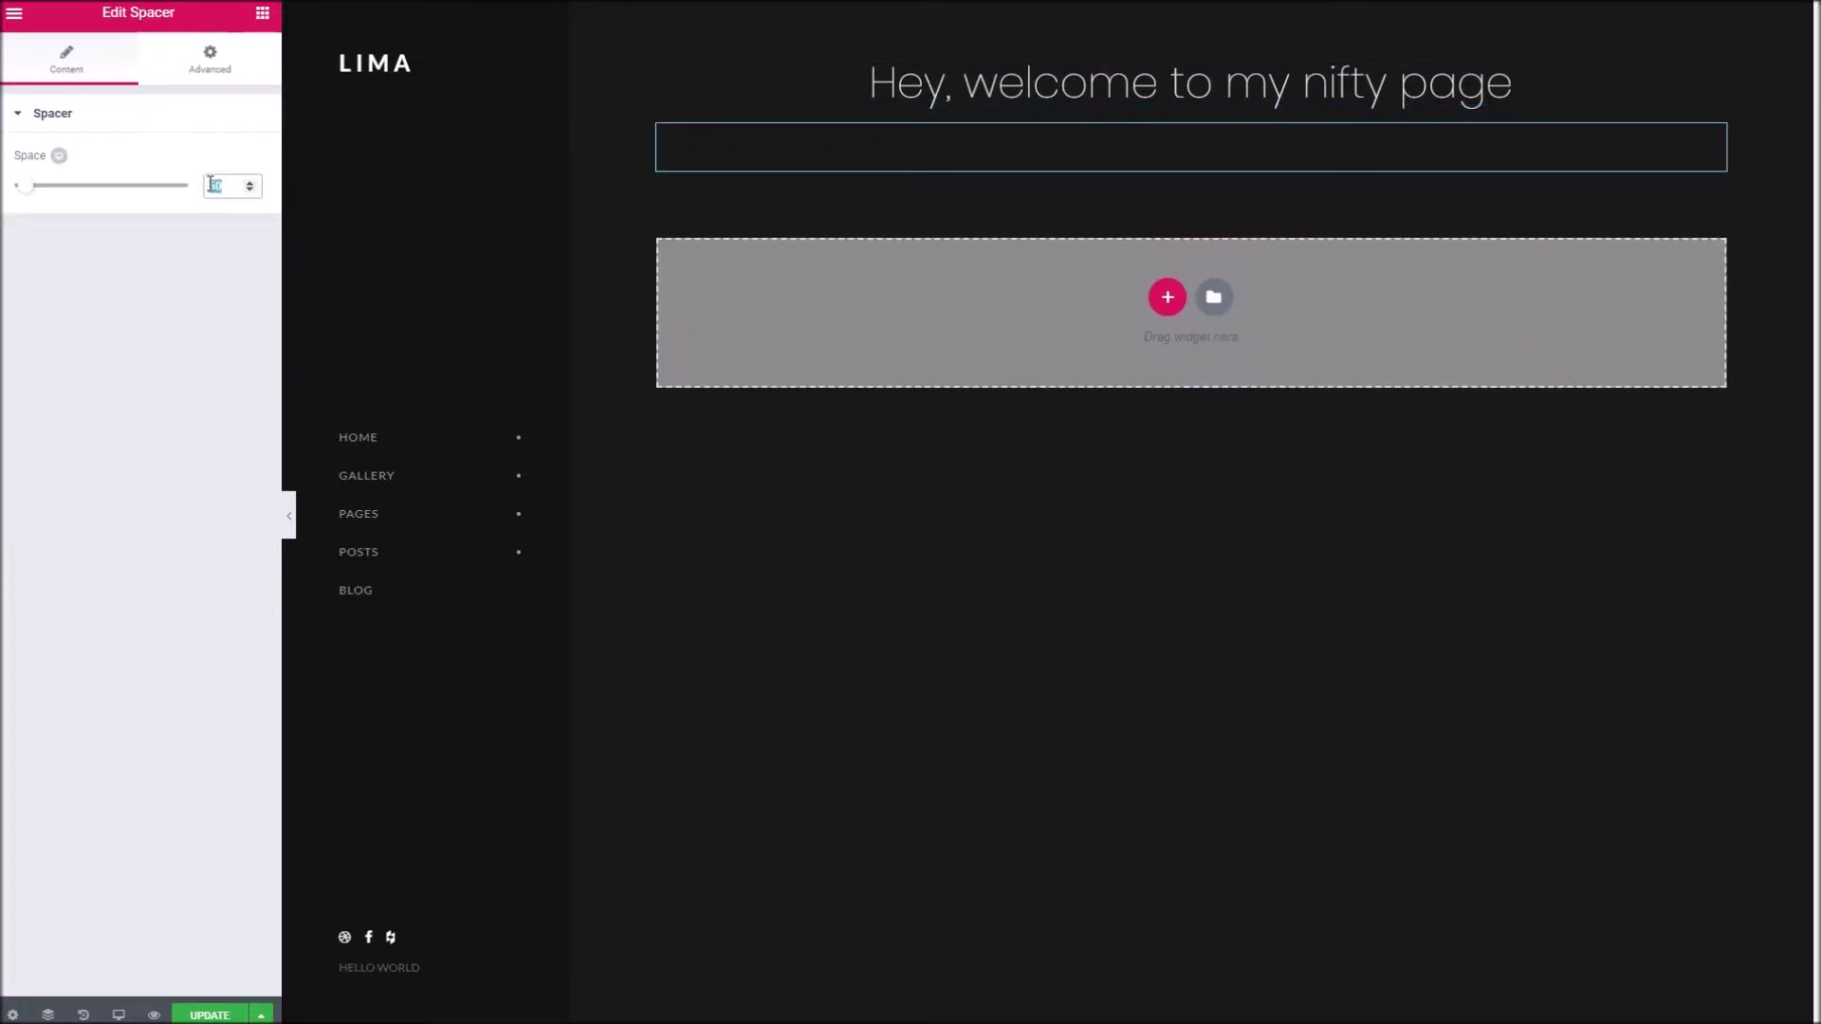
type("80")
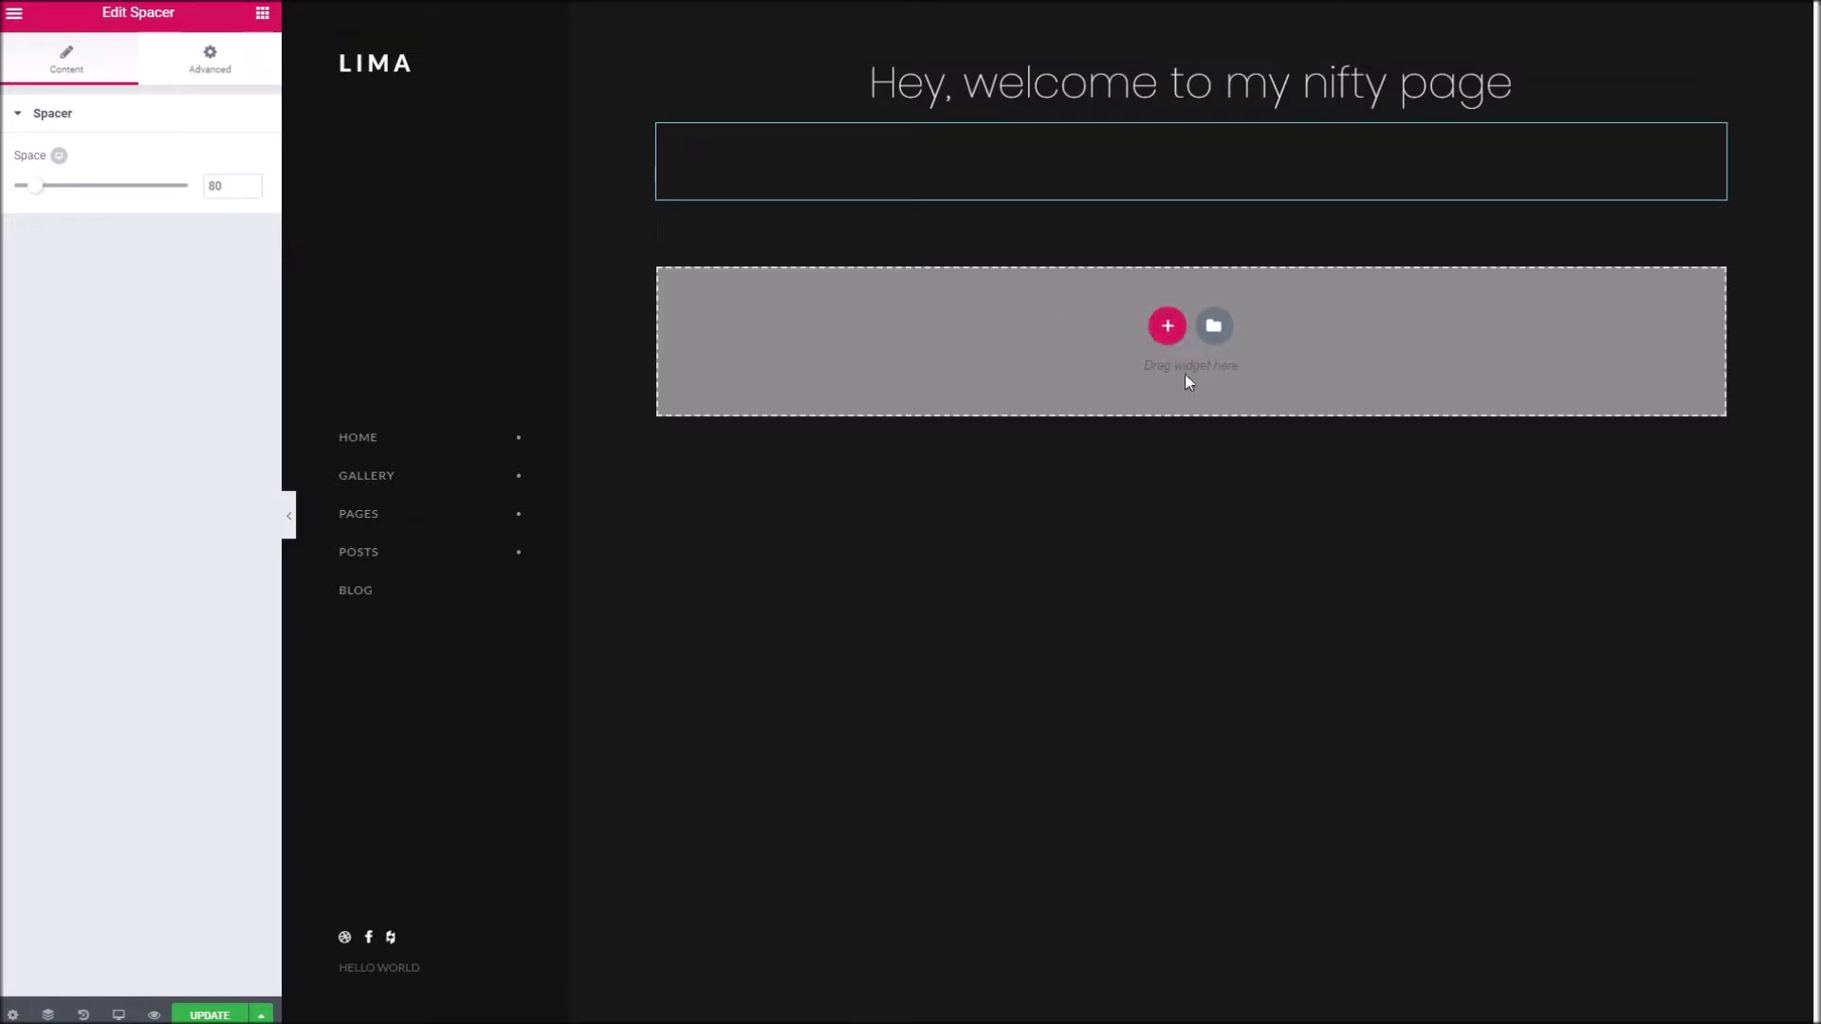
Add a new section with three equal columns below the heading section
left_click(1167, 328)
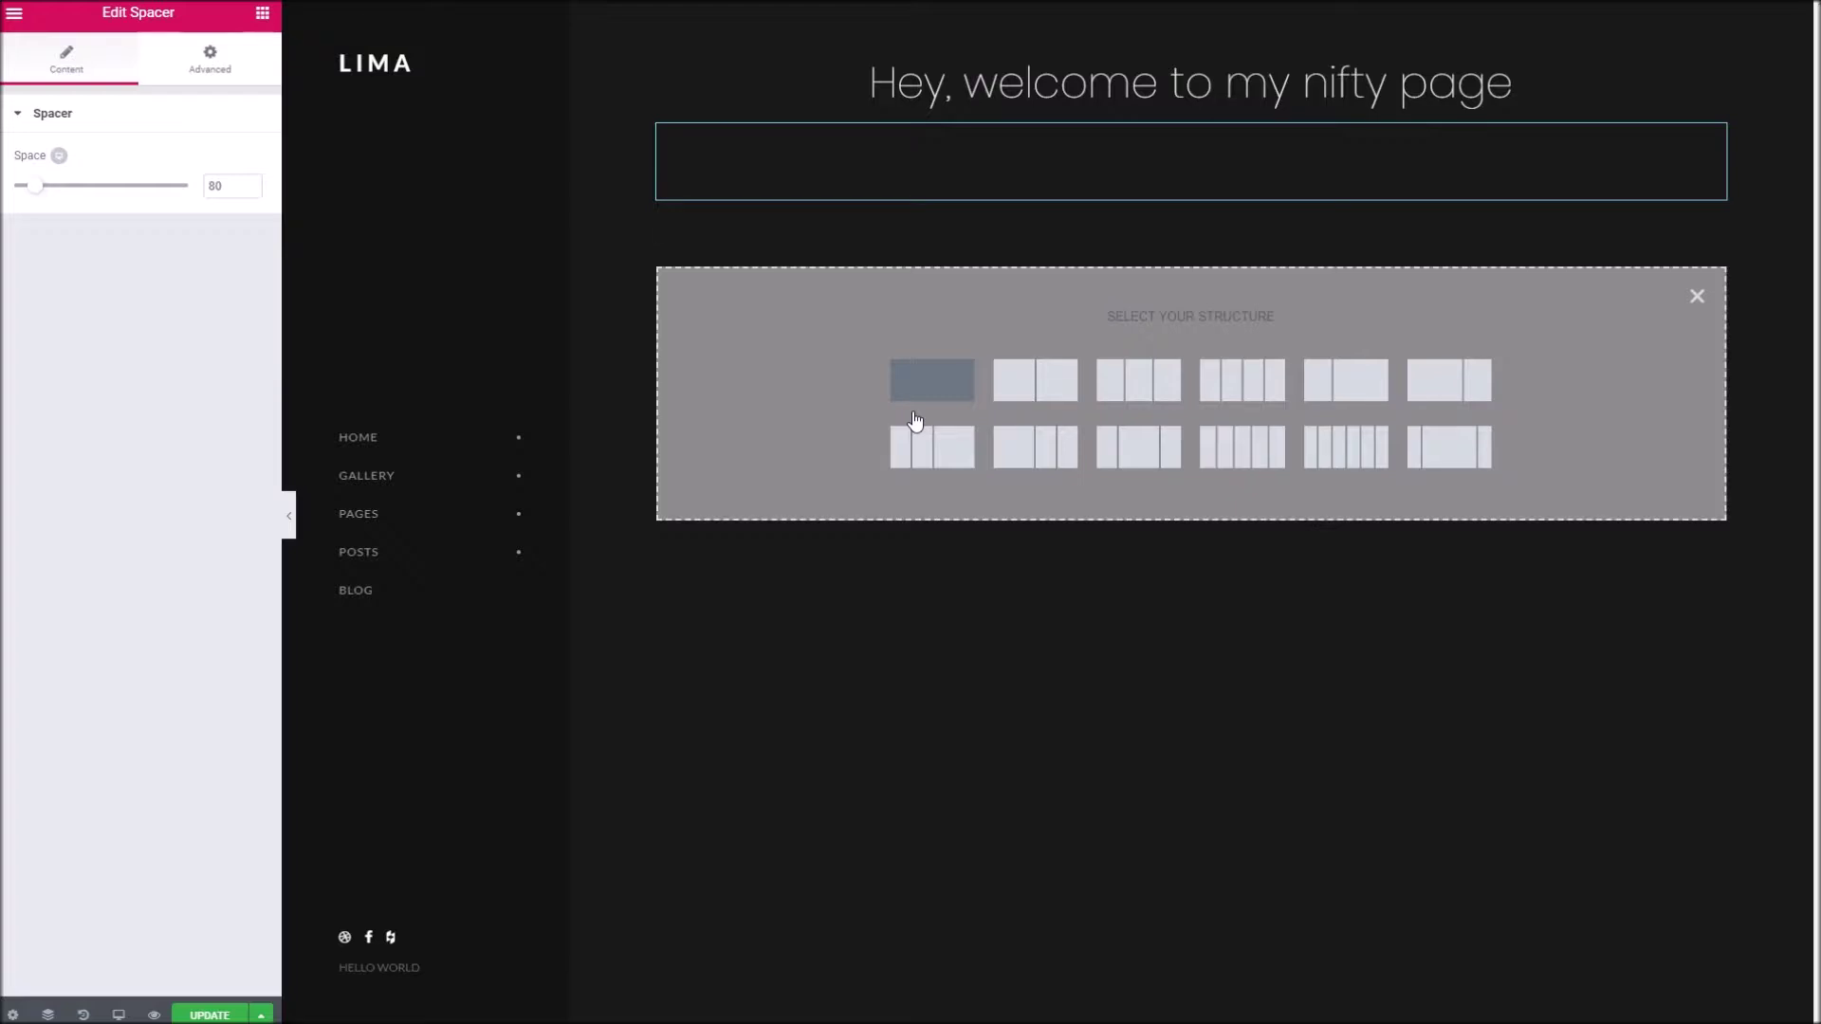
left_click(1137, 394)
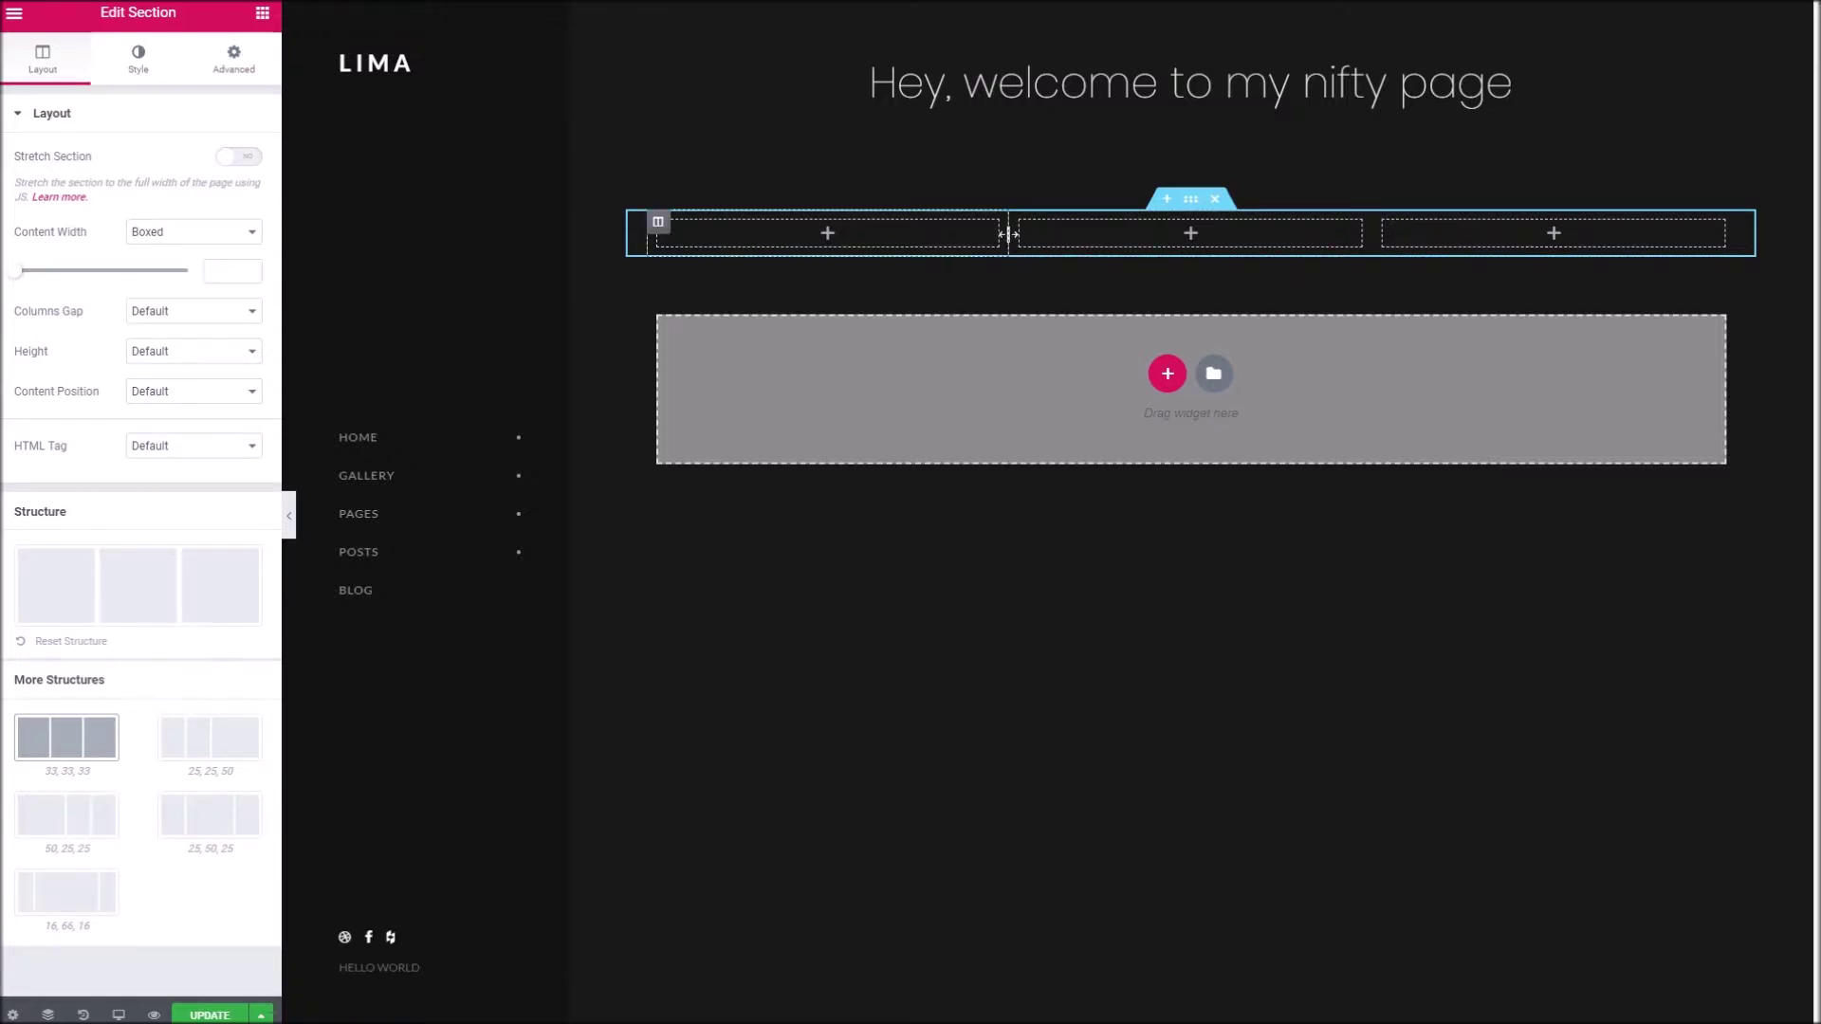
Resize the new section's columns to about 25% for the first and about 30% for the second, leaving the third widest
left_click_drag(1008, 234, 926, 234)
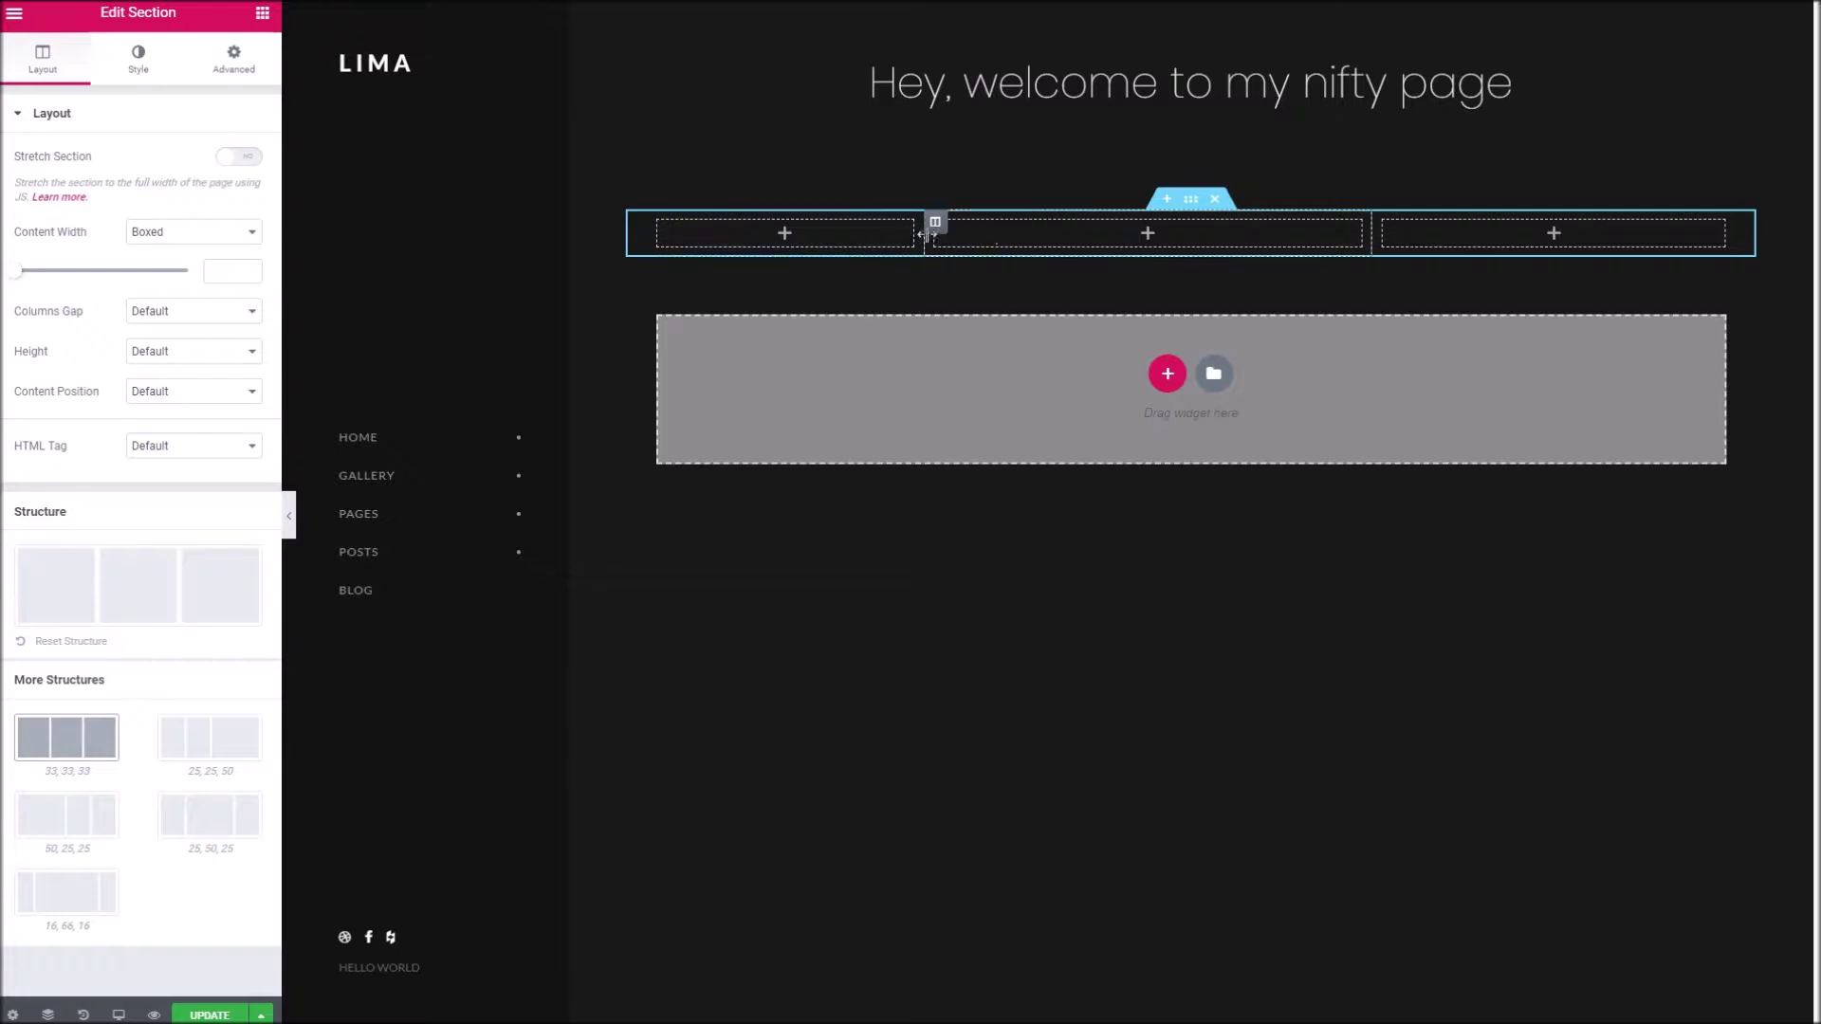
left_click_drag(1377, 228, 1238, 230)
mouse_move(926, 231)
left_mouse_down()
mouse_move(1005, 230)
mouse_move(920, 230)
left_mouse_up()
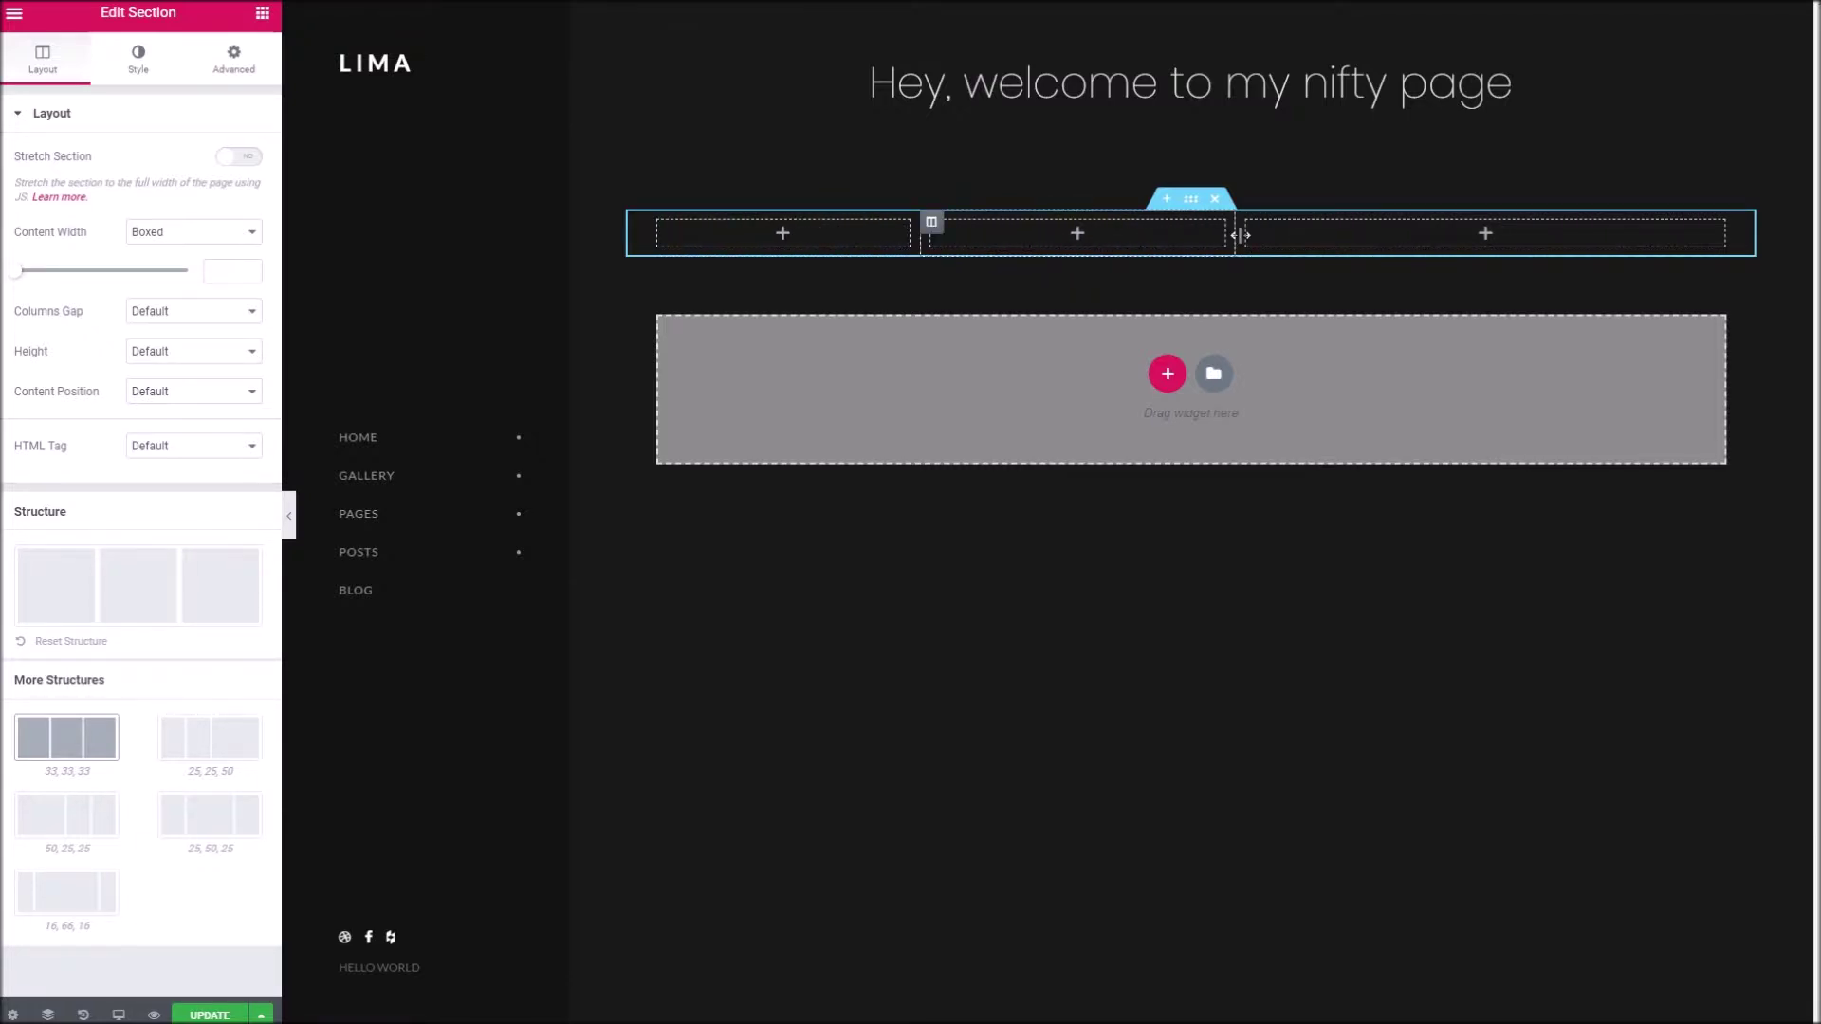
left_click_drag(1239, 235, 1246, 235)
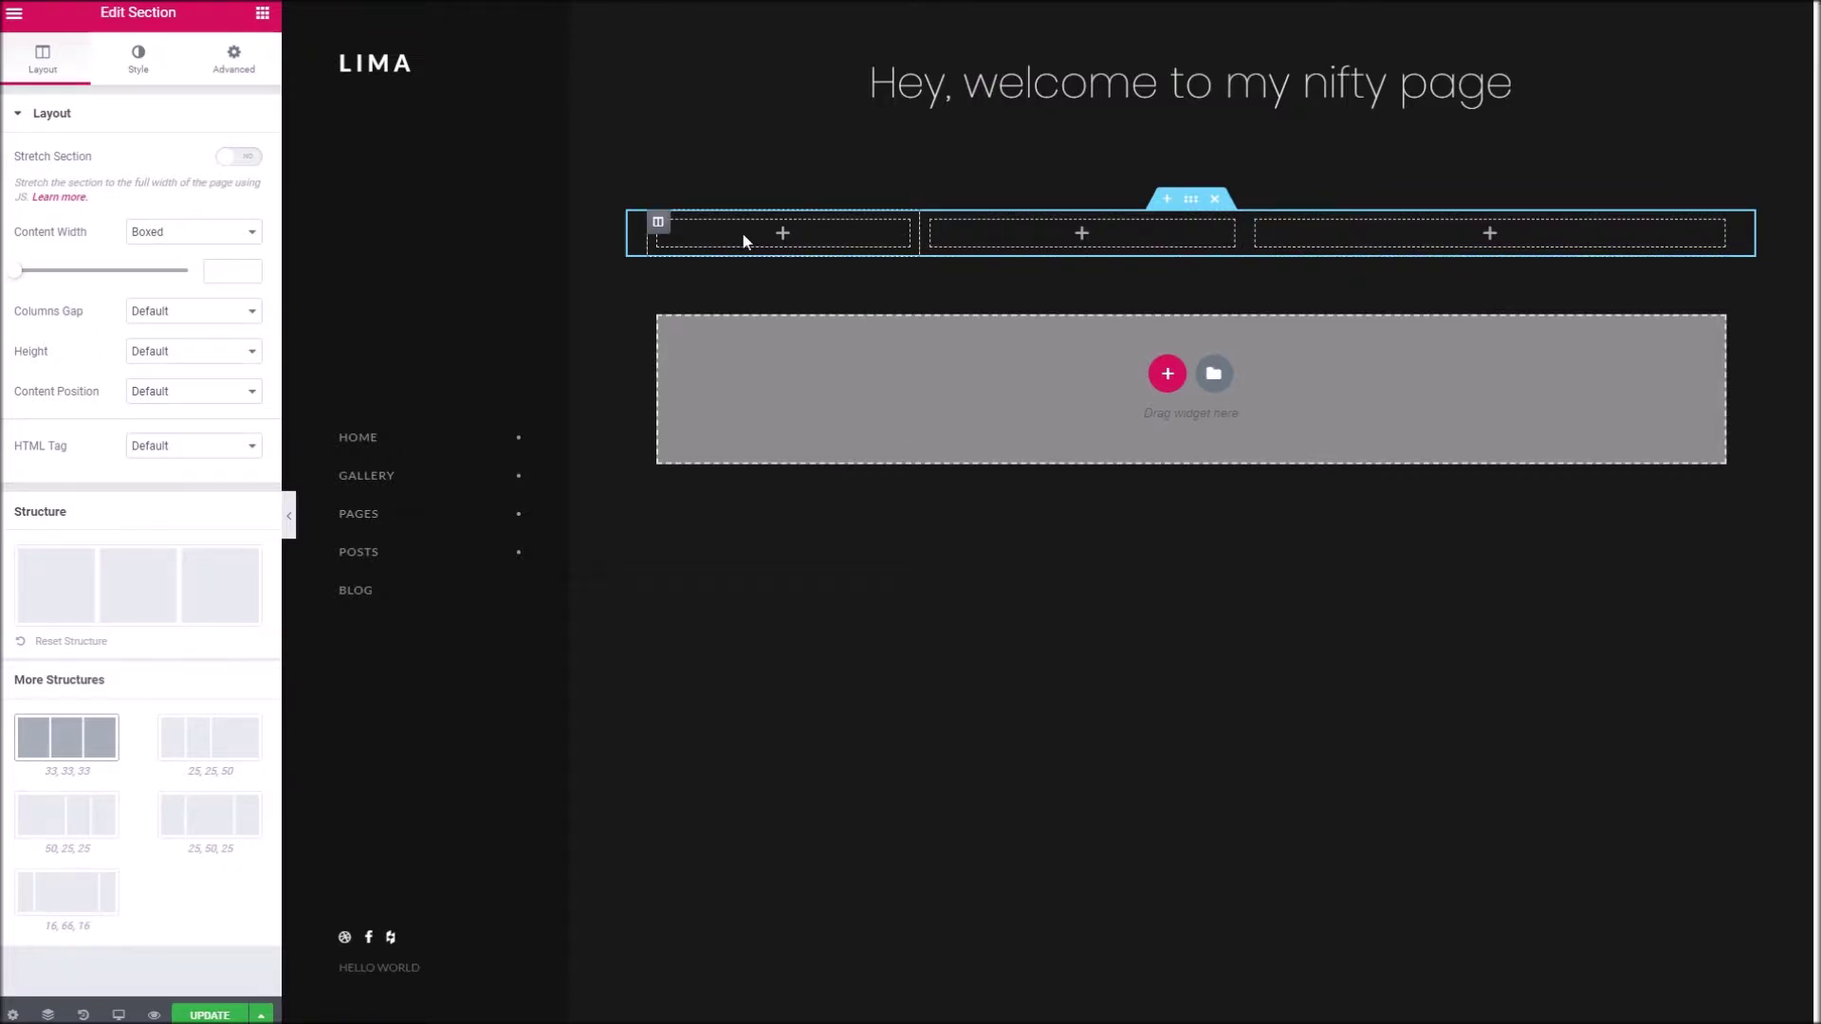
Add a Text Editor widget to the first column and double its placeholder text by copying and pasting it twice
left_click(782, 235)
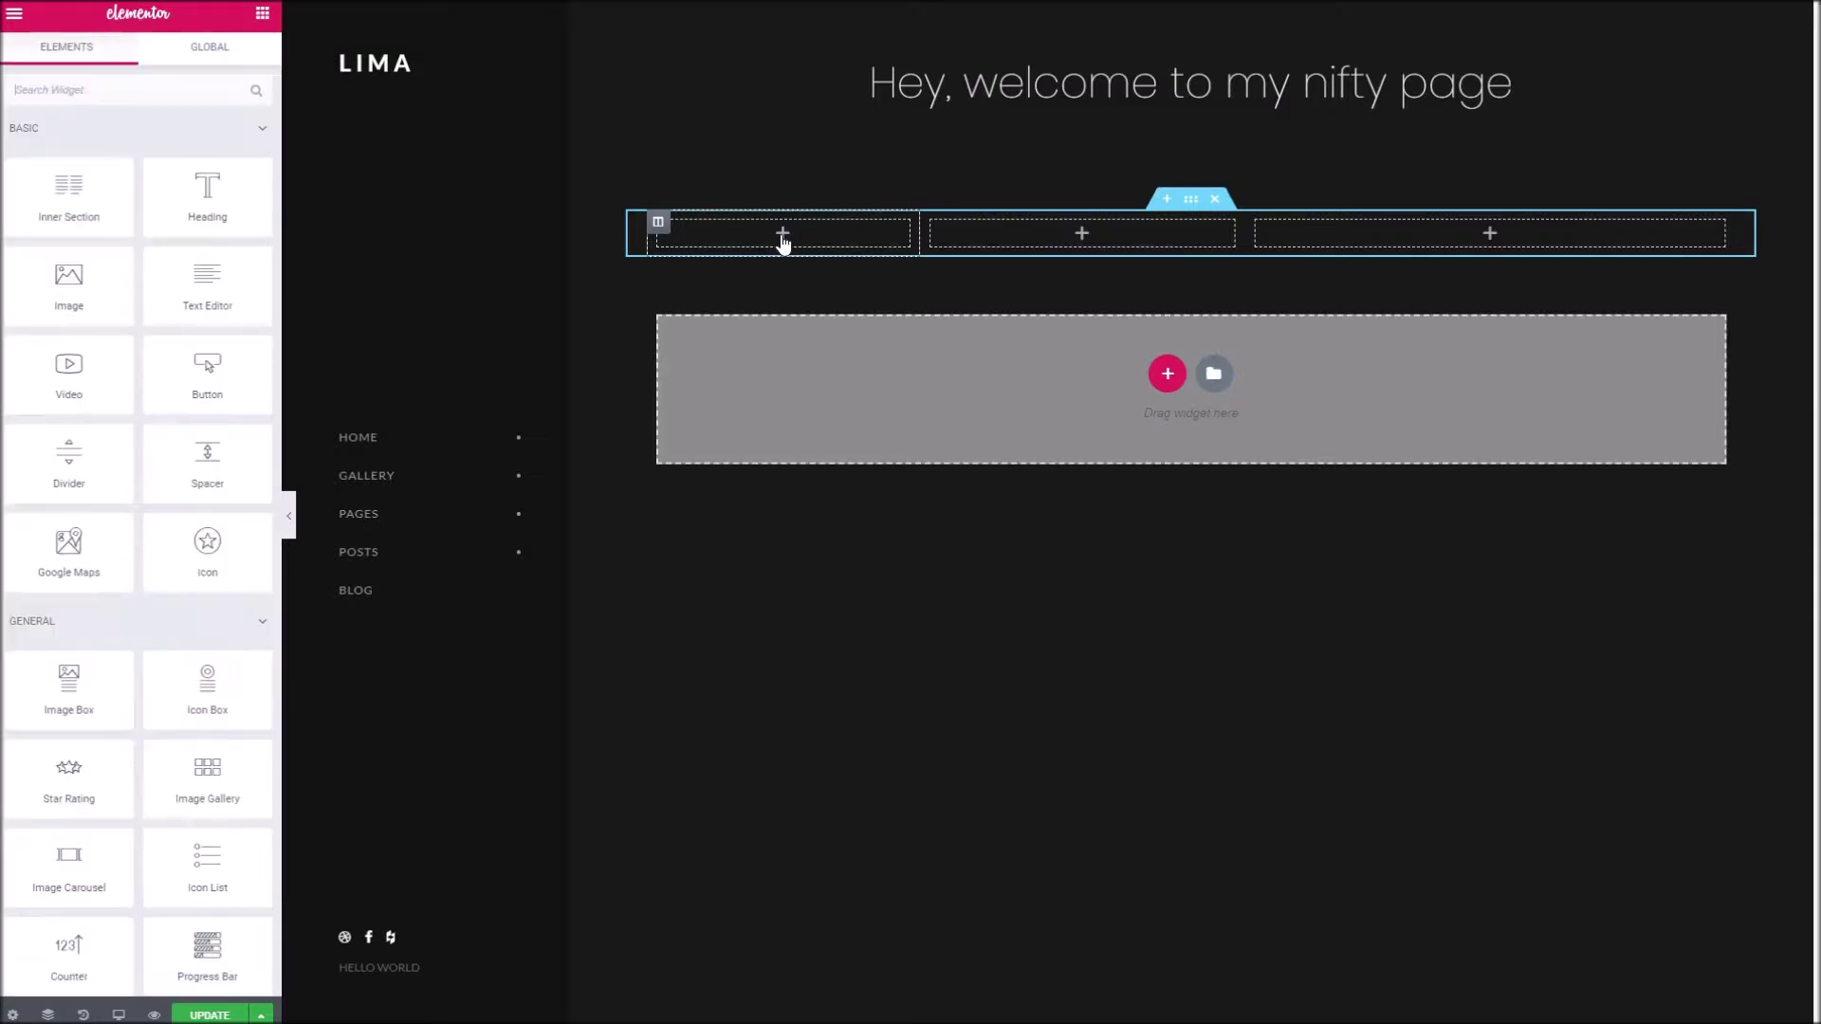
left_click_drag(206, 271, 781, 227)
double_click(733, 257)
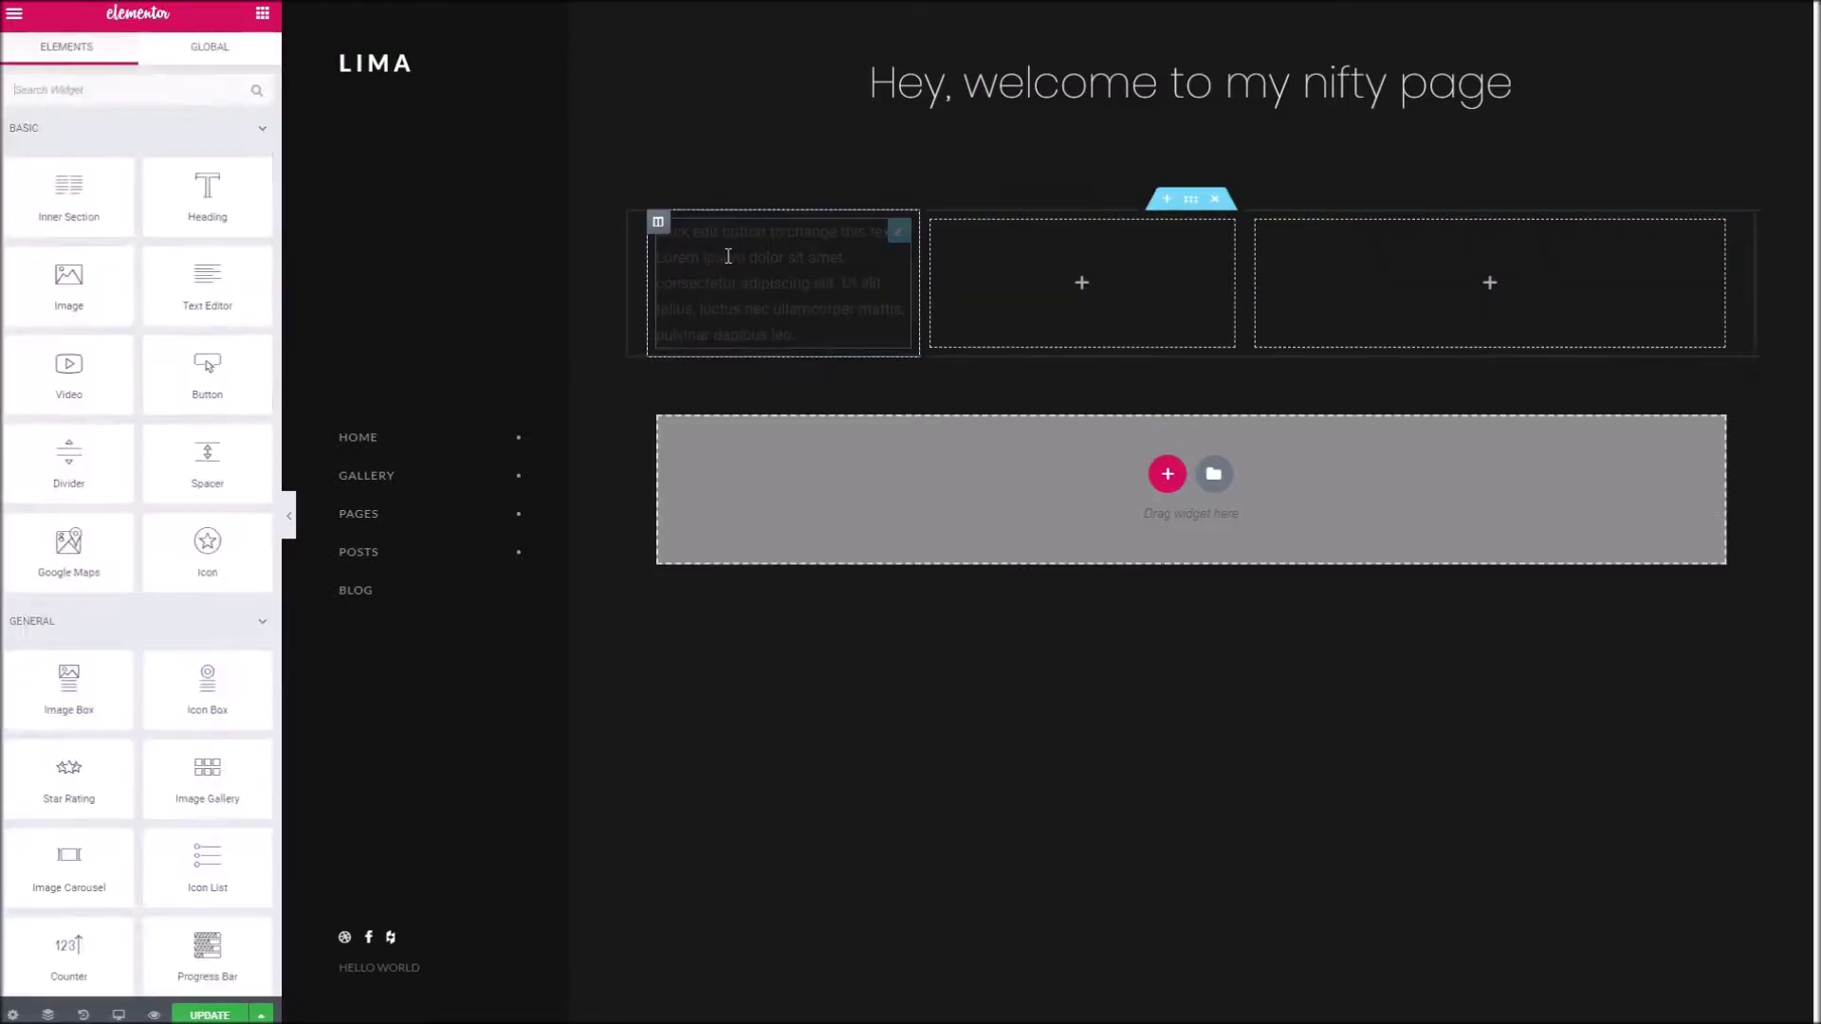
key("ctrl+a")
key("ctrl+c")
key("ctrl+v")
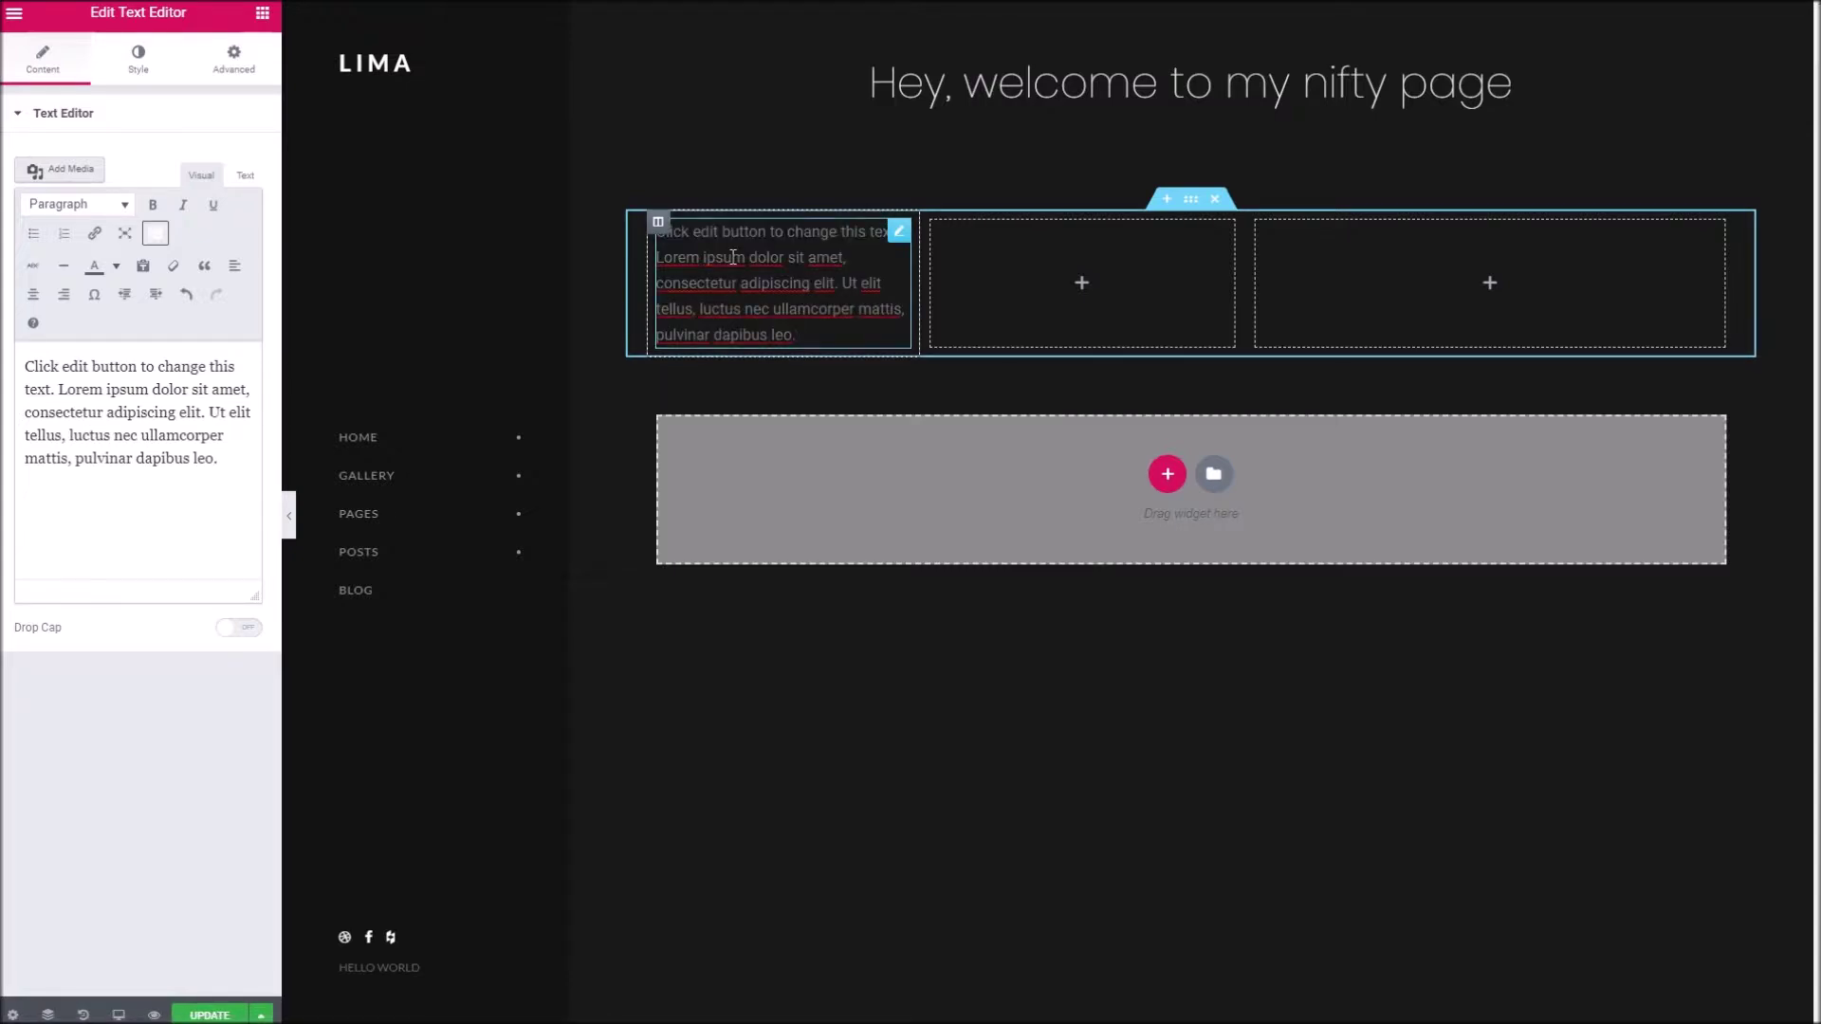
key("ctrl+v")
left_click(1134, 310)
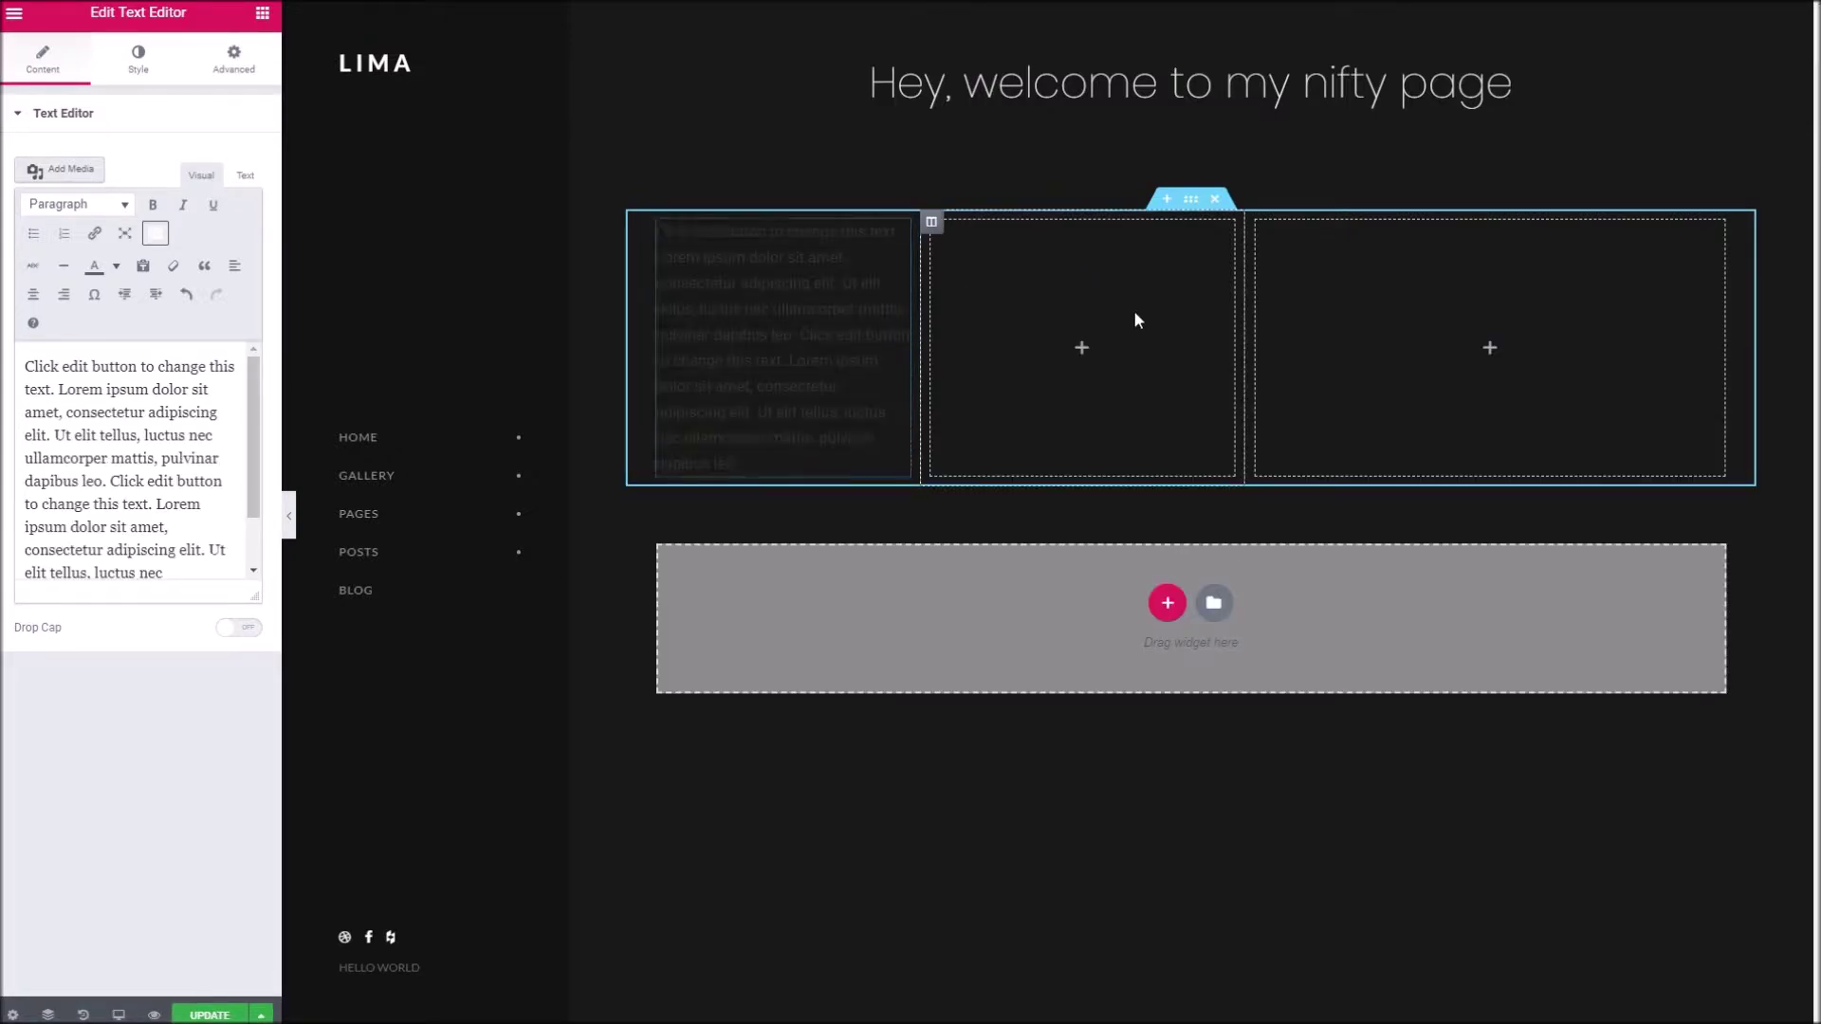
Duplicate the first column's text widget and move the copy into the middle column
left_click(827, 305)
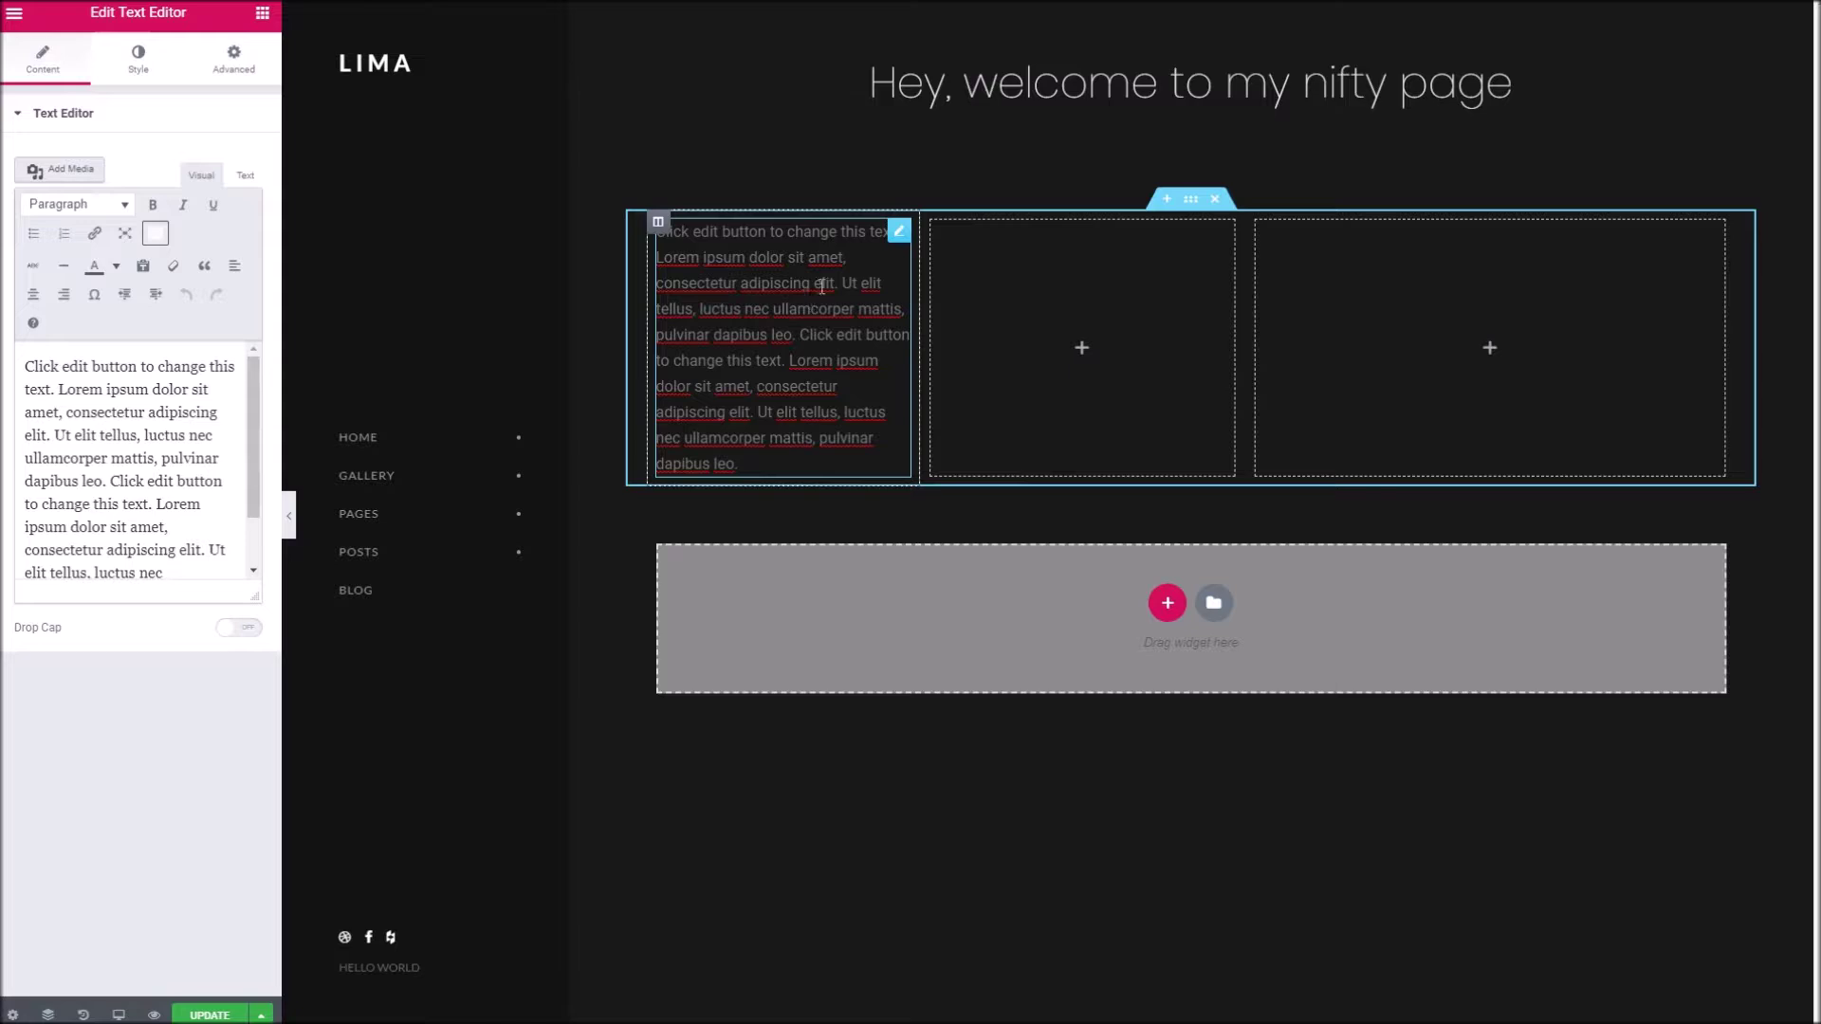
right_click(828, 277)
left_click(901, 337)
left_click_drag(766, 531, 1089, 321)
left_click(809, 506)
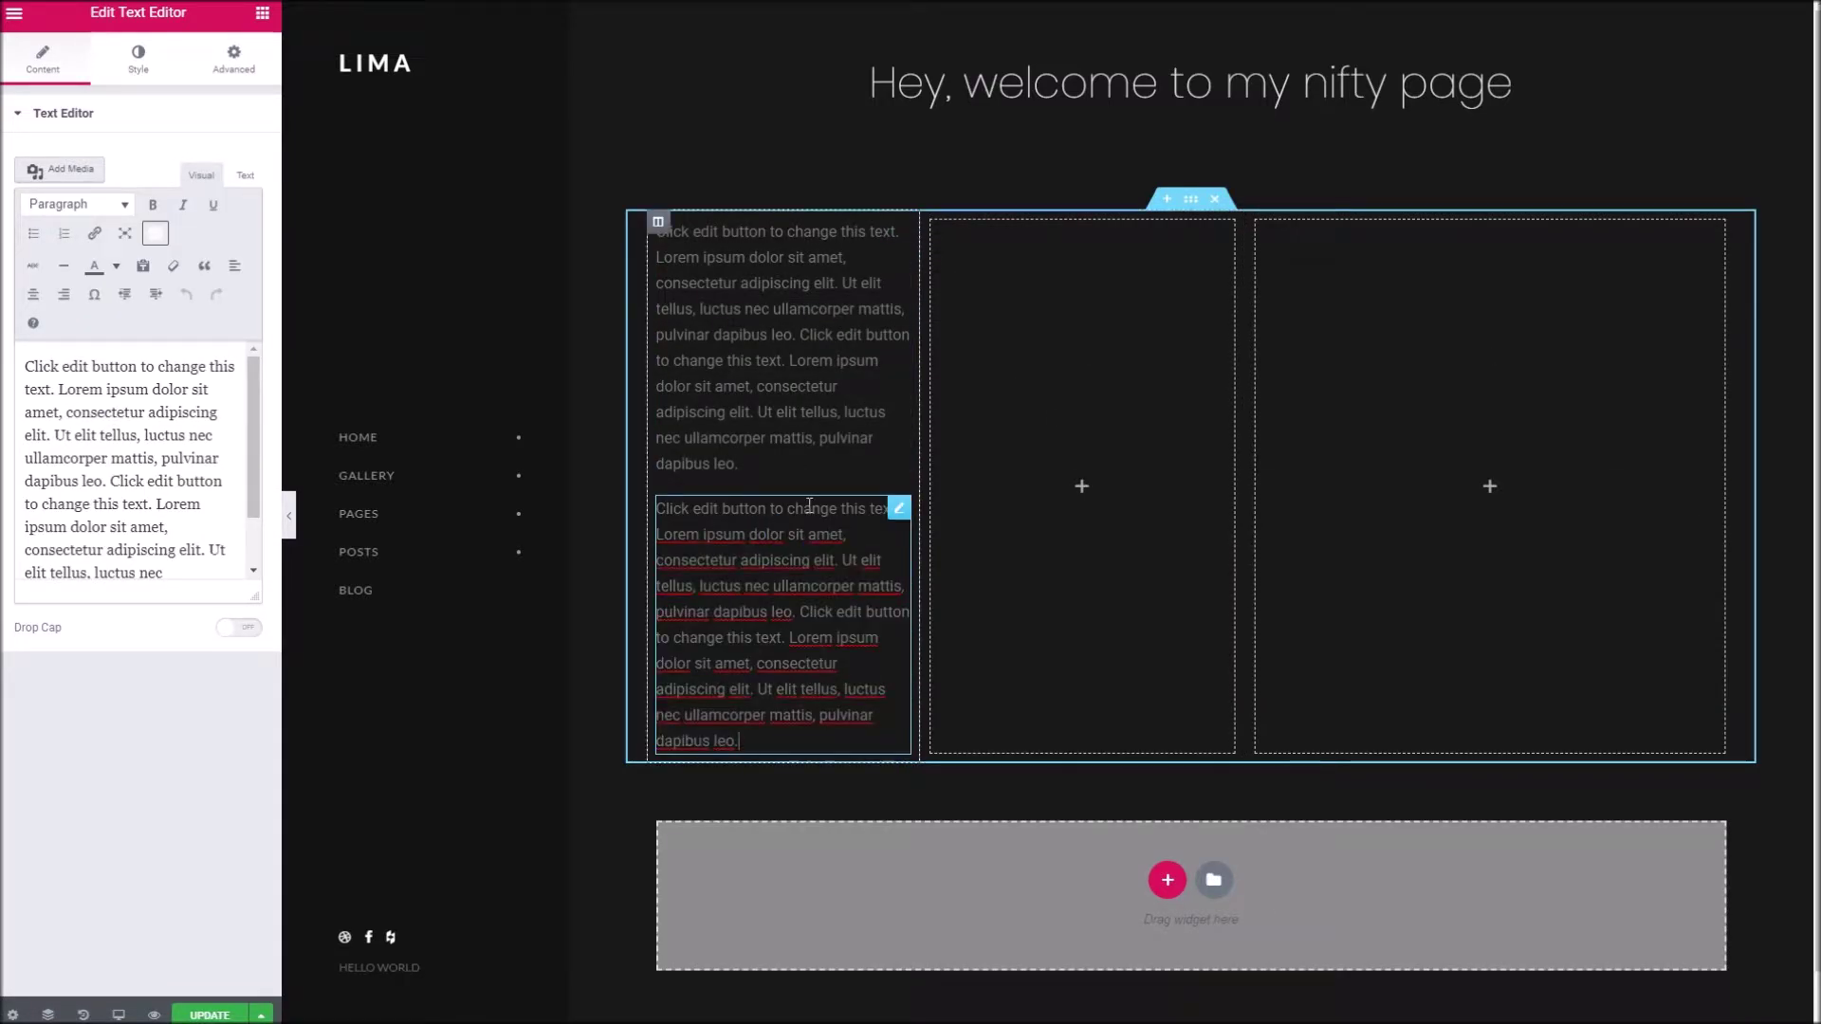
left_click_drag(908, 507, 1074, 351)
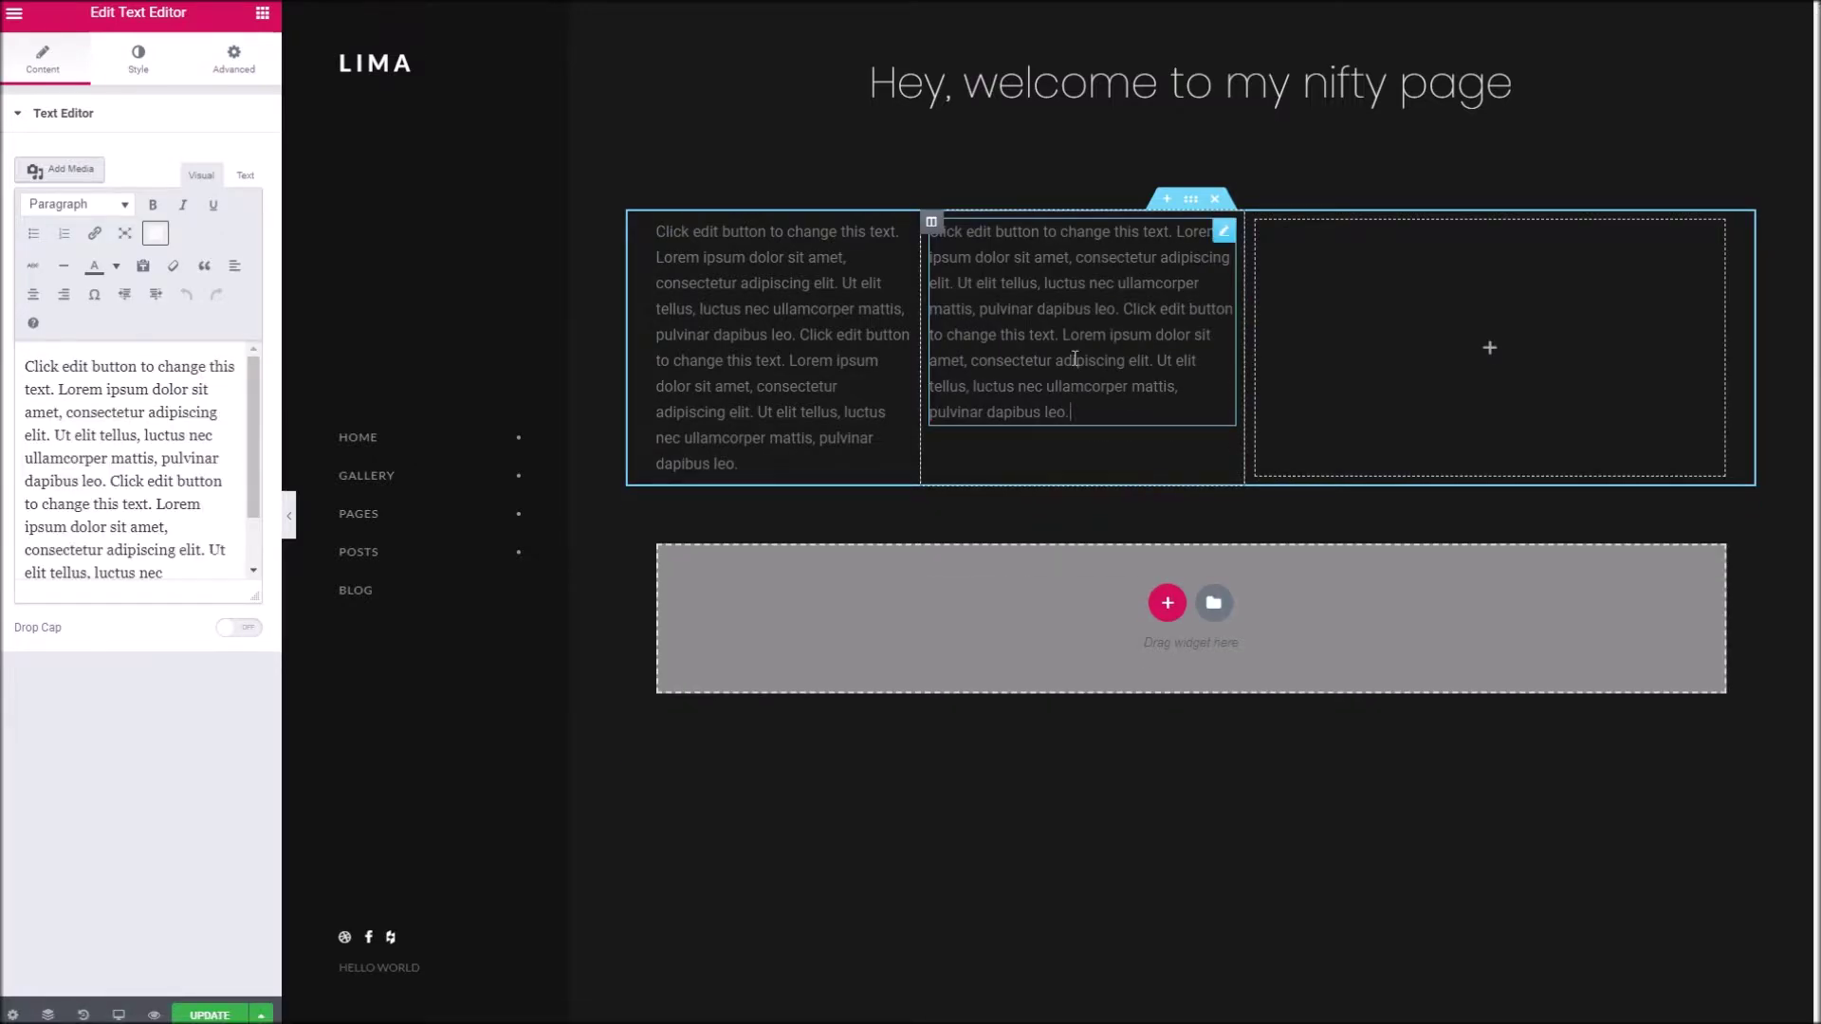
Add an Image widget to the third column and fill it with 14.jpg from the media library
left_click(1329, 302)
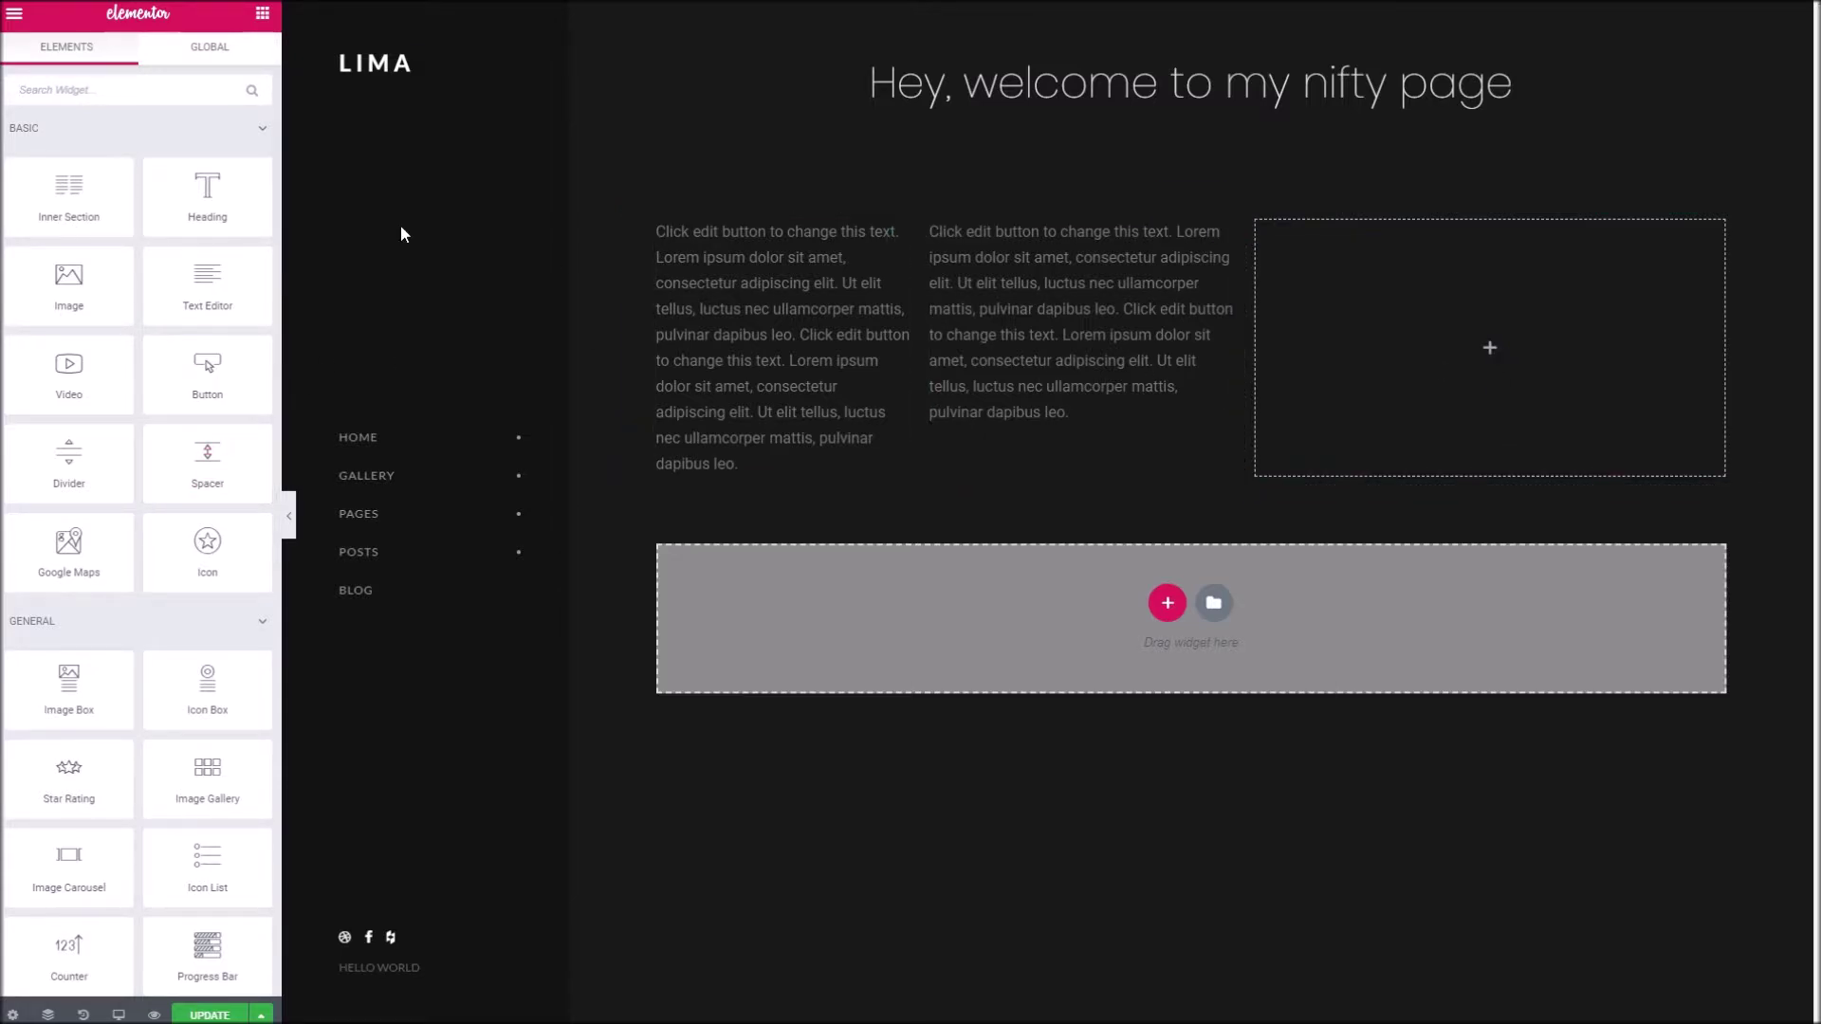
left_click(170, 91)
type("ima")
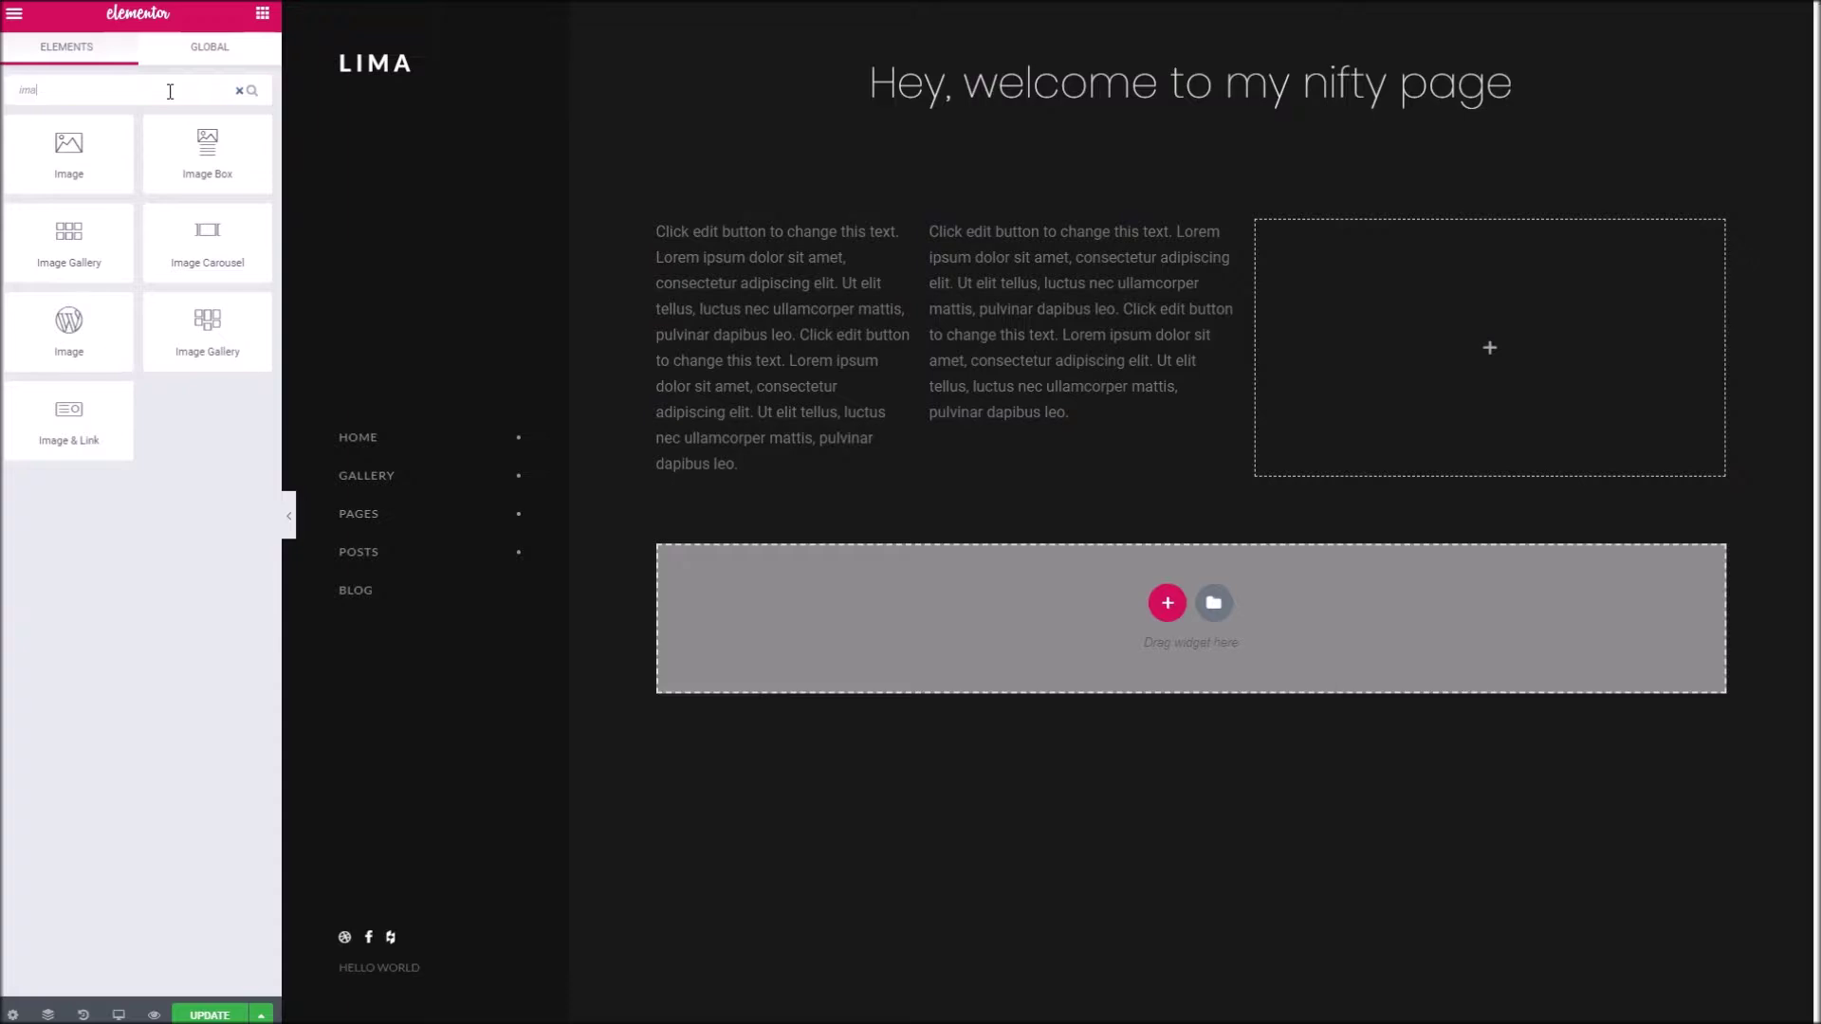
left_click_drag(69, 157, 1314, 332)
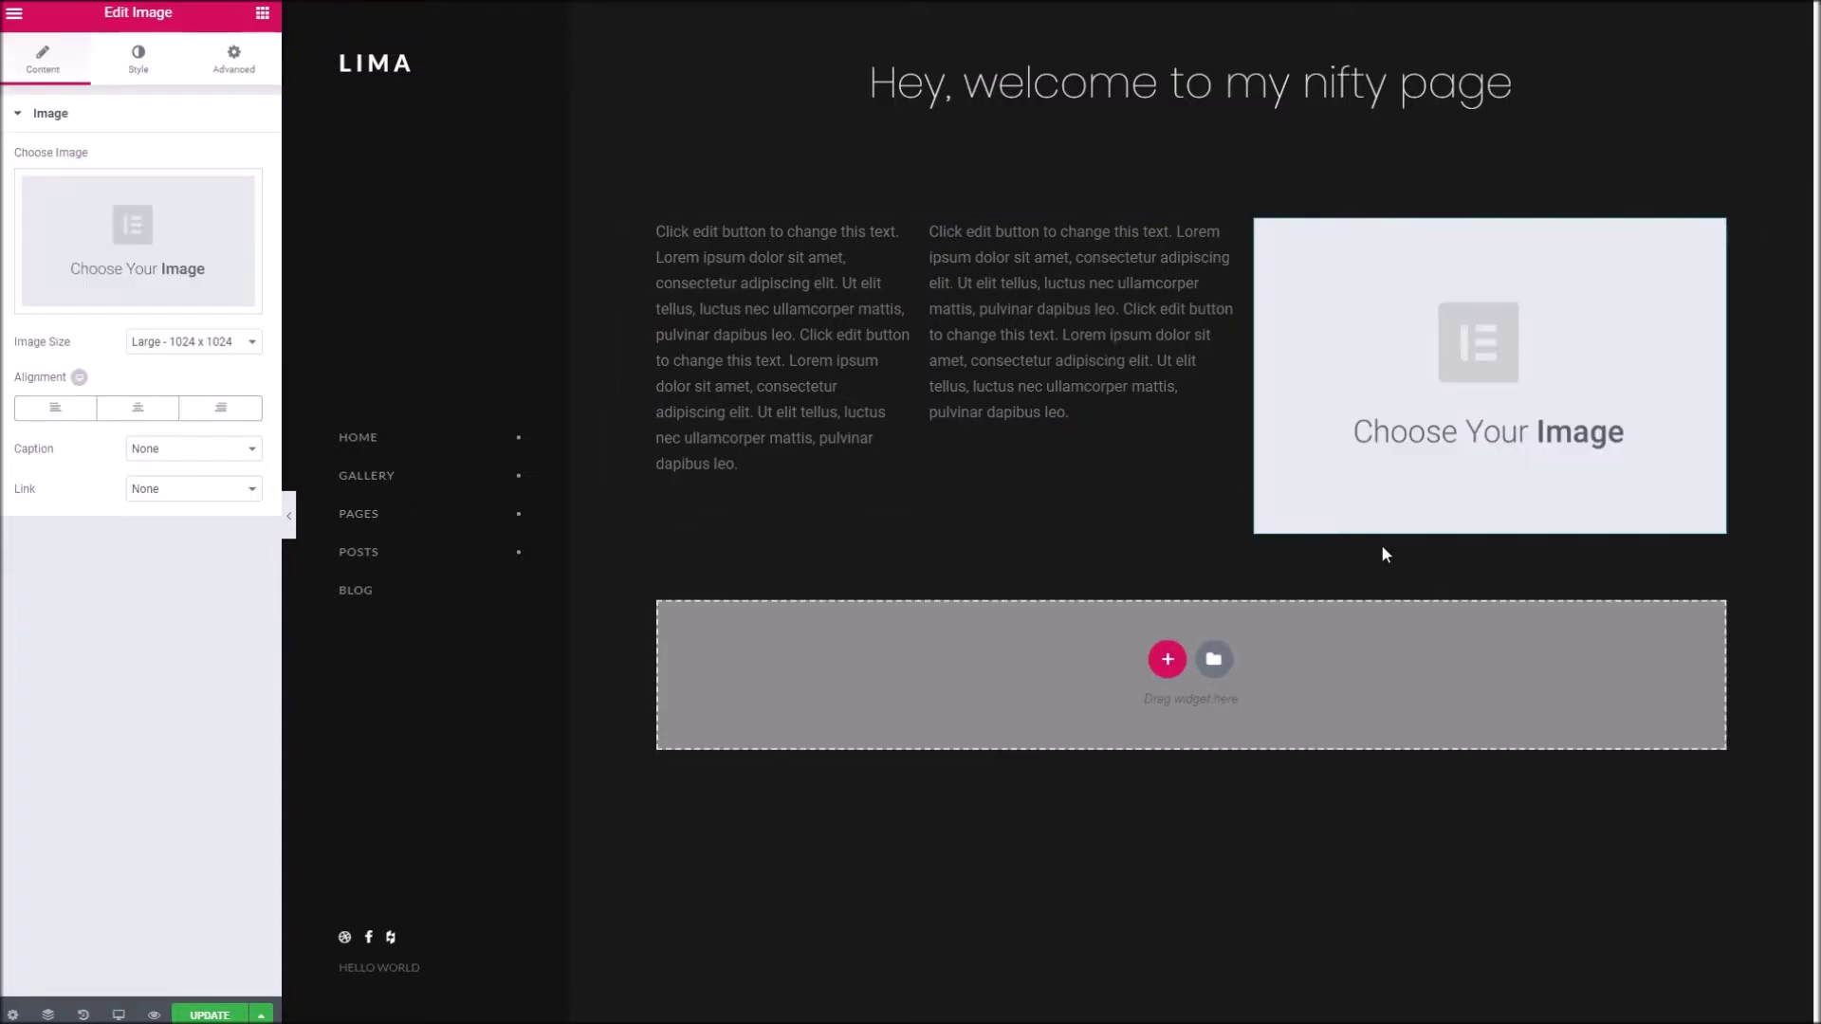
left_click(152, 265)
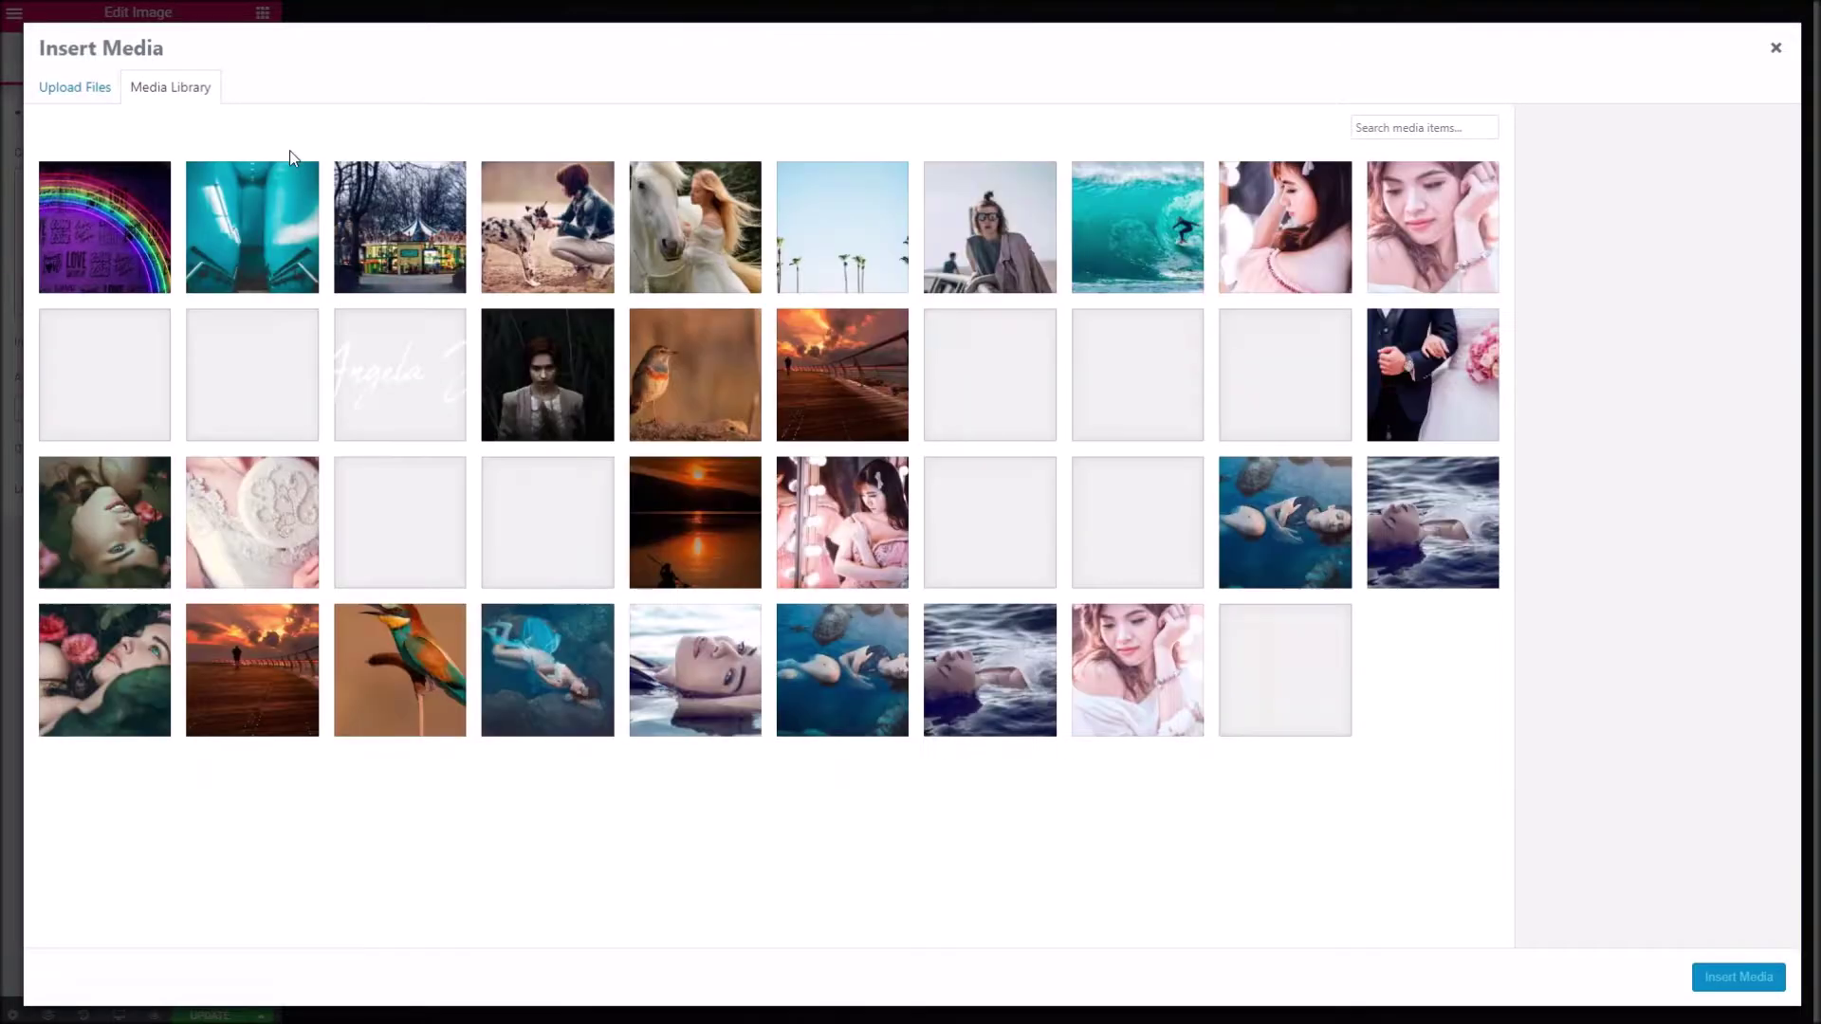
left_click(1000, 394)
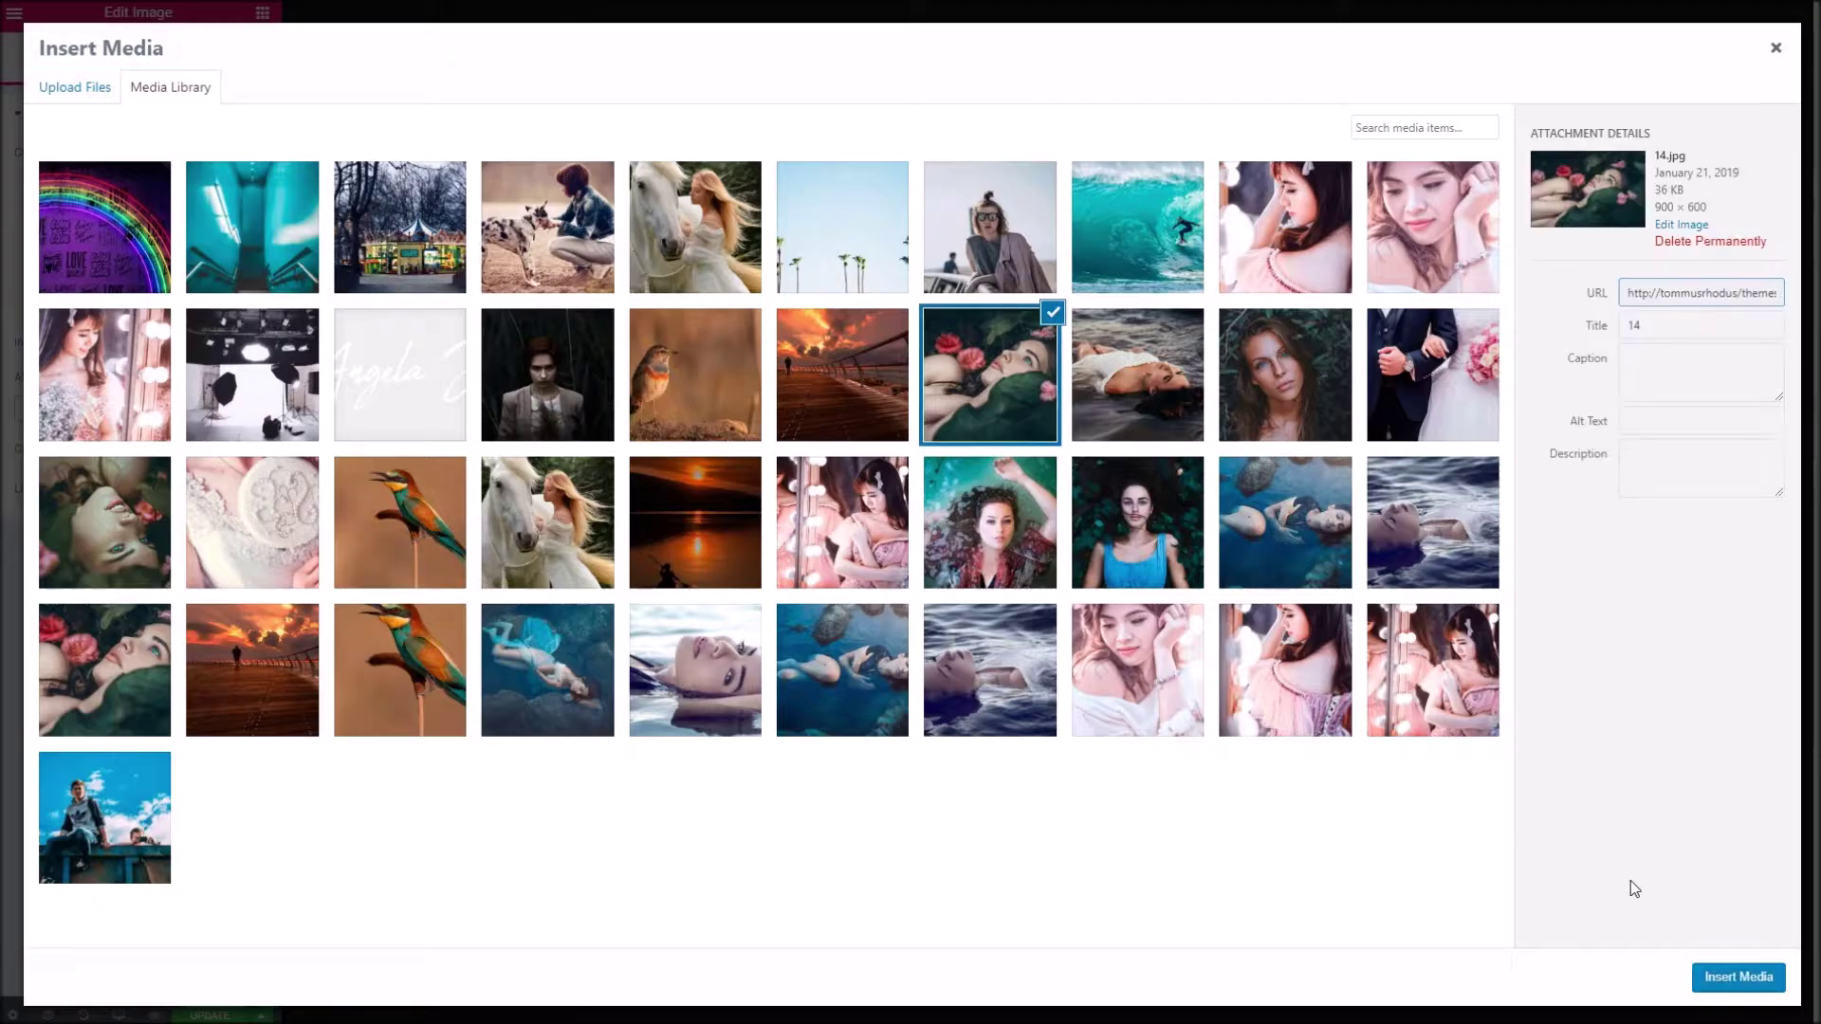
left_click(1741, 977)
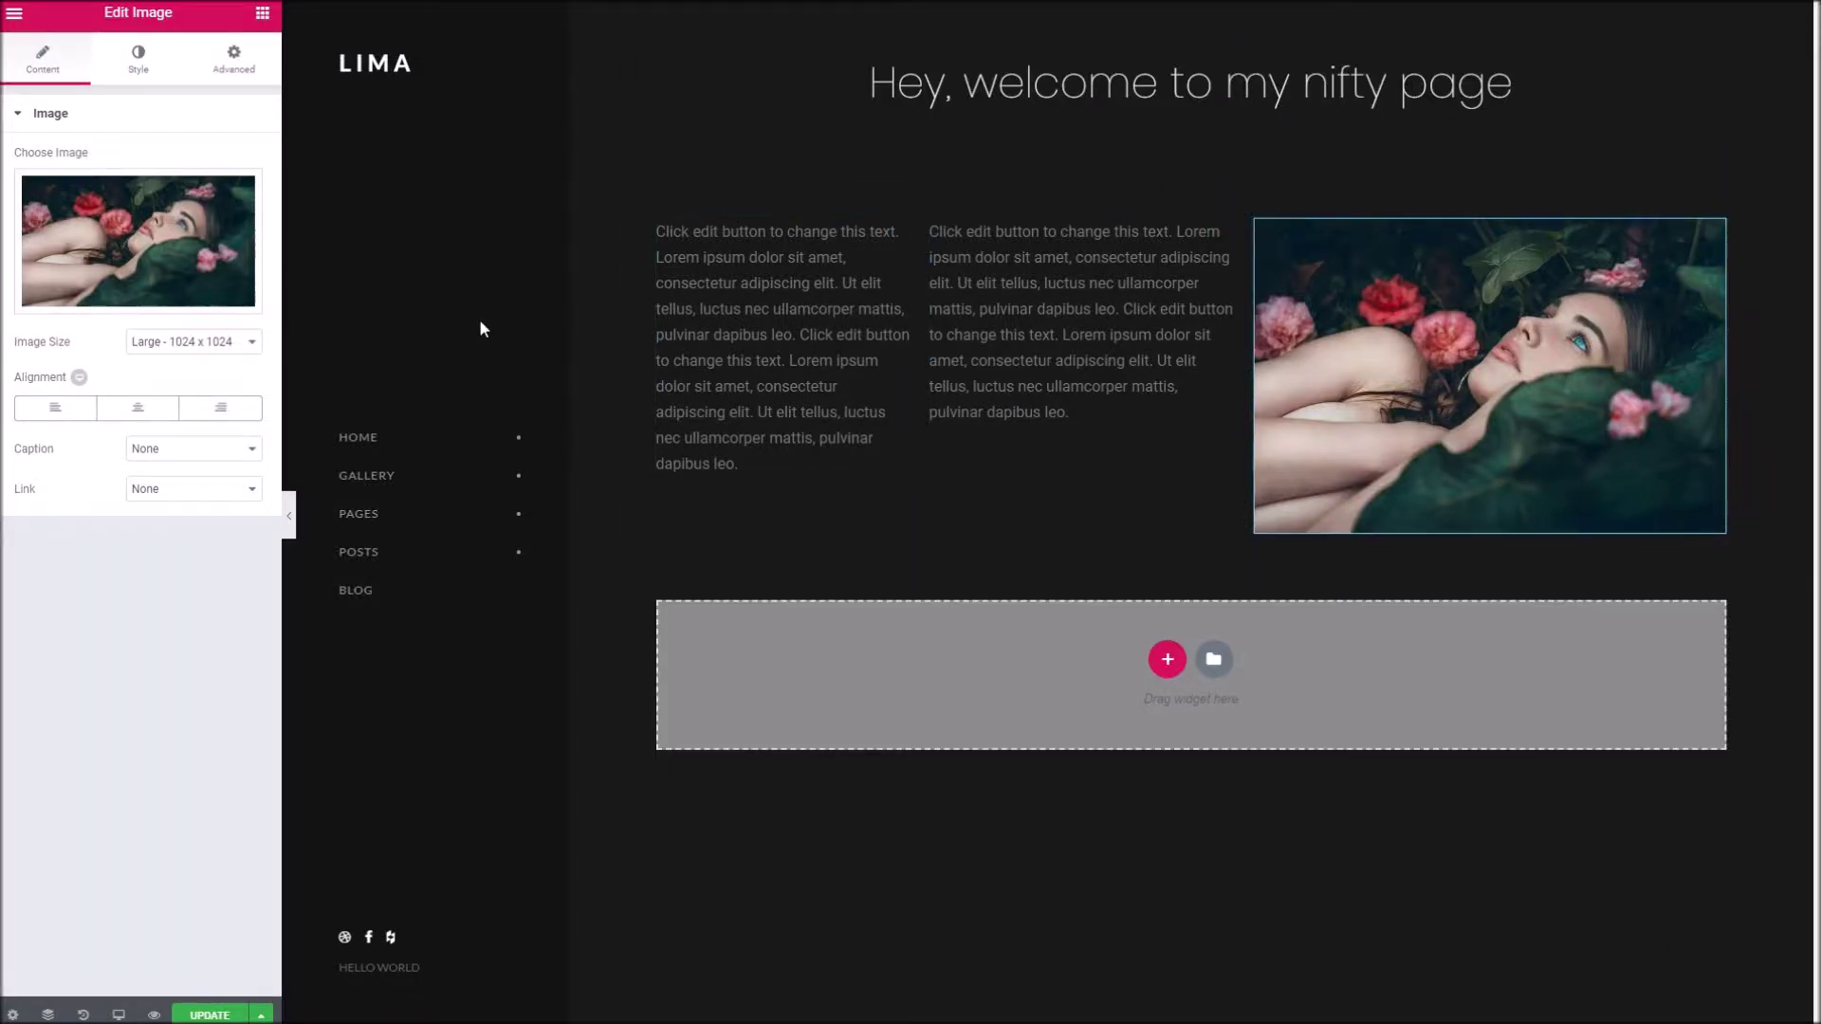
Set the first column's content position to Middle
left_click(1051, 315)
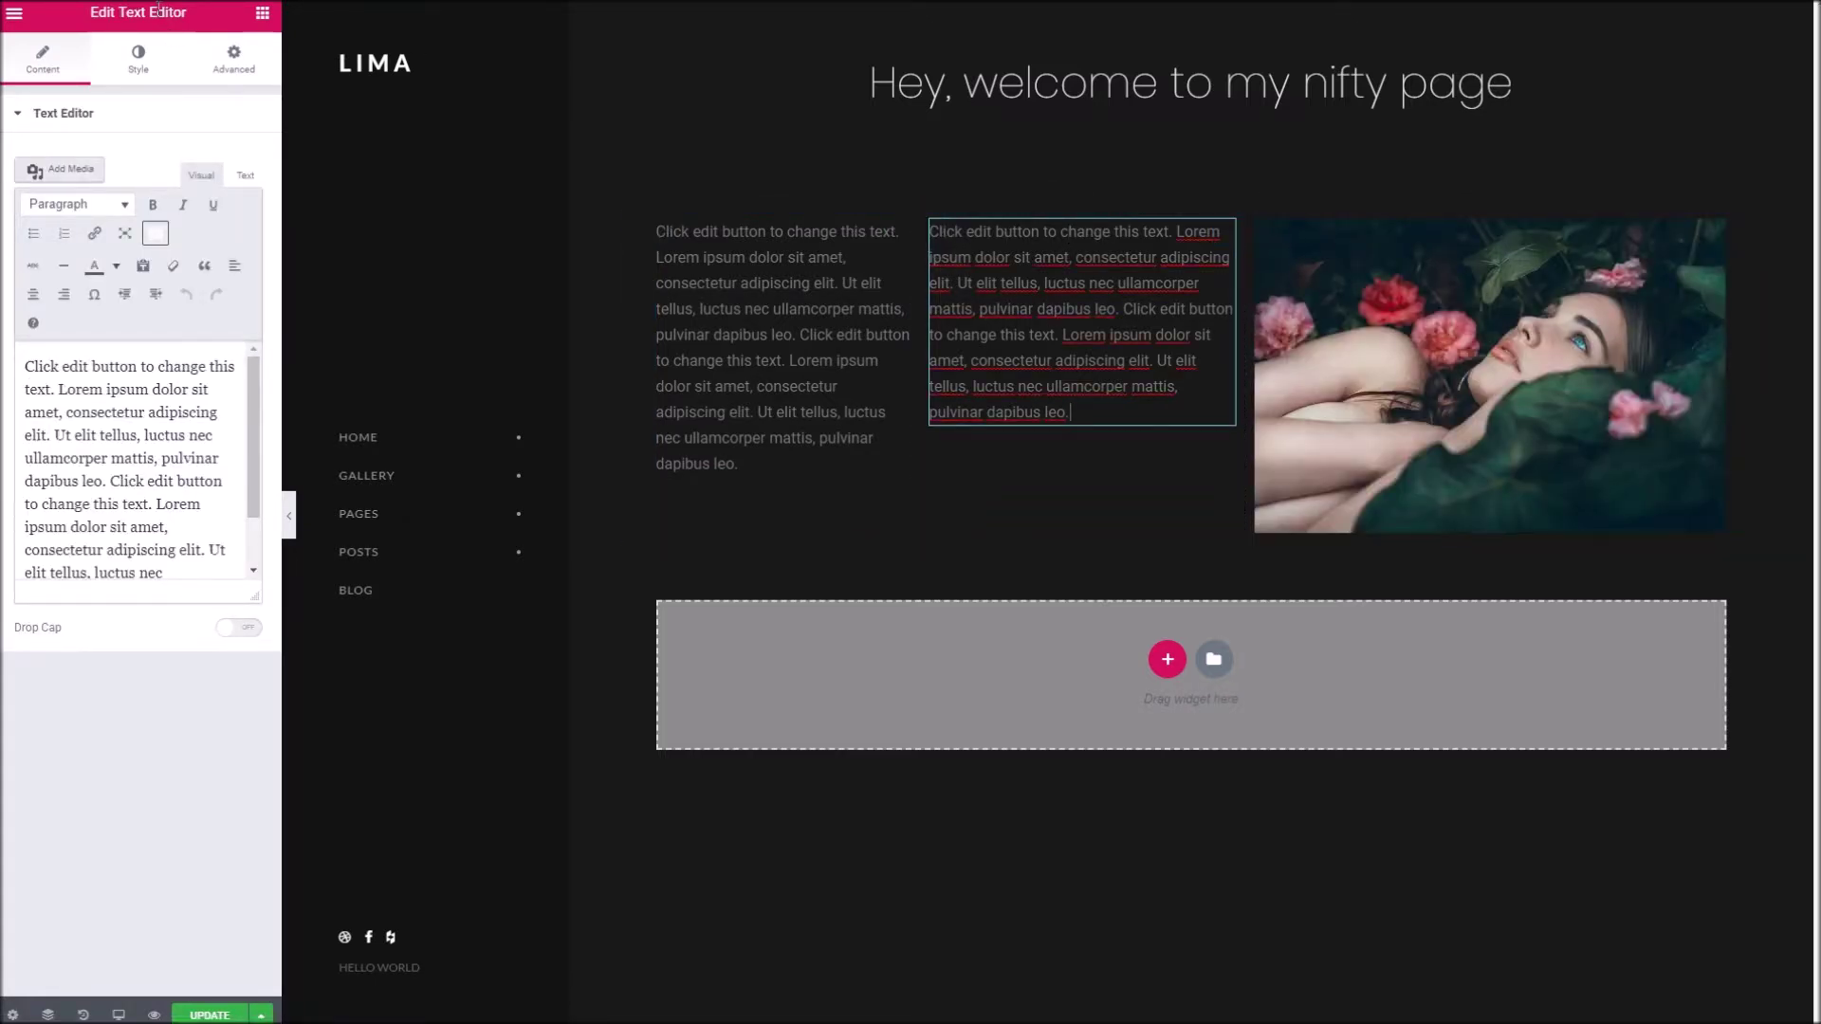
left_click(1051, 199)
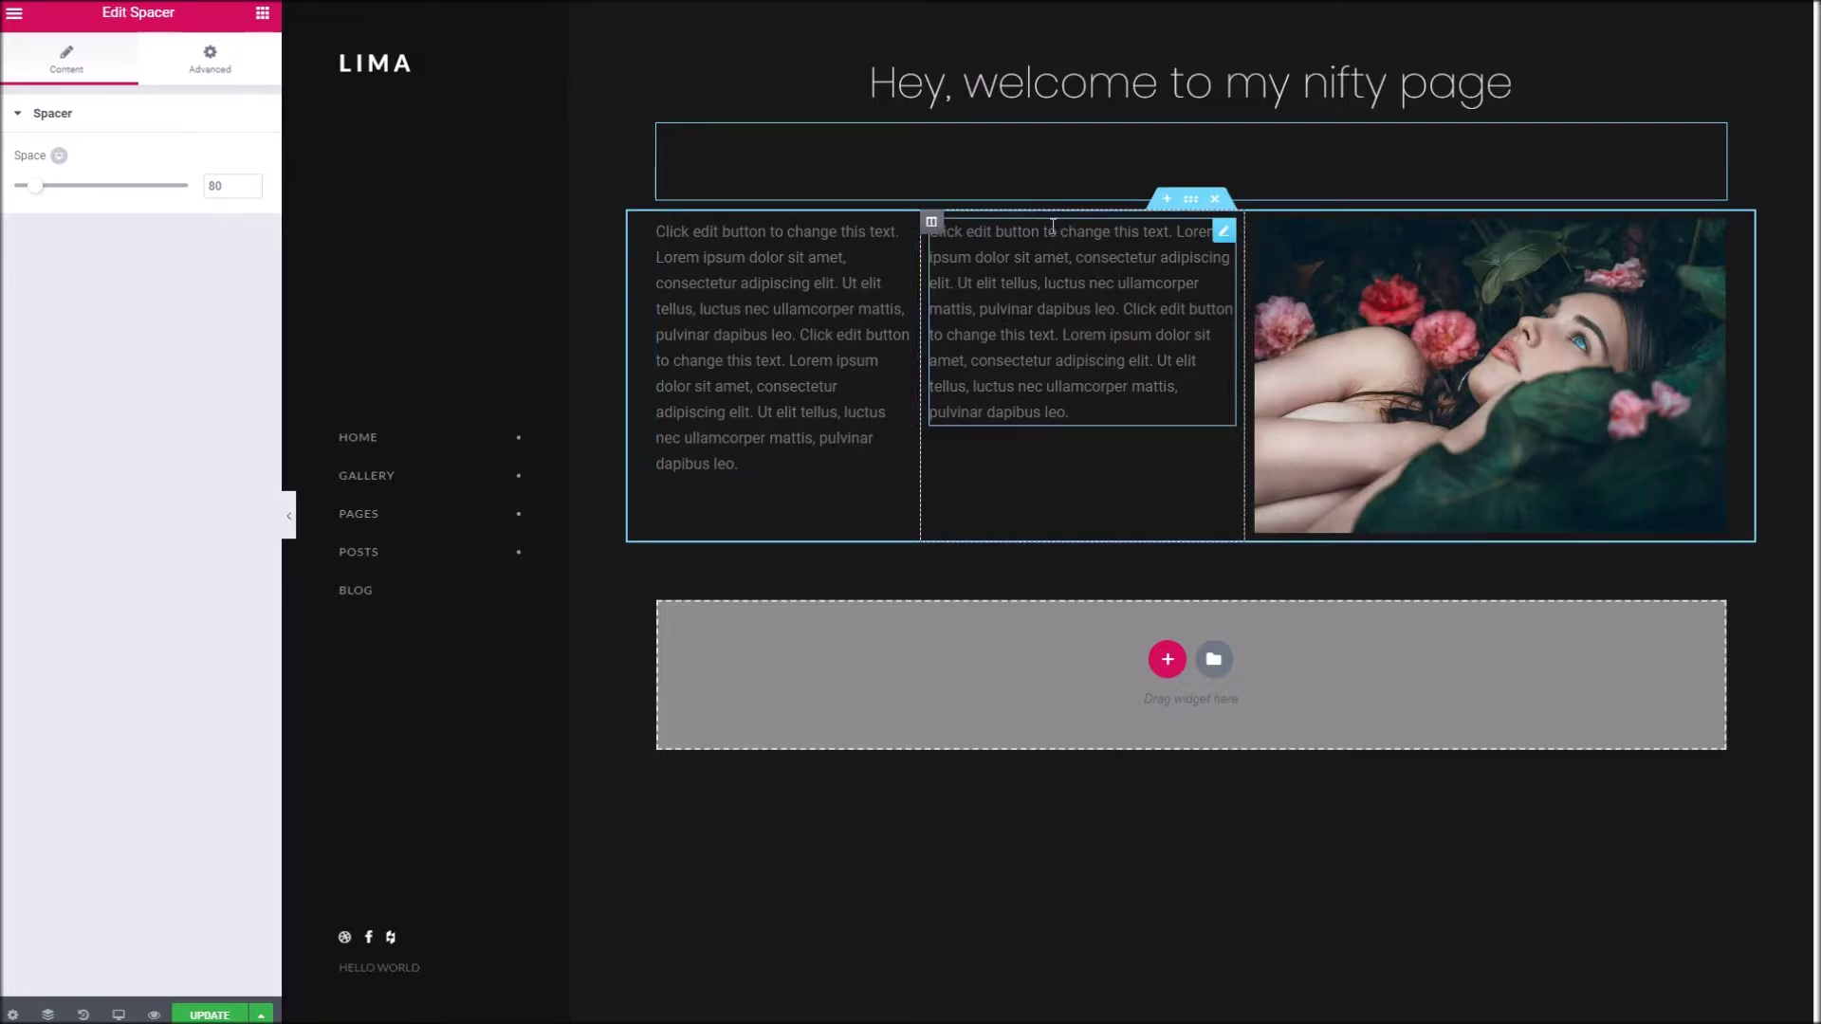
right_click(771, 215)
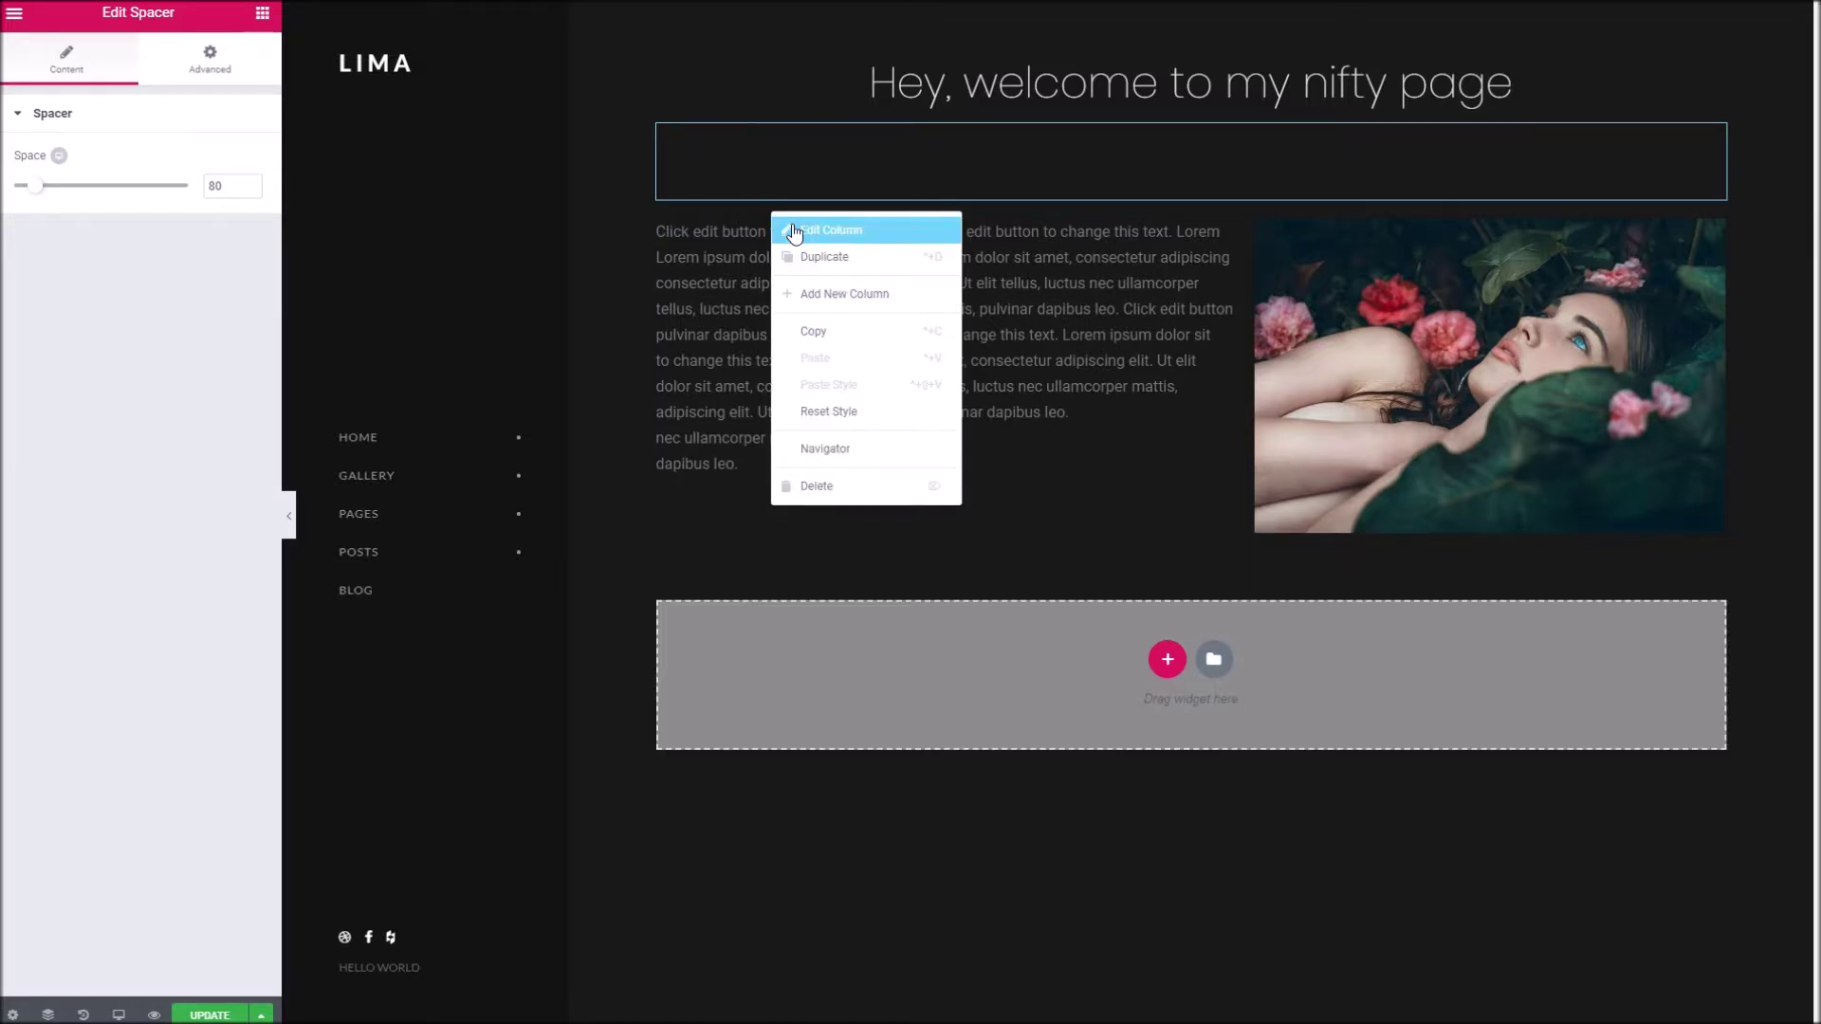
left_click(794, 232)
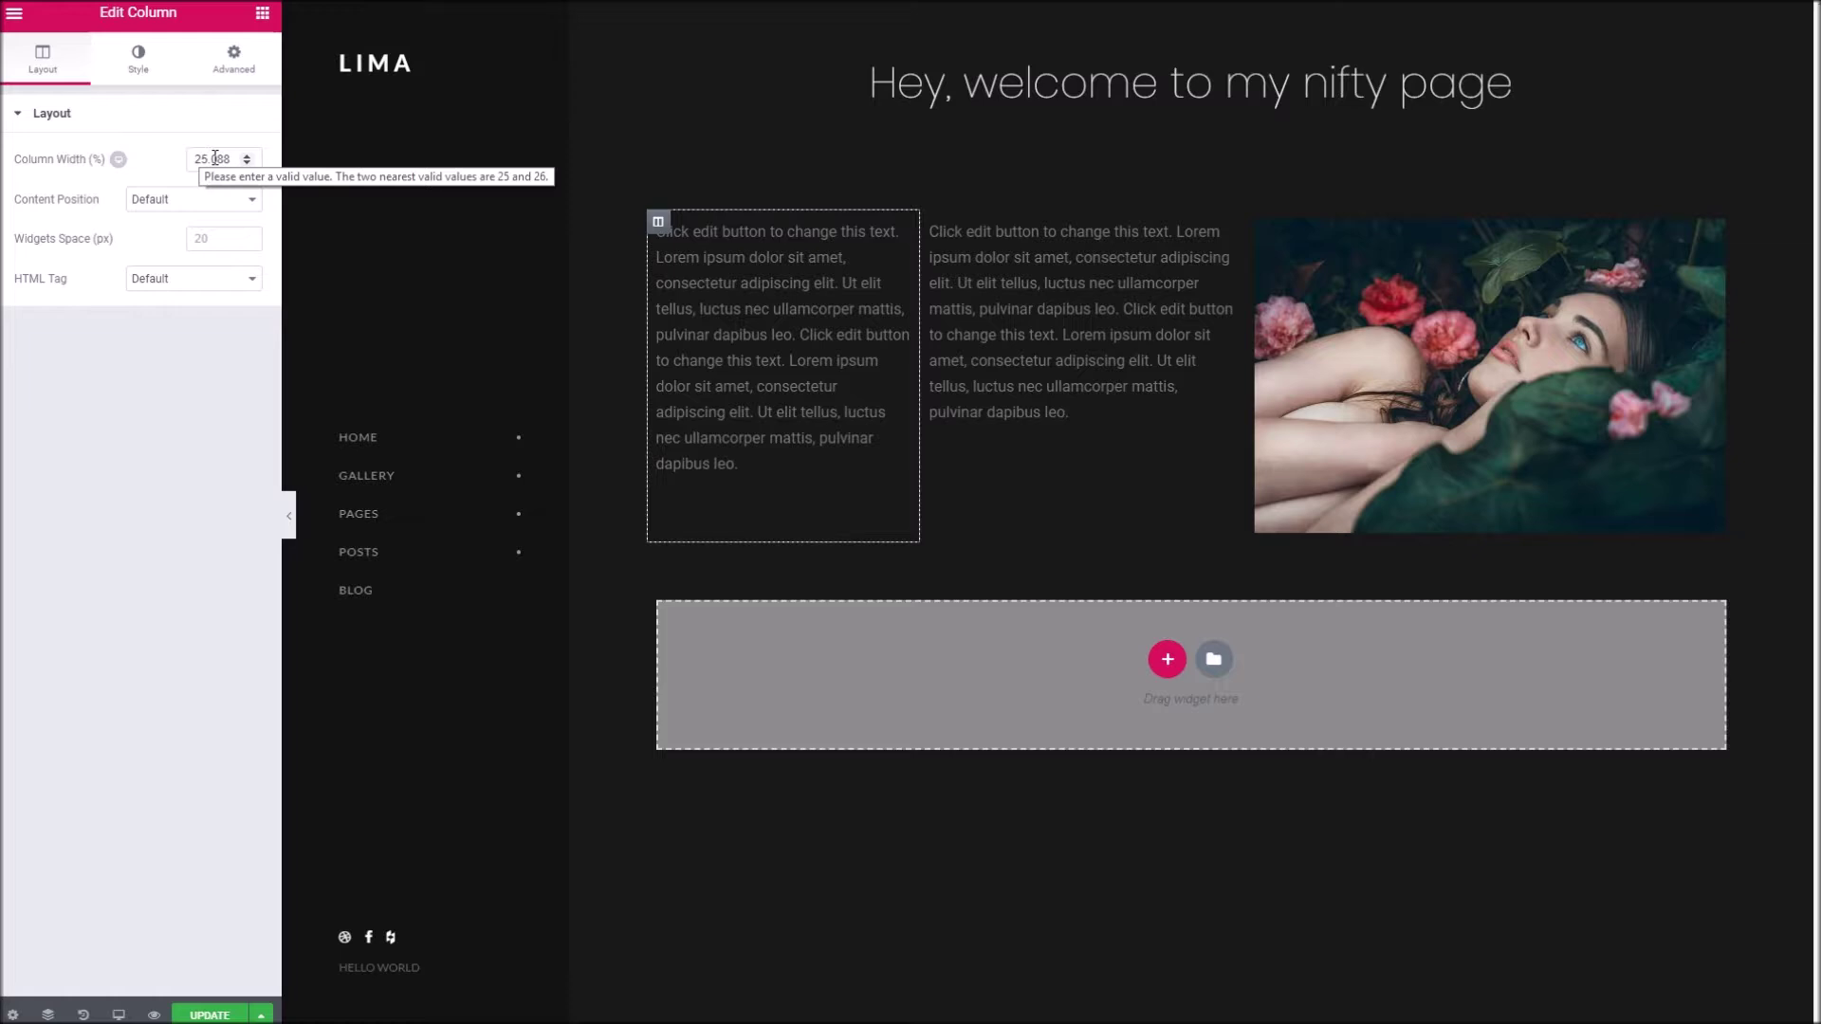
left_click(207, 201)
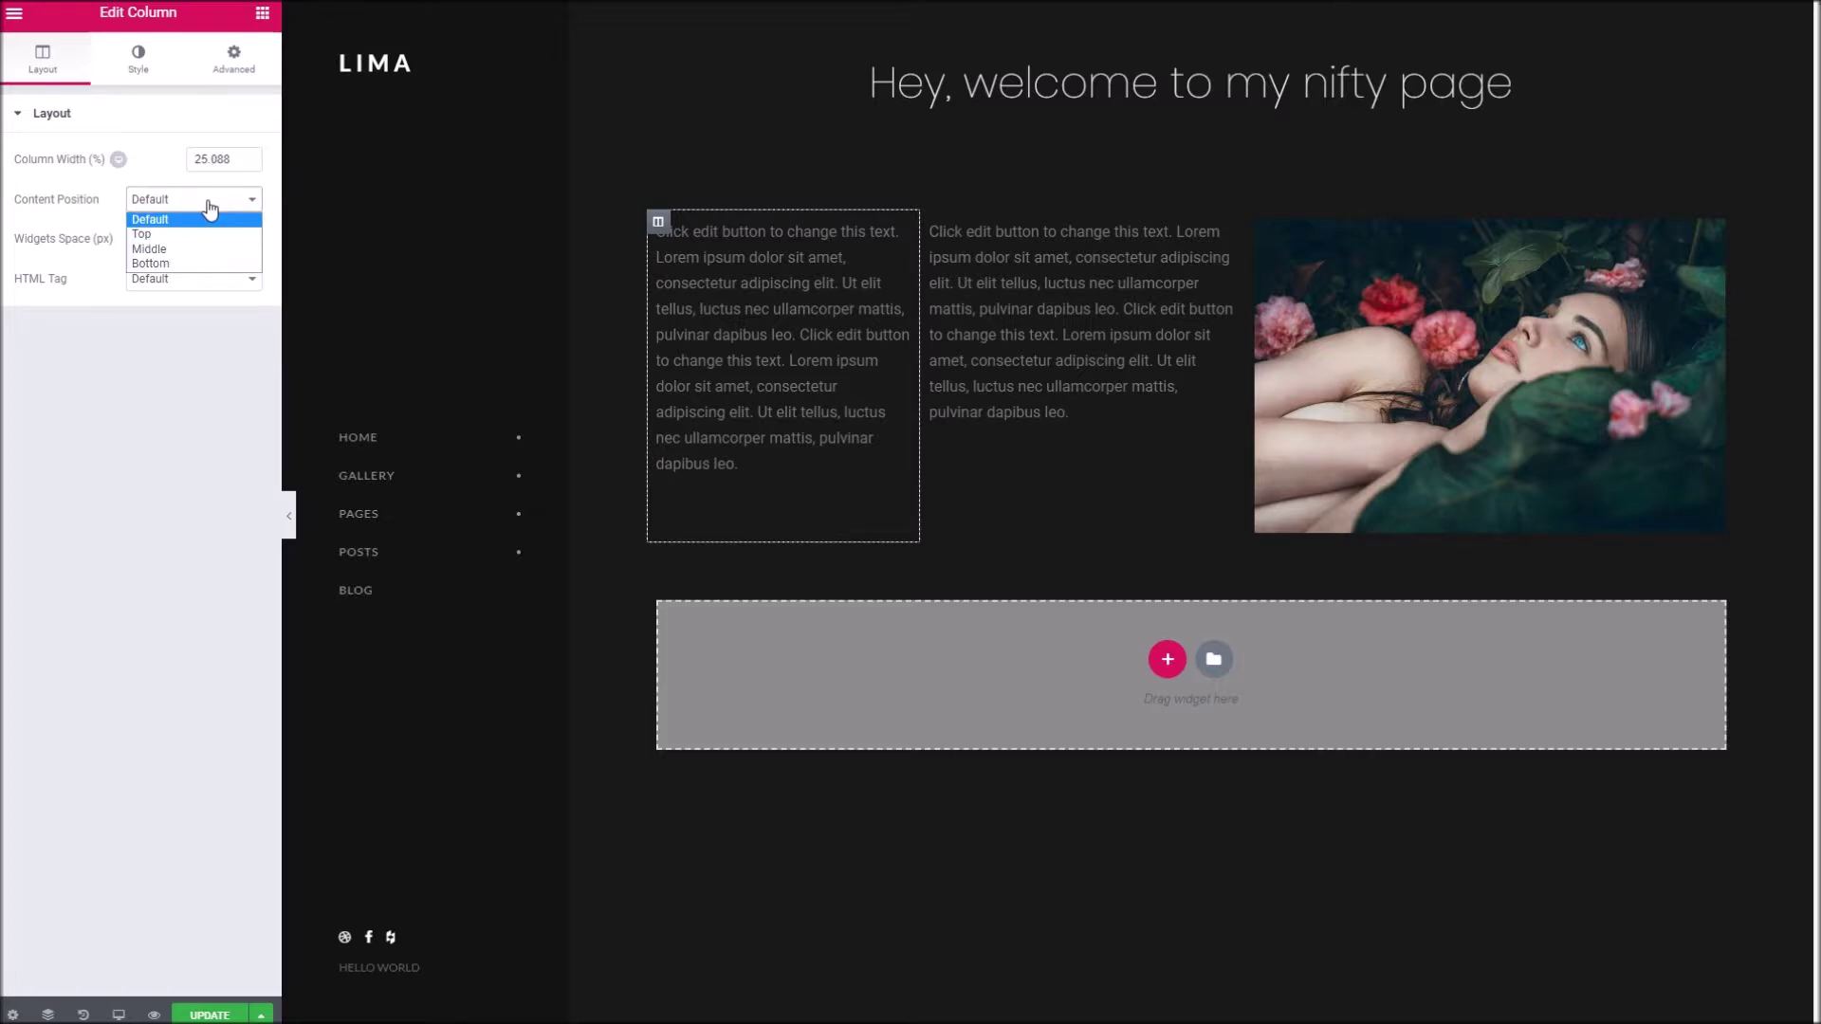
left_click(213, 249)
Set the second column's content position to Middle
left_click(934, 296)
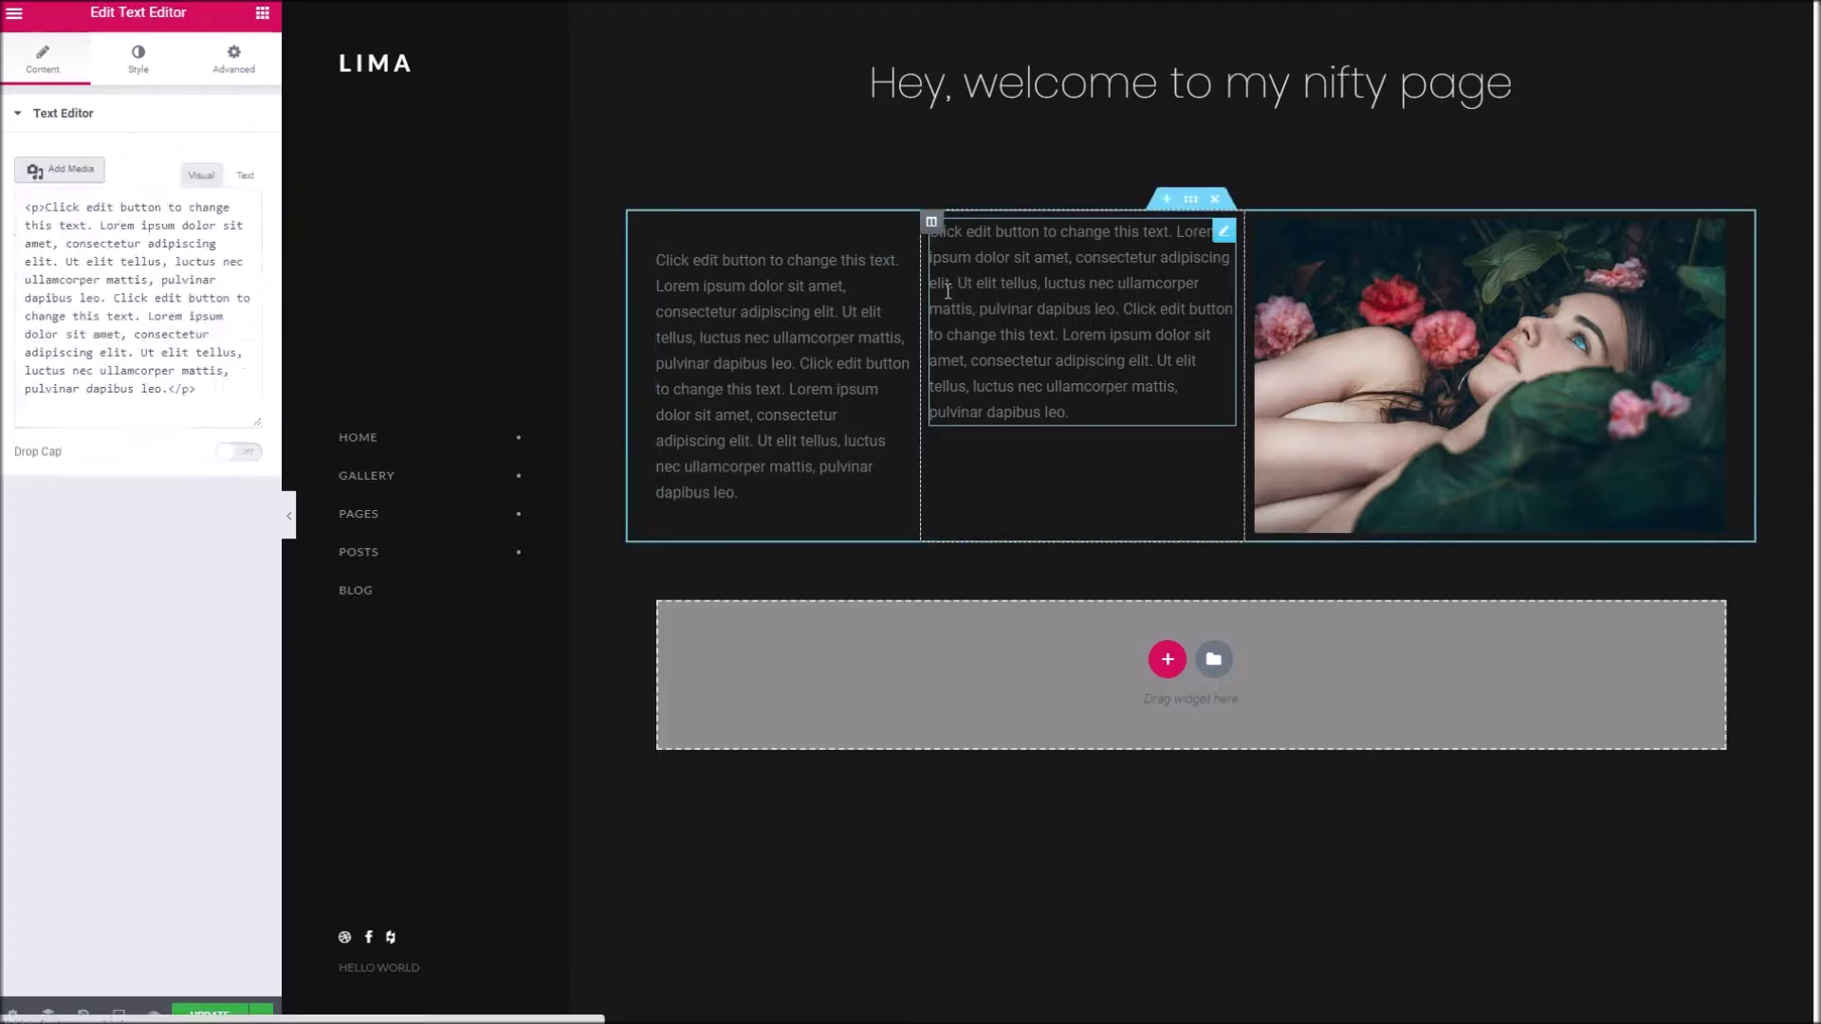
right_click(989, 218)
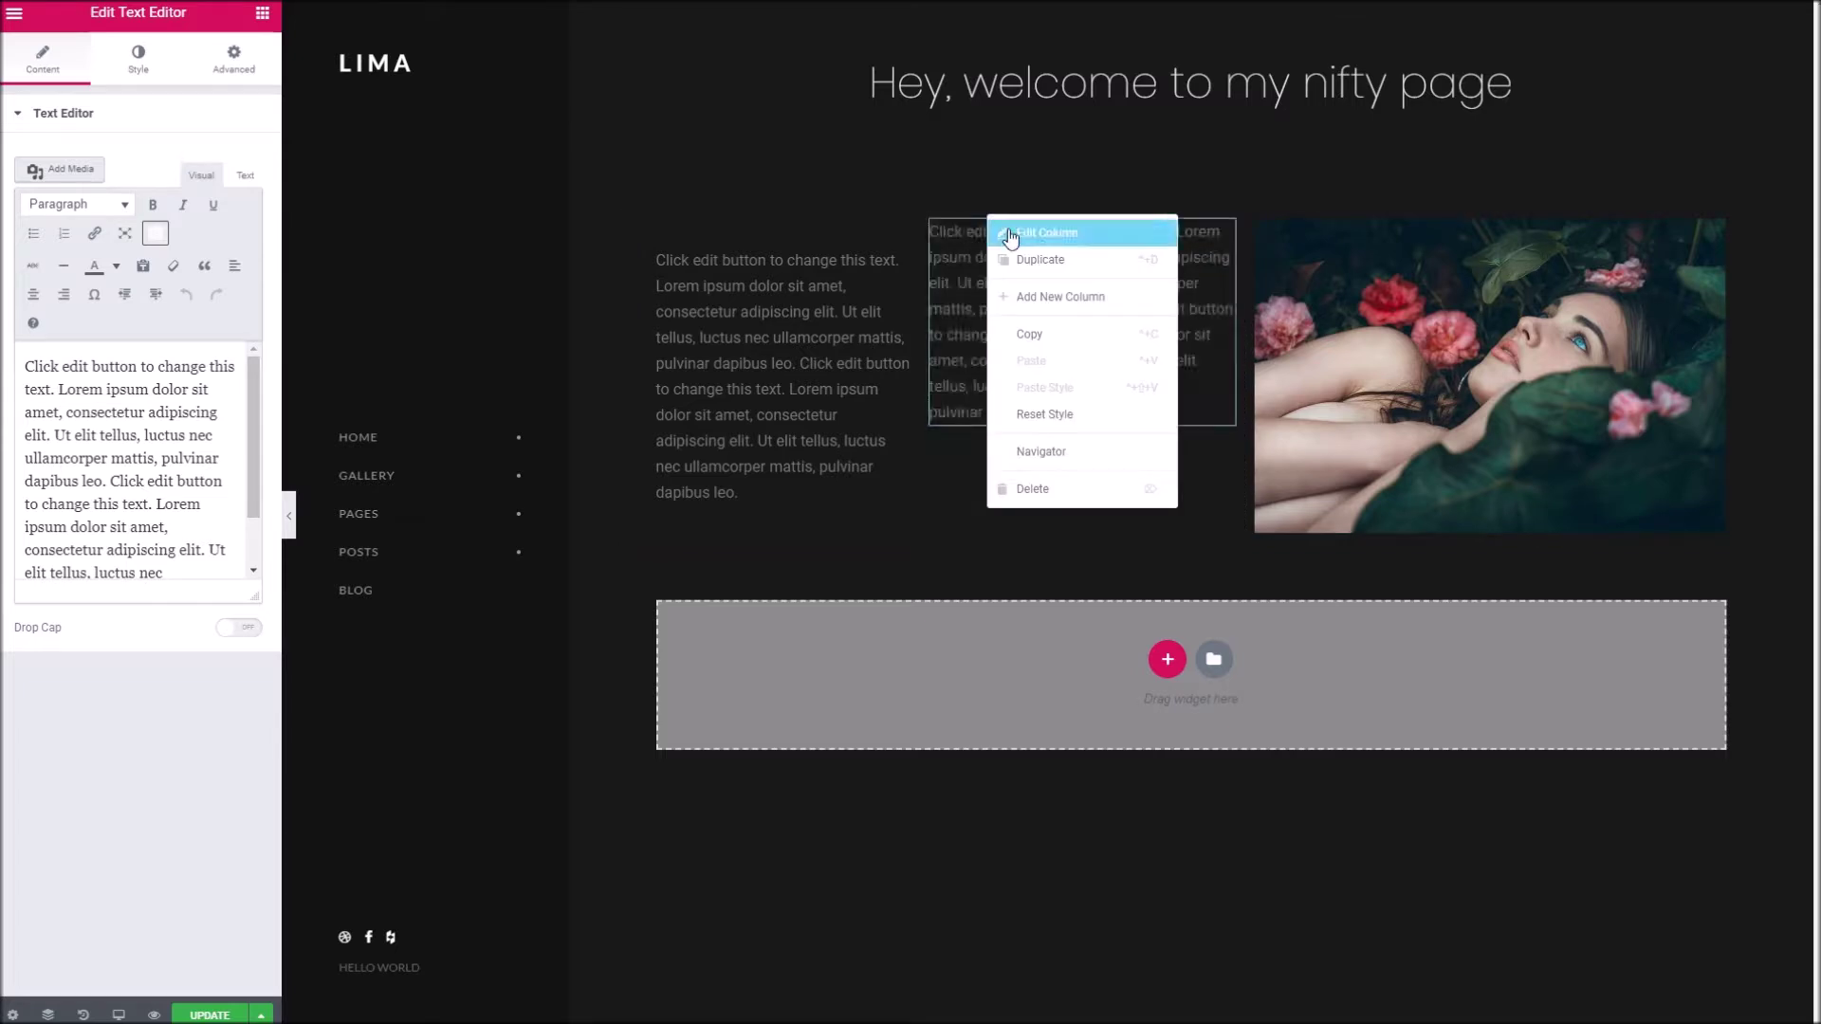
left_click(1041, 232)
left_click(202, 214)
left_click(207, 249)
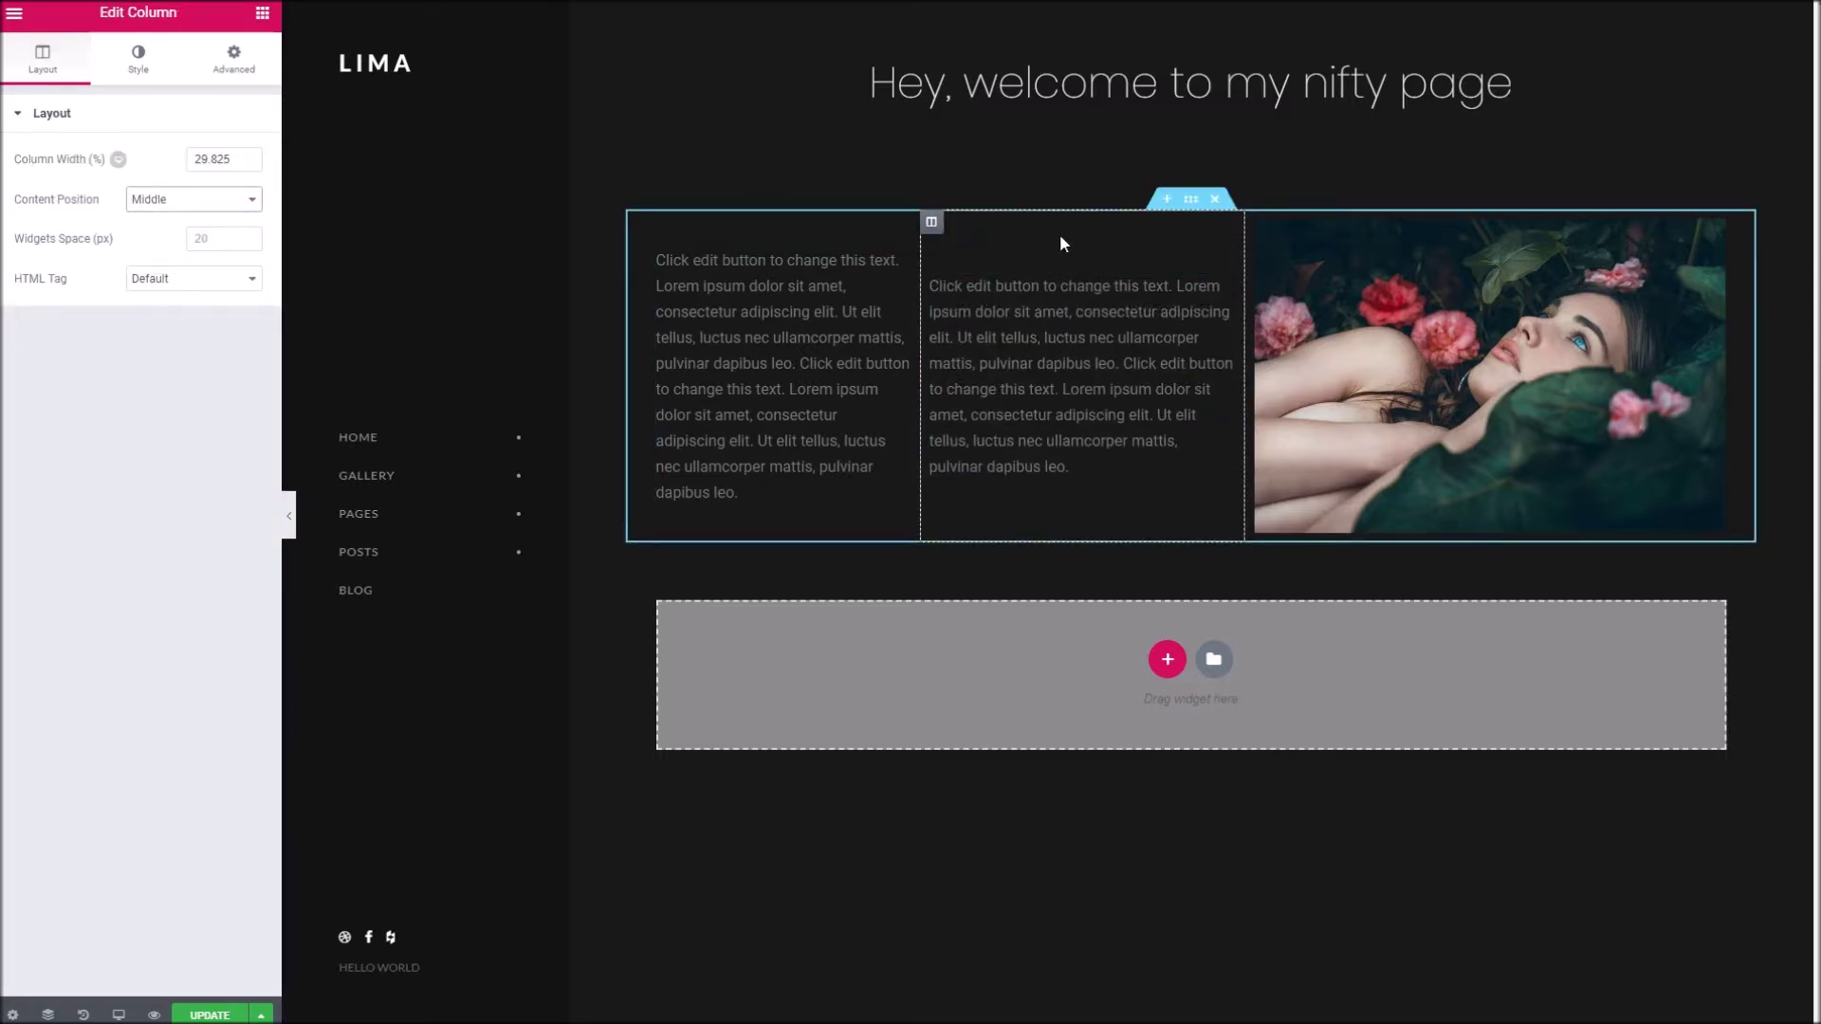
Give the first column a classic background with the white color #ffffff
left_click(764, 194)
right_click(776, 217)
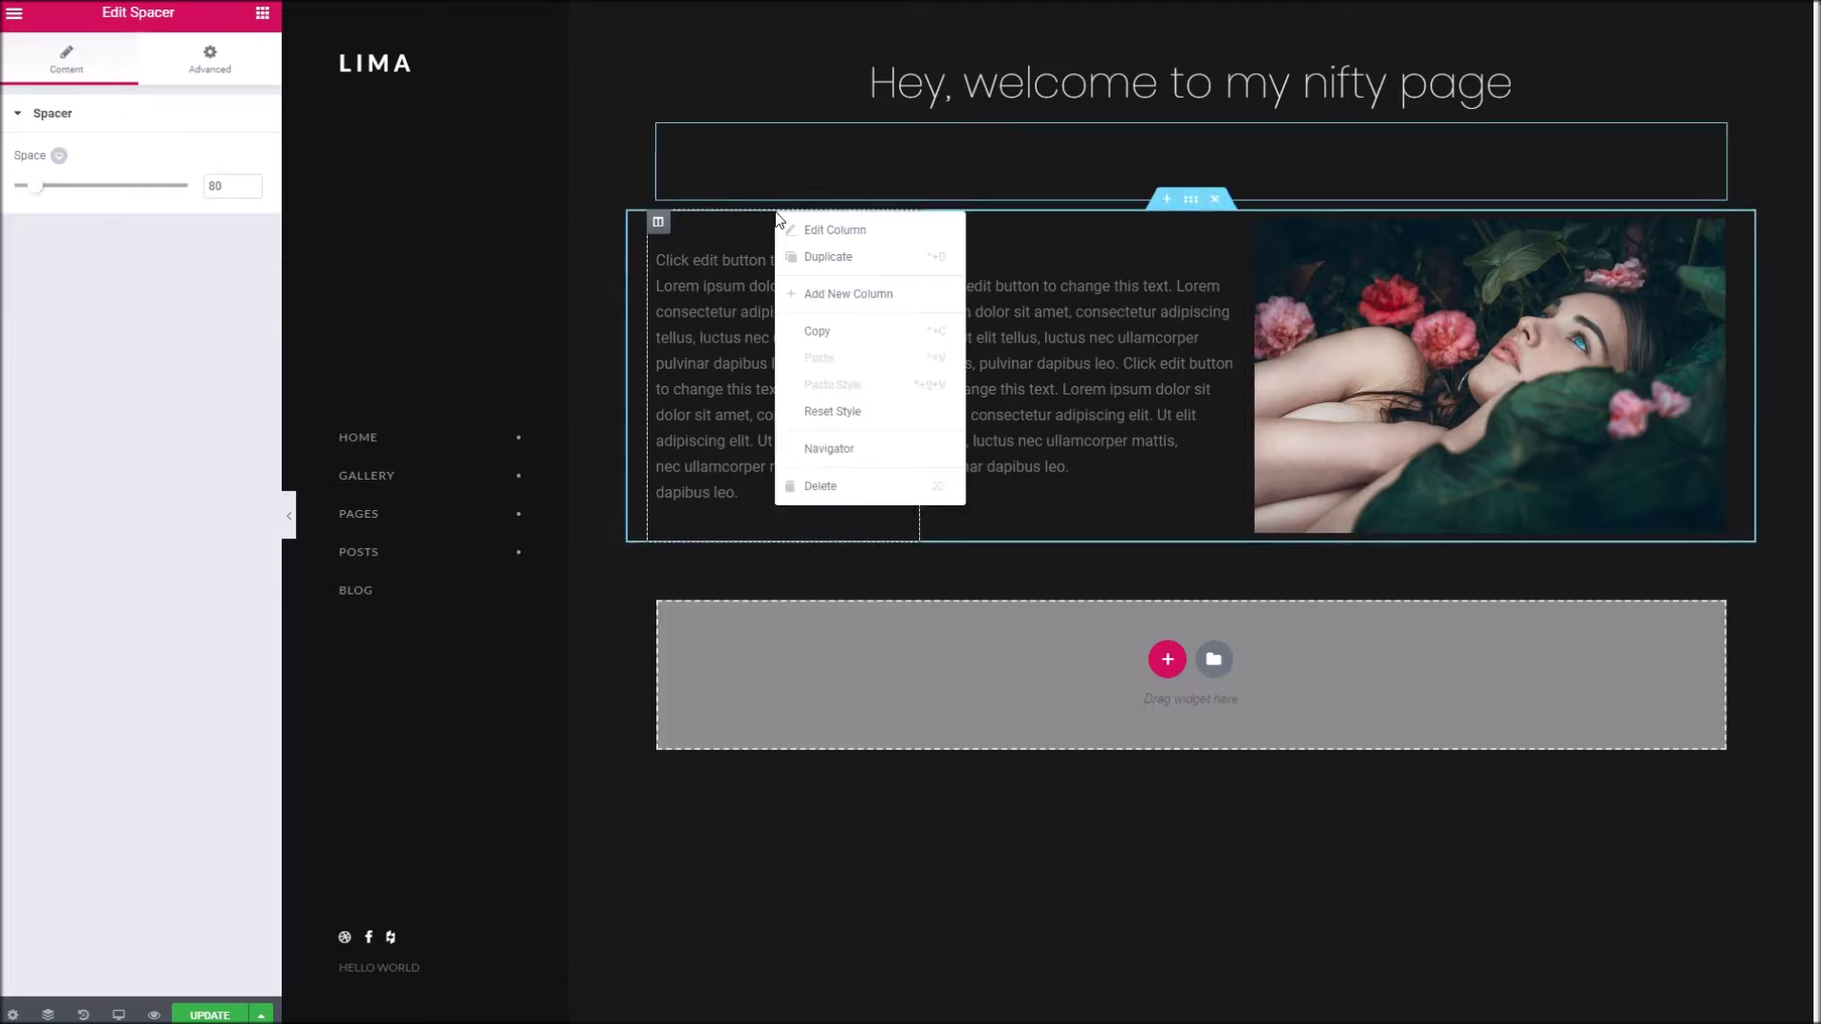
left_click(835, 230)
left_click(137, 66)
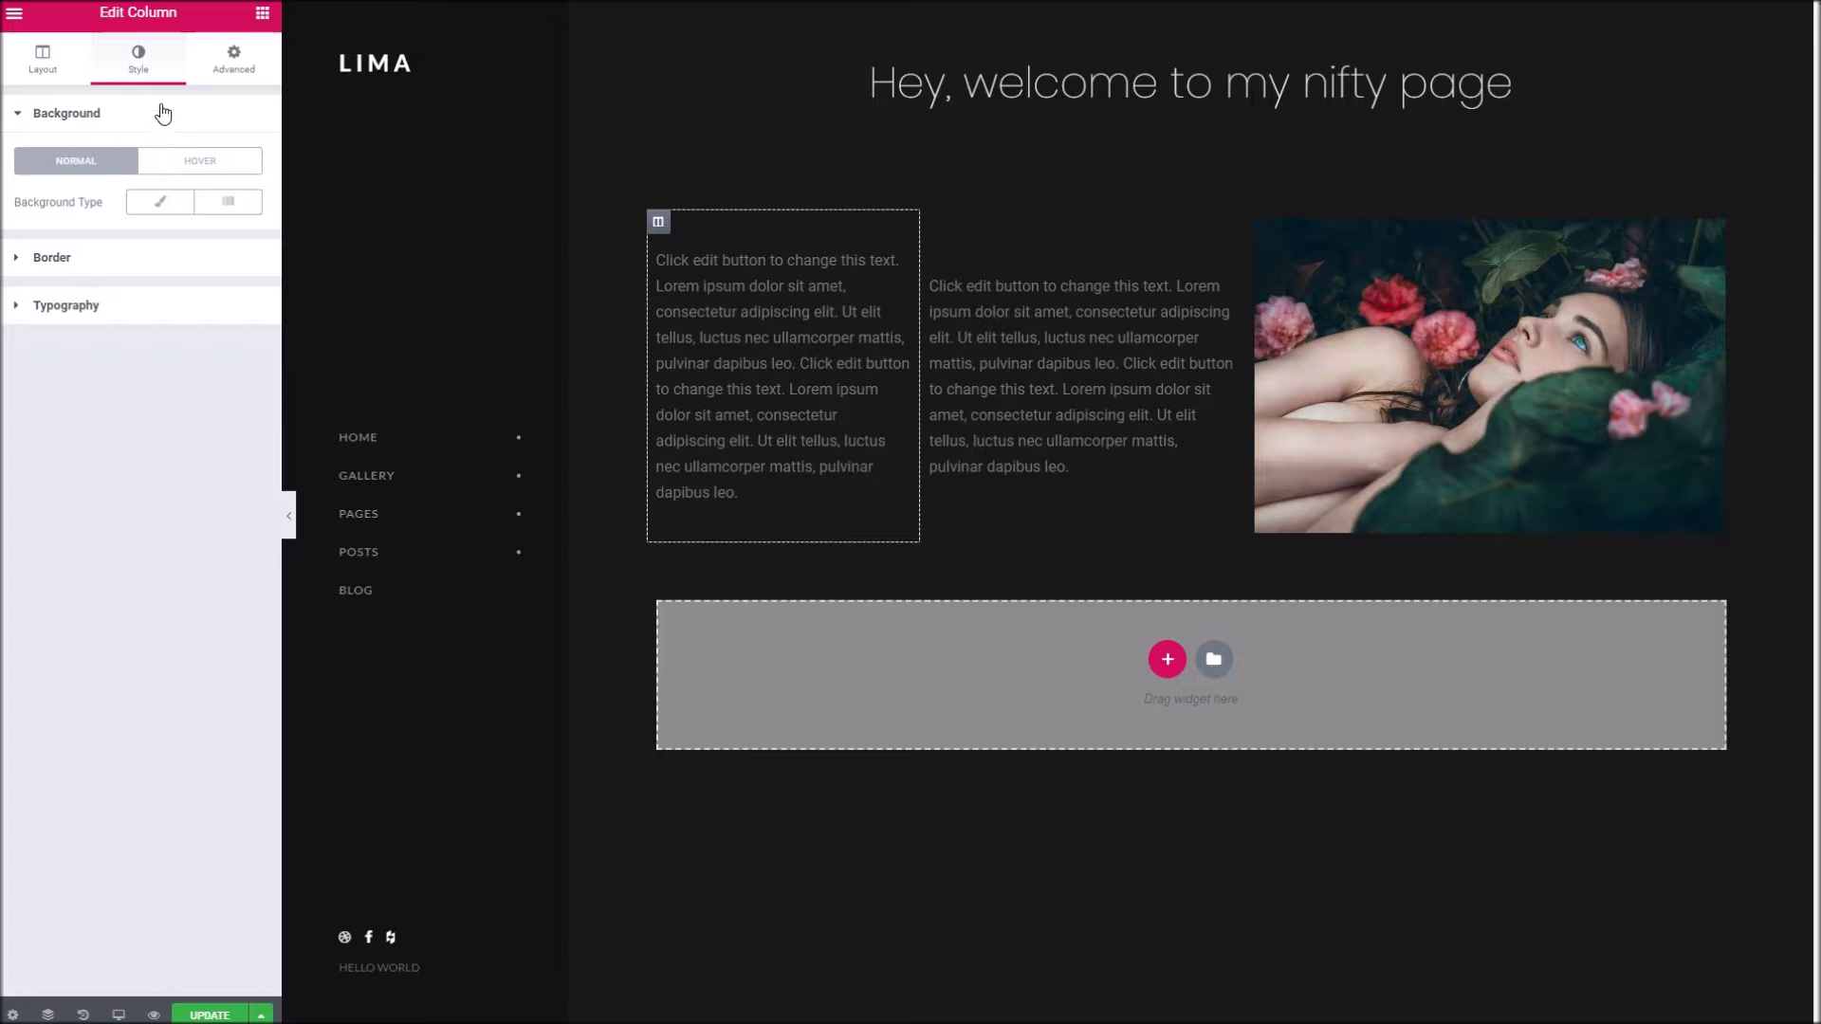
left_click(180, 204)
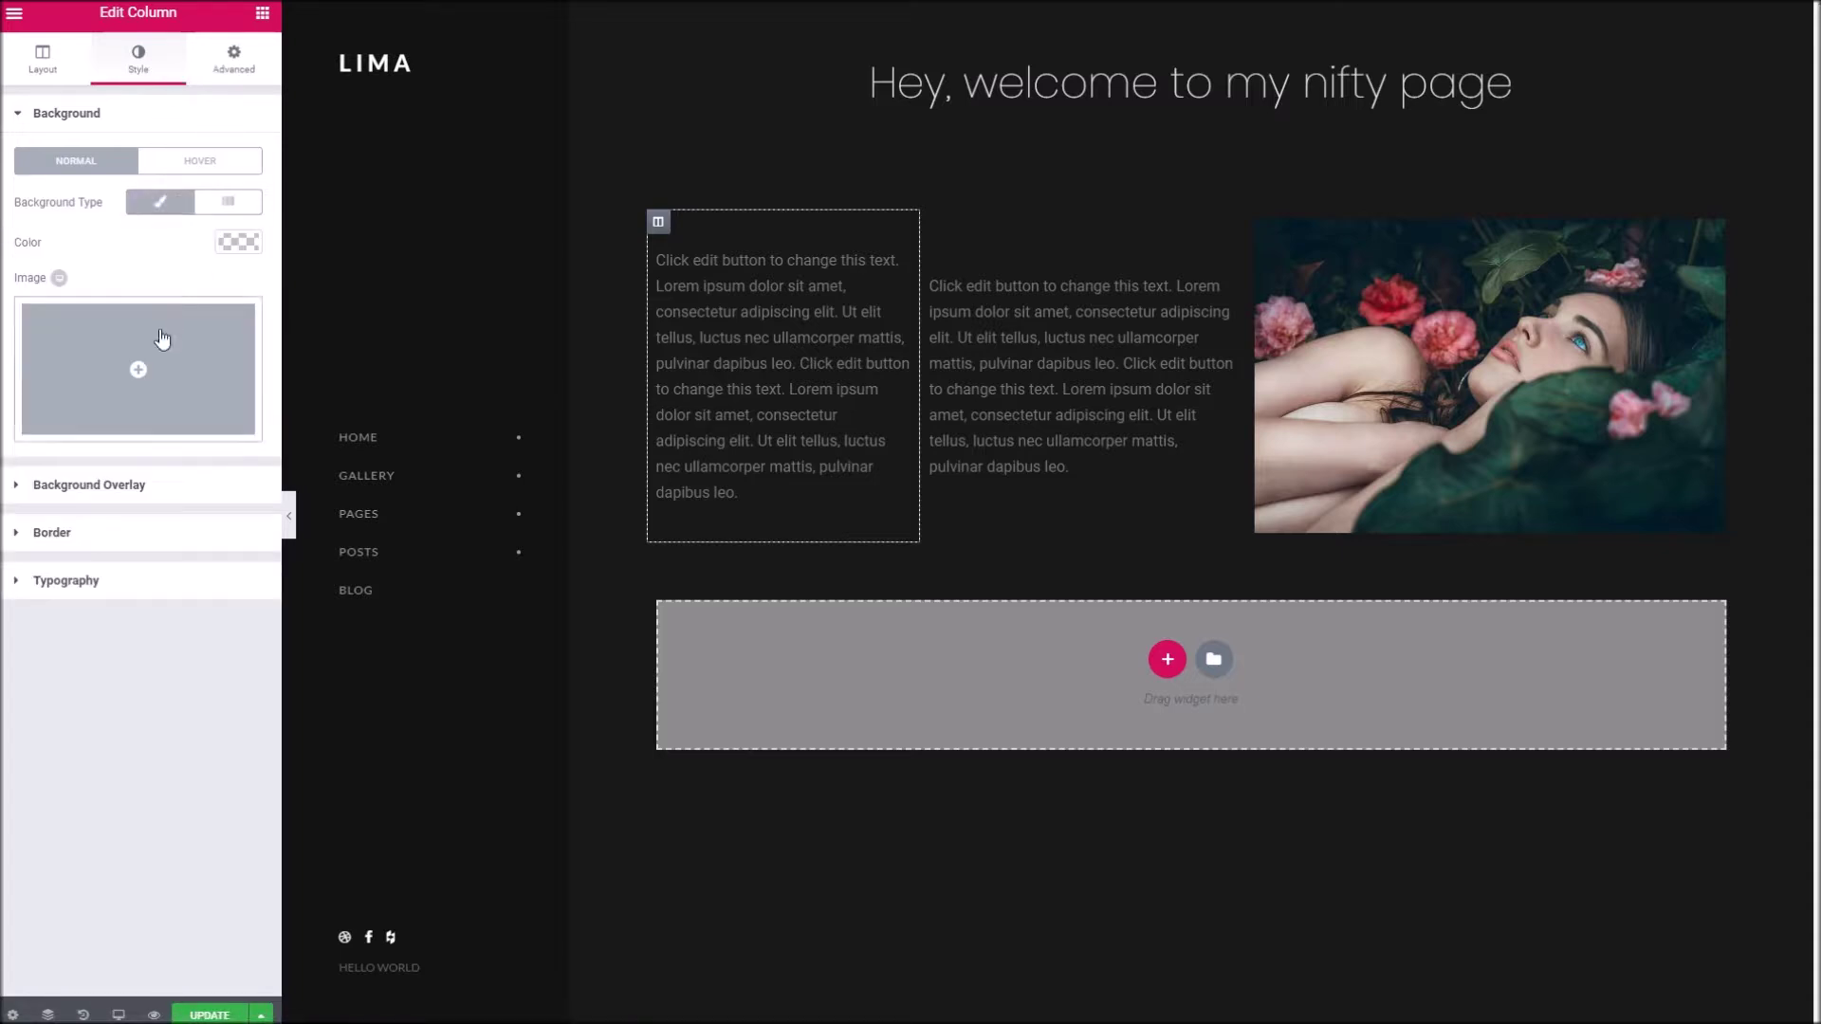
left_click(240, 244)
left_click_drag(185, 323, 19, 272)
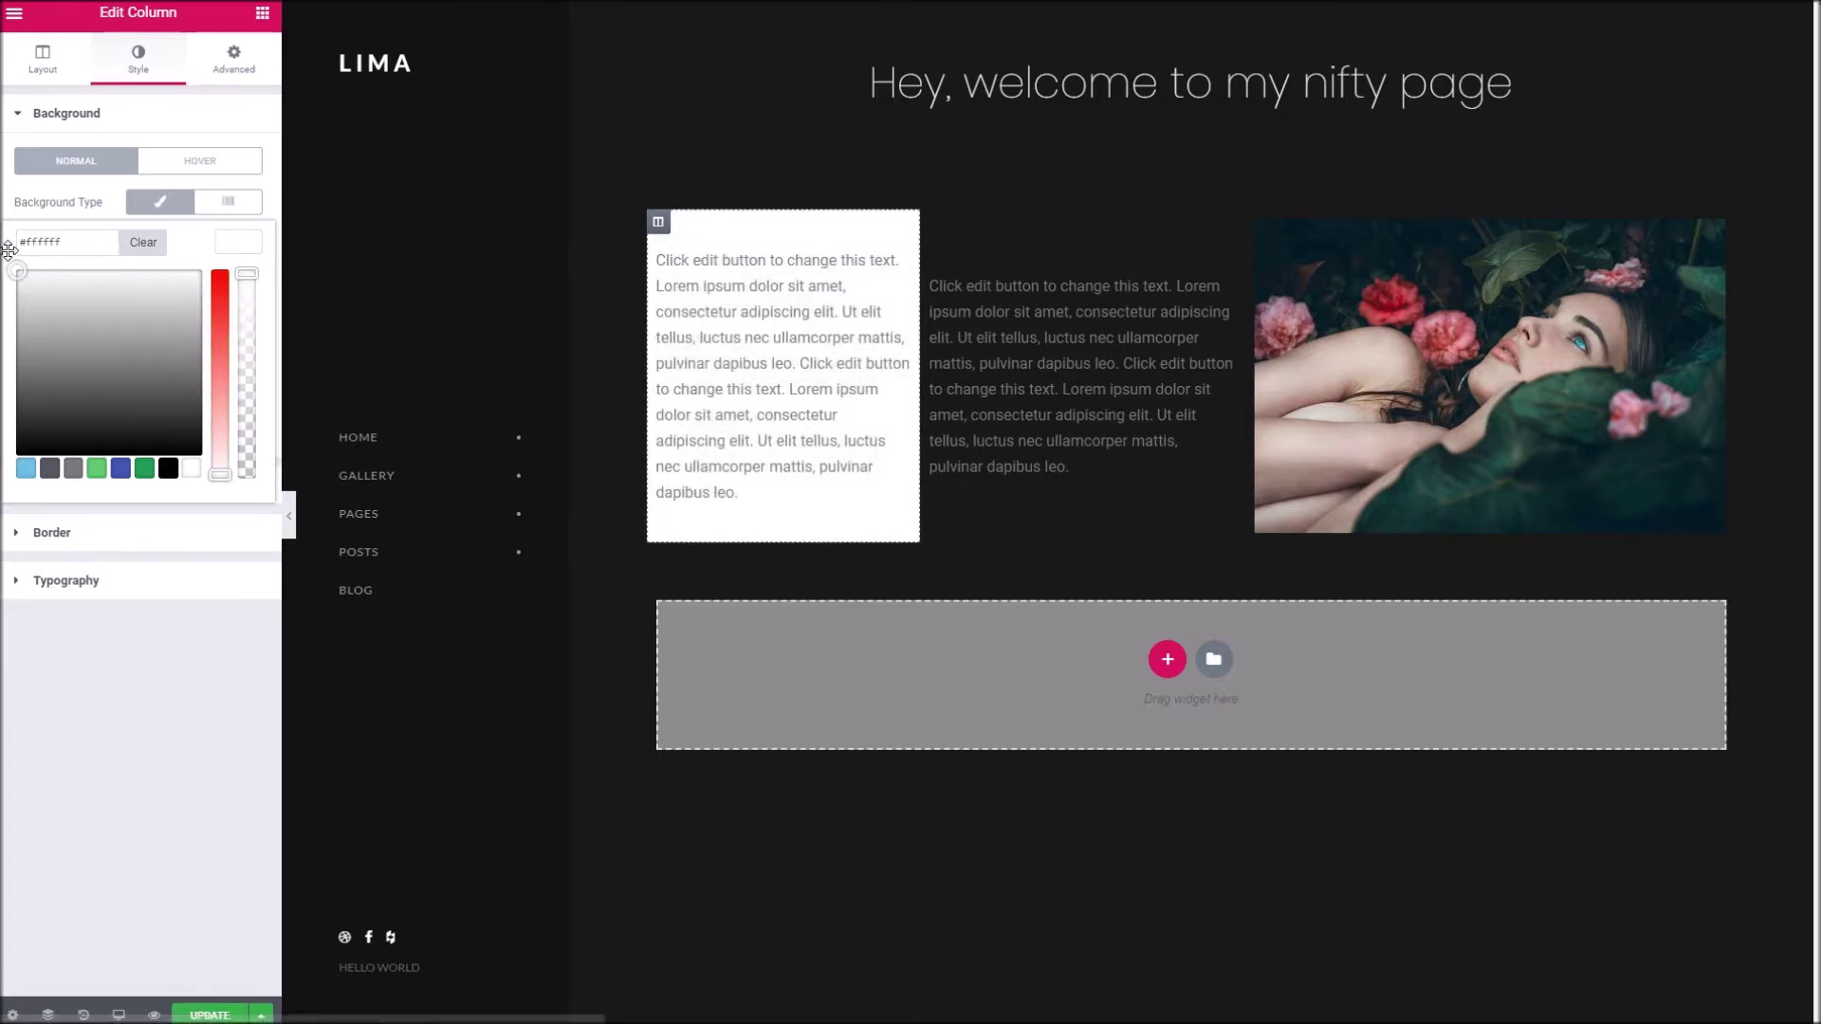
left_click(601, 339)
left_click(664, 159)
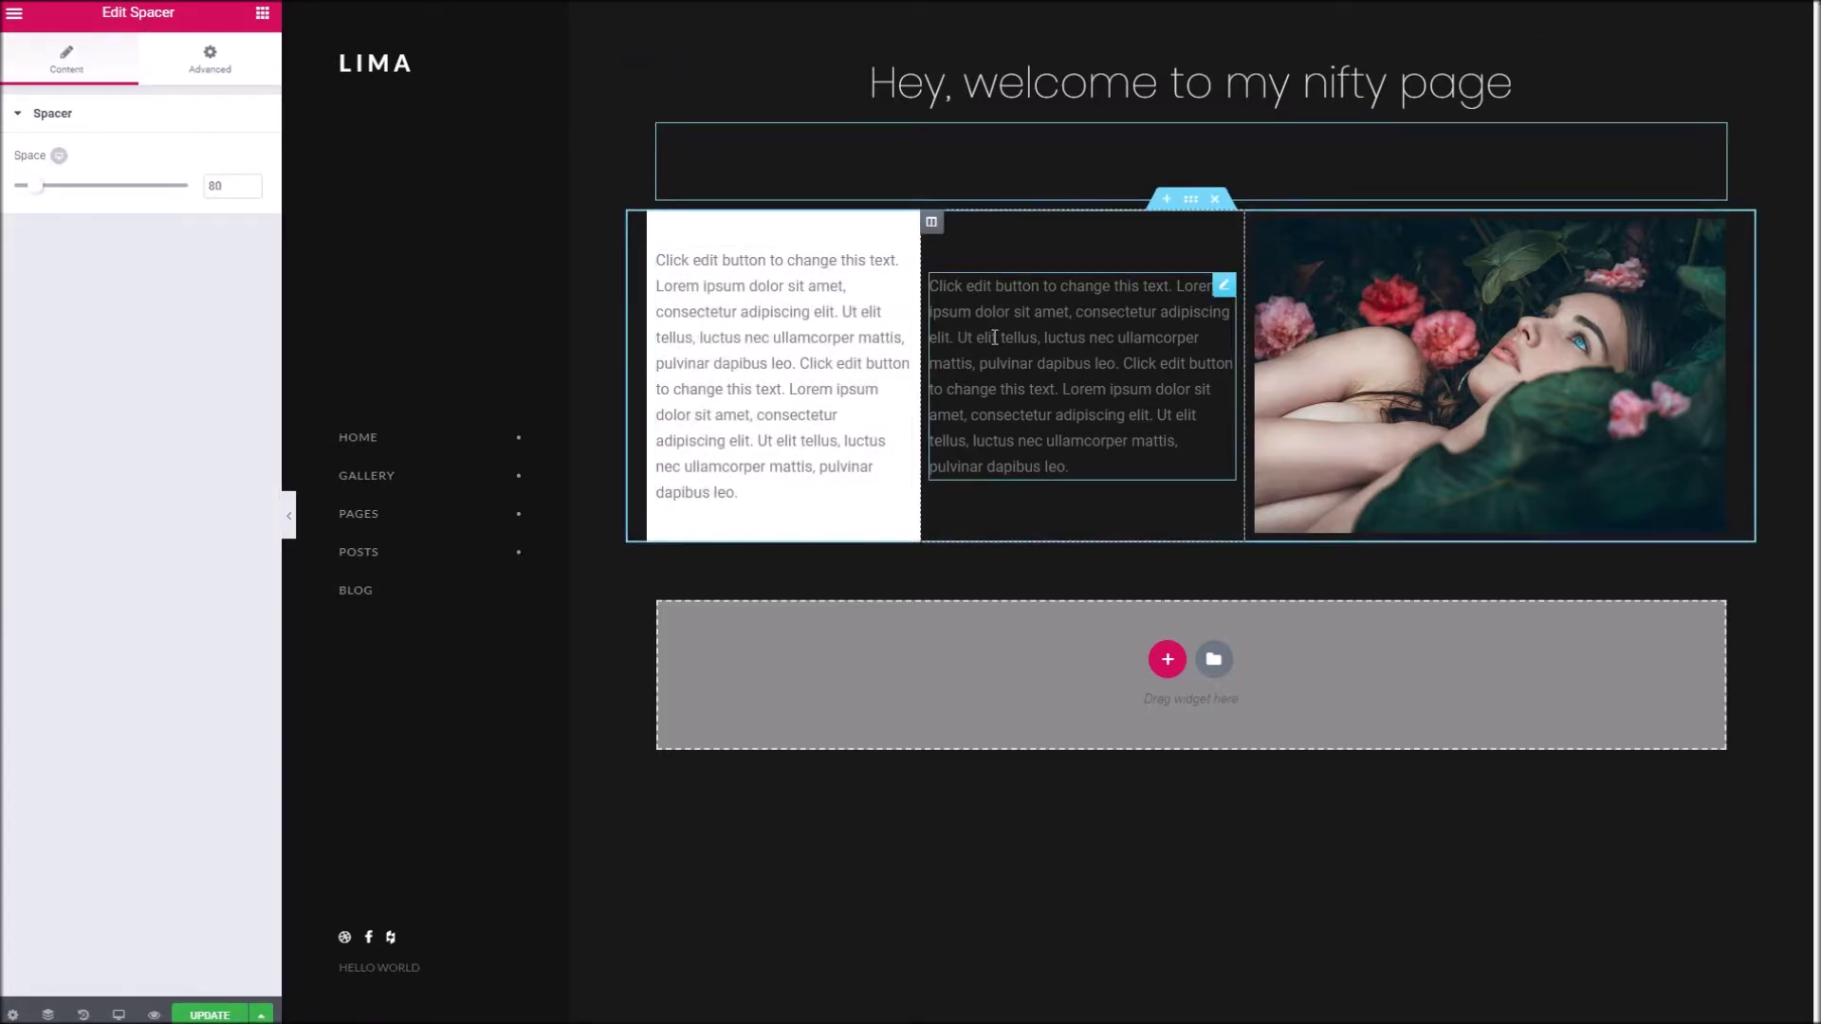
Set the first column's padding to 50 px on all four sides
left_click(766, 254)
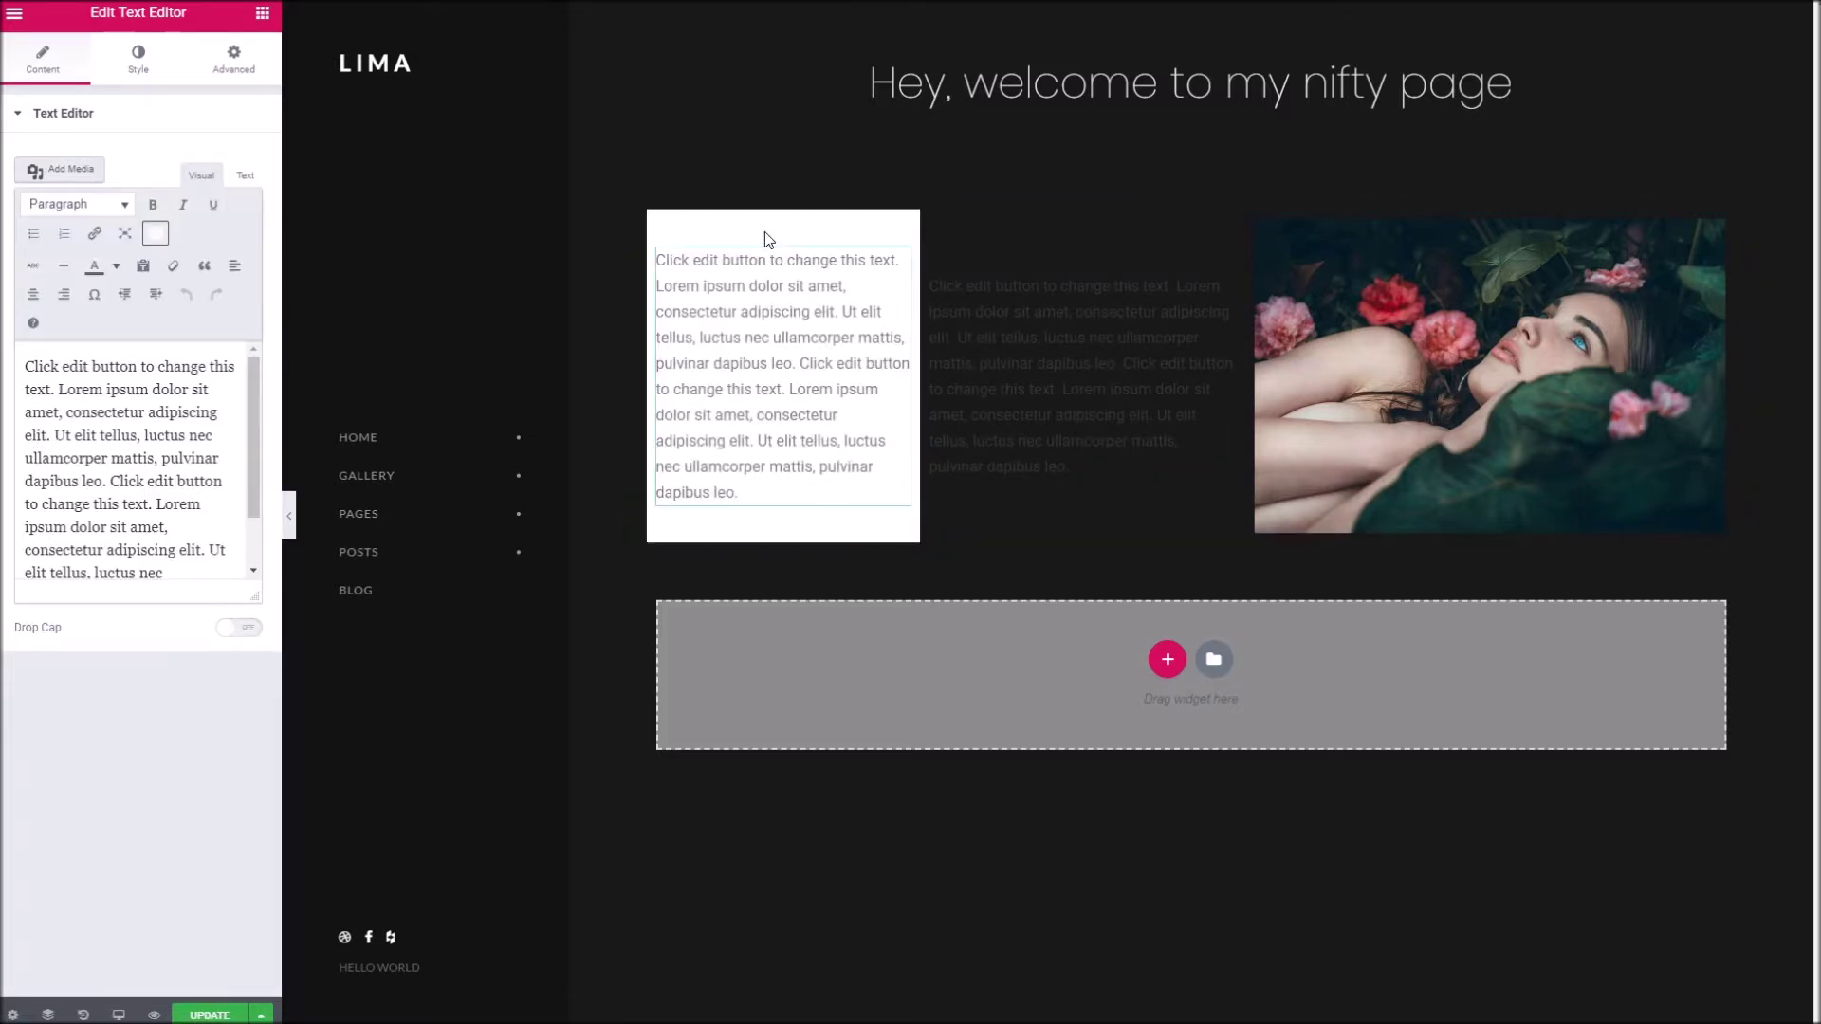
right_click(764, 235)
left_click(804, 252)
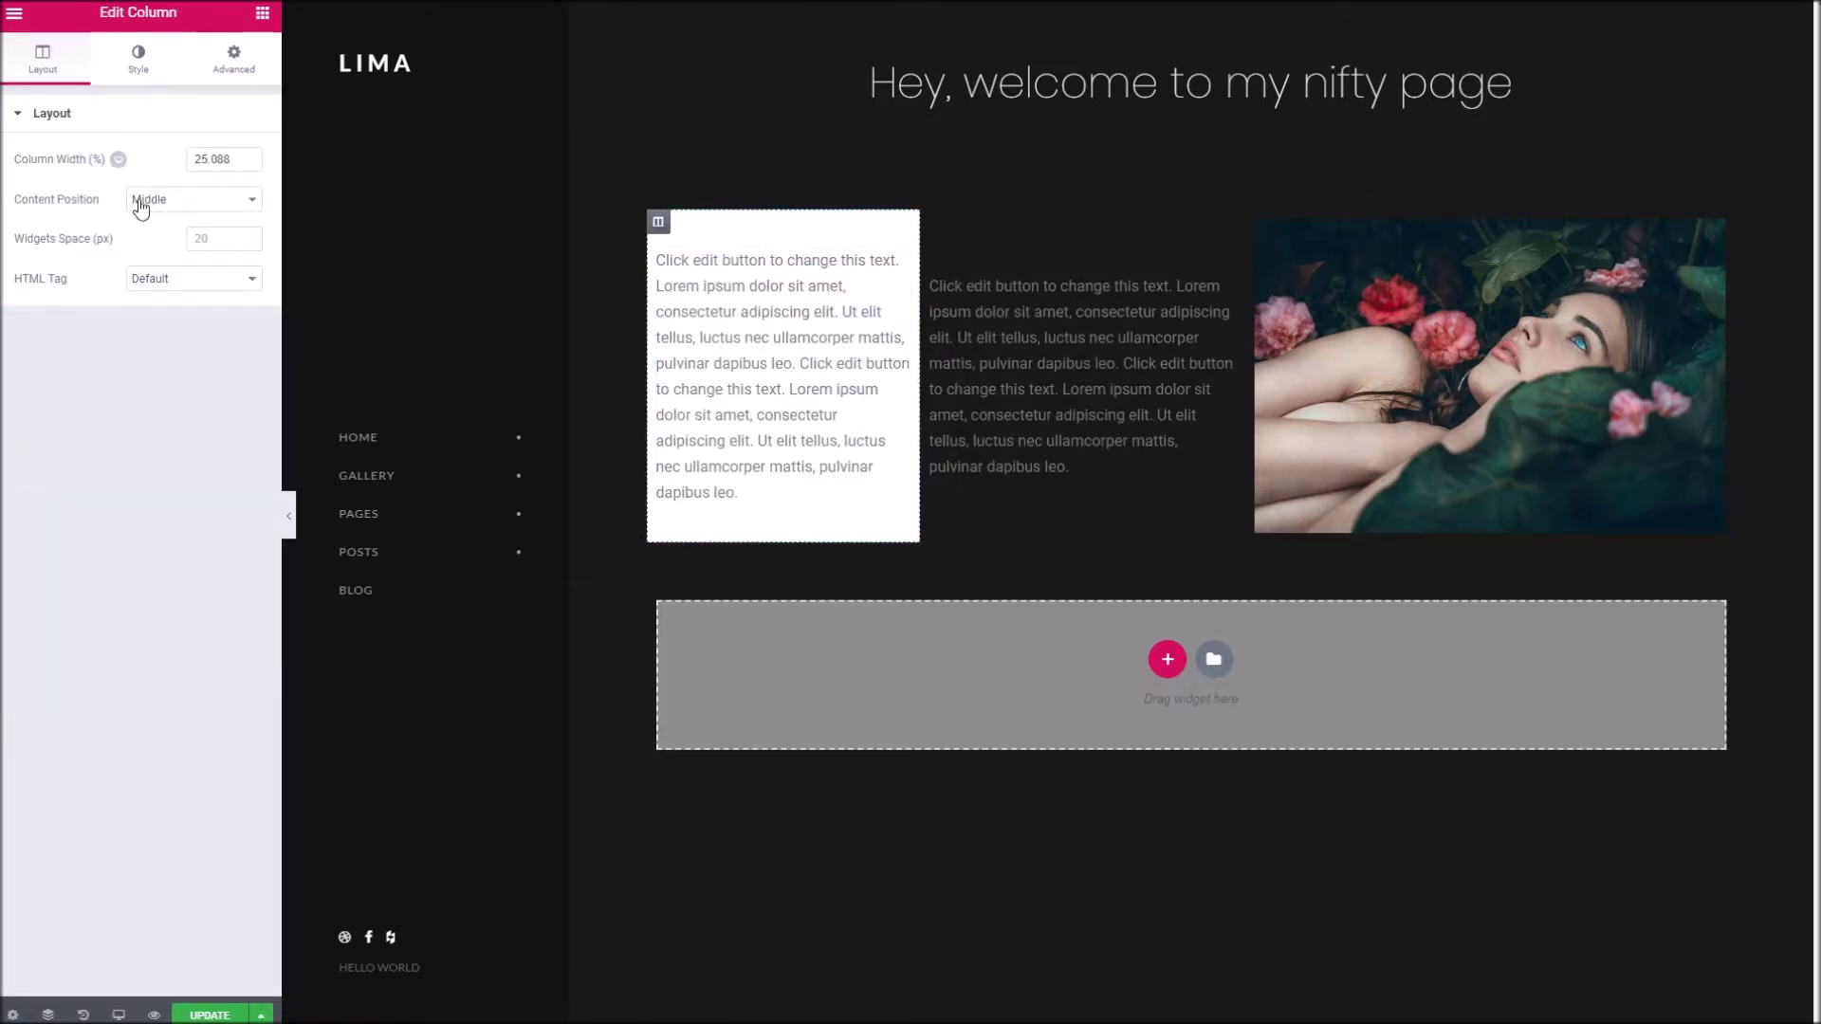
left_click(140, 66)
left_click(220, 72)
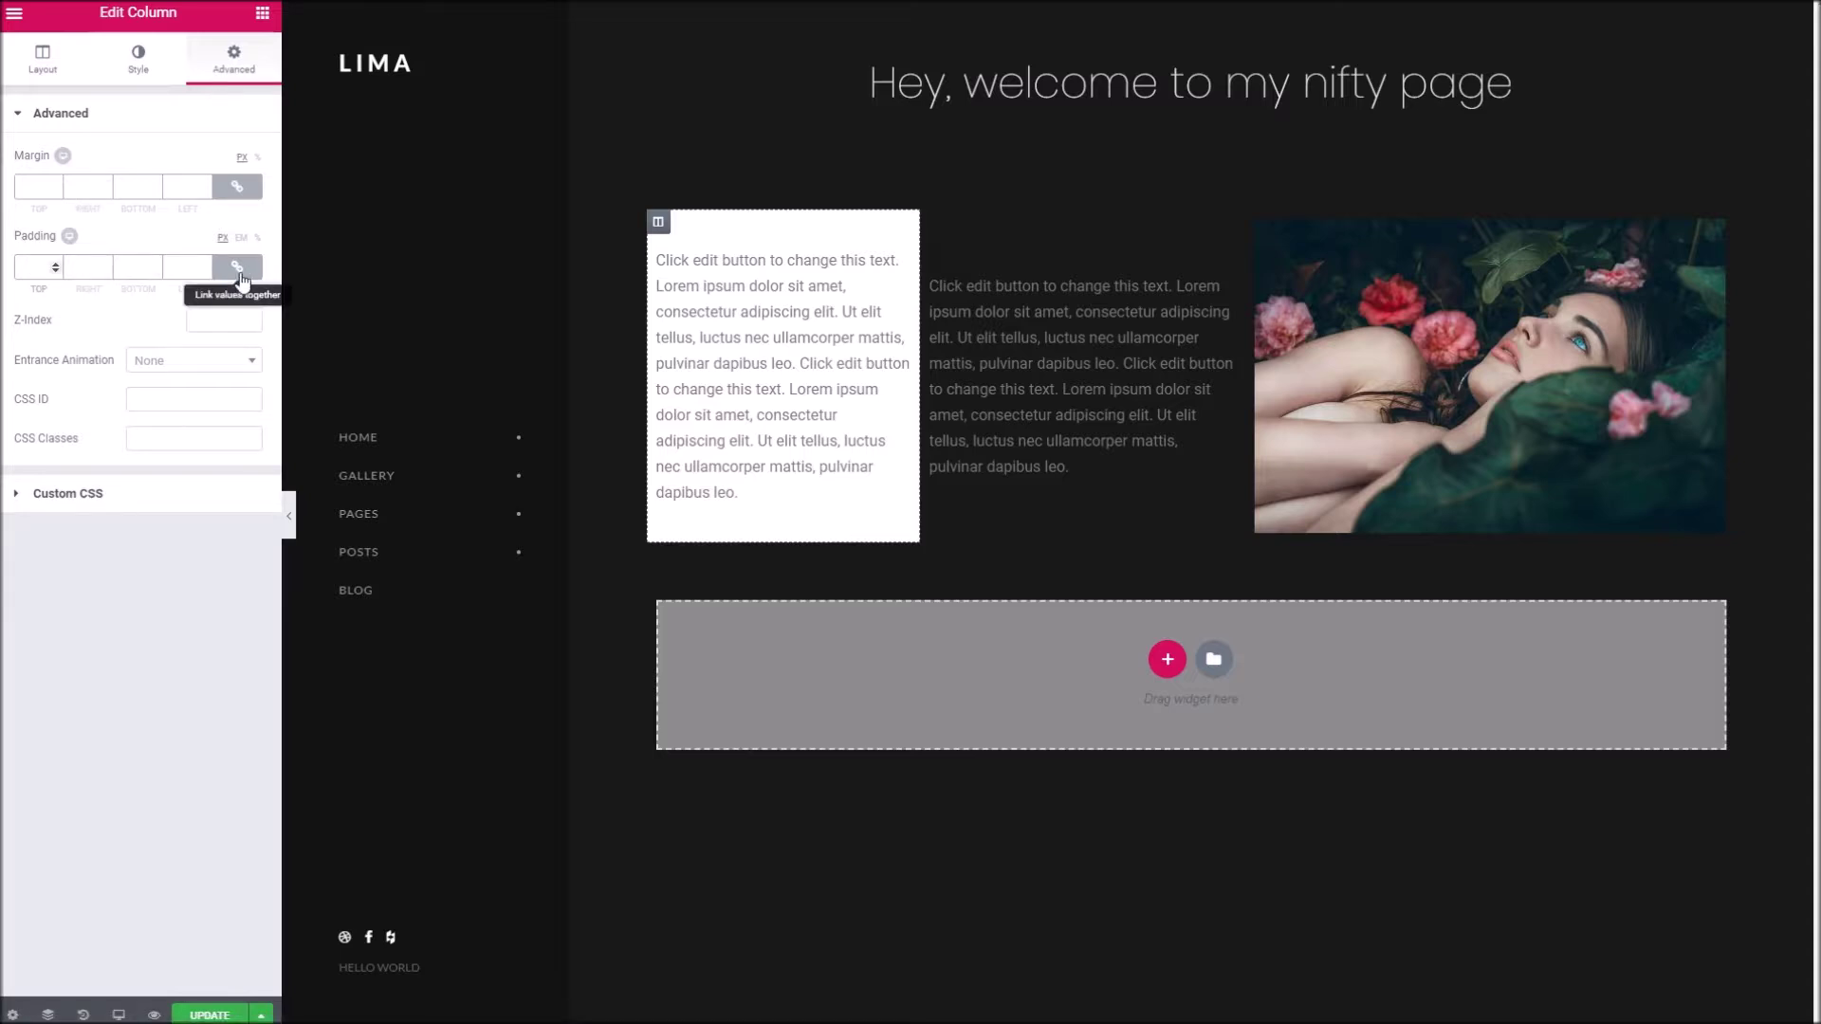
key("Tab")
type("50")
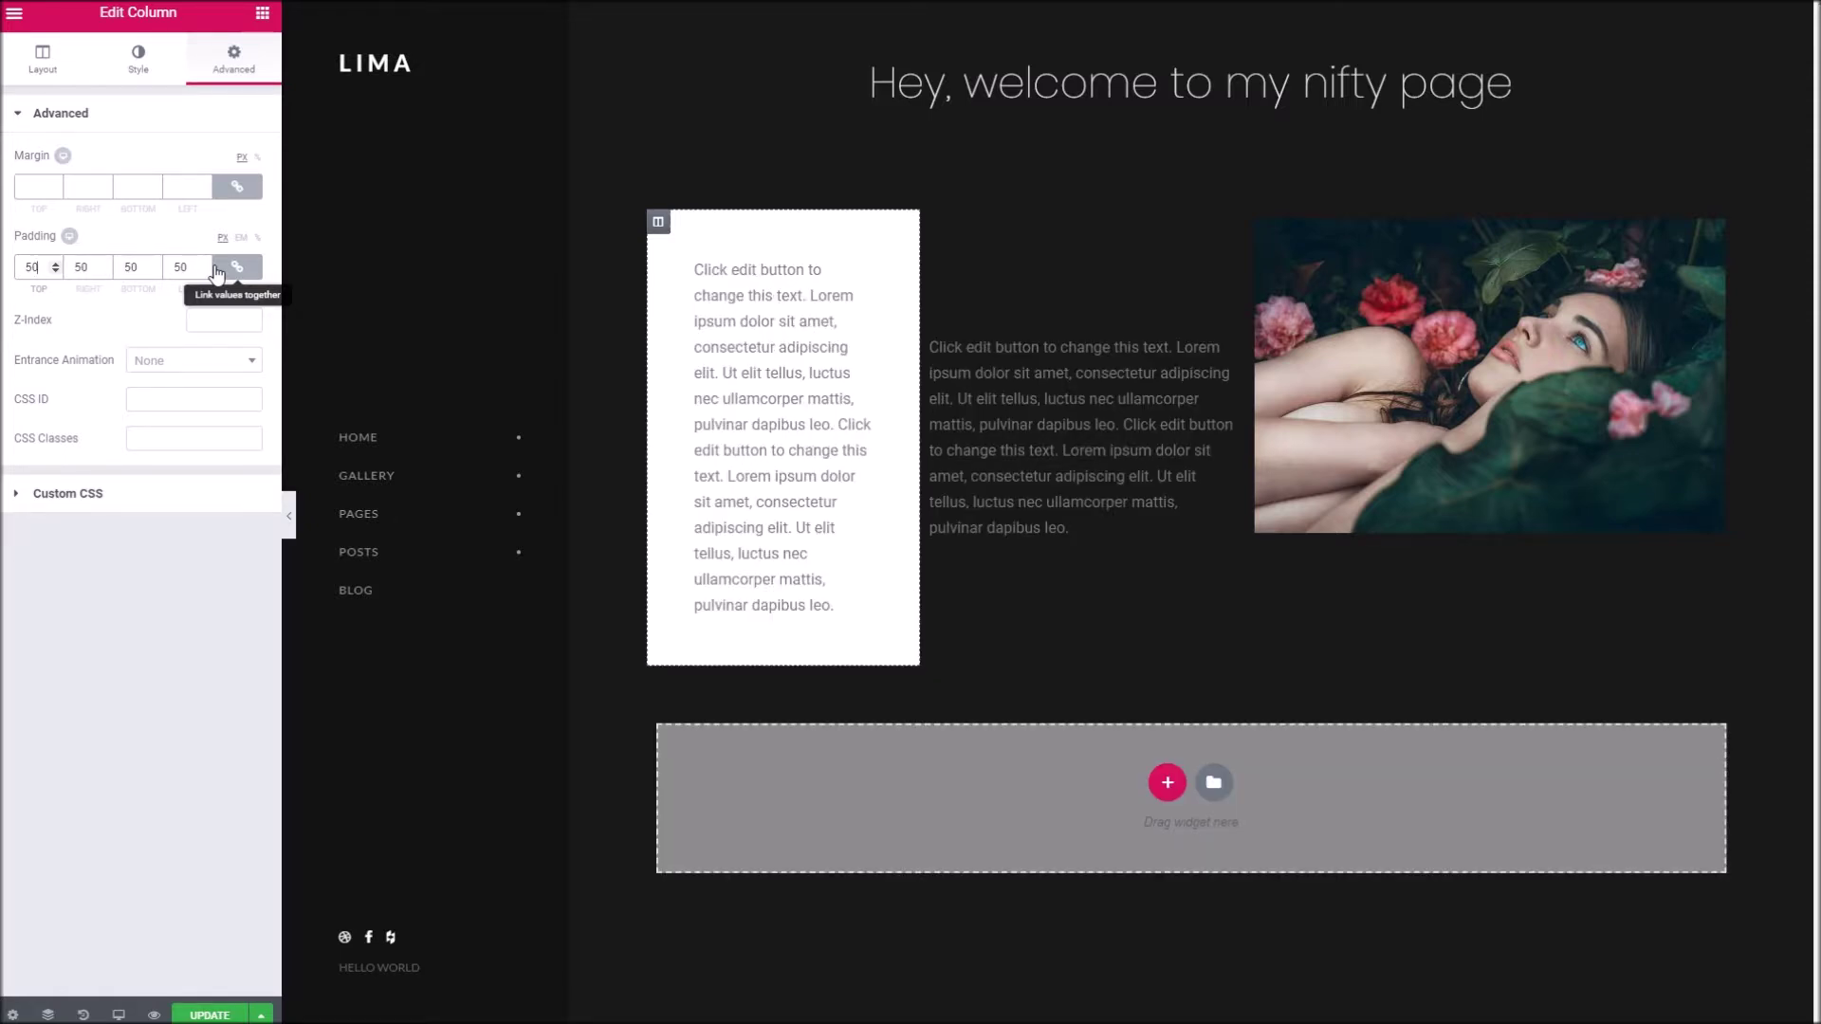
Unlink the first column's padding values and set the top padding to 20 px
left_click(238, 278)
type("0")
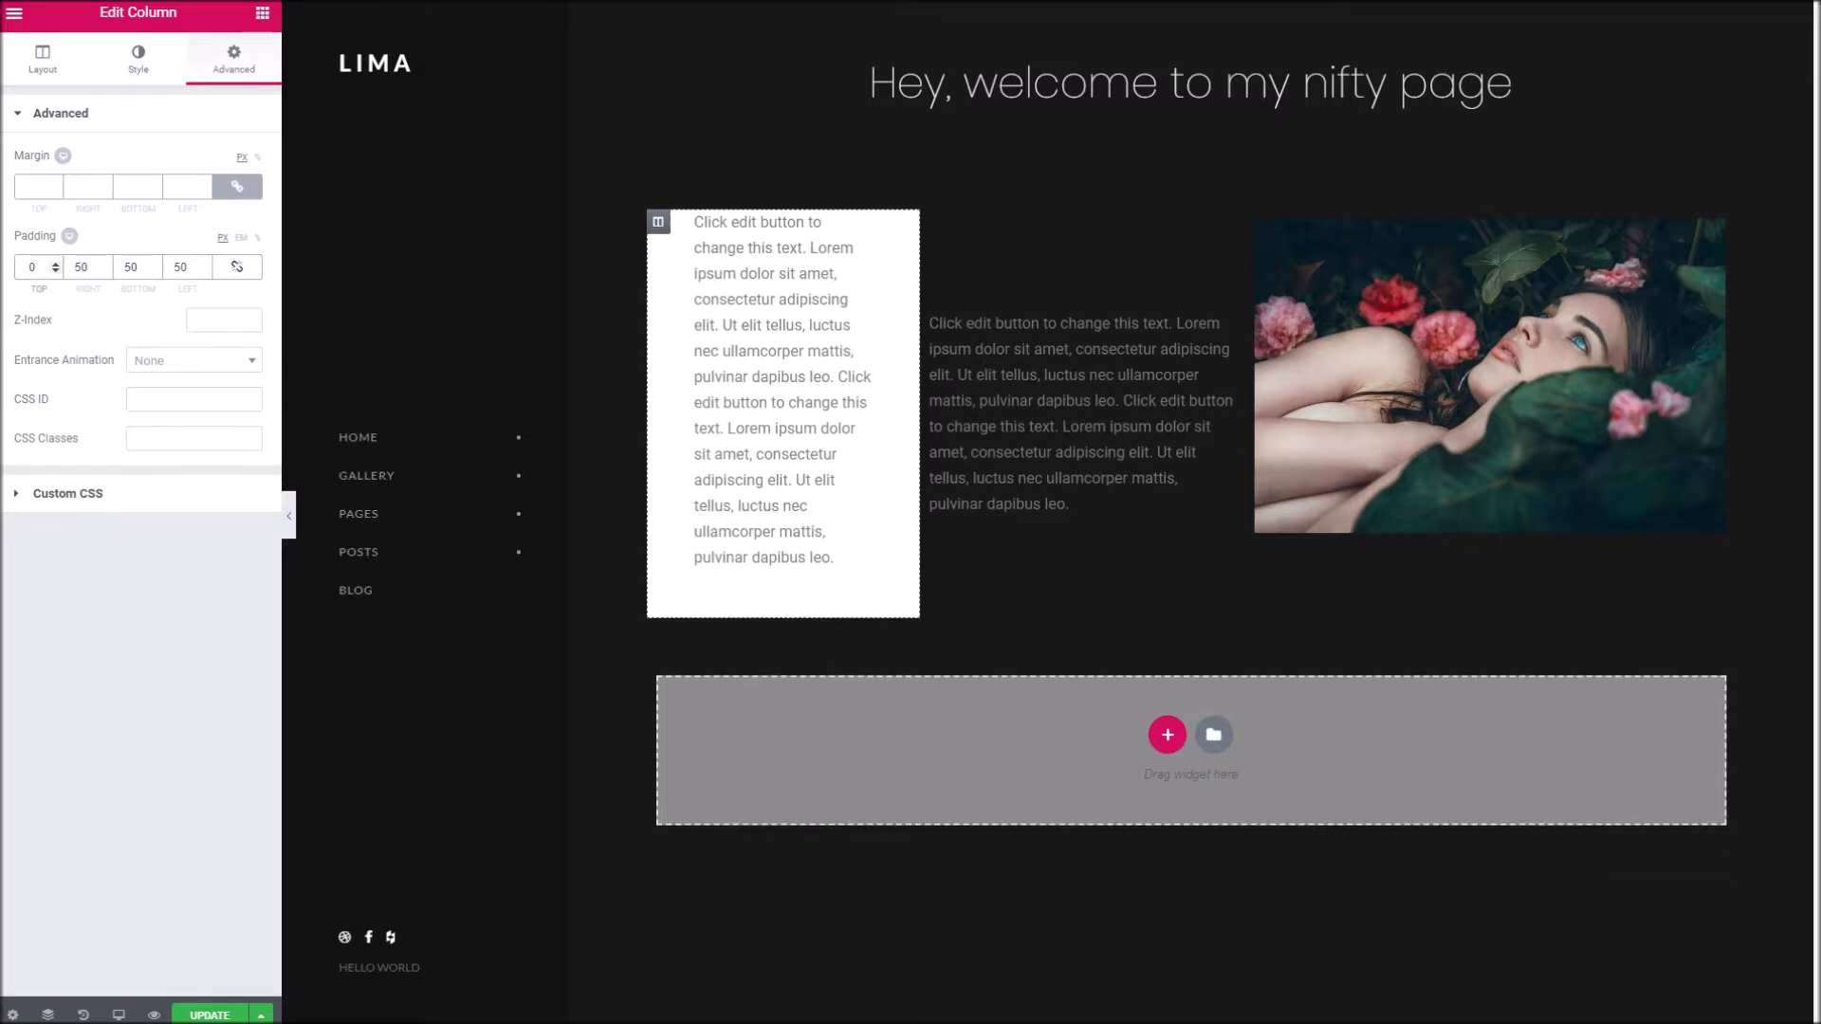
key("Up")
key("Up")
key("Up")
key("Up")
key("Up")
key("Up")
key("Up")
key("Up")
key("Up")
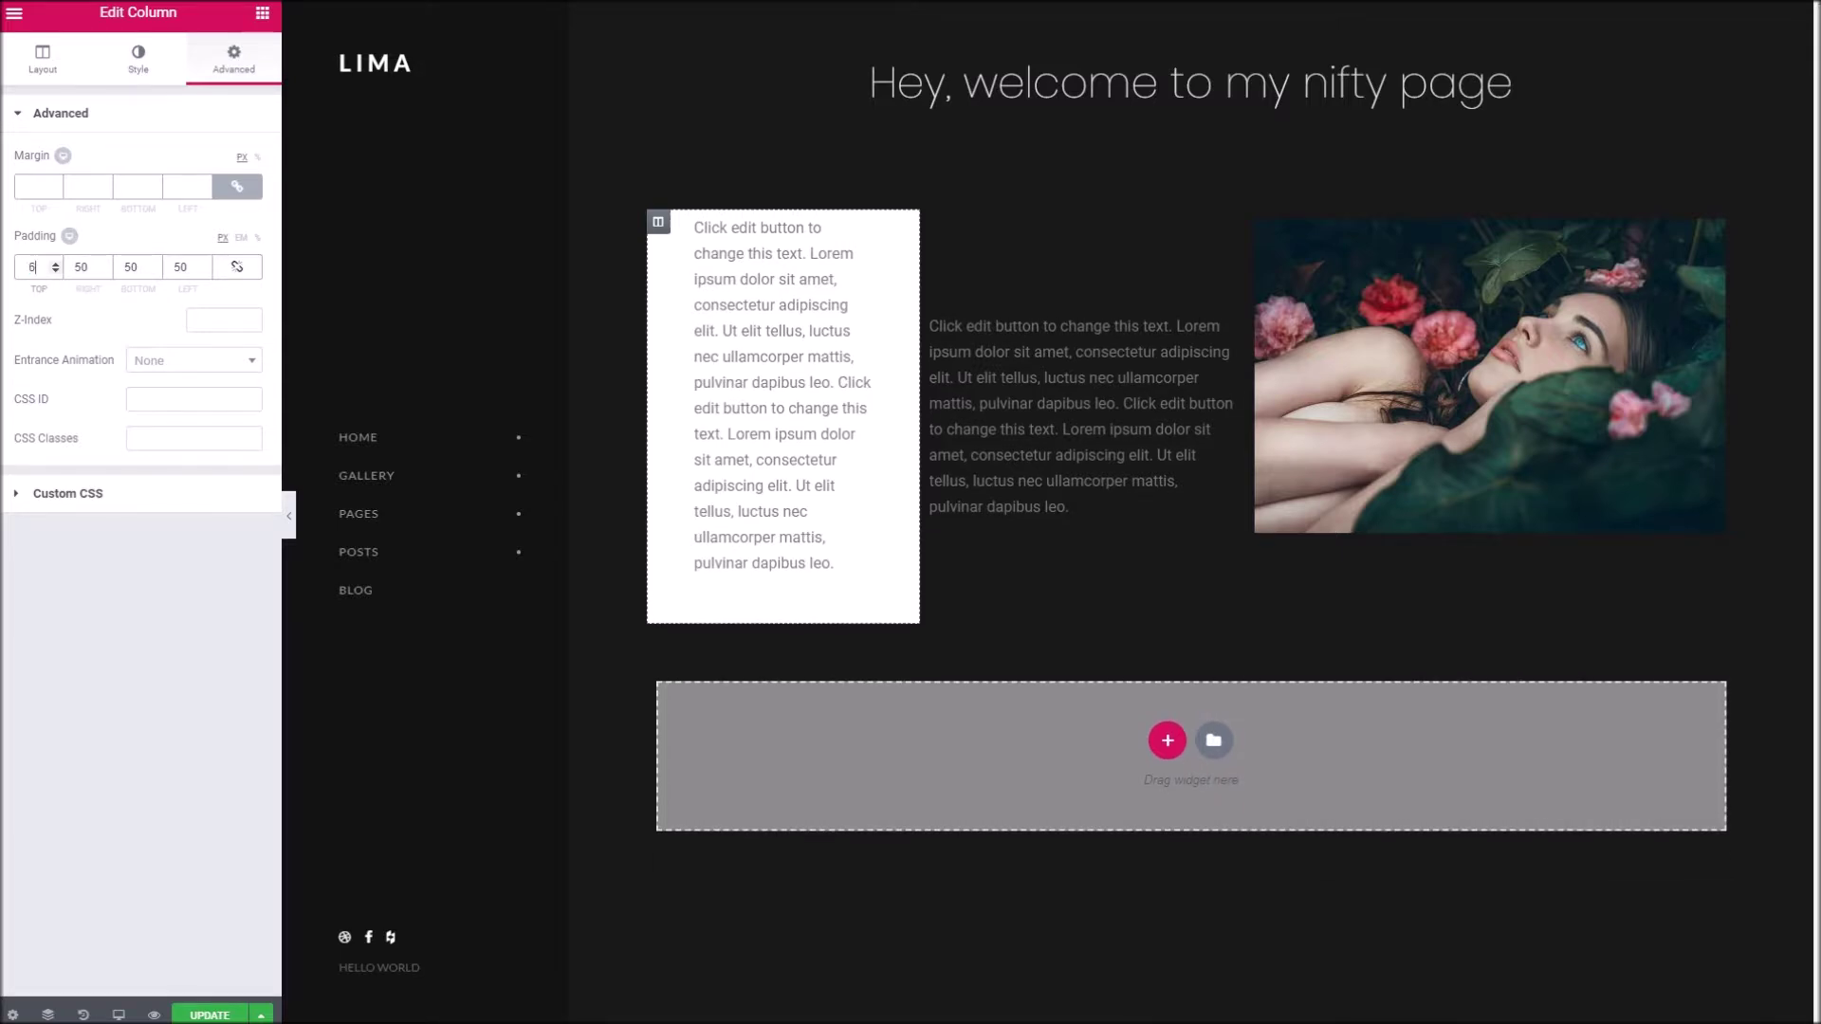
key("Up")
key("Up")
key("Up")
key("Up")
key("Up")
key("Up")
key("Up")
key("Up")
key("Up")
key("Up")
key("Up")
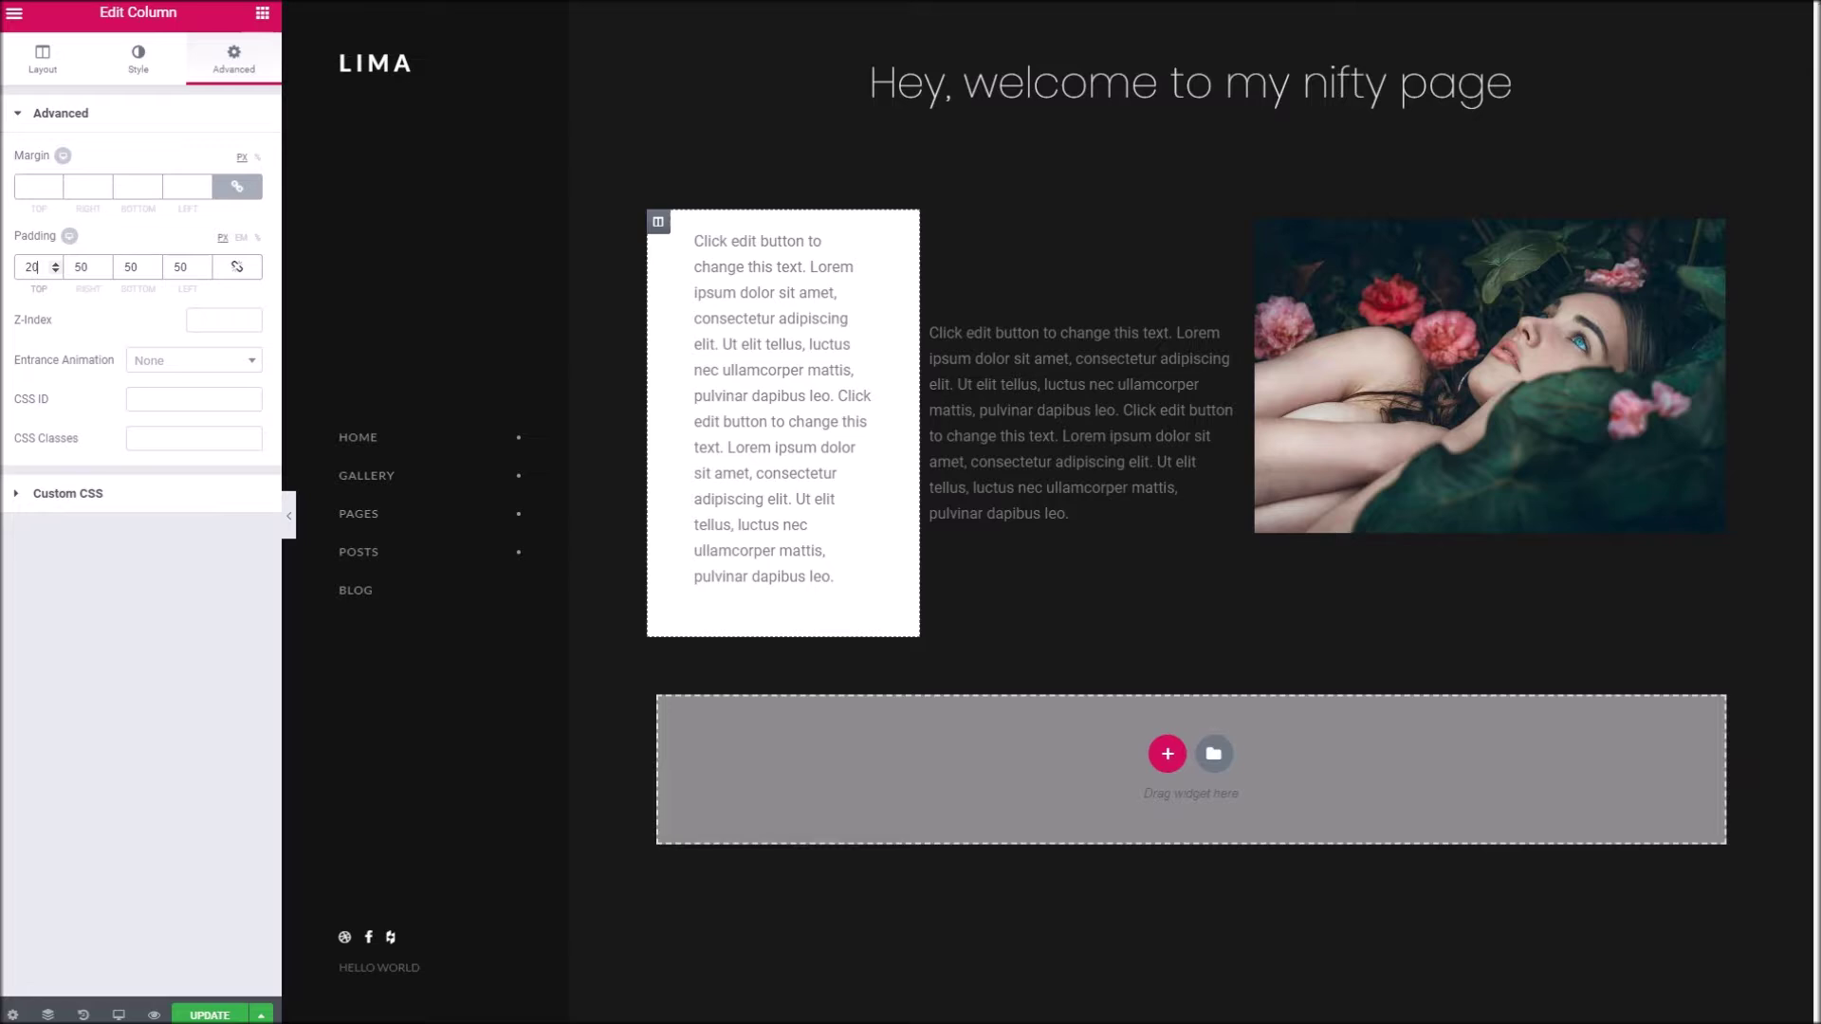
Set the first column's right padding to 30 px, bottom to 20 px and left to 30 px
type("30")
key("Tab")
type("20")
key("Tab")
type("30")
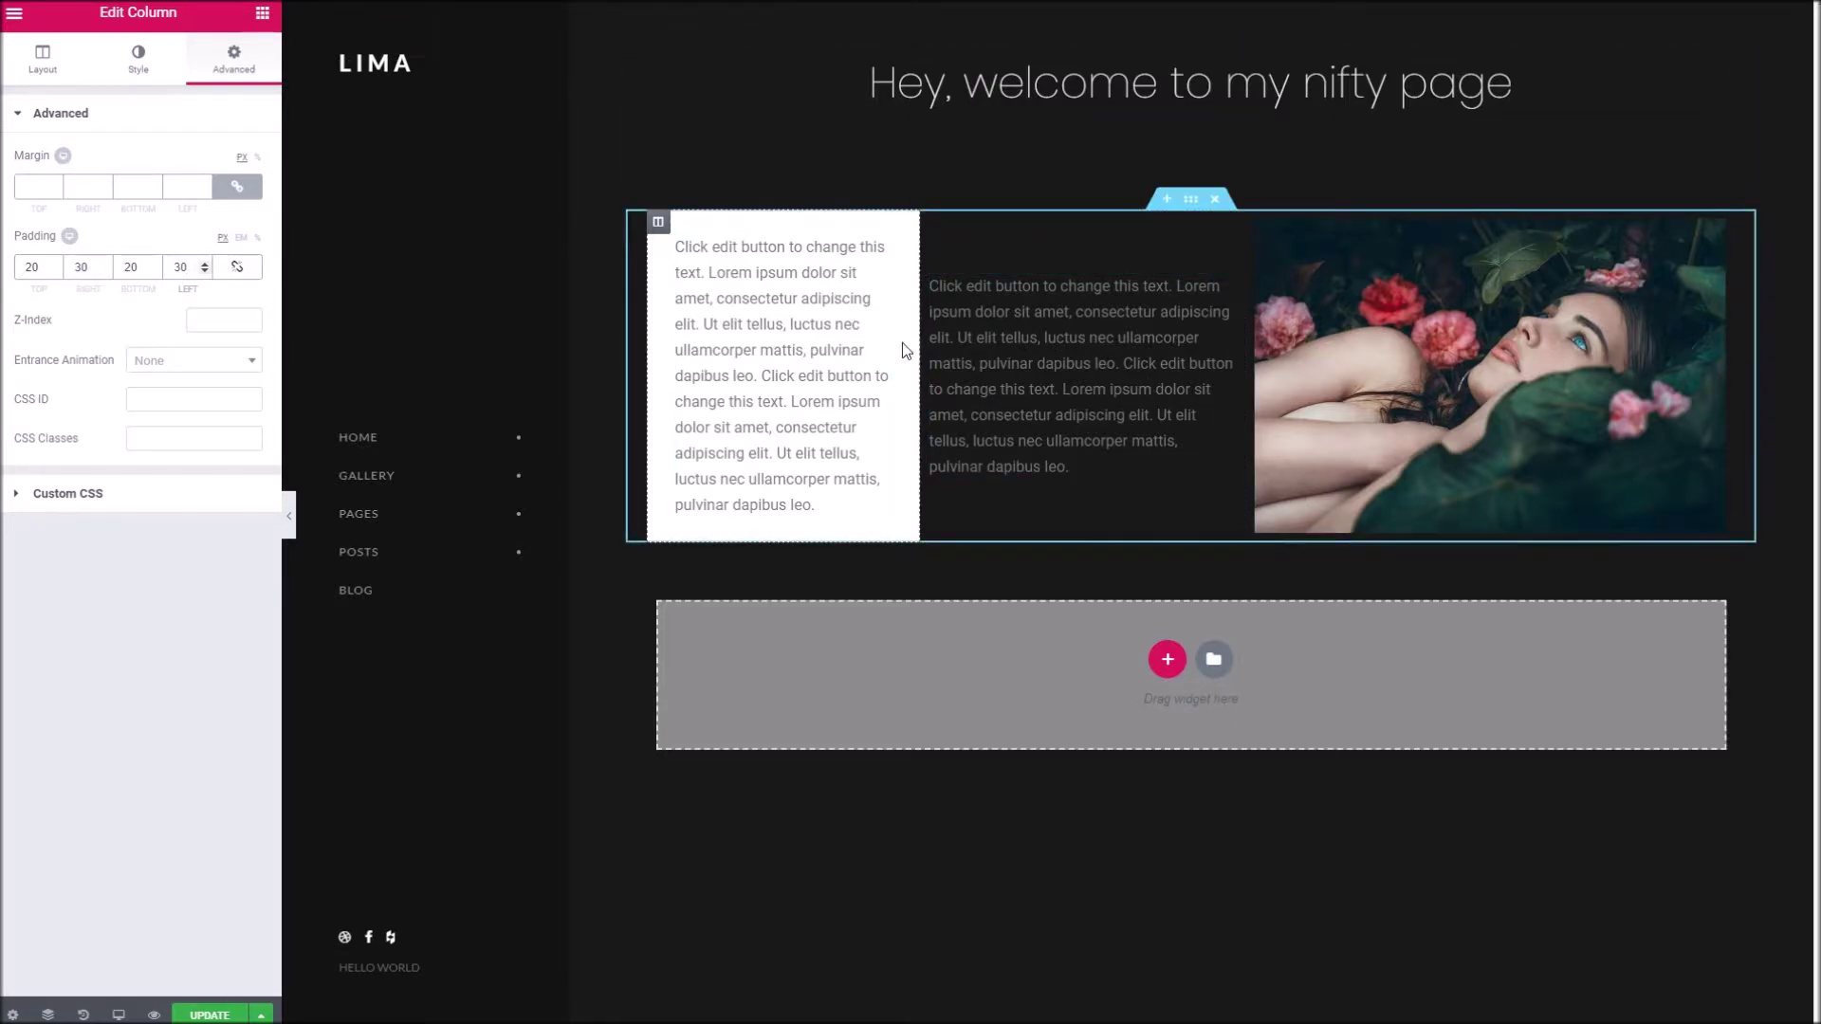
Add a new single-column section below the three-column section
left_click(910, 674)
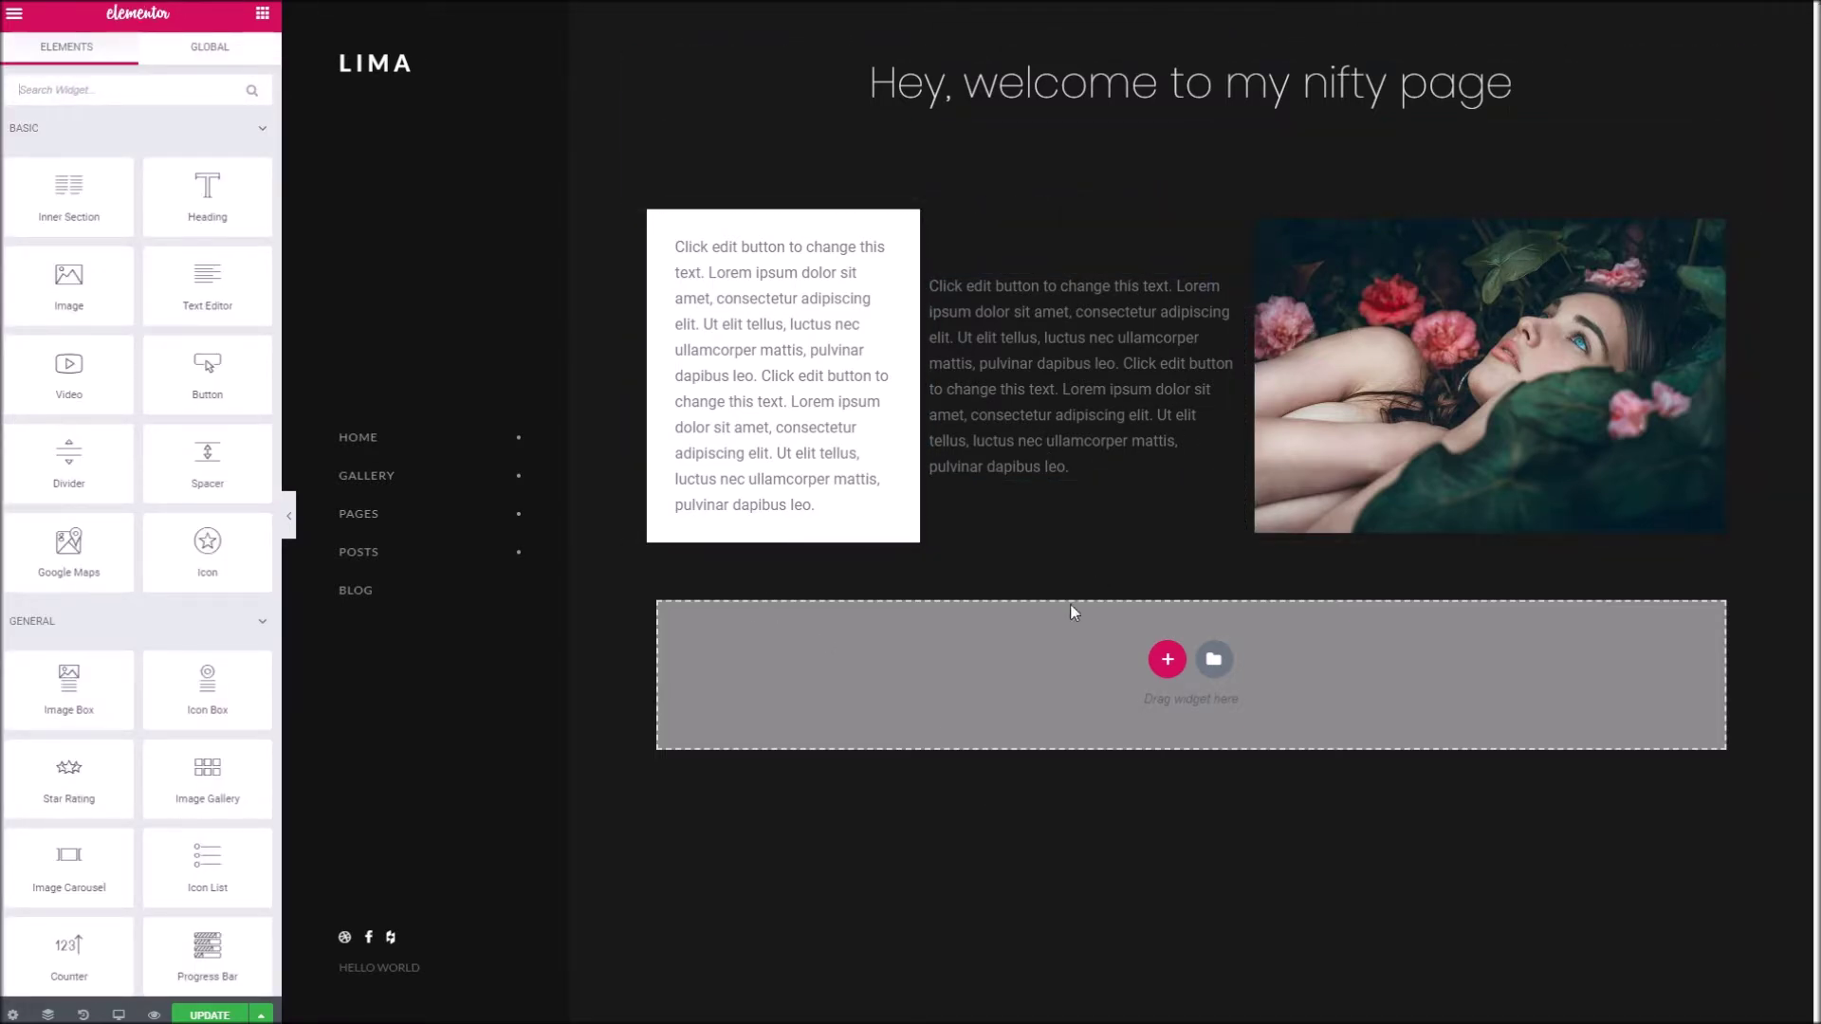
left_click(1167, 659)
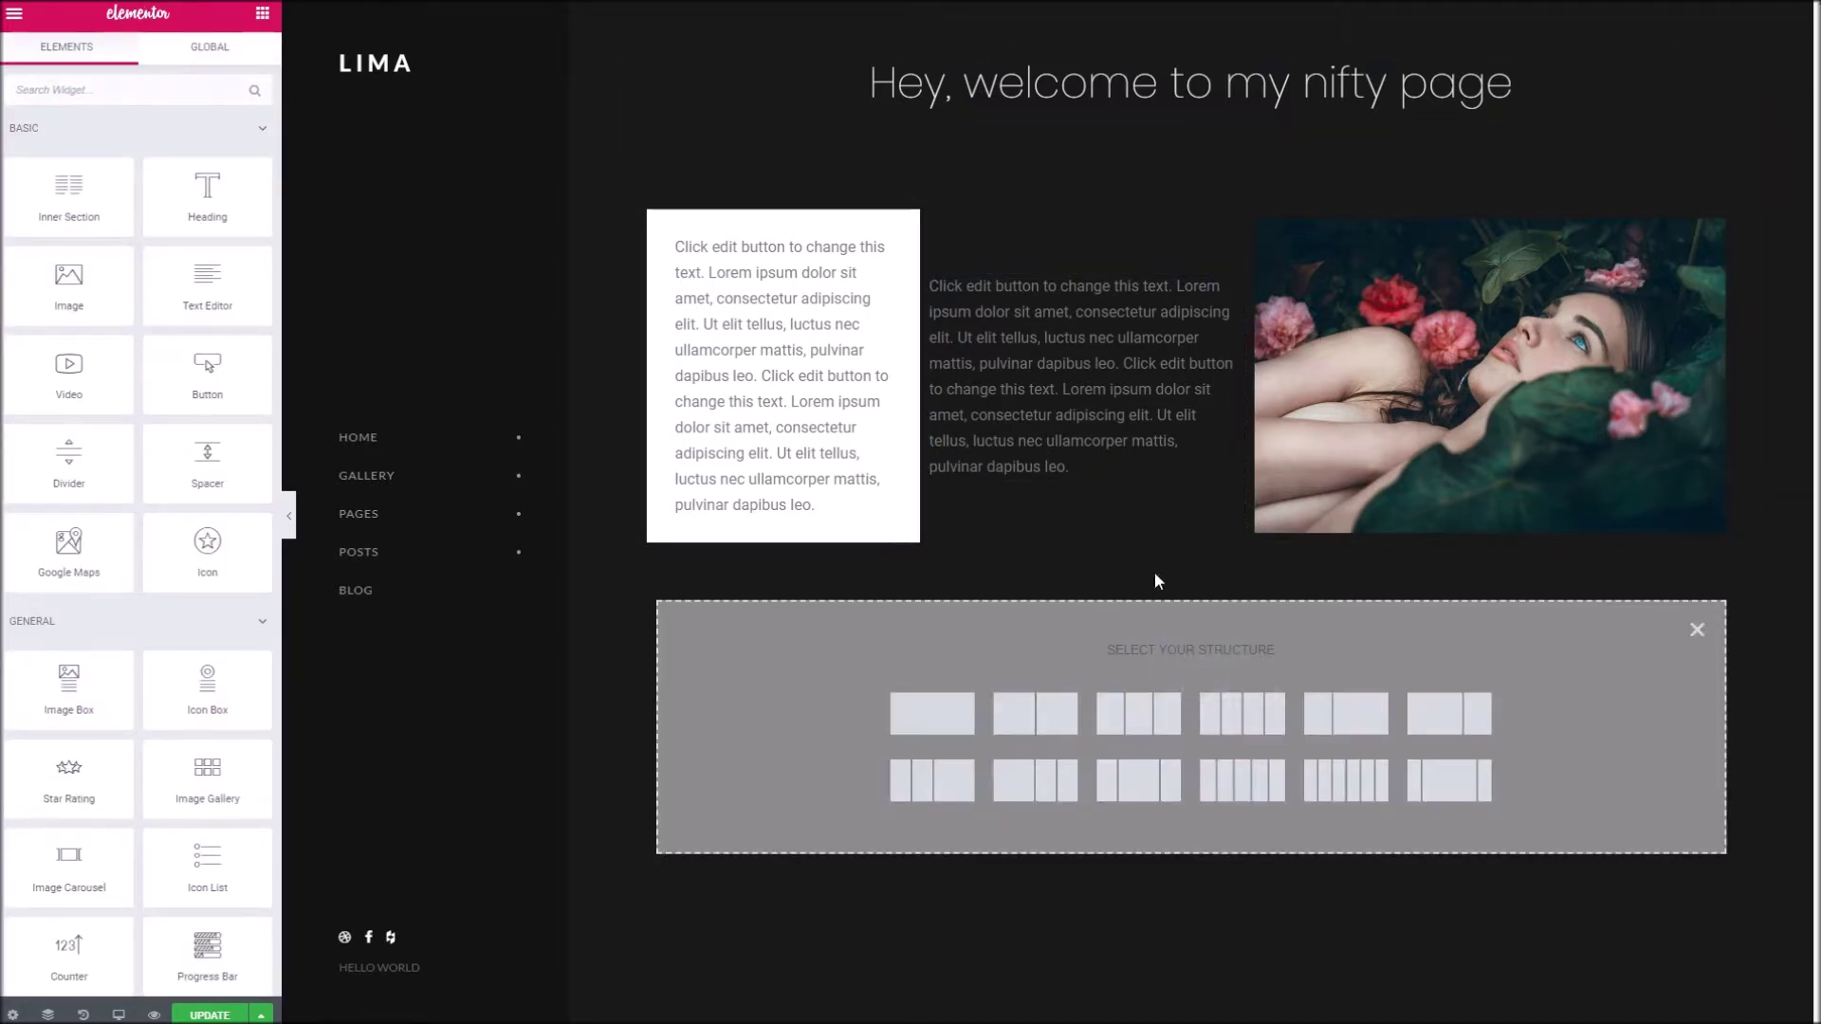
left_click(951, 714)
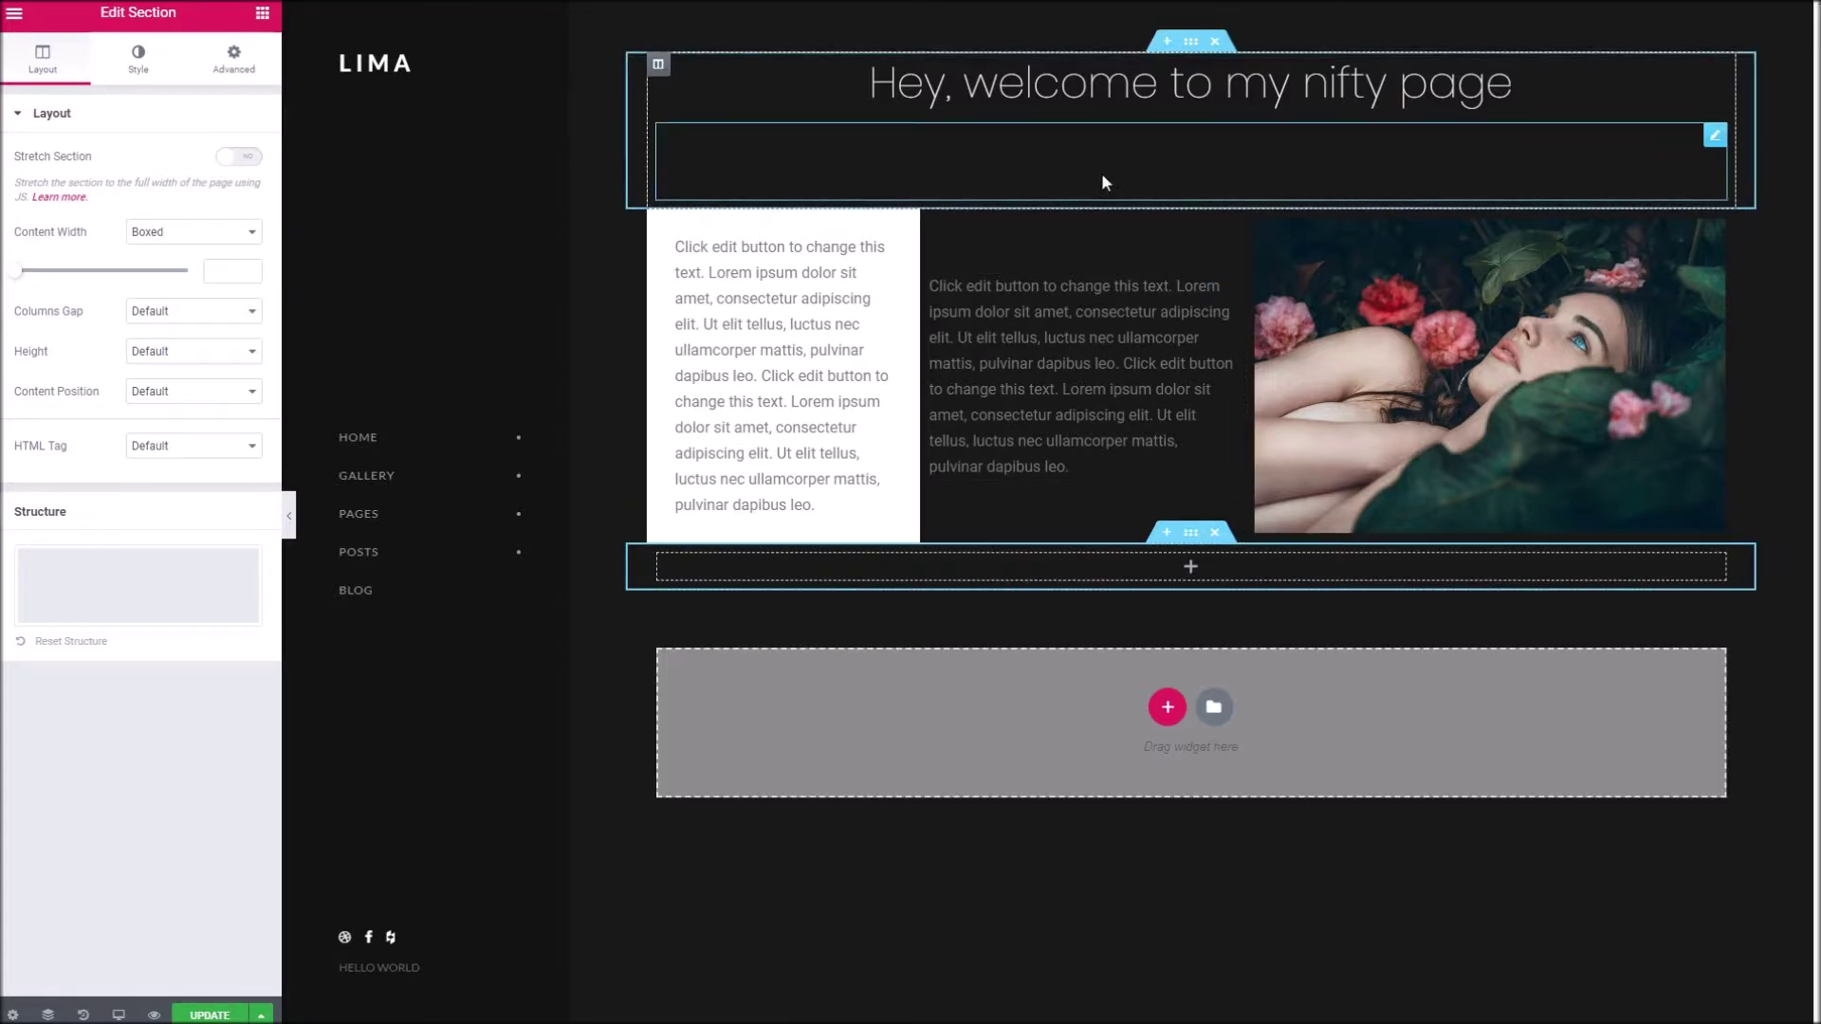
Duplicate the spacer under the heading and move the copy into the new empty section
right_click(981, 167)
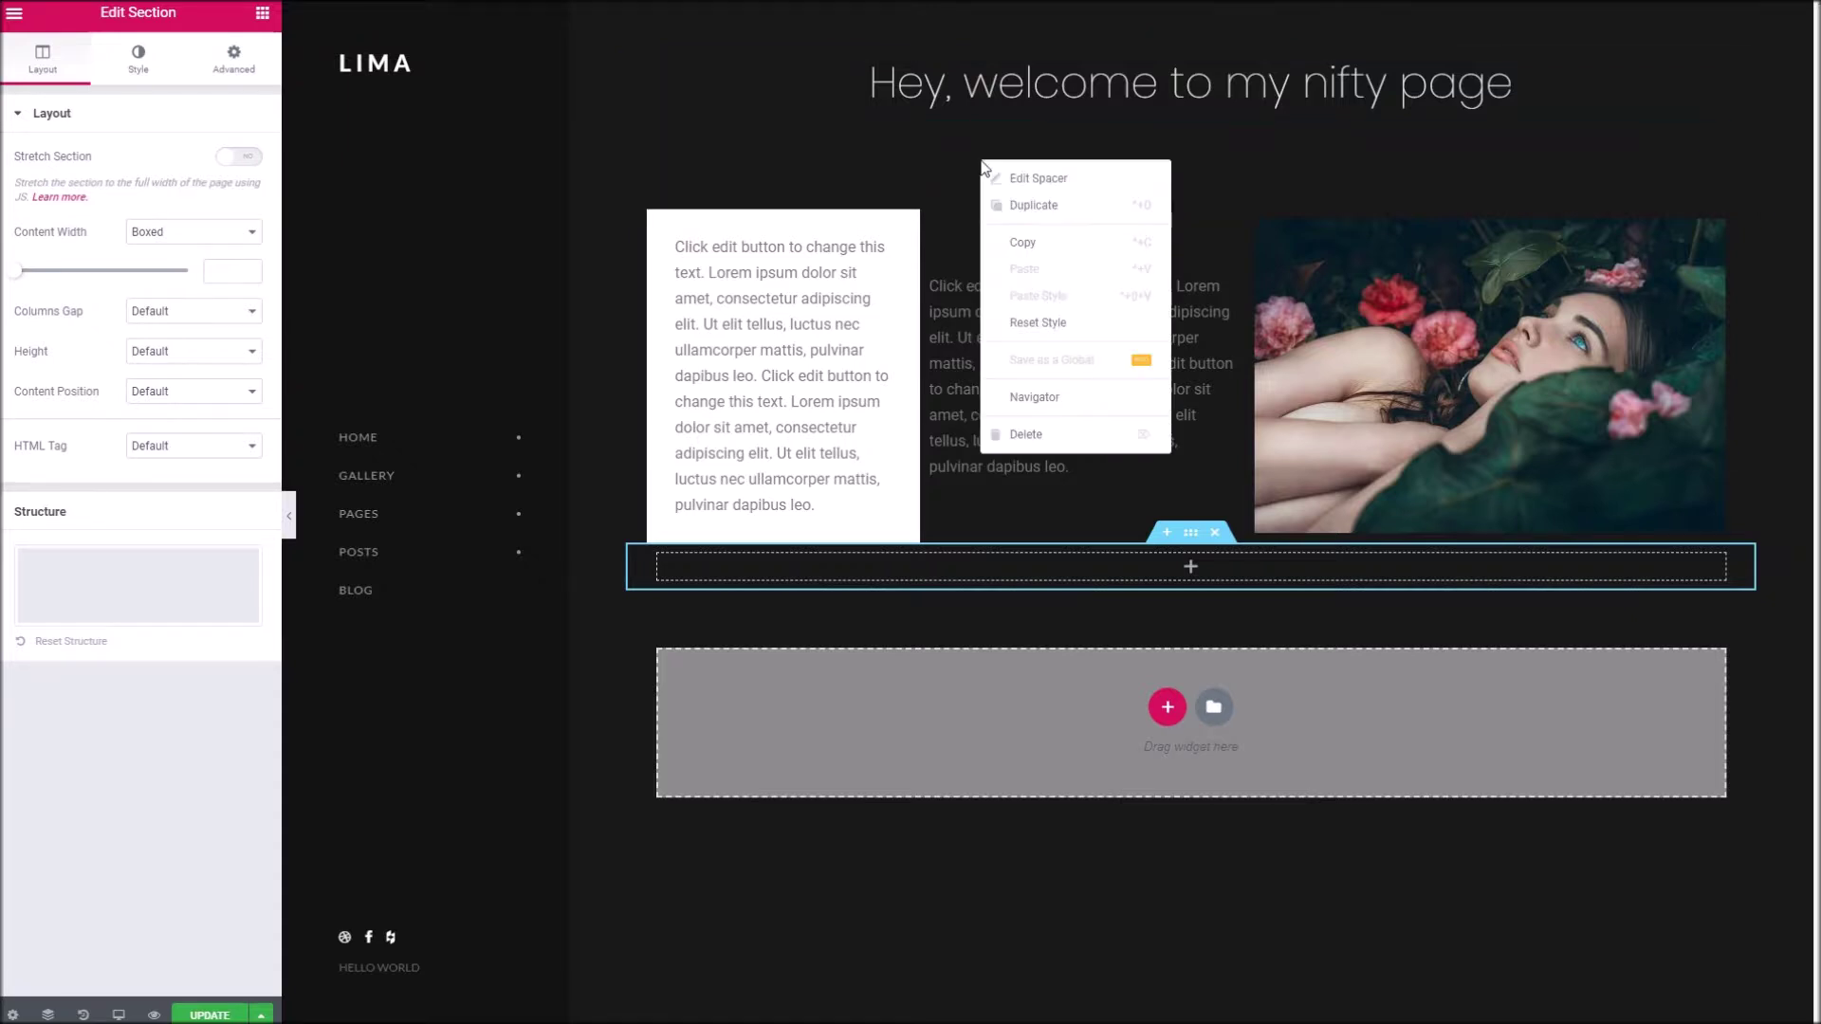
left_click(1041, 205)
left_click_drag(1079, 250, 1155, 598)
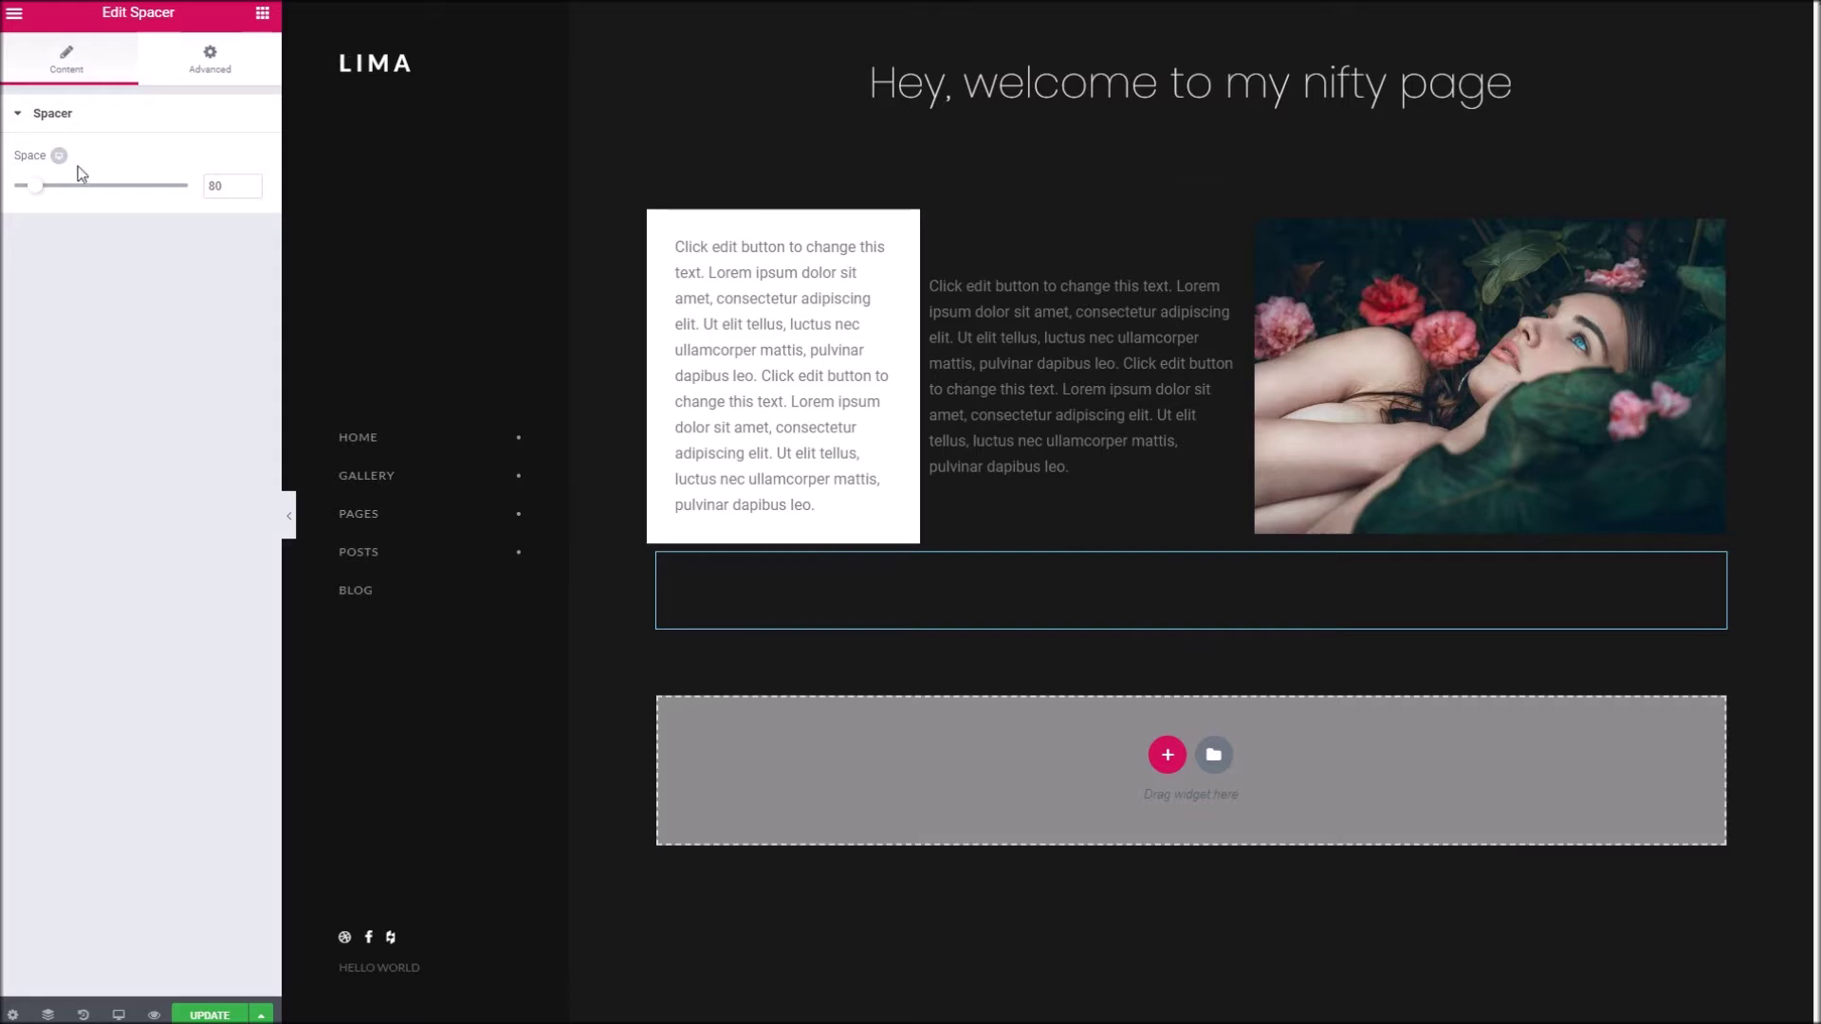
Find the gallery widgets and place the theme's Image Gallery widget below the spacer in the new section
left_click(15, 14)
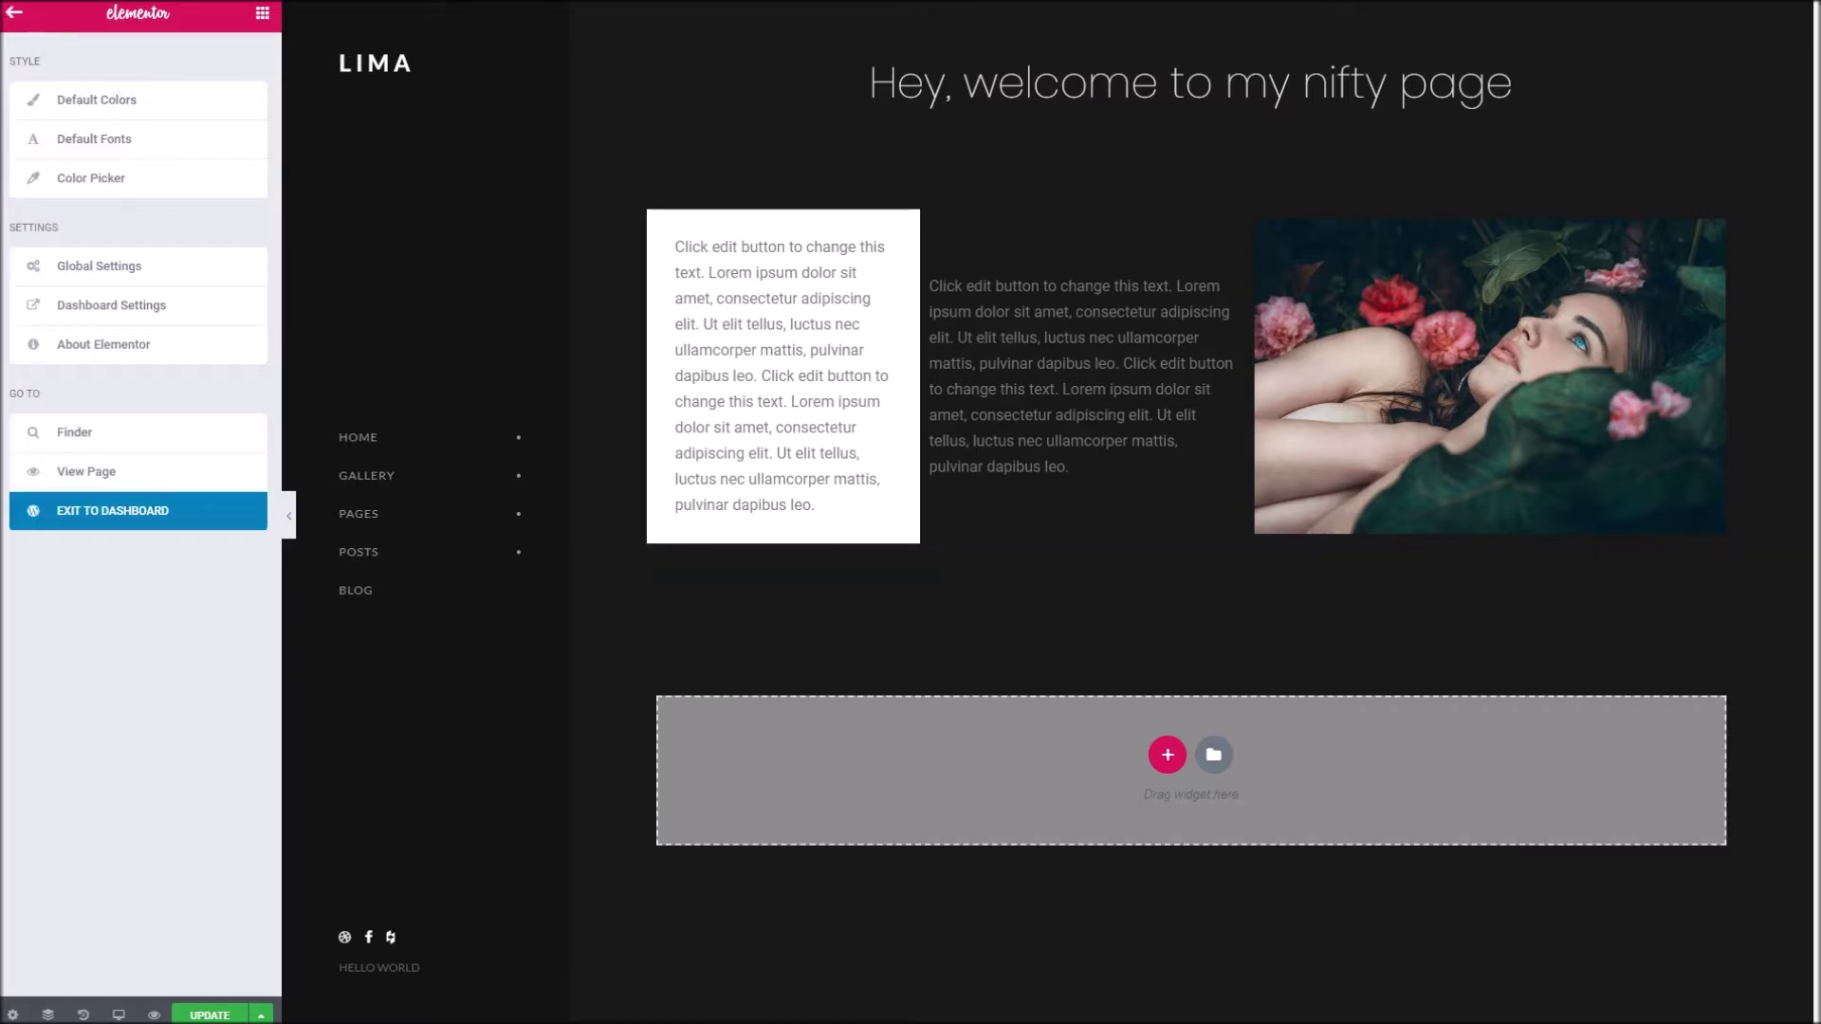
left_click(14, 13)
left_click(156, 90)
type("gall")
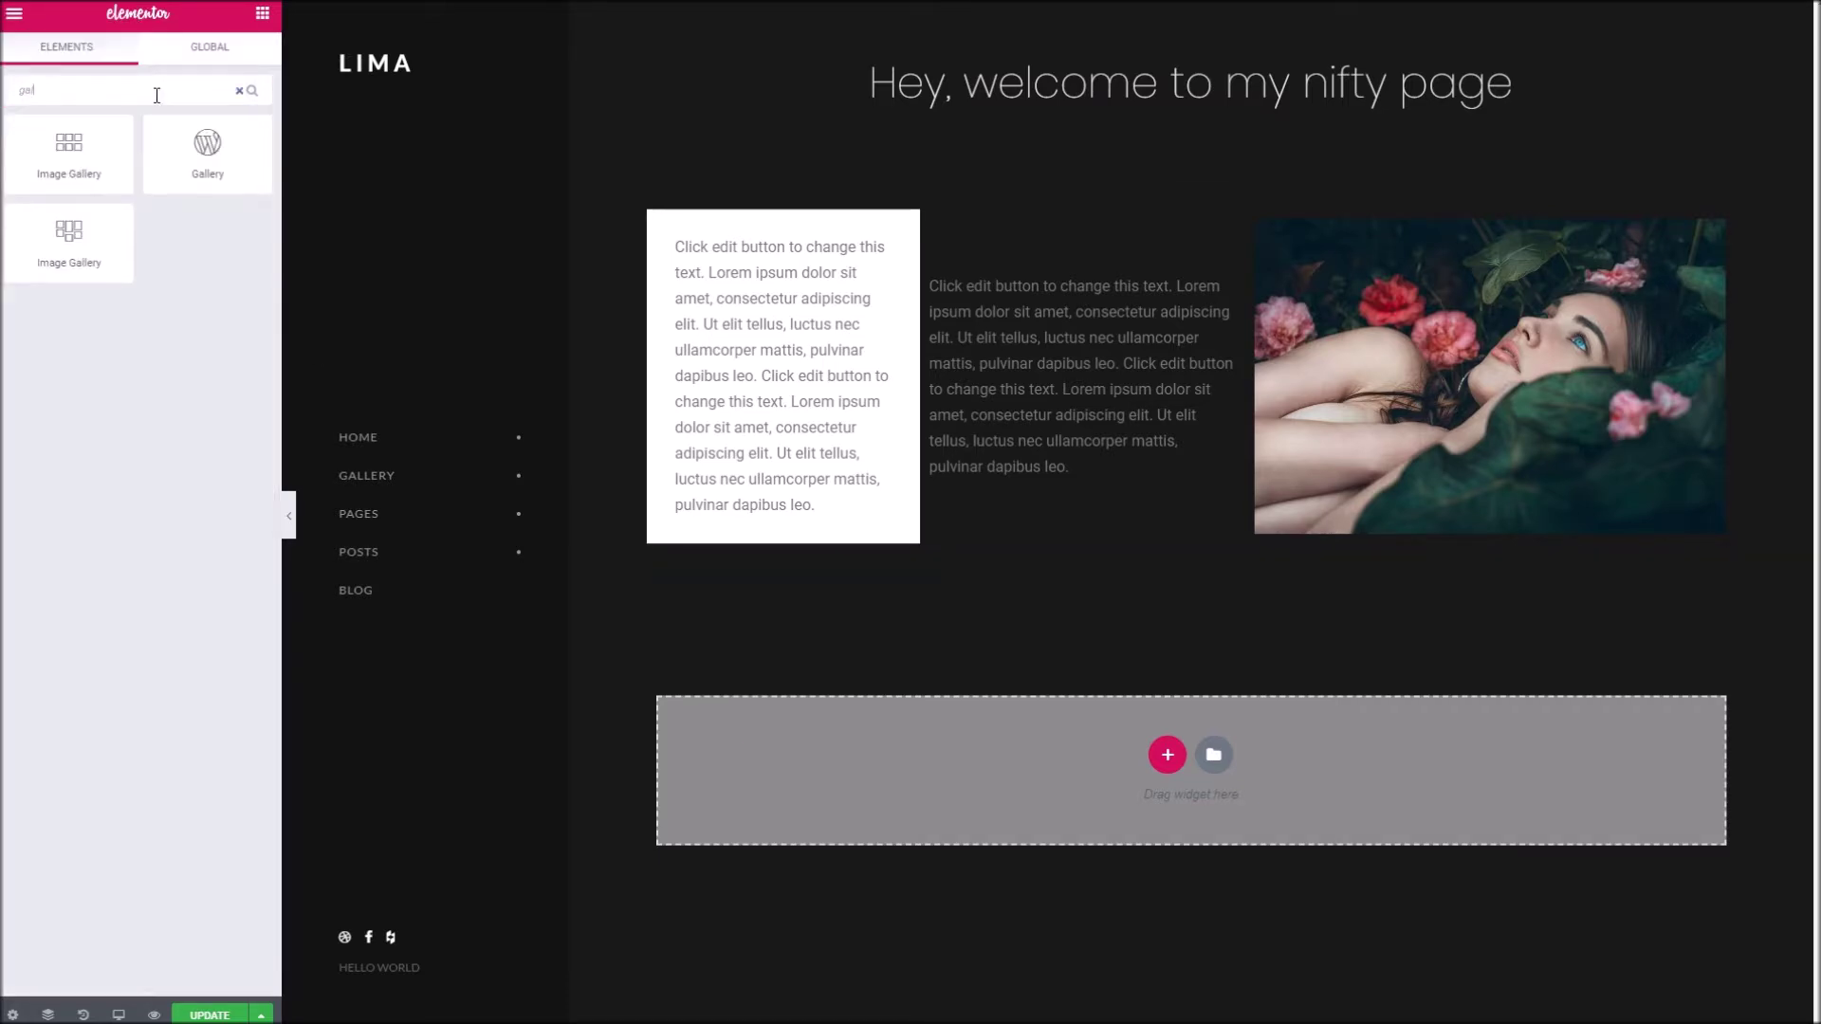
left_click_drag(76, 235, 850, 605)
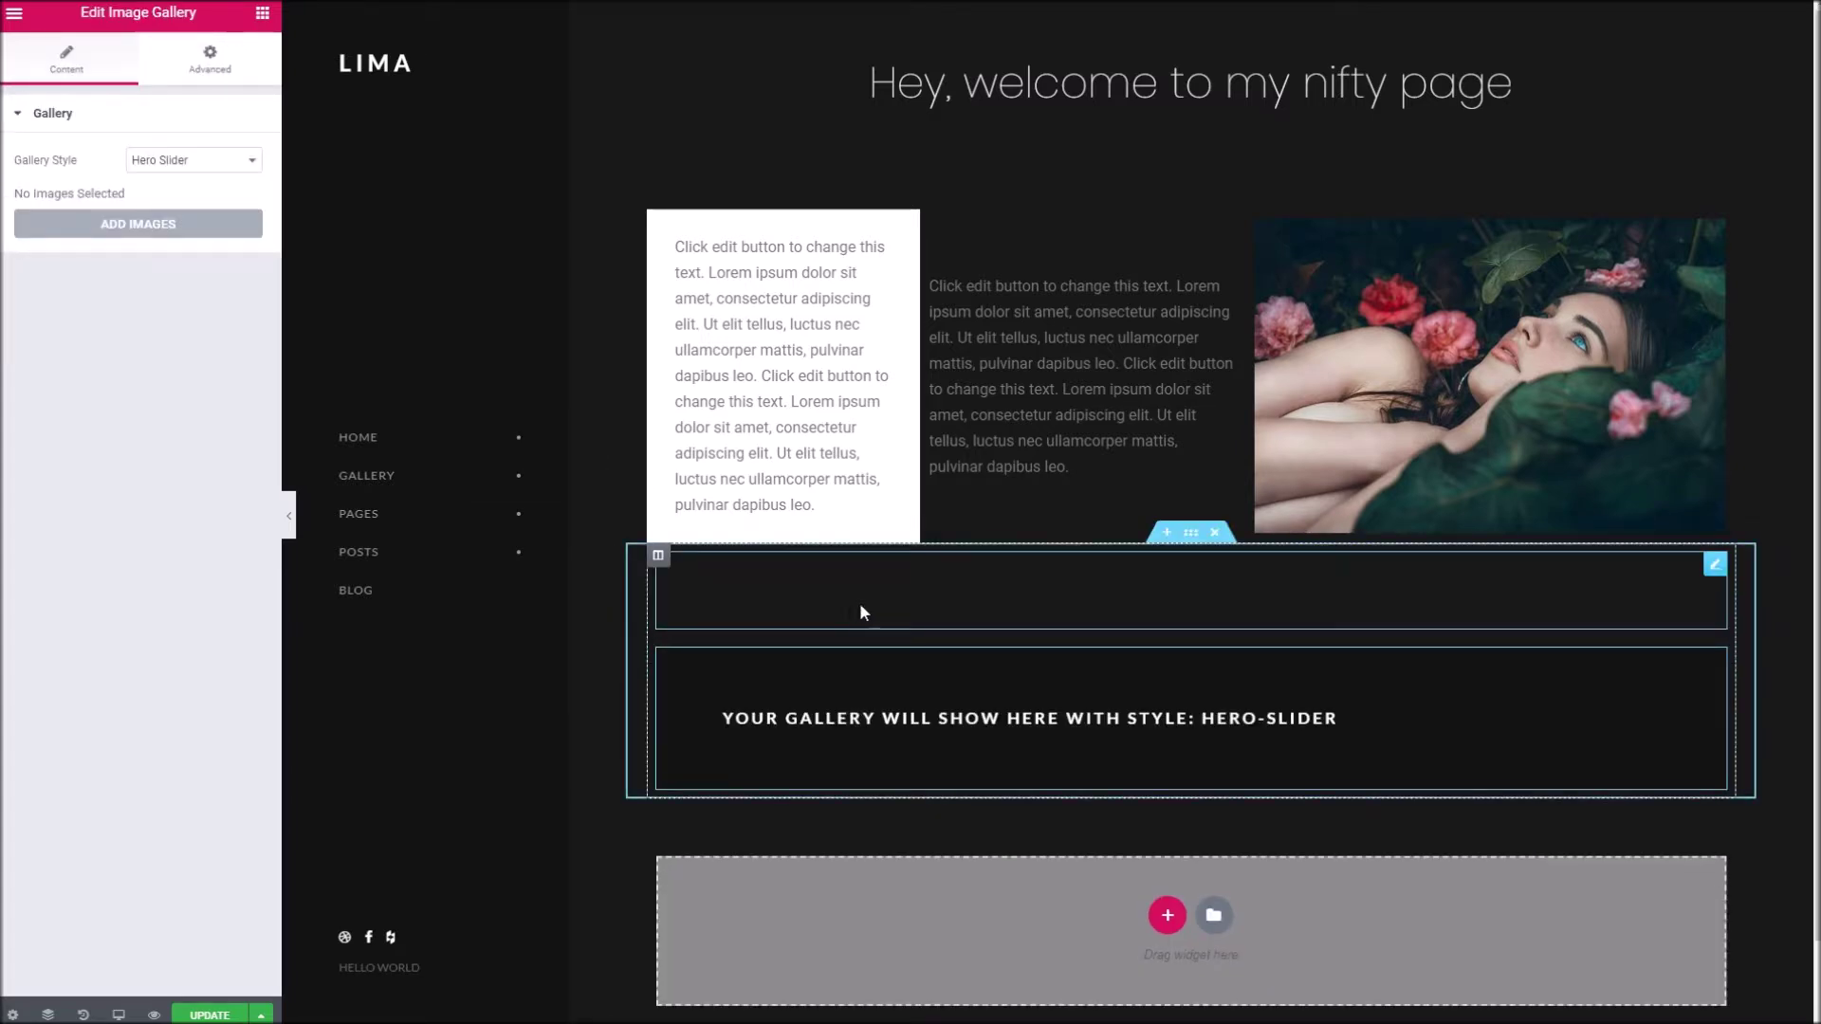
Keep the Hero Slider gallery style and insert a gallery of the images 14.jpg, about-me.jpg and 03-1.jpg
left_click(175, 167)
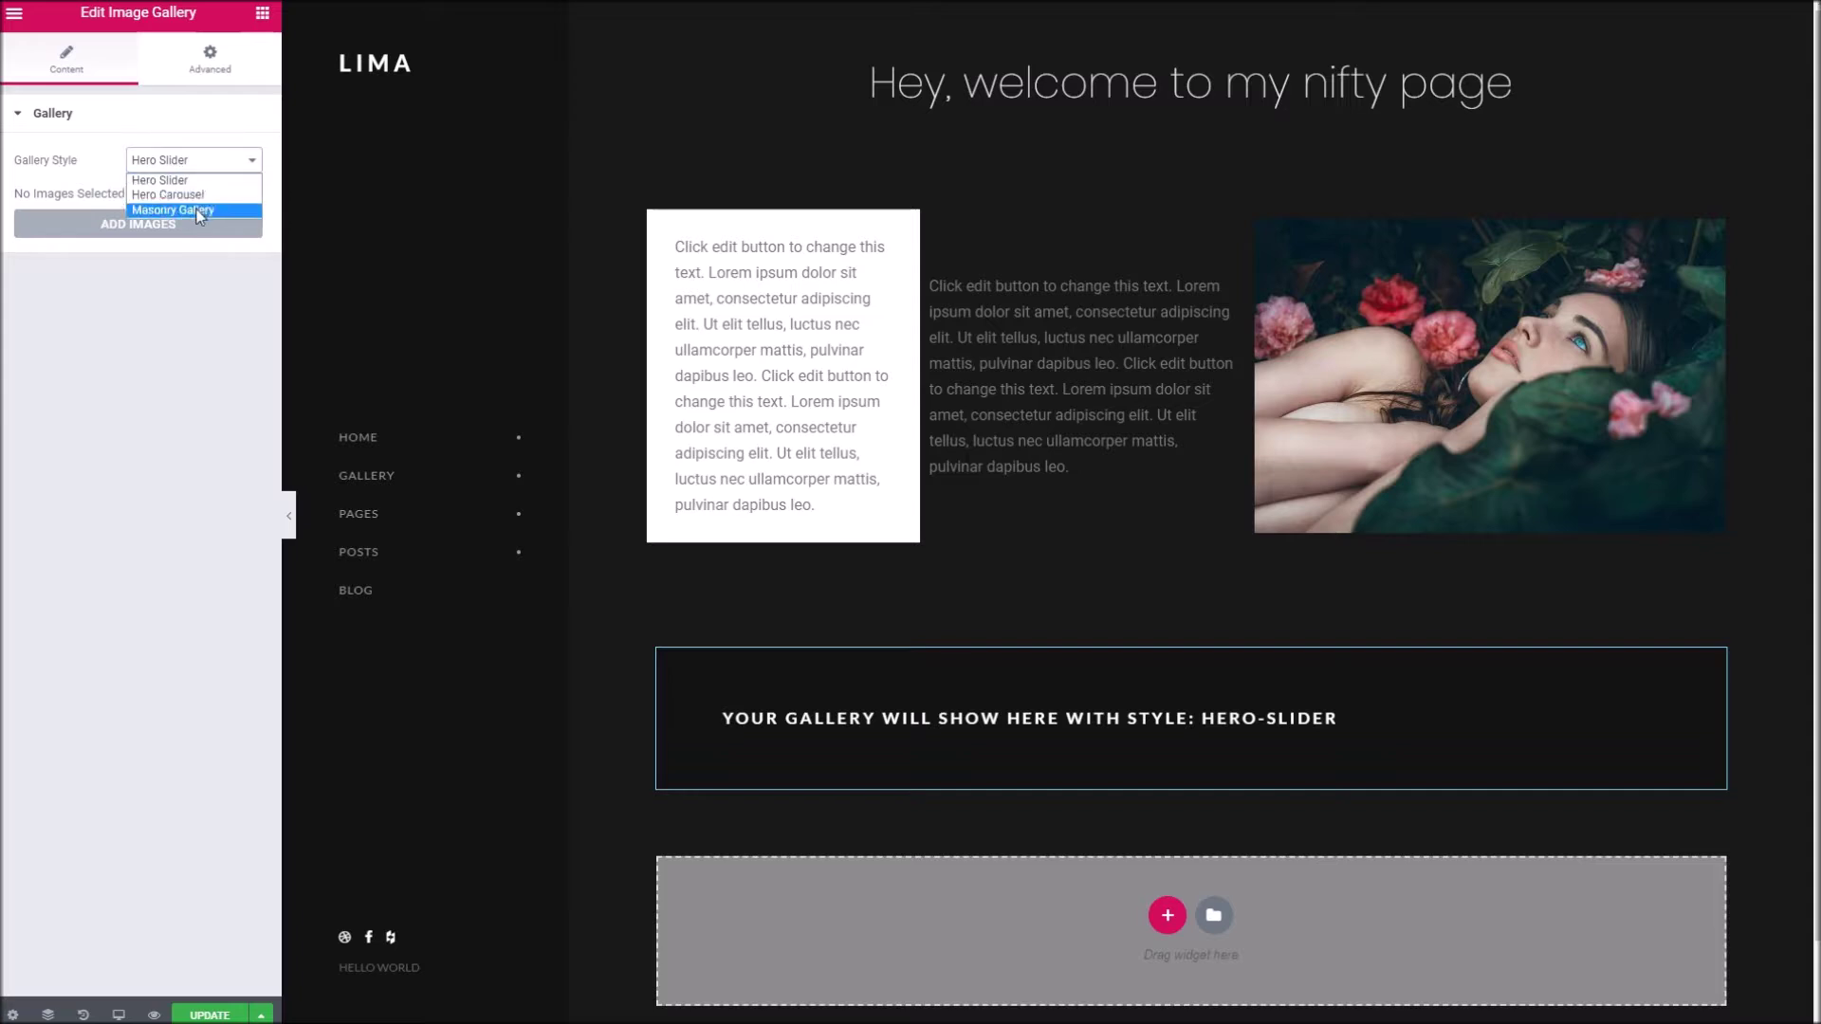
left_click(192, 158)
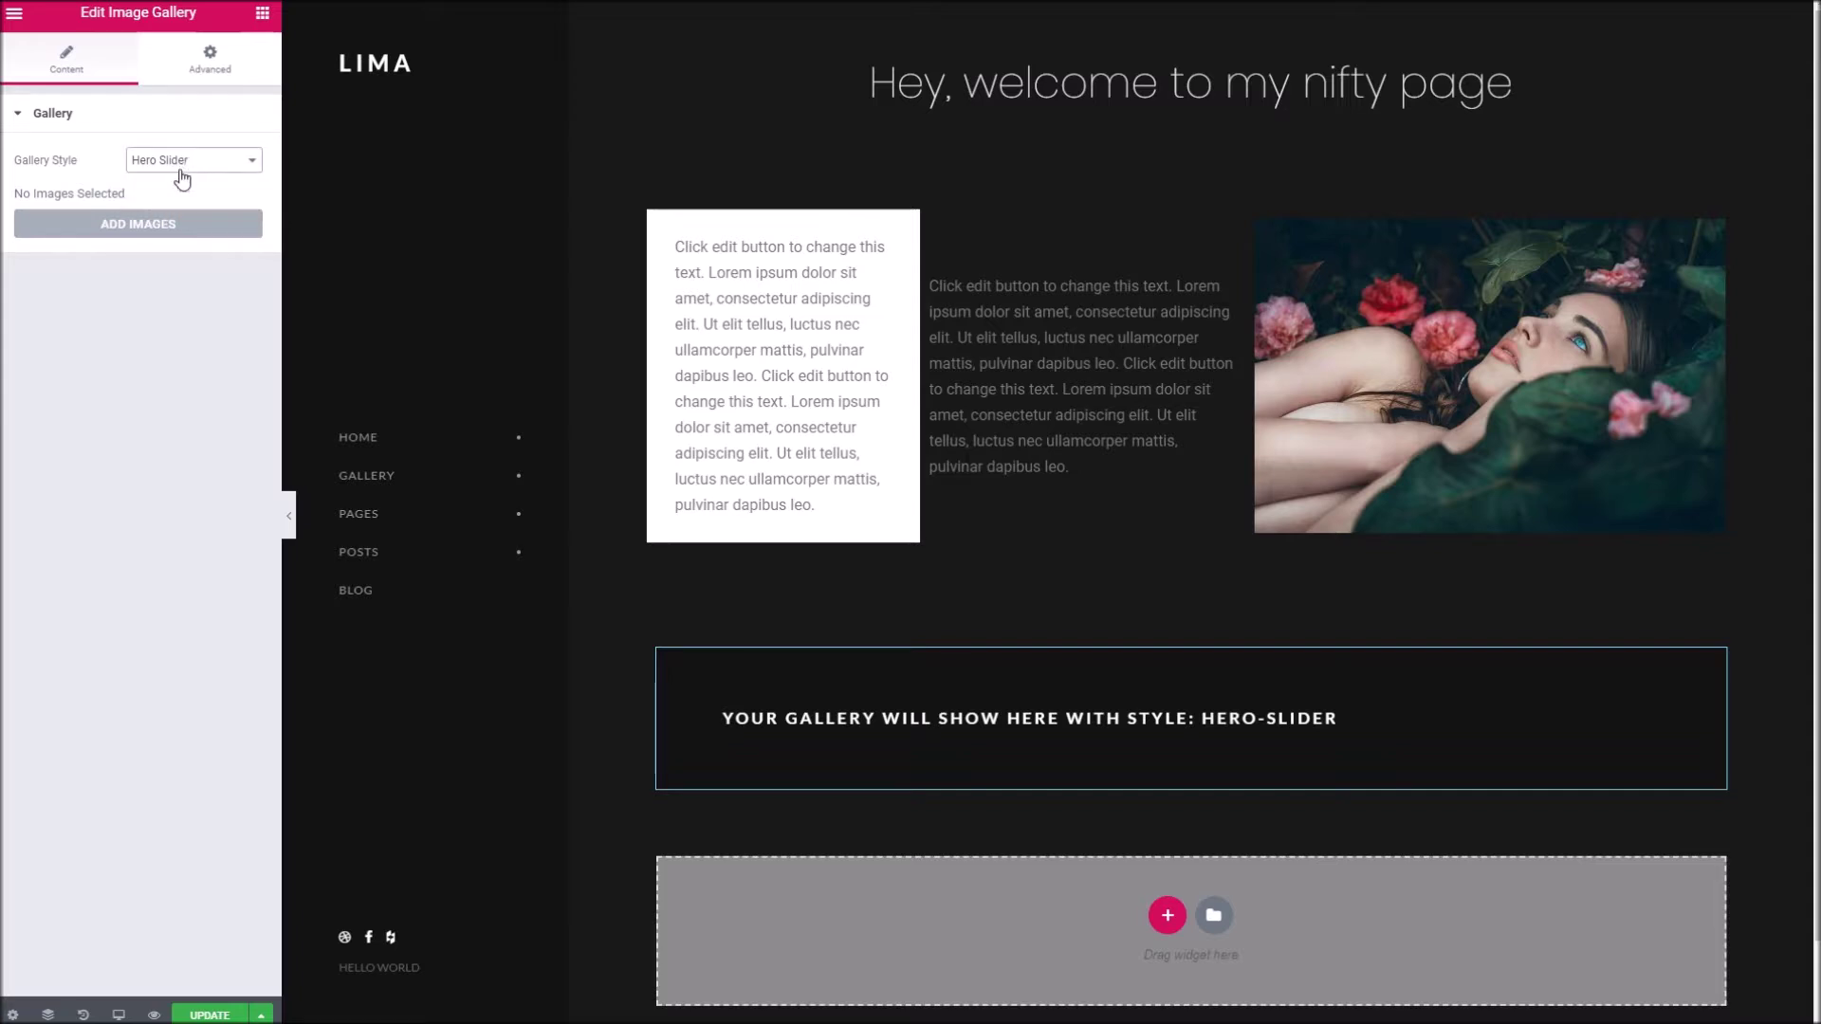
left_click(120, 226)
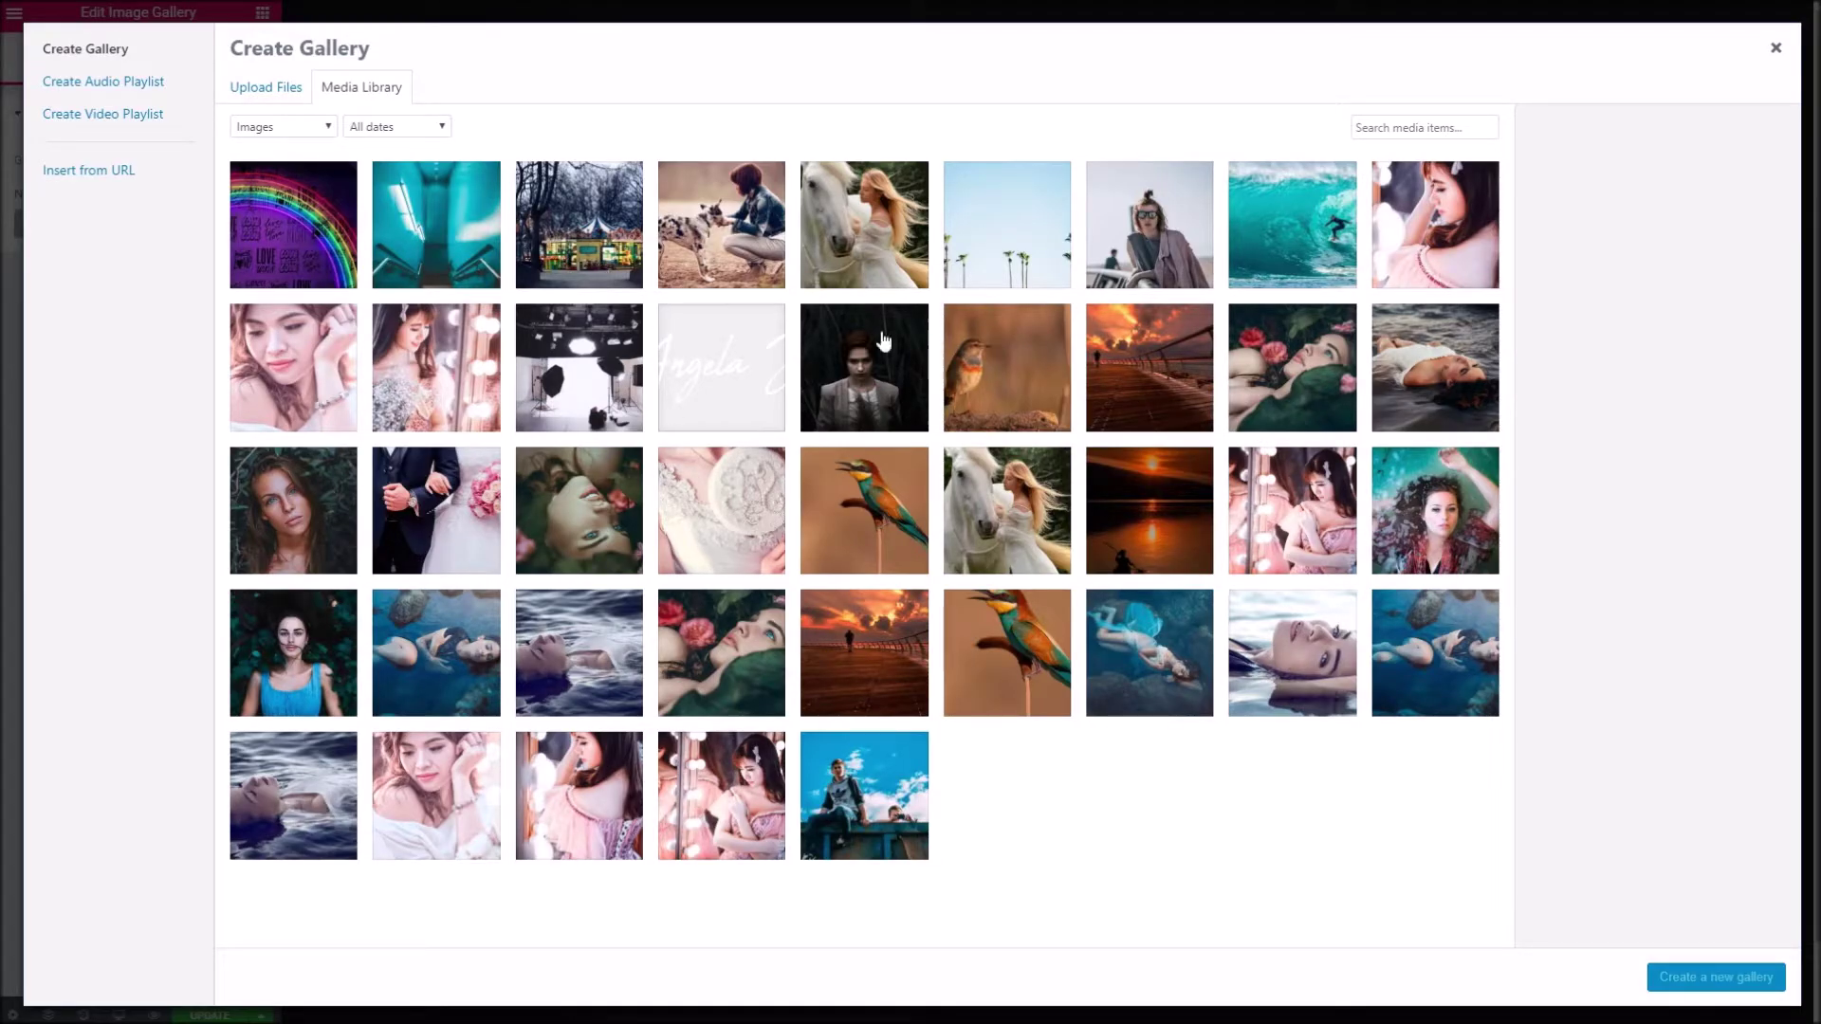
left_click(1301, 360)
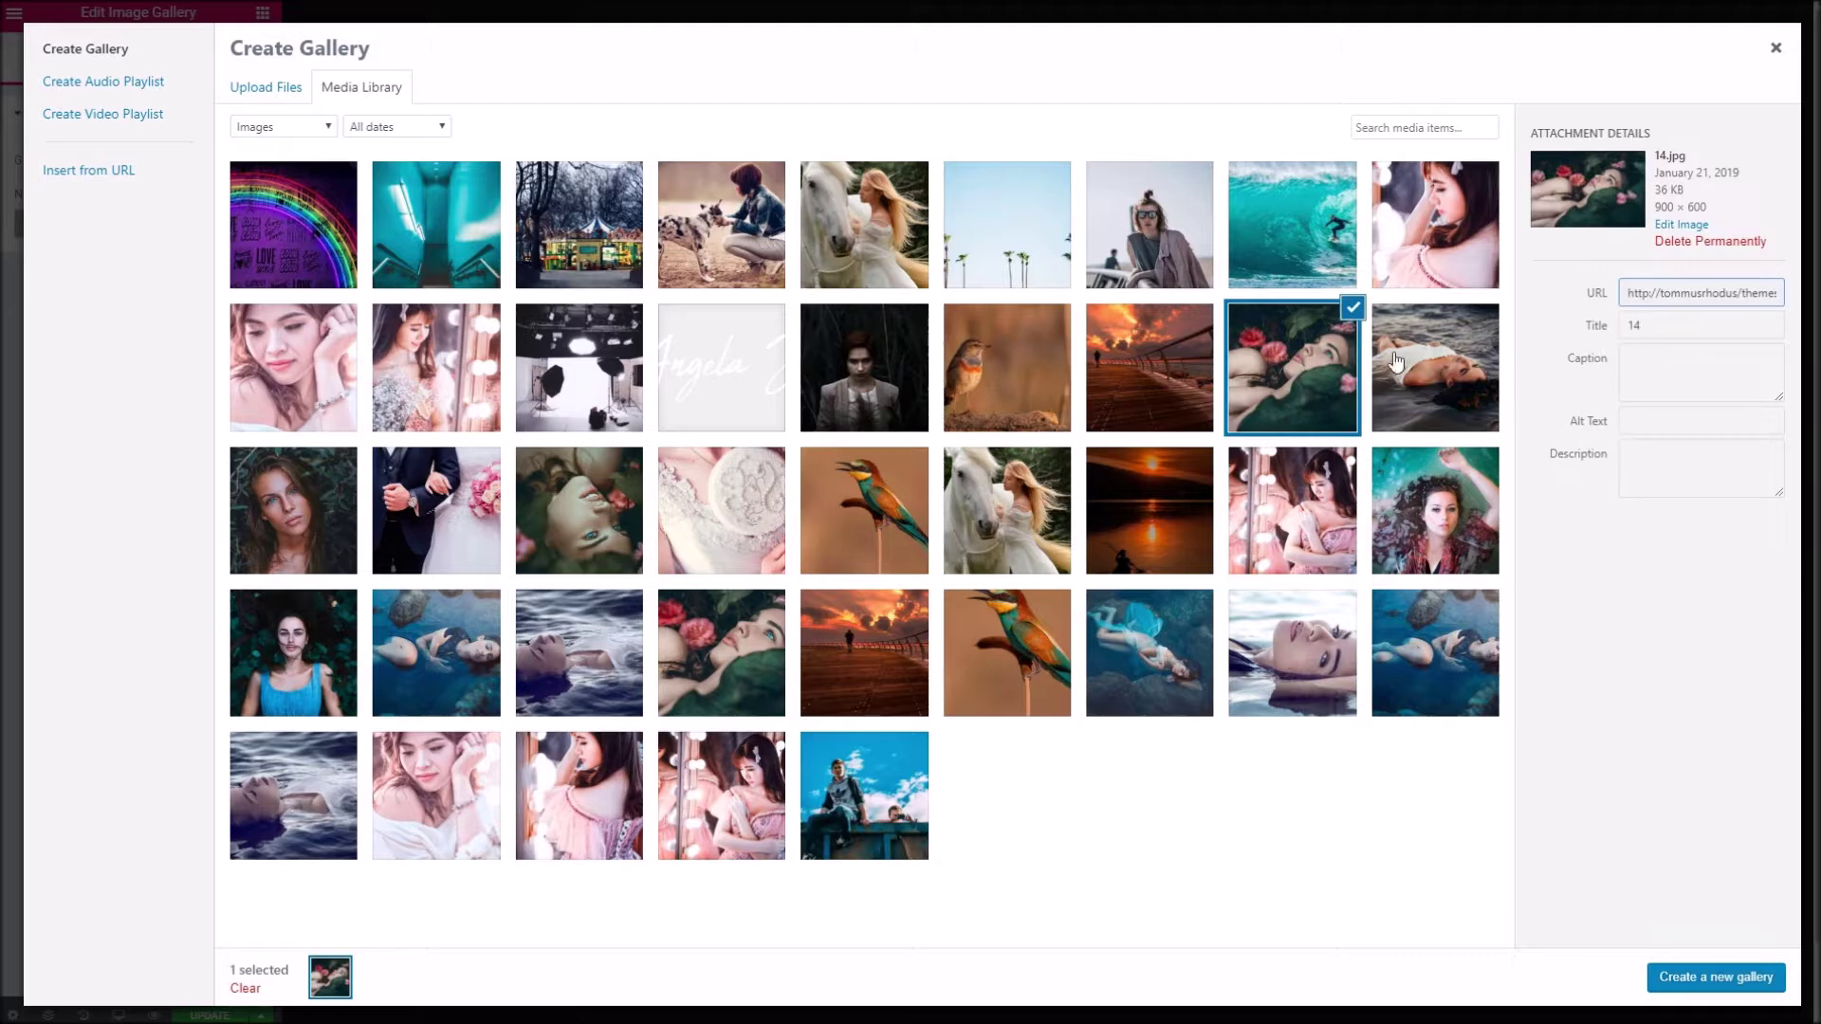
left_click(1443, 362)
left_click(1326, 363)
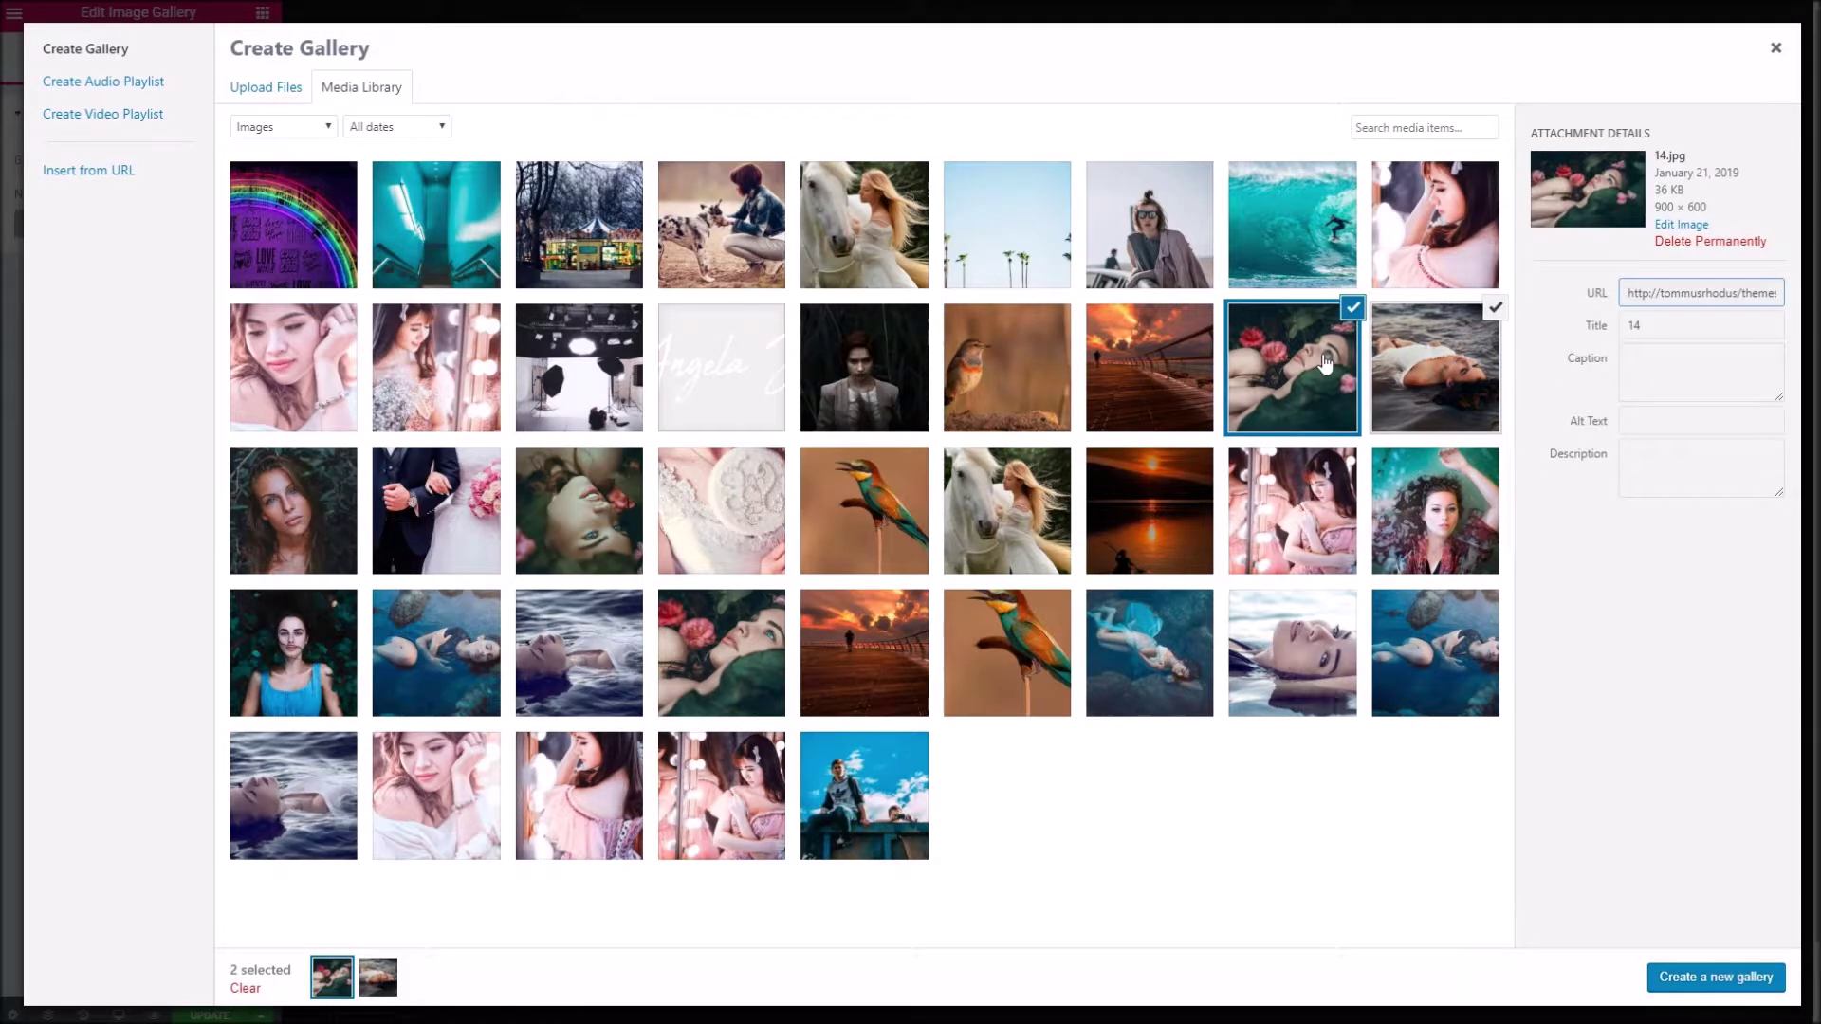
left_click(1494, 313)
left_click(894, 358)
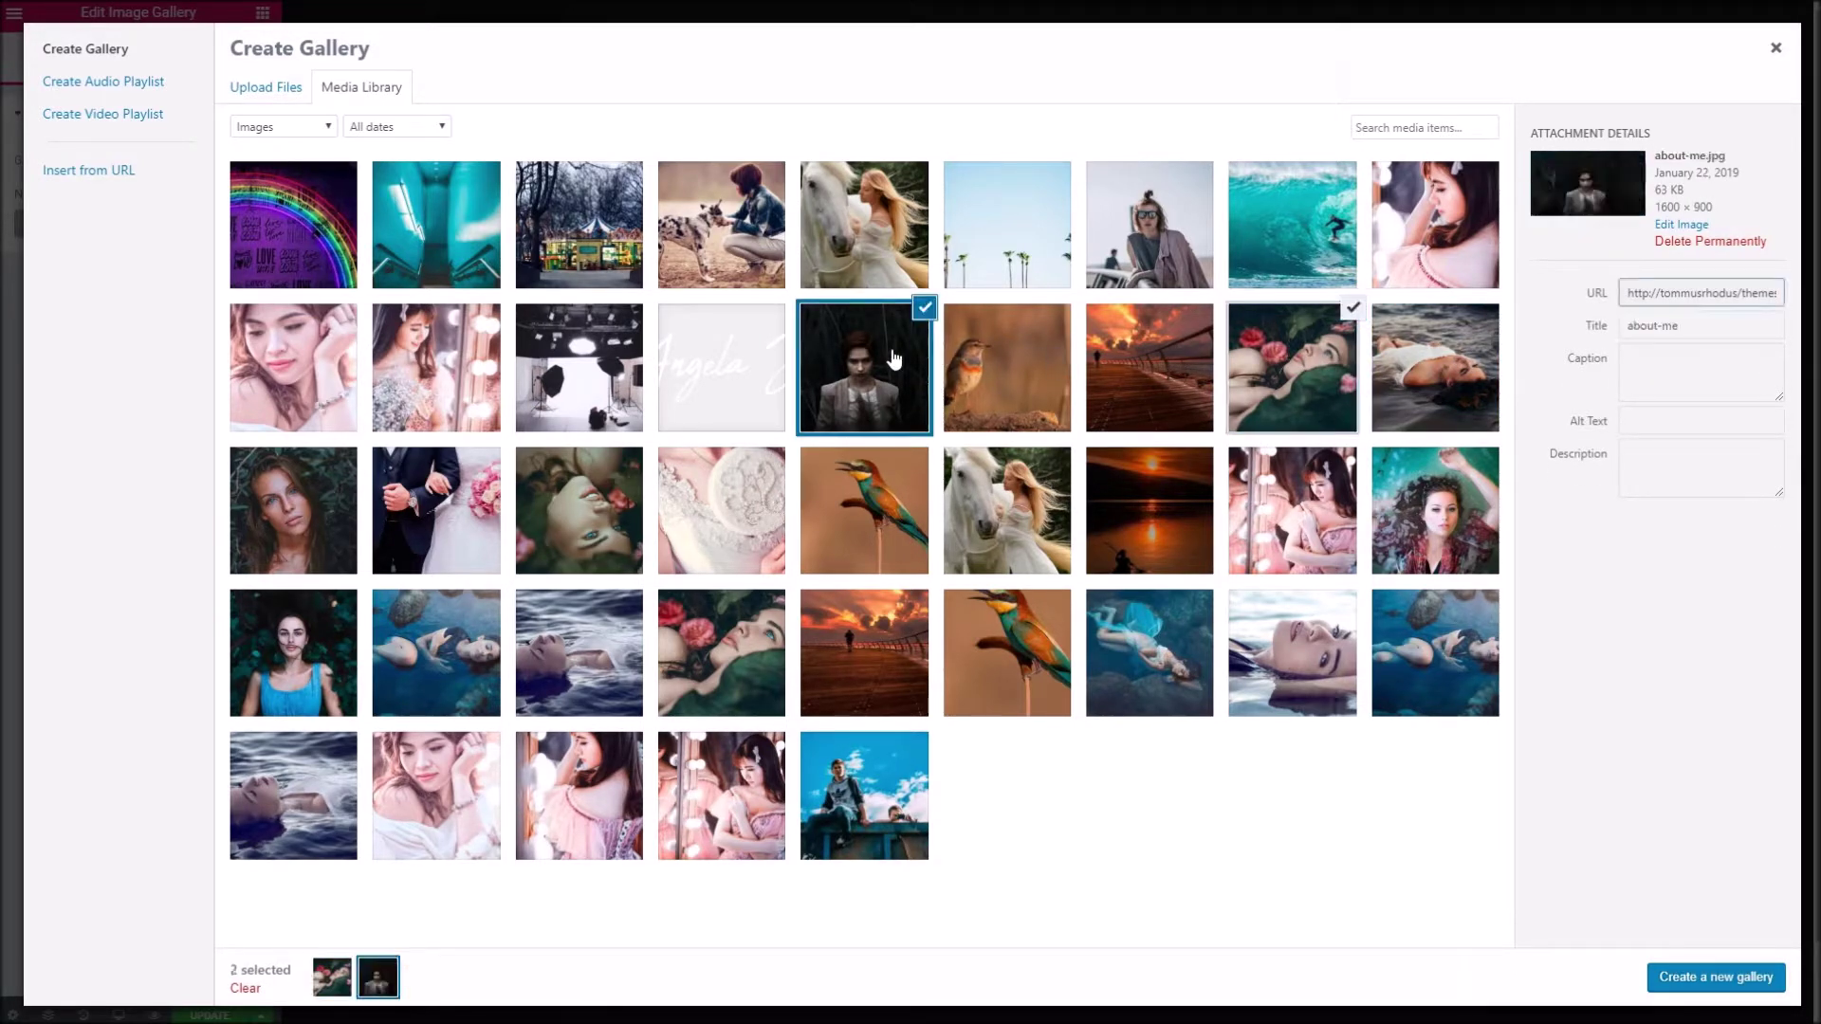
left_click(712, 216)
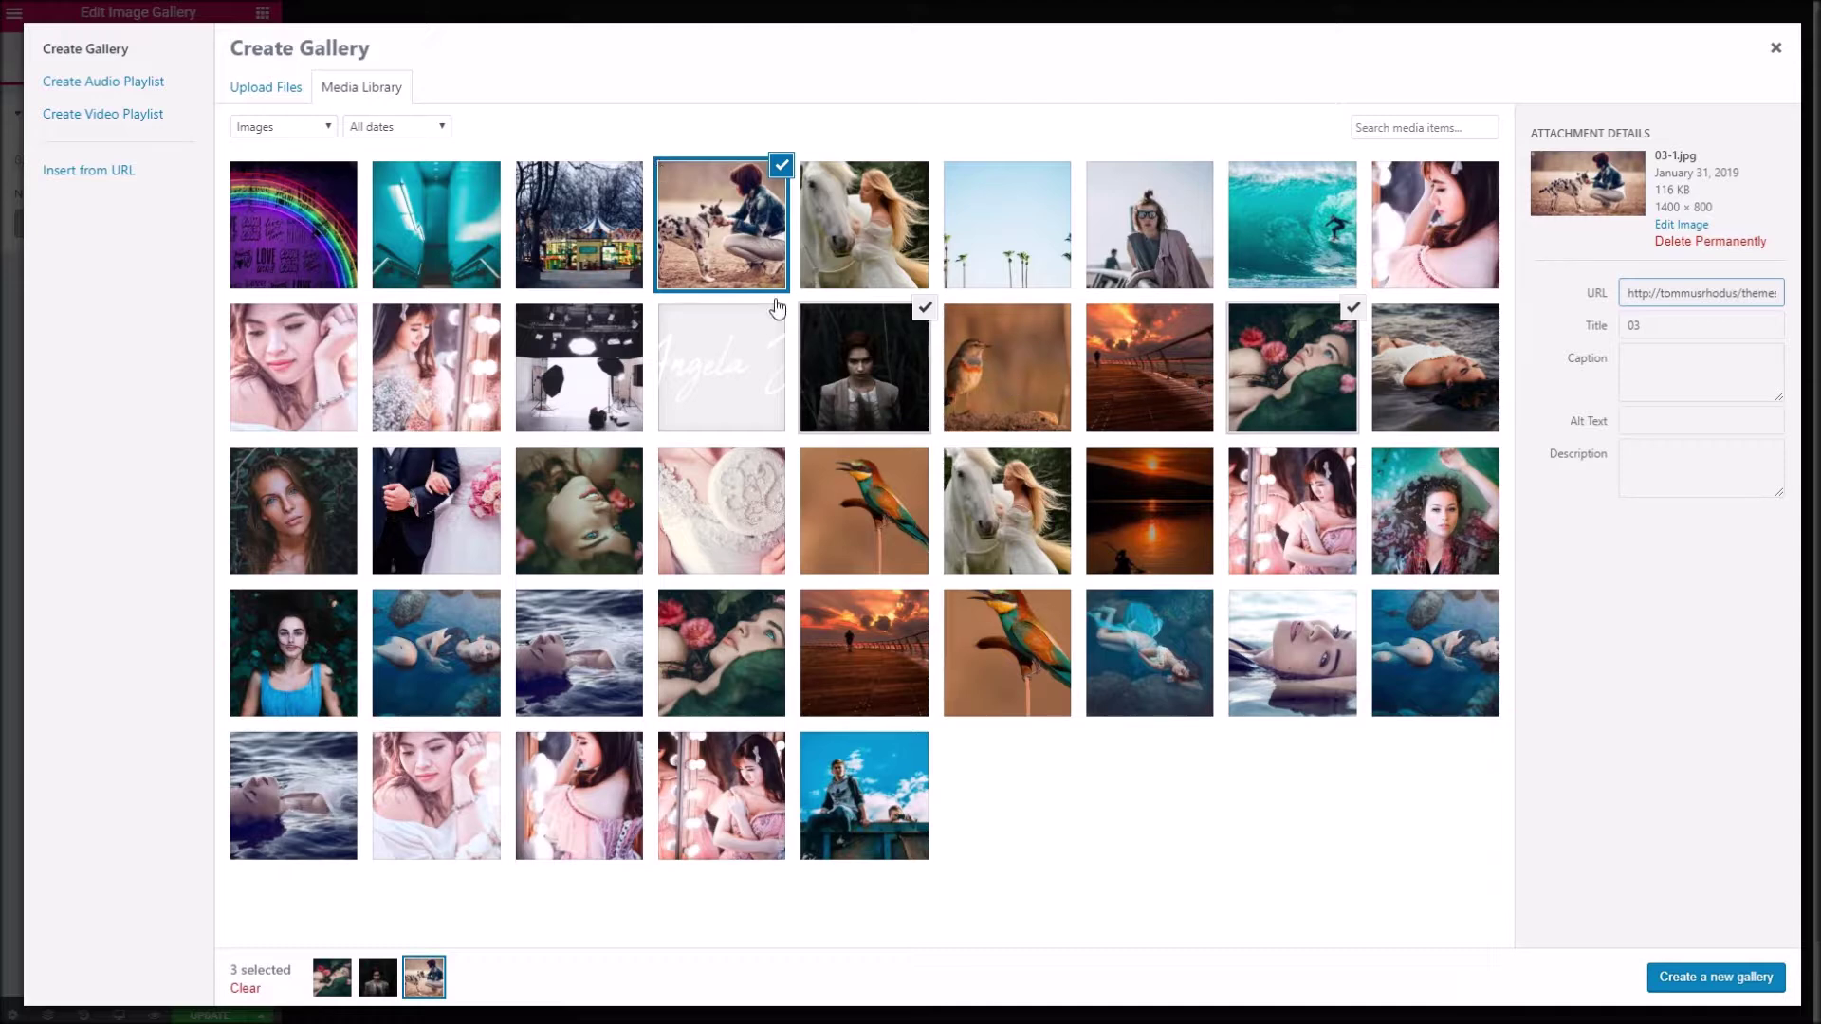
left_click(1731, 981)
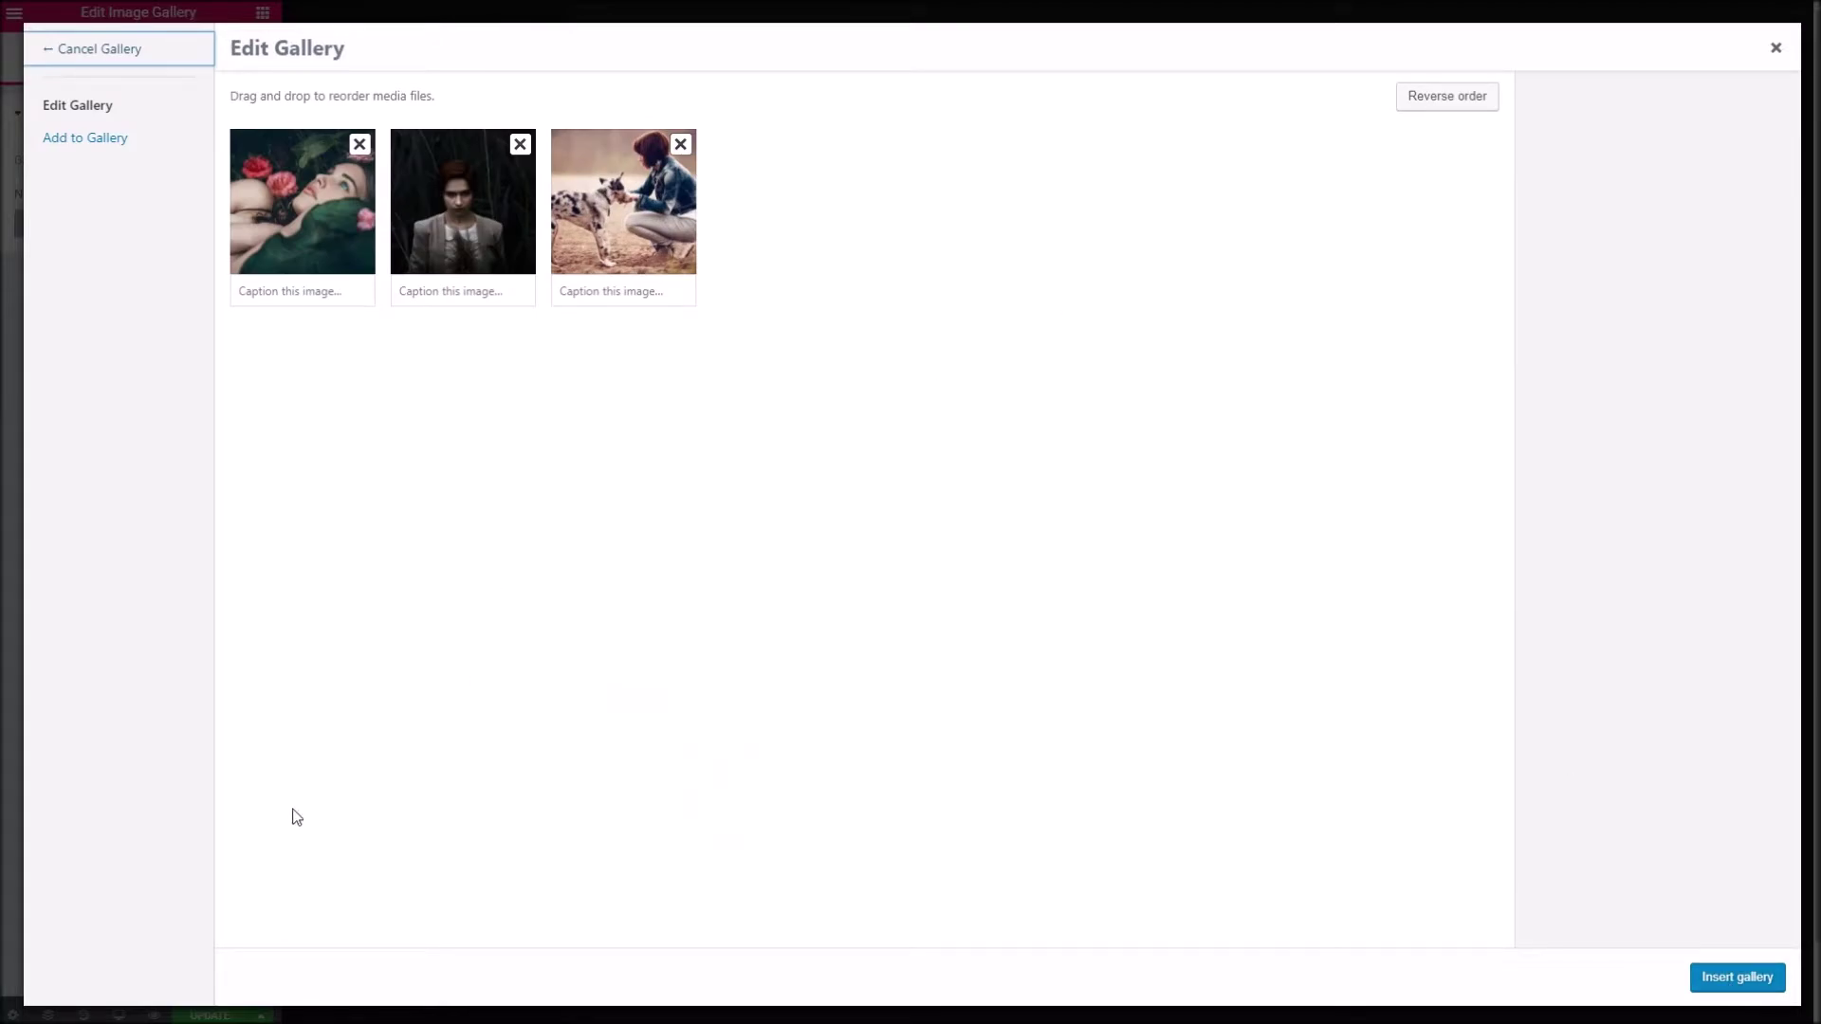
left_click(1736, 976)
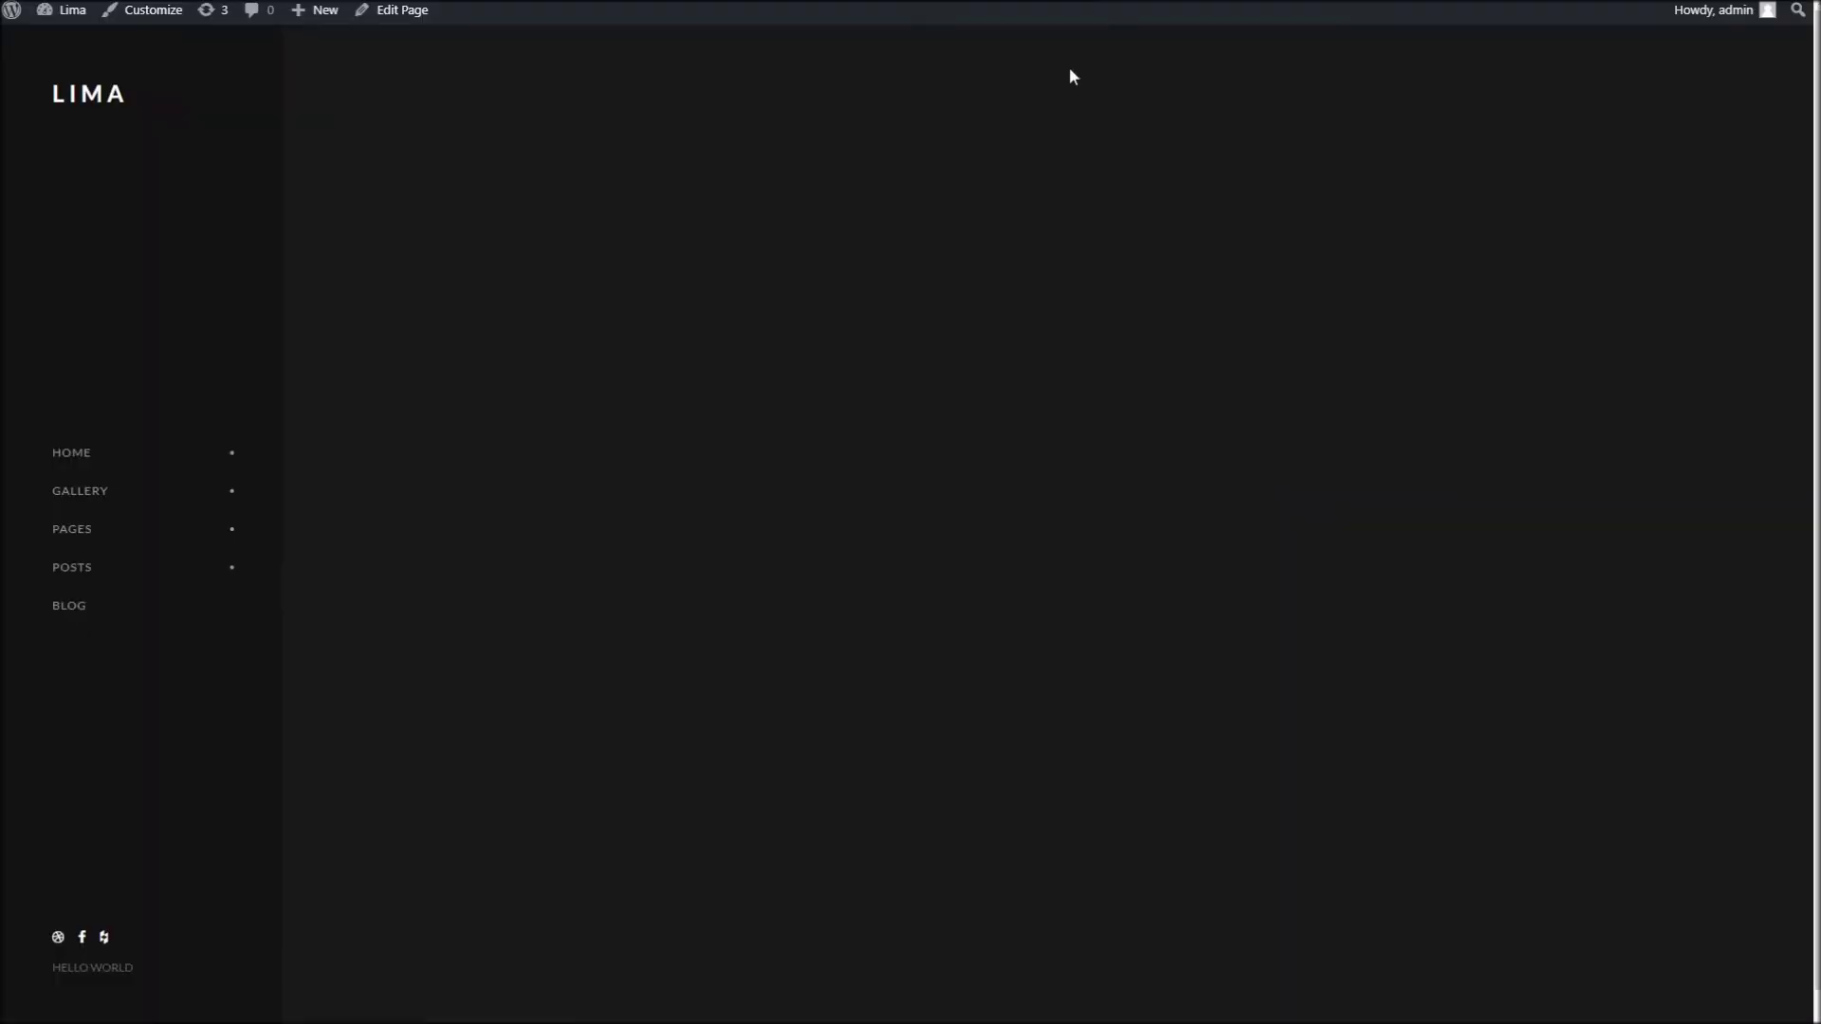
Reload the published page and review the heading, the three-column section and the gallery below it
right_click(955, 224)
left_click(1011, 281)
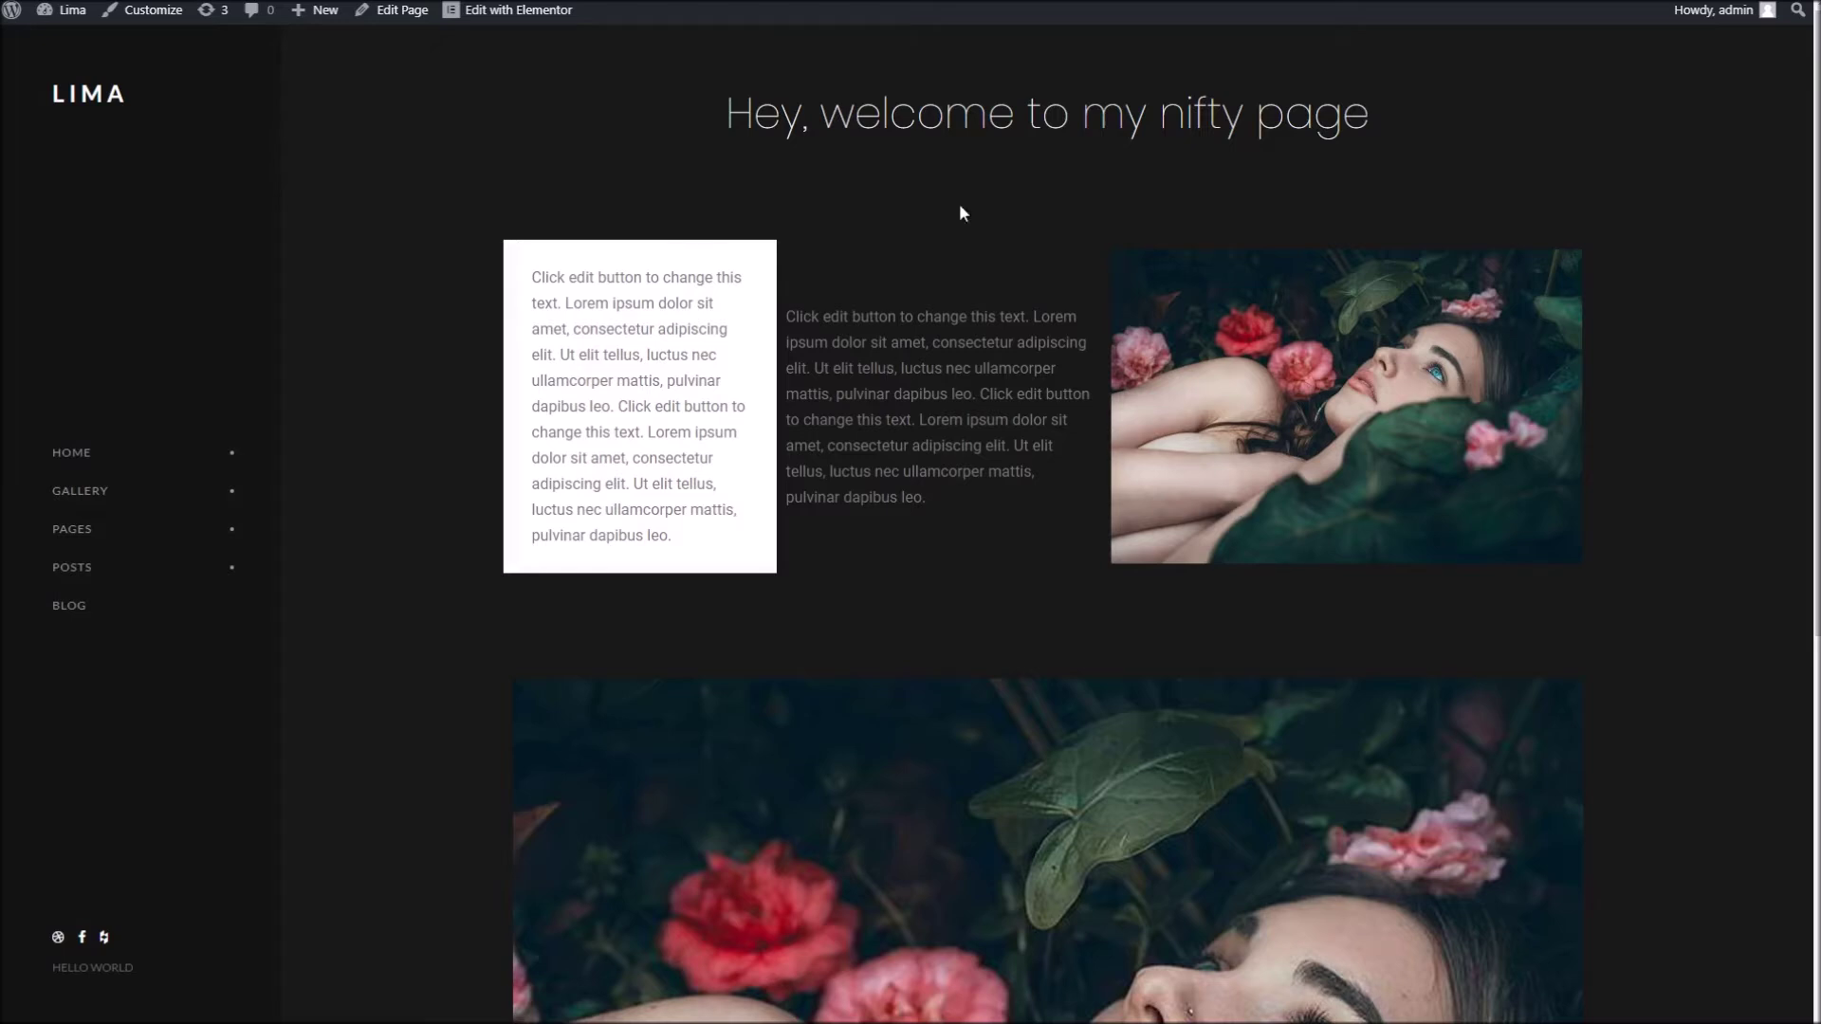
left_click_drag(713, 127, 1371, 121)
left_click(1077, 351)
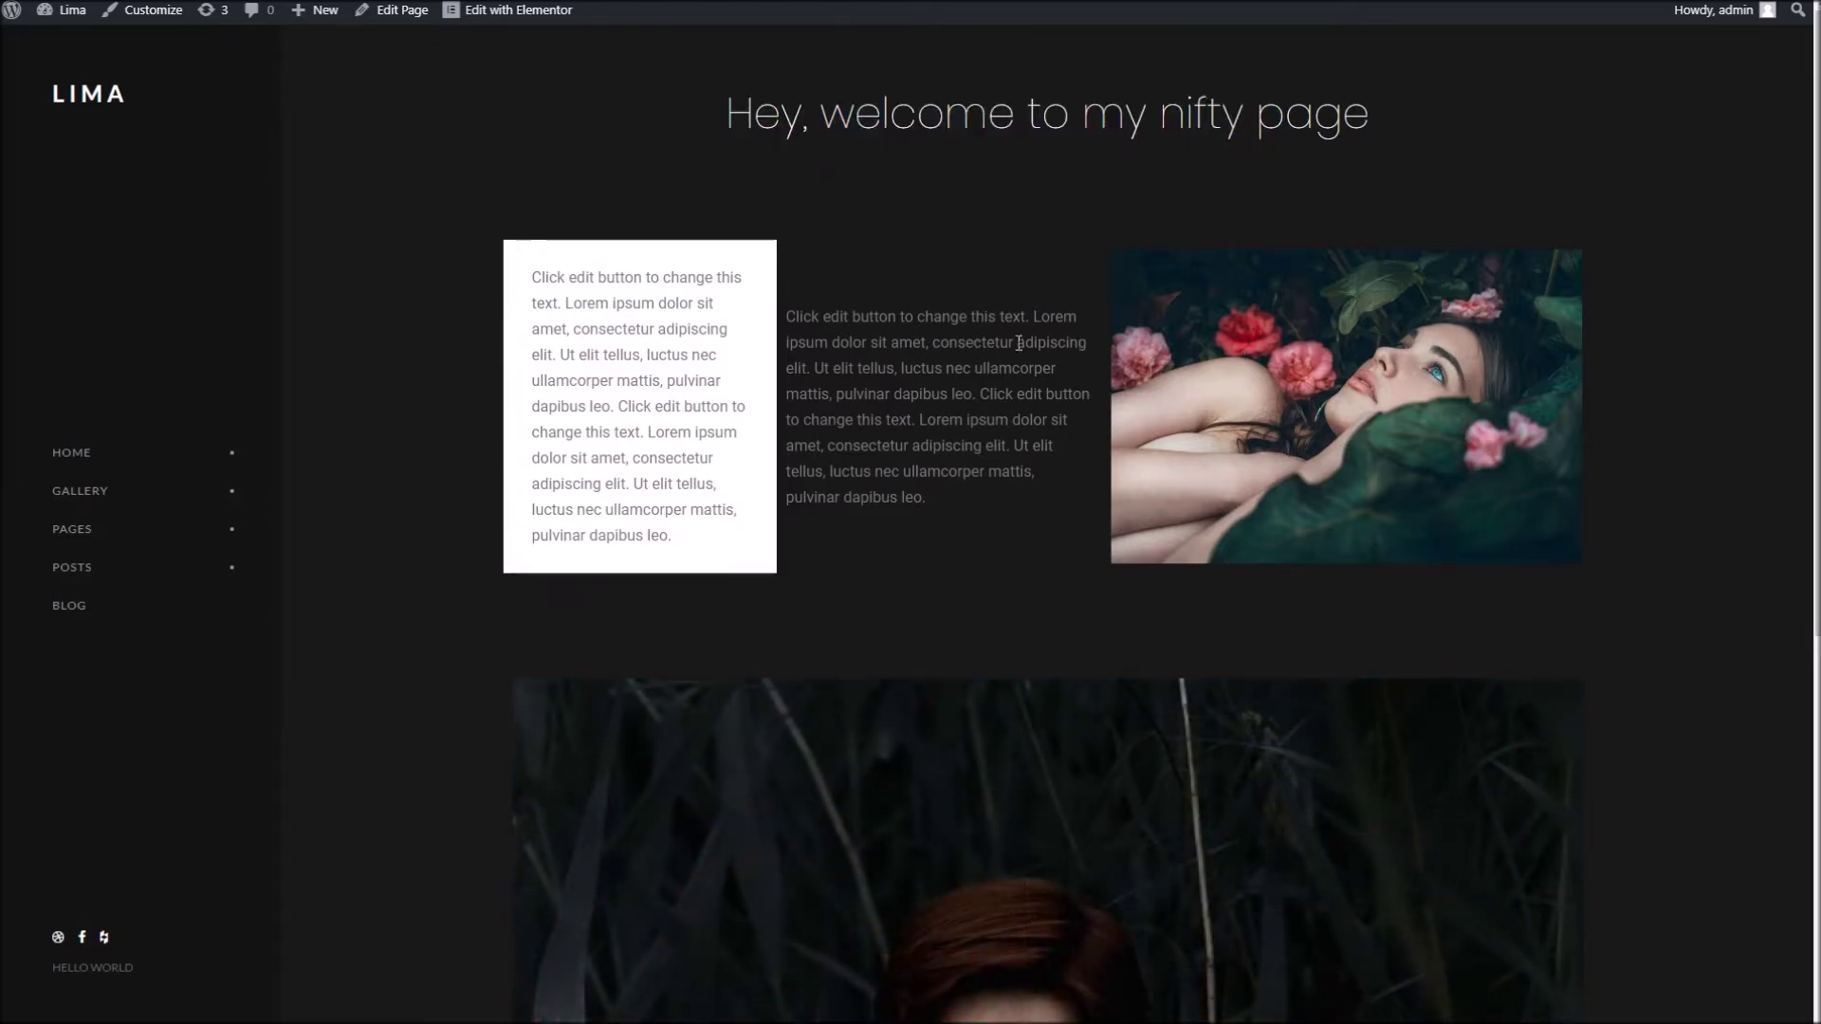
scroll(853, 408, "down", 6)
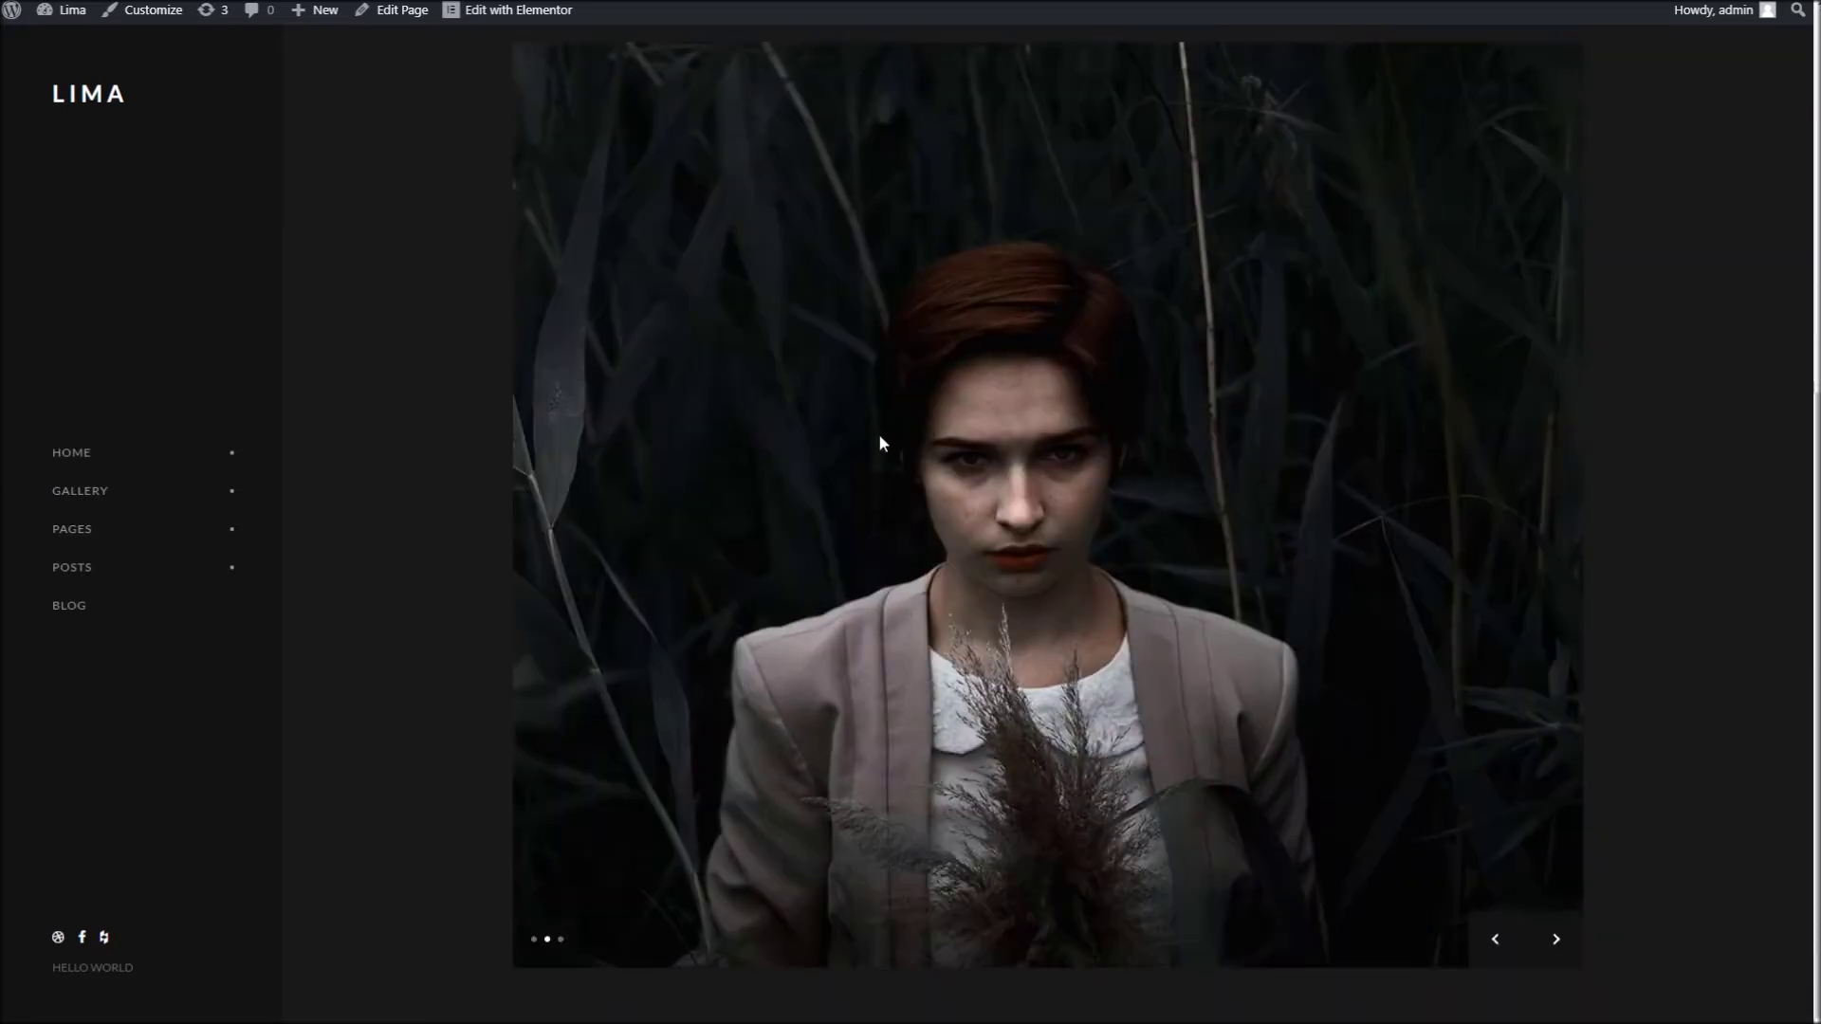
Page through the hero slider's images on the published page to check the transitions
left_click(1556, 941)
left_click(1556, 941)
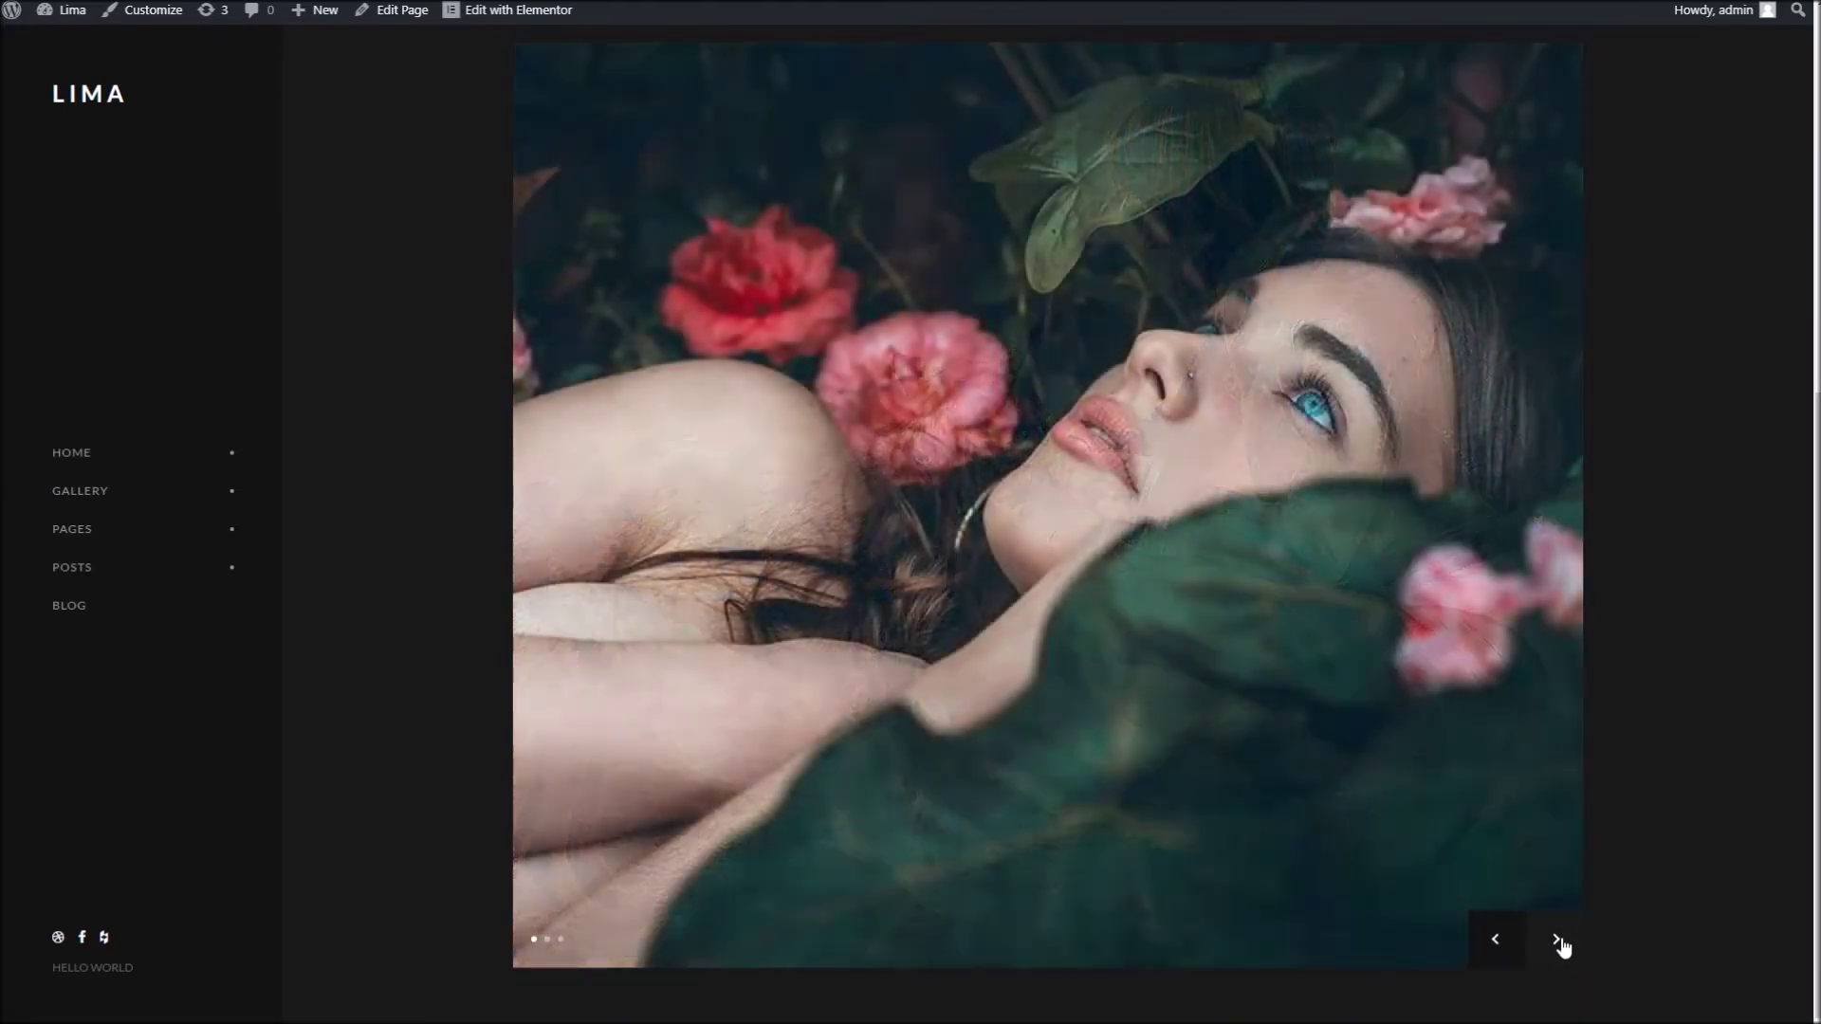
left_click(1557, 943)
left_click(1558, 942)
left_click(1558, 942)
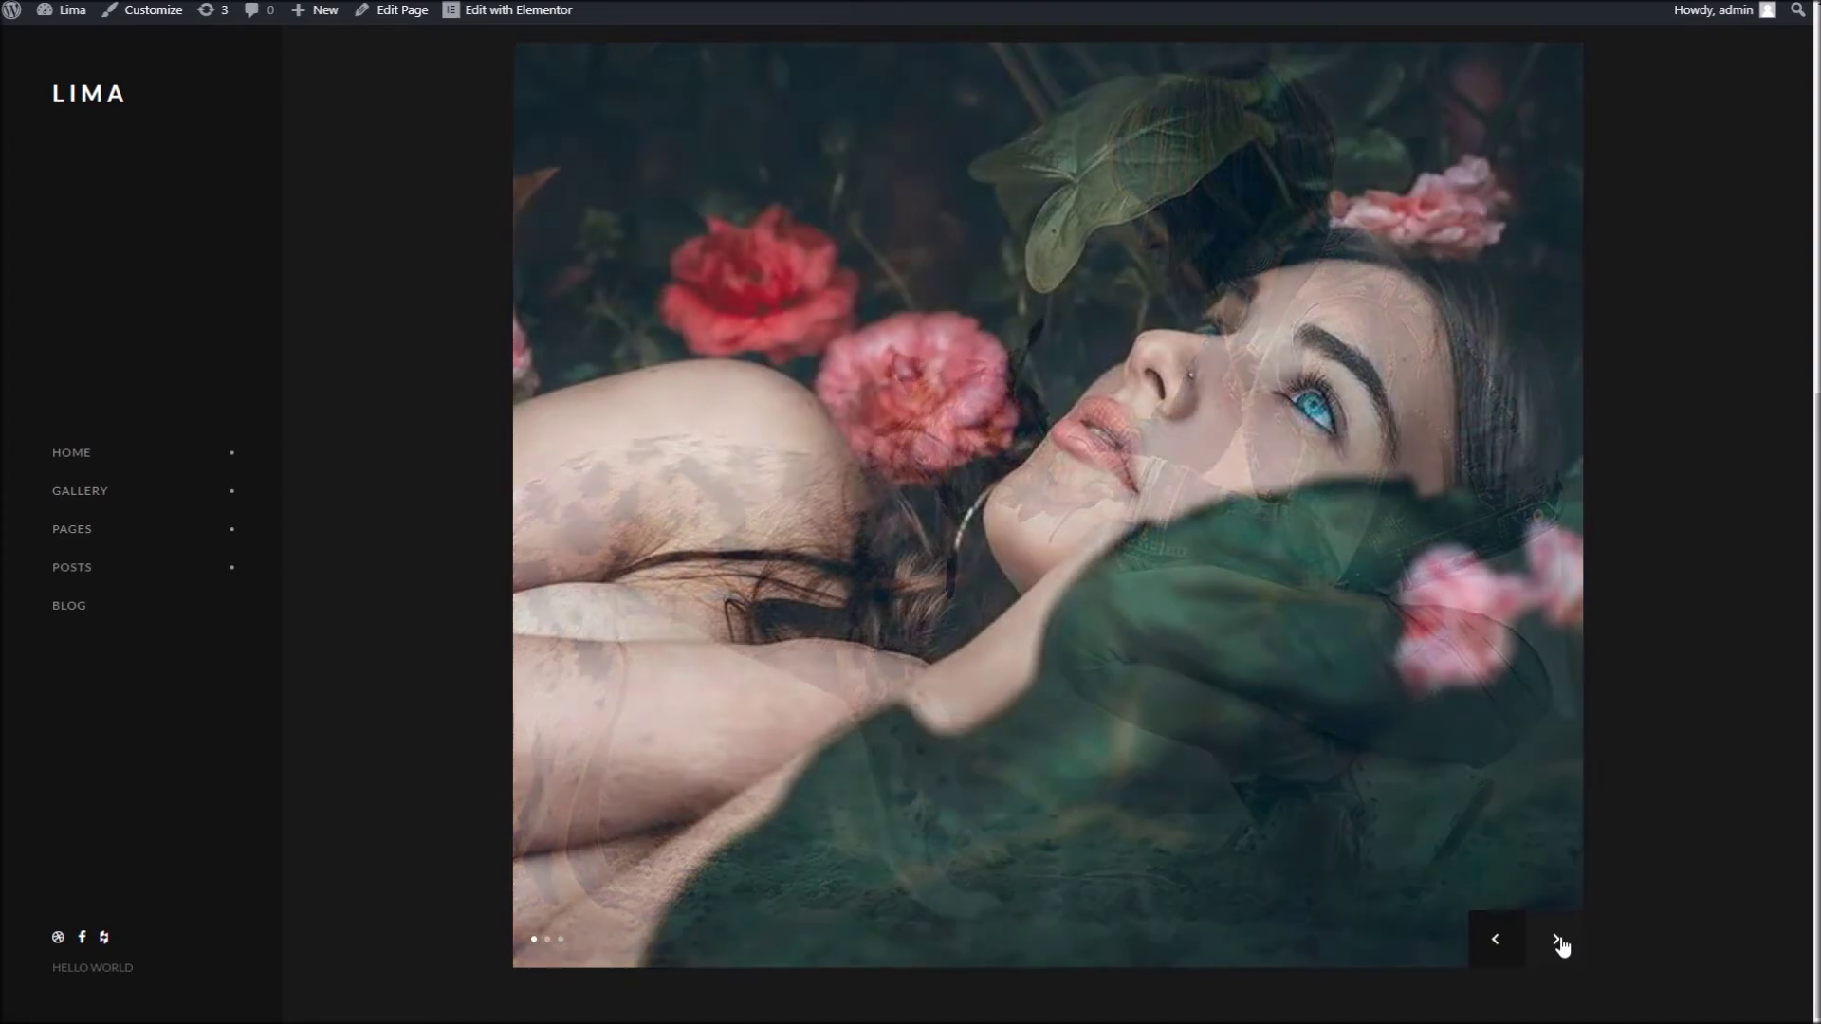
left_click(1558, 942)
left_click(1557, 943)
left_click(1557, 943)
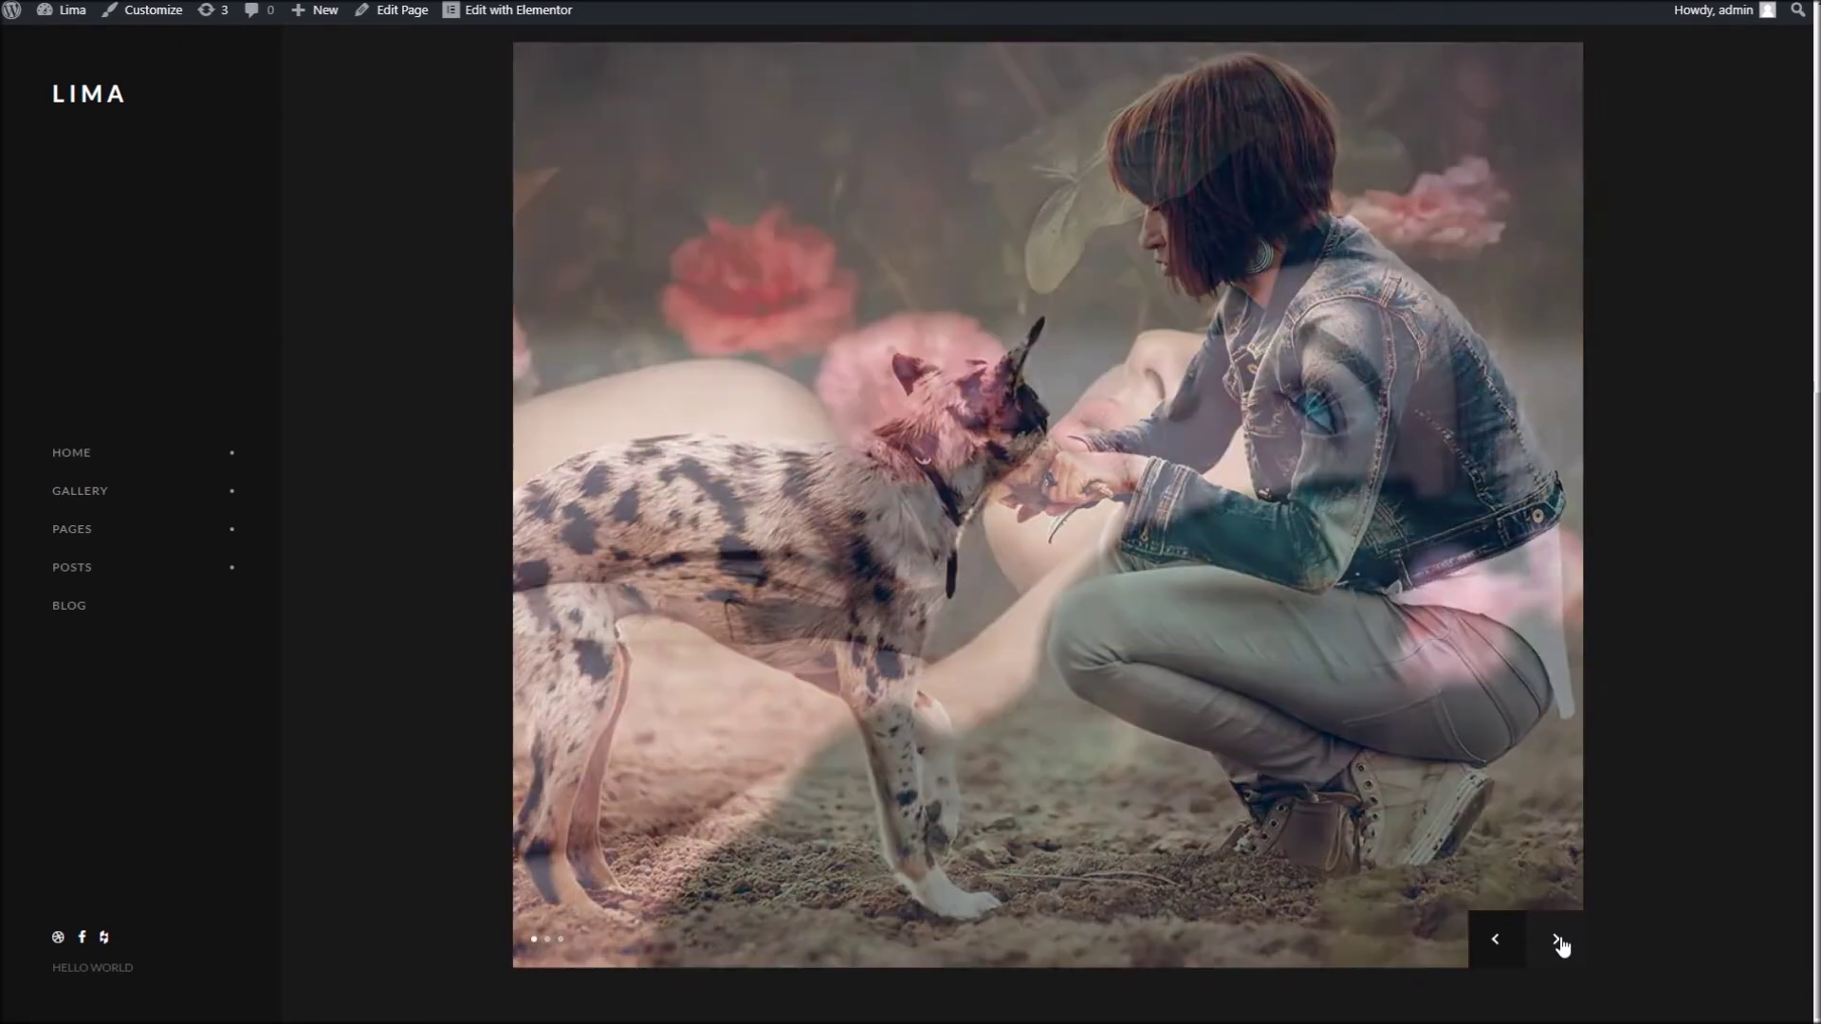
left_click(1558, 943)
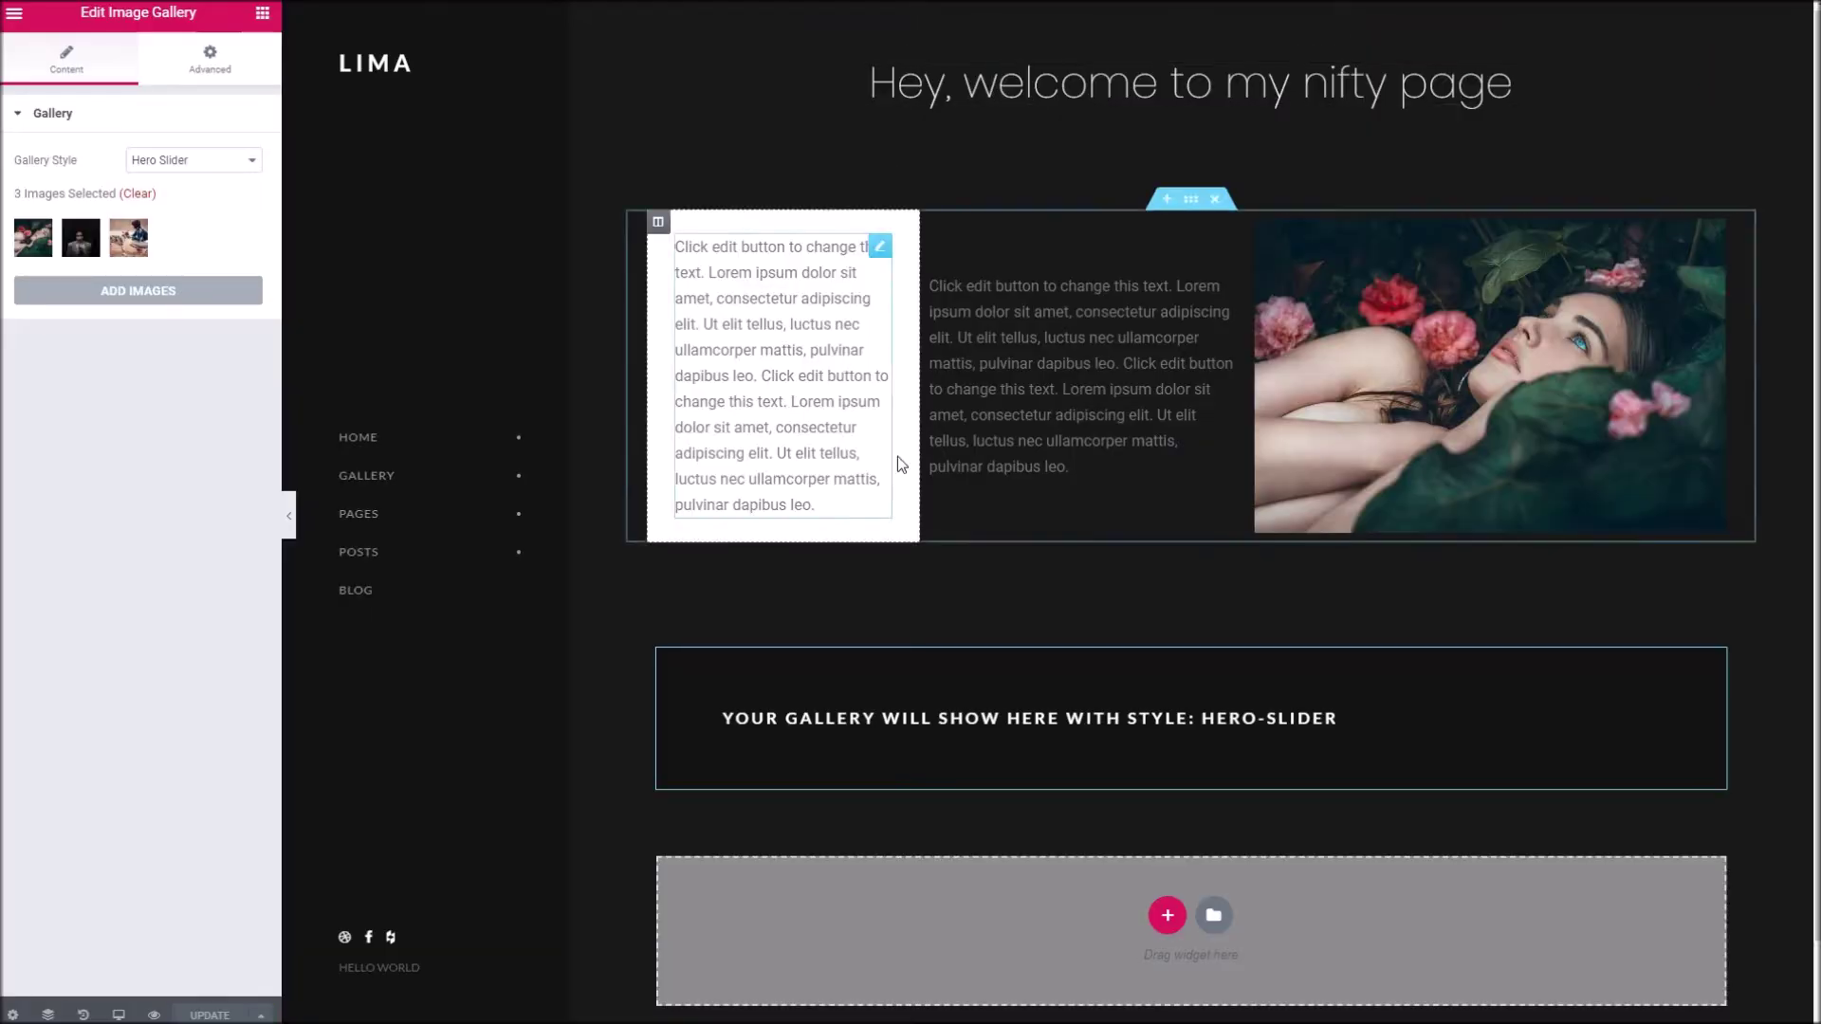
Change the gallery style to Hero Carousel and update the page
scroll(1128, 573, "down", 1)
left_click(191, 168)
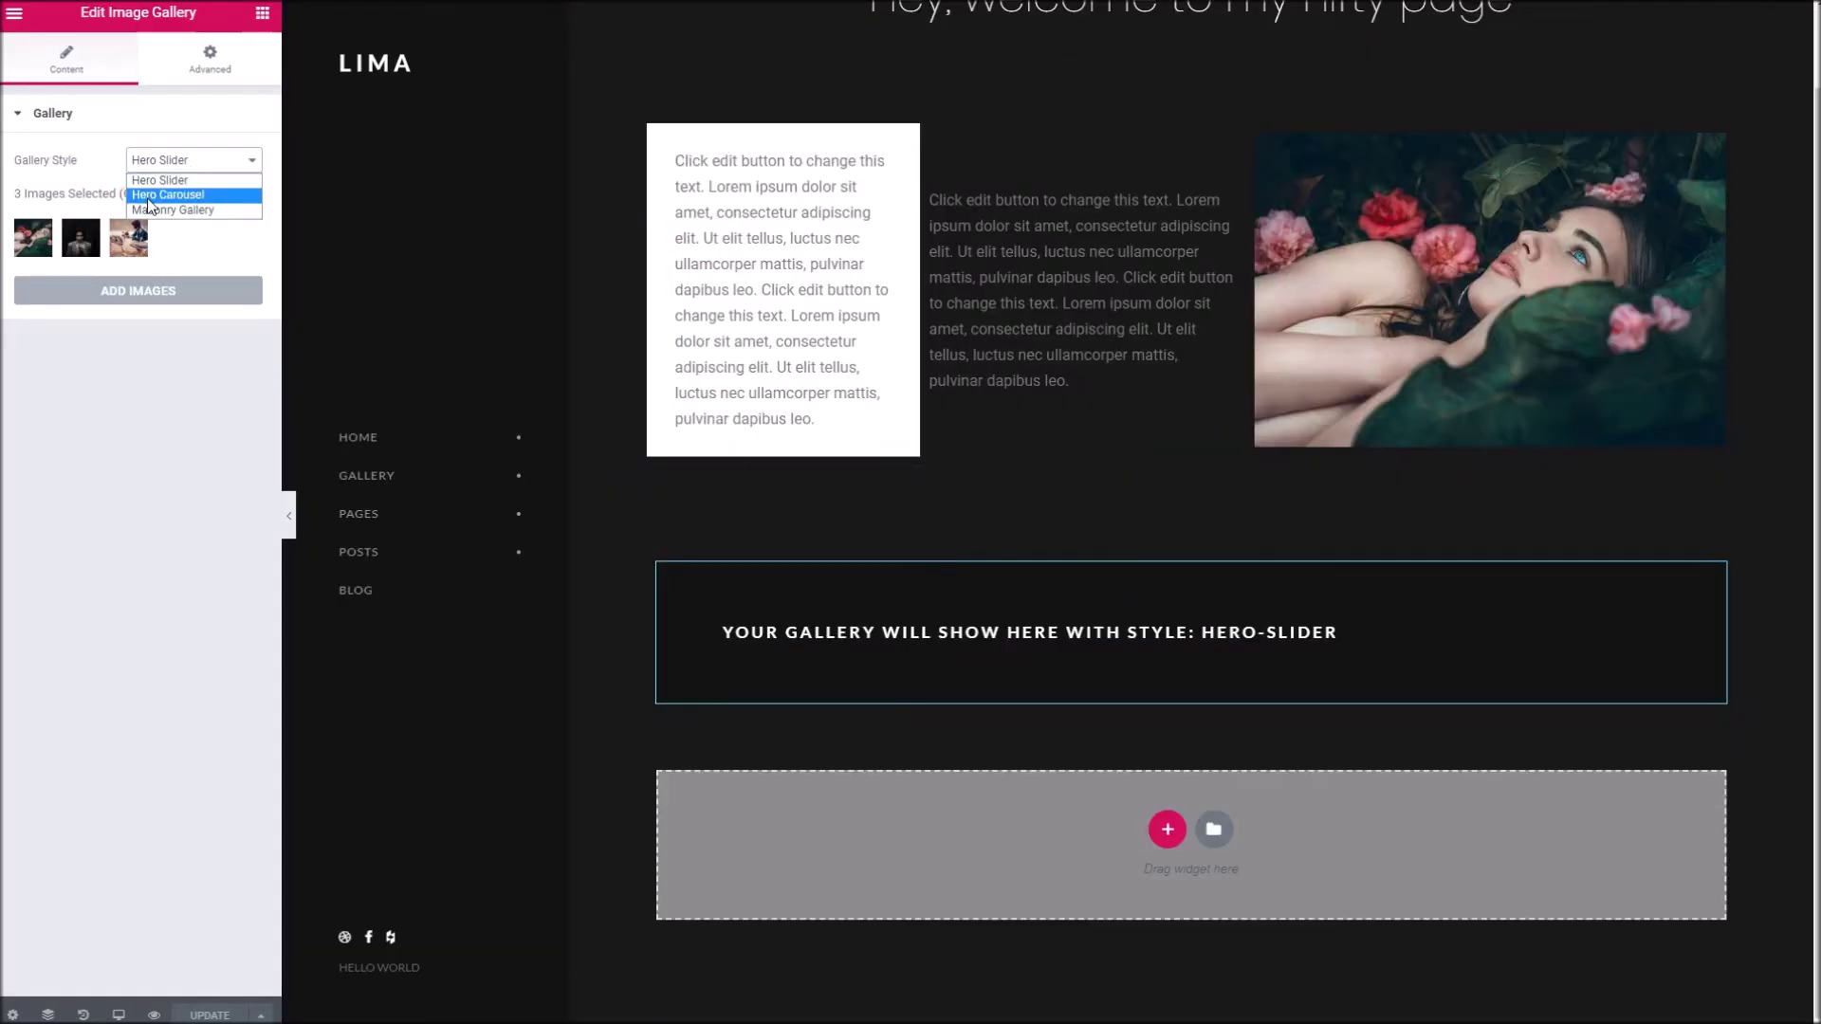
left_click(167, 194)
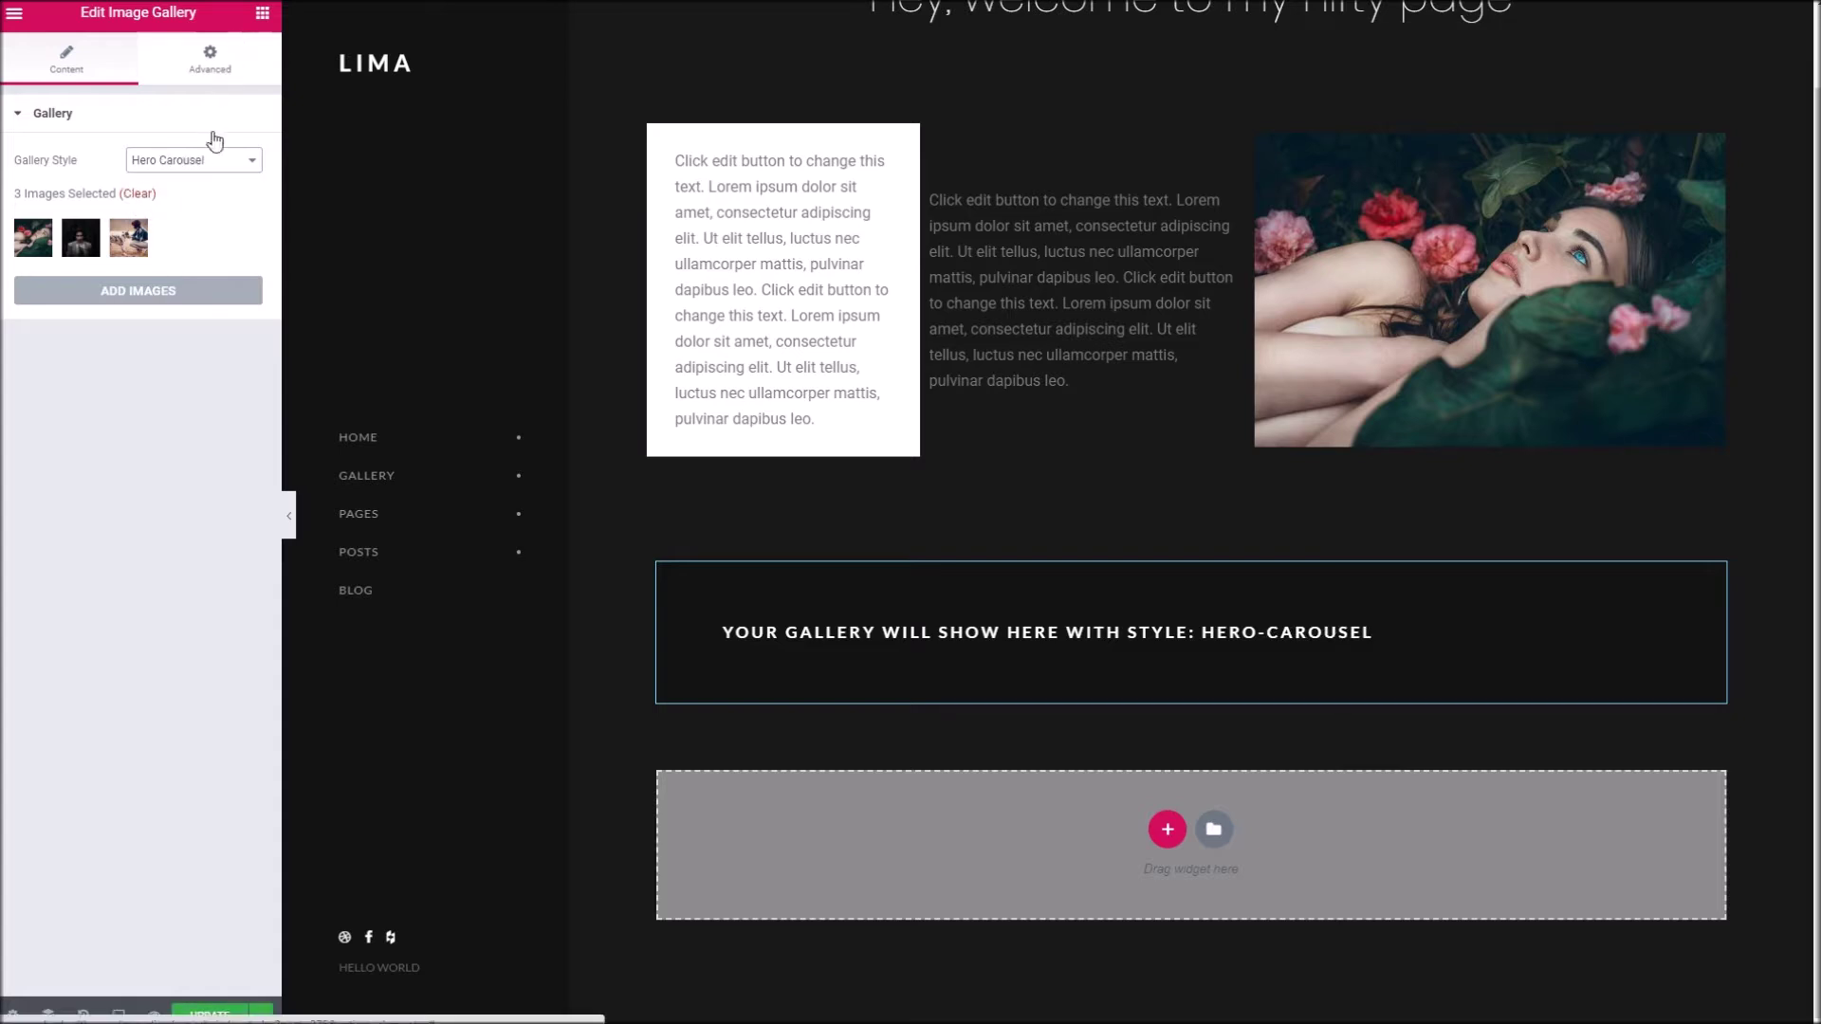
left_click(217, 1014)
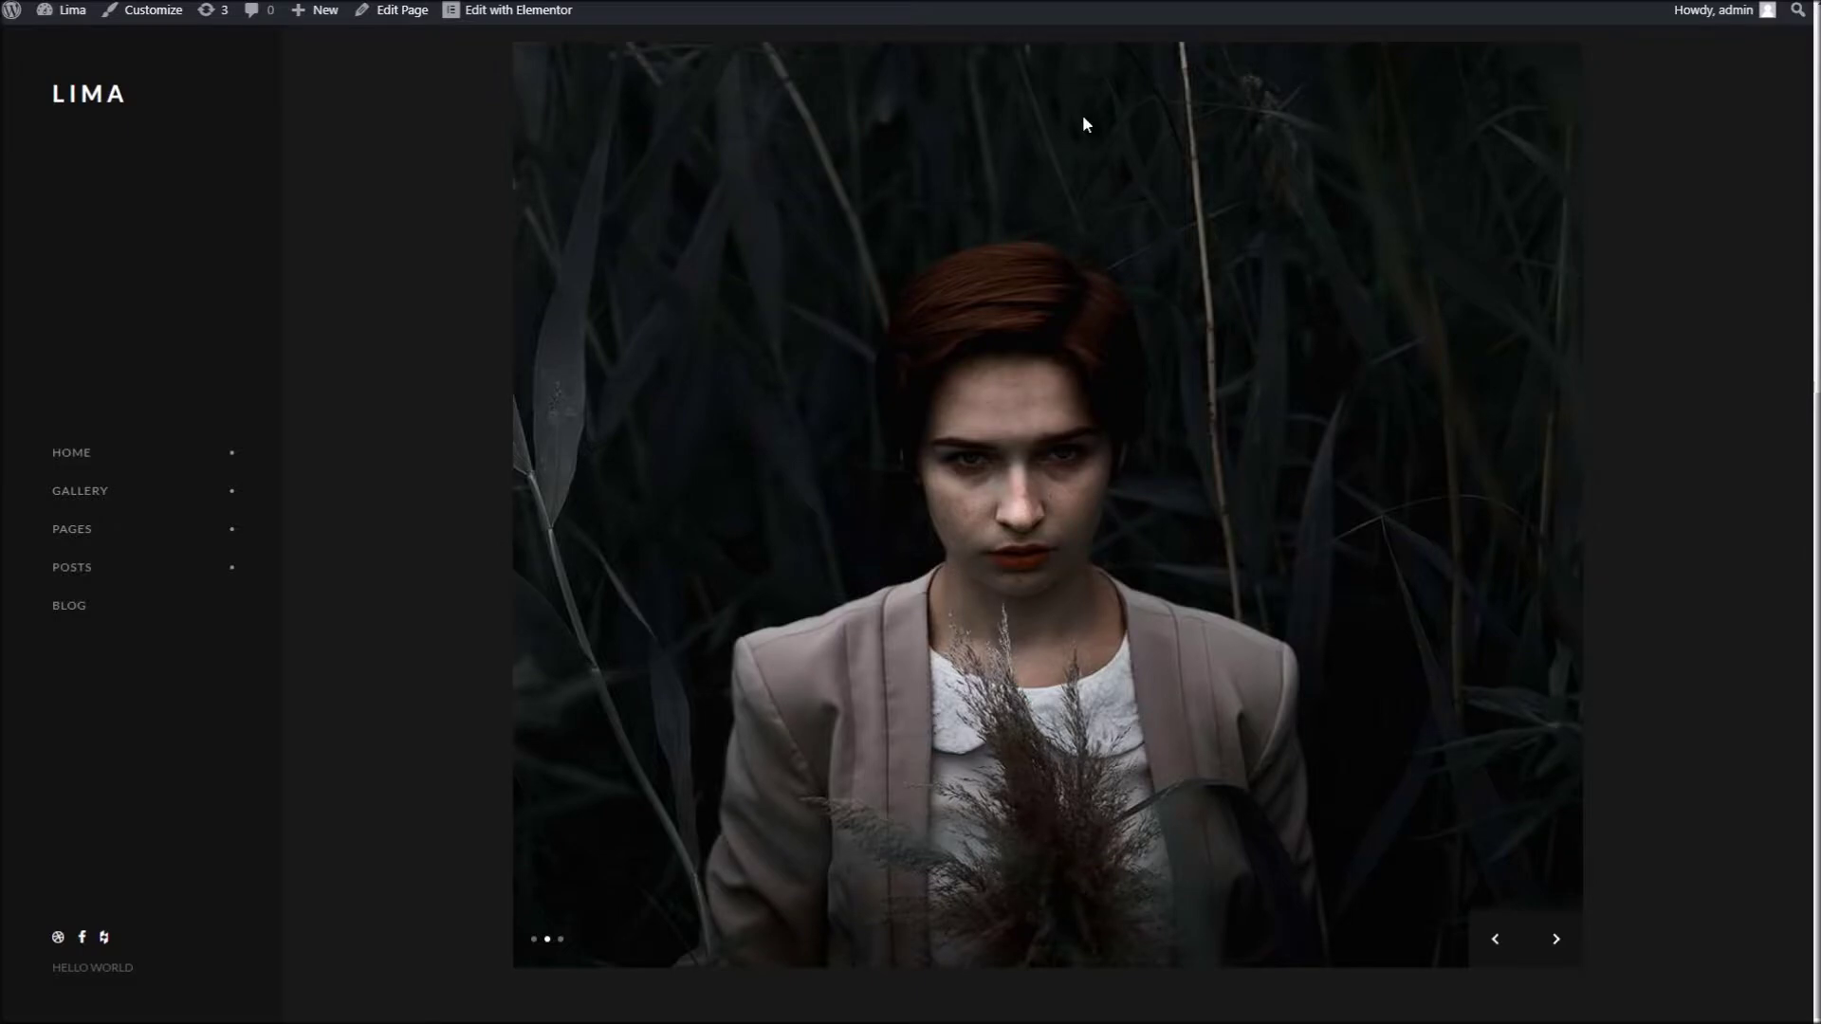
Reload the published page and page through the images of the carousel gallery
right_click(1034, 221)
left_click(1102, 276)
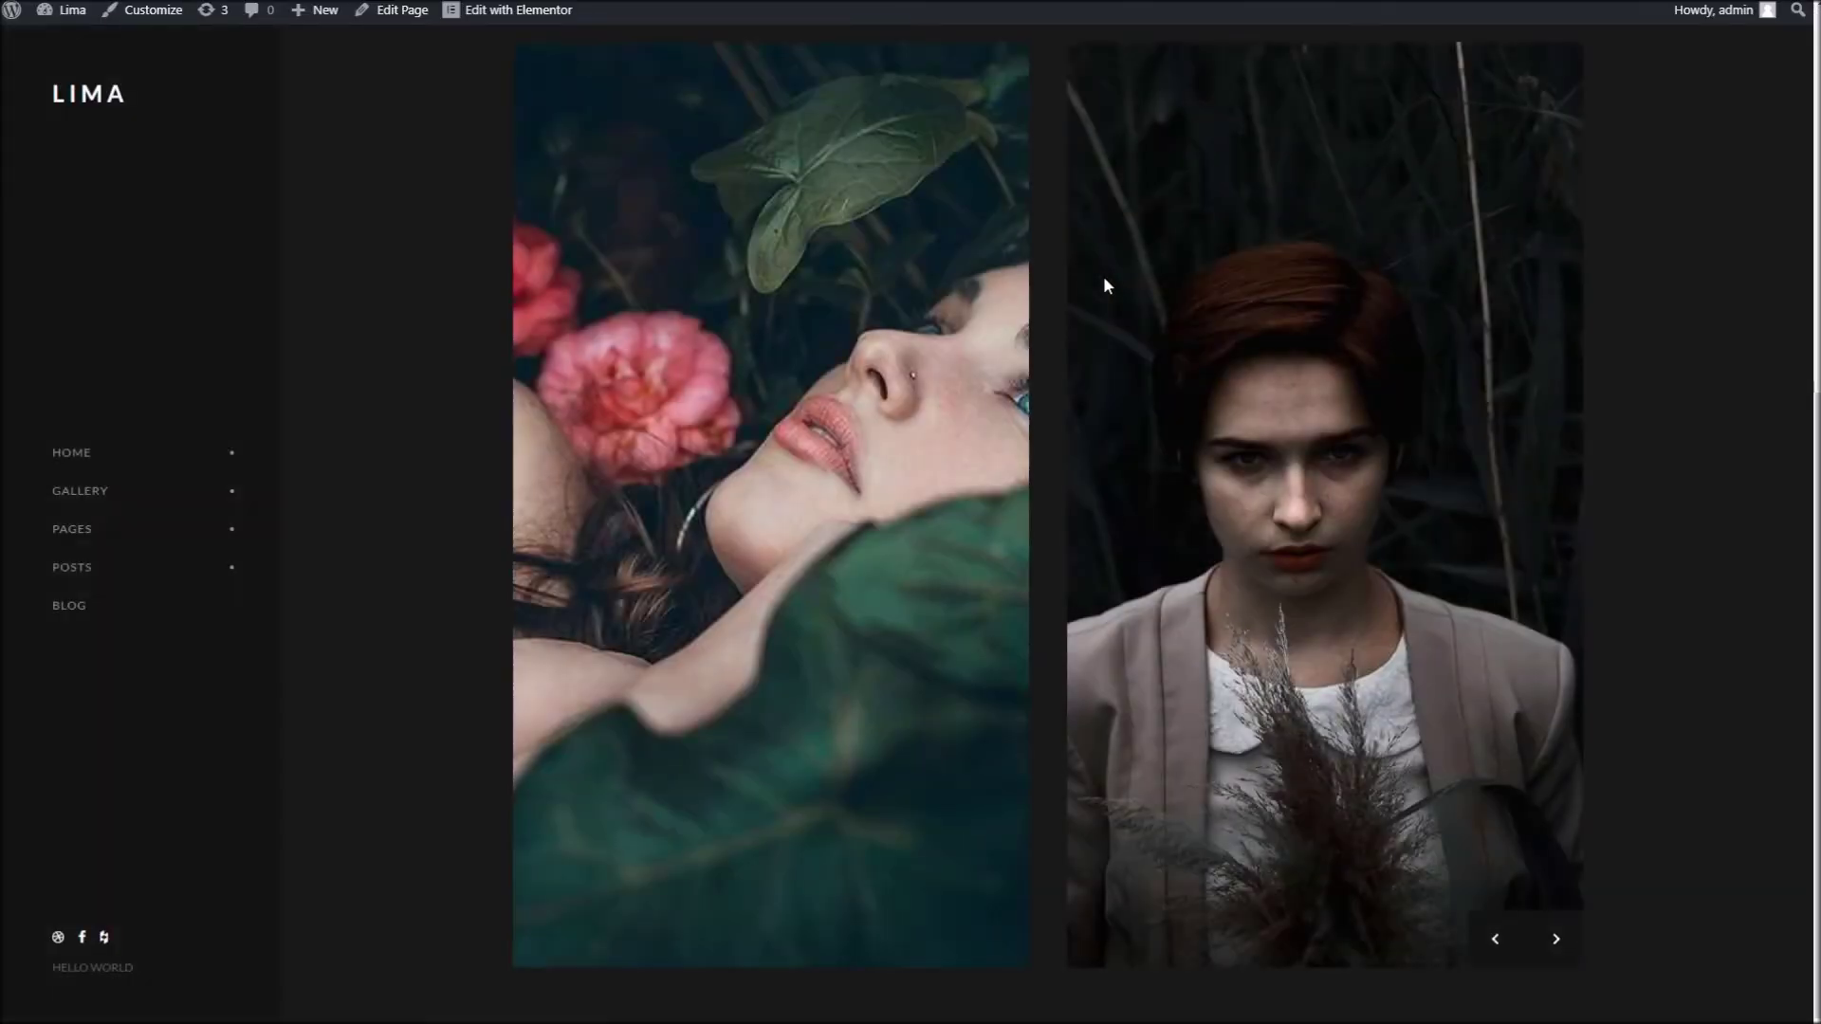
left_click(1563, 948)
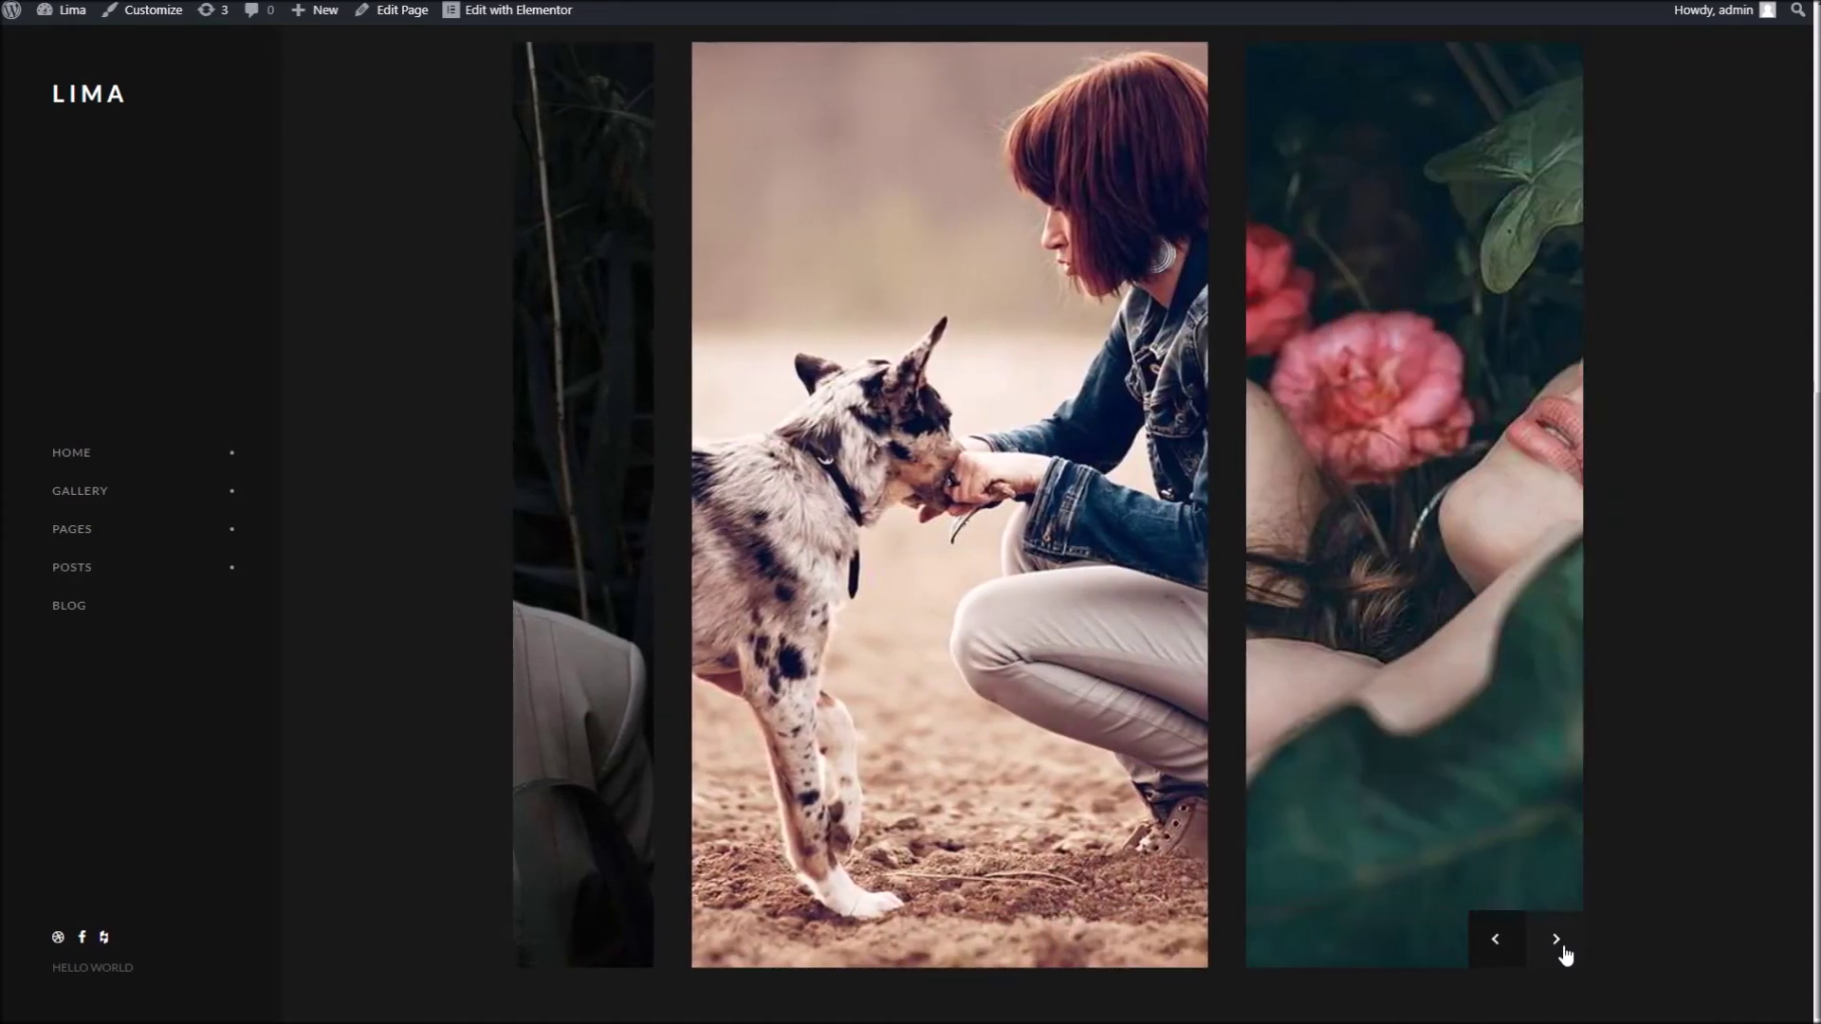
left_click(1558, 943)
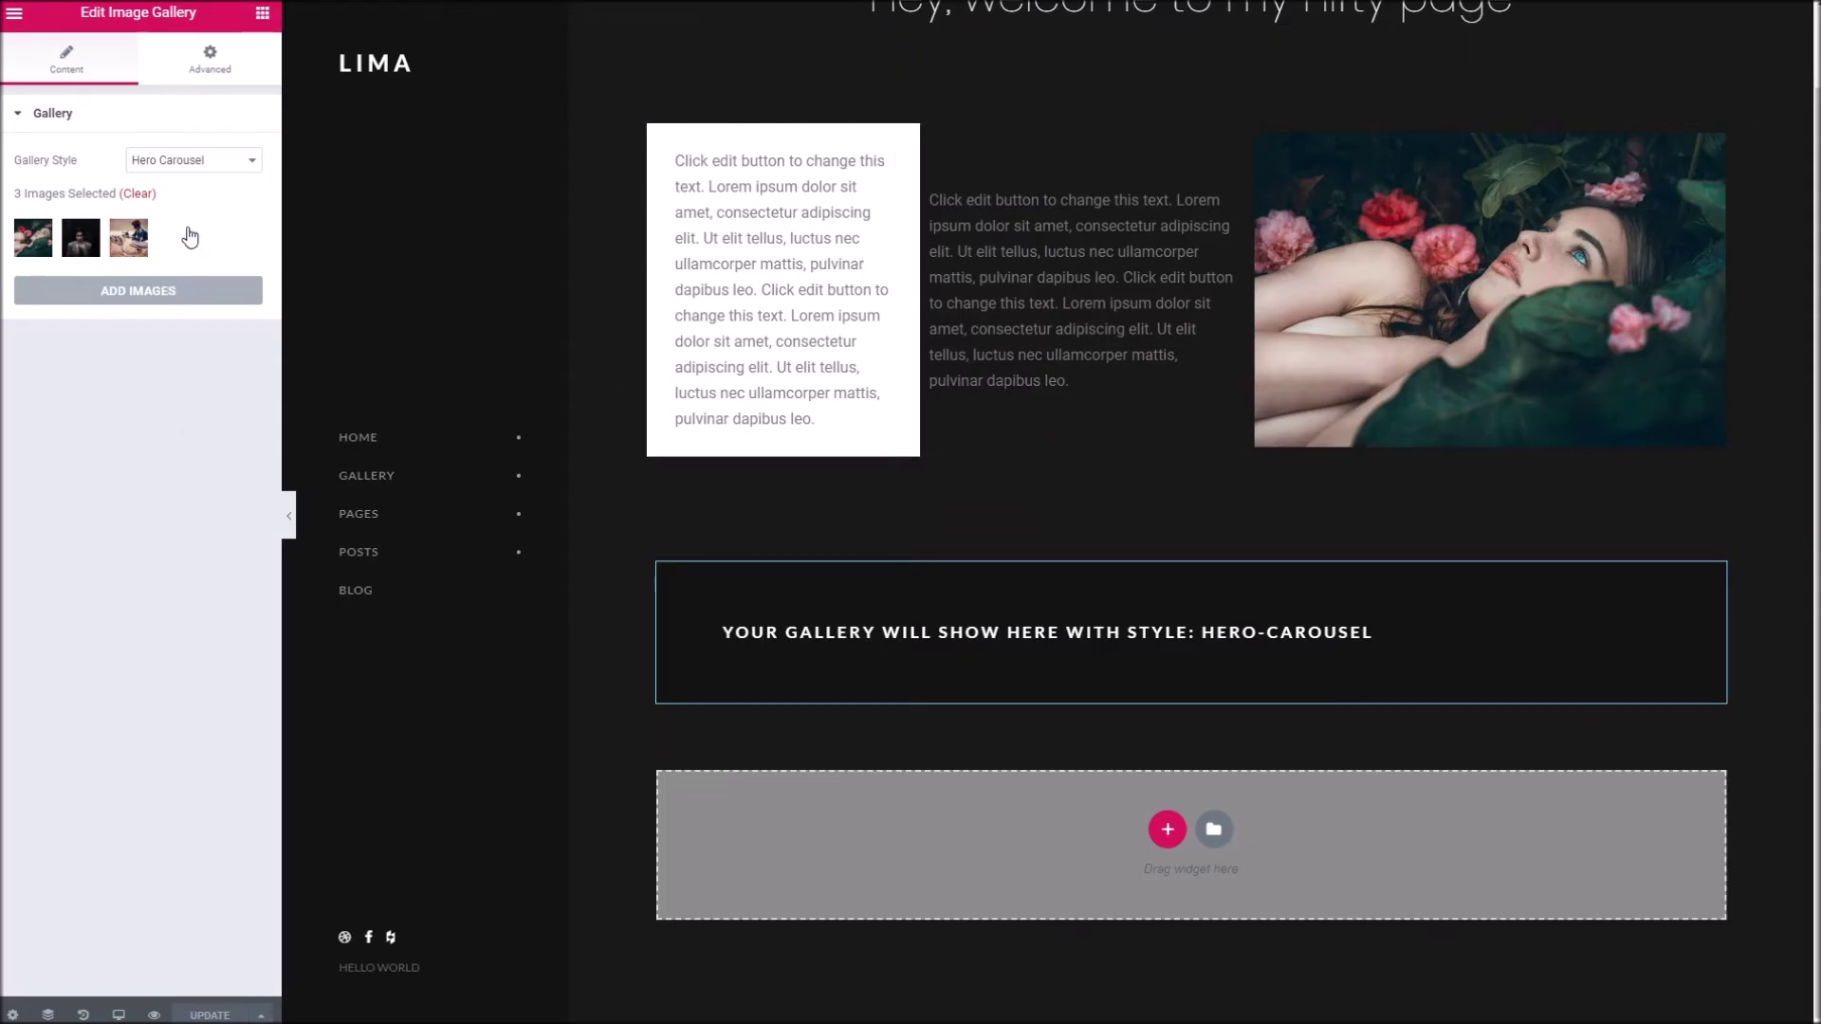
Change the gallery style to Masonry Gallery
left_click(203, 164)
left_click(211, 201)
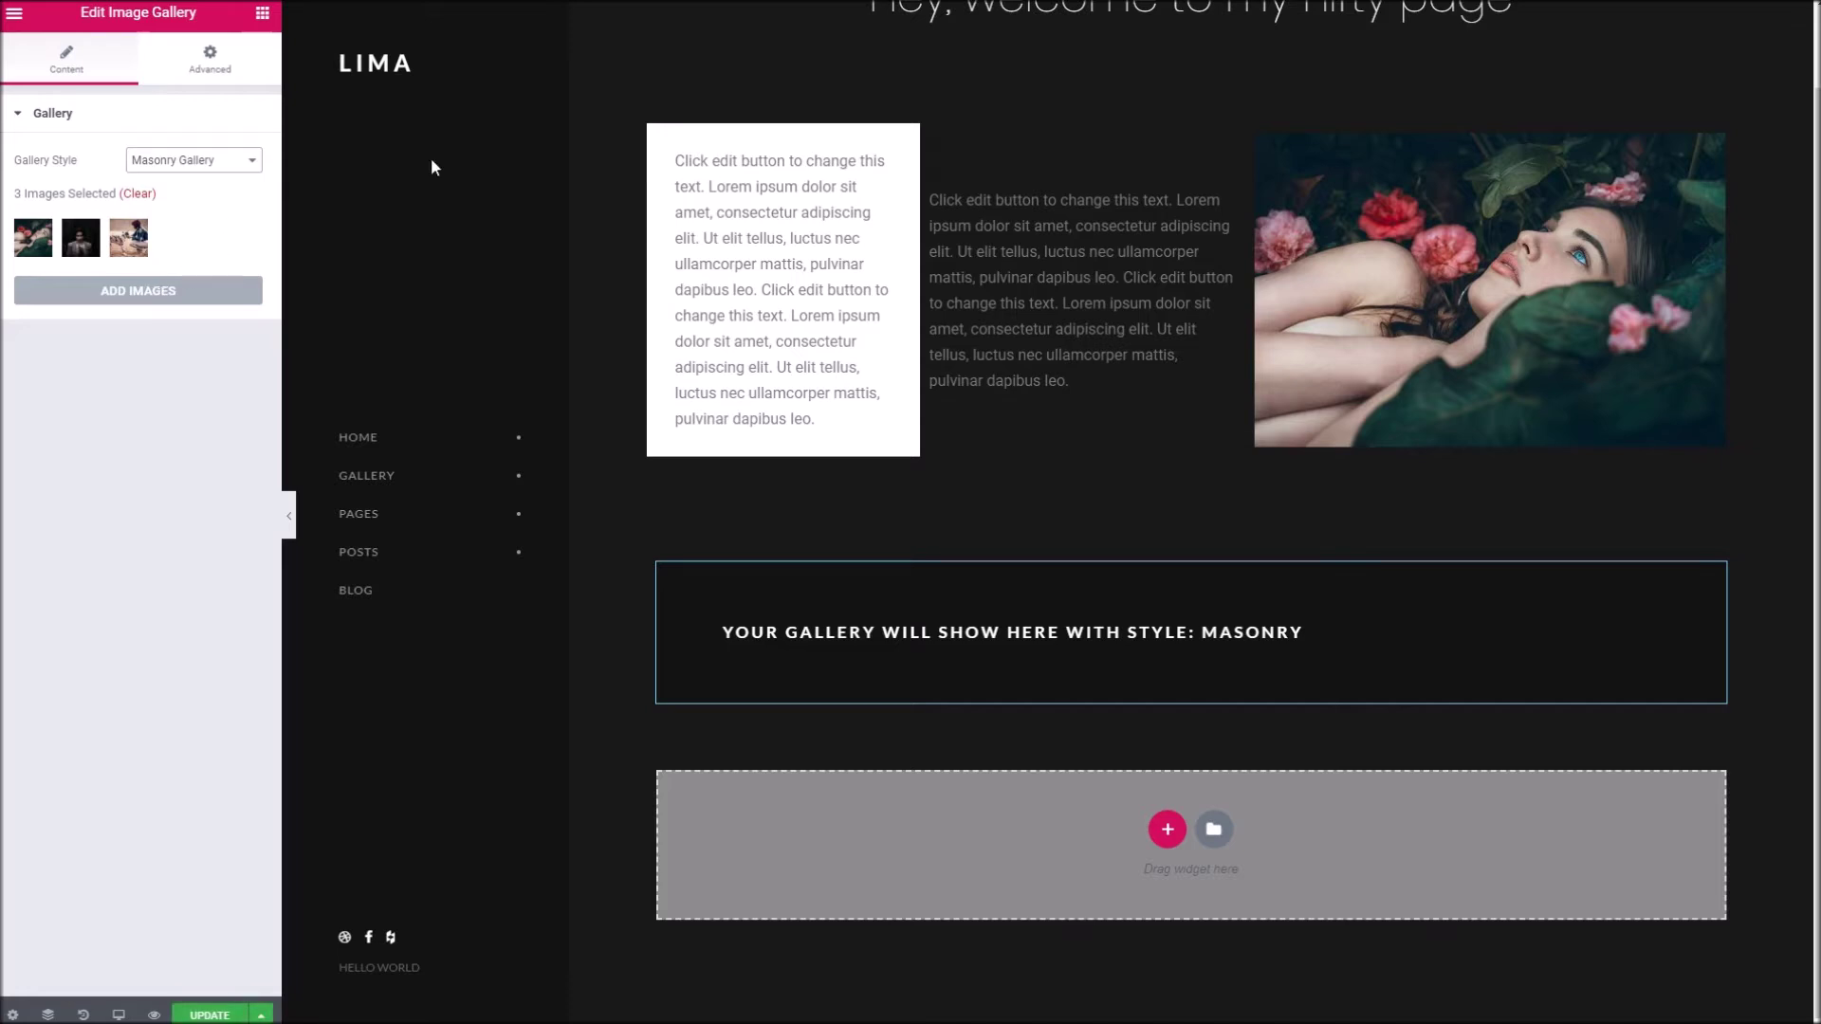
Add ten more images from the media library to the image gallery
left_click(150, 290)
left_click(721, 225)
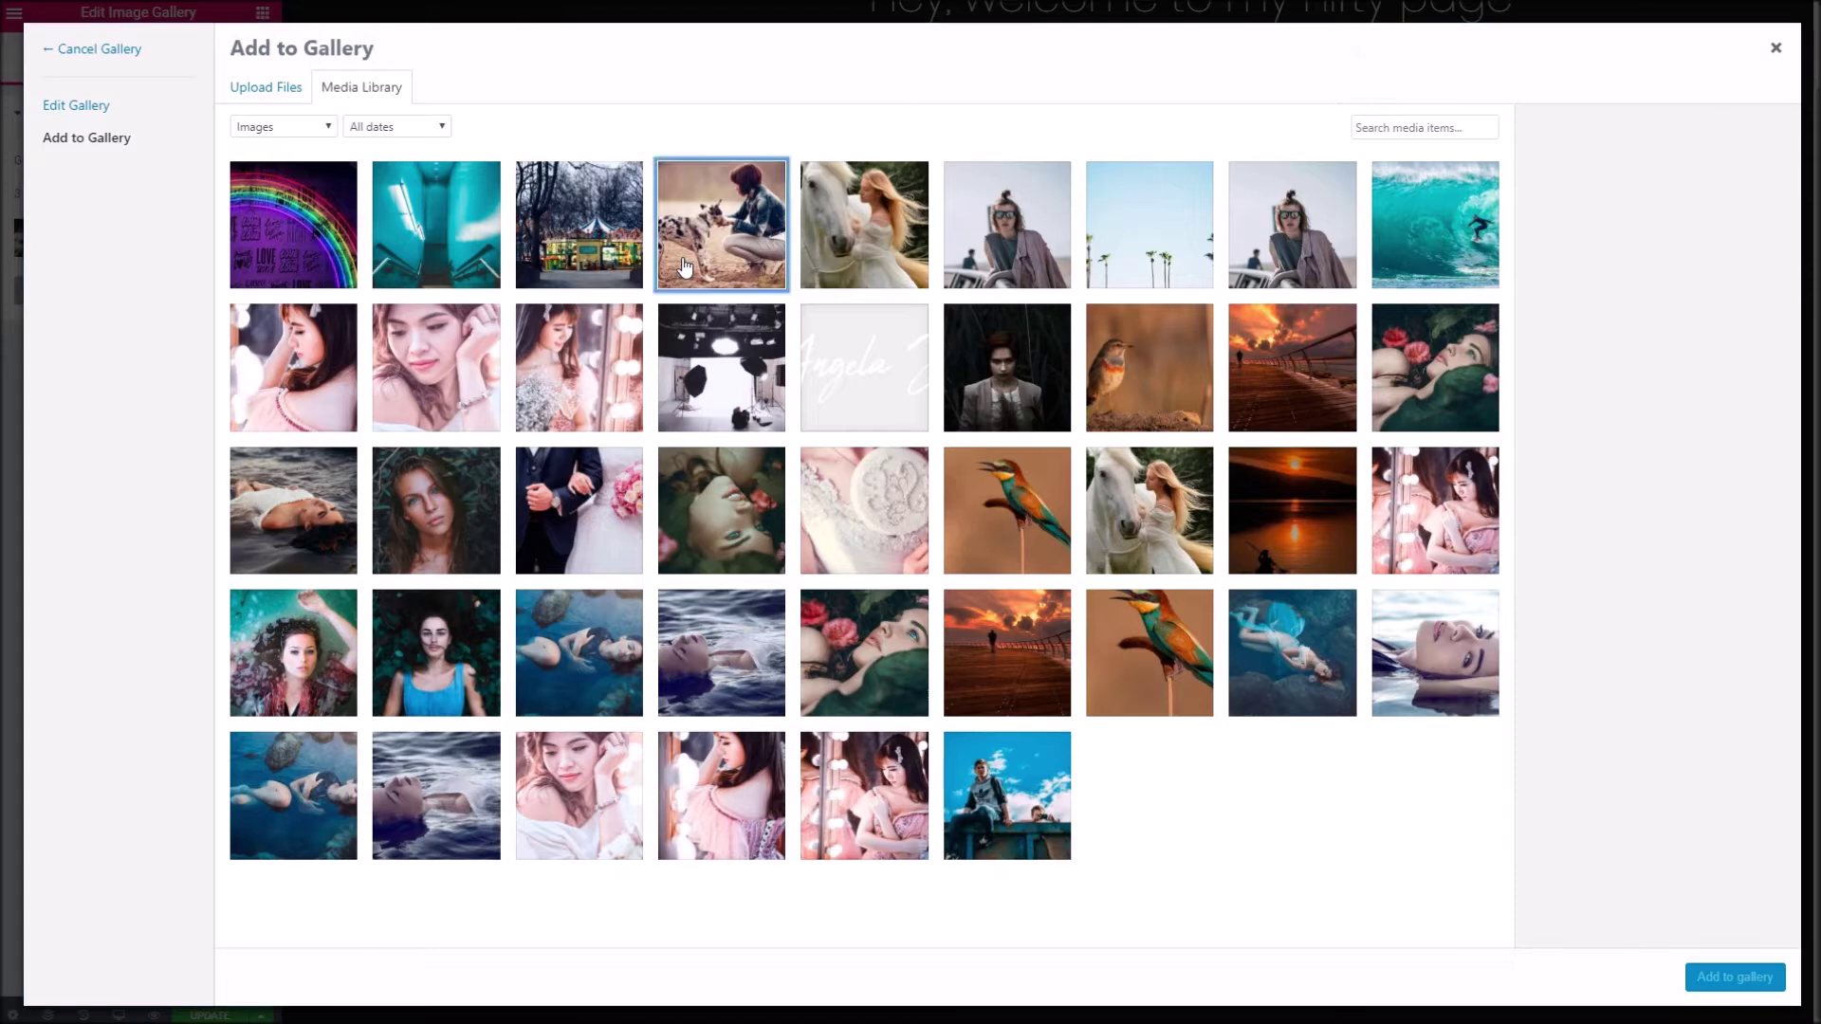
left_click(721, 368)
left_click(864, 367)
left_click(1149, 510)
left_click(1007, 652)
left_click(263, 230)
left_click(294, 368)
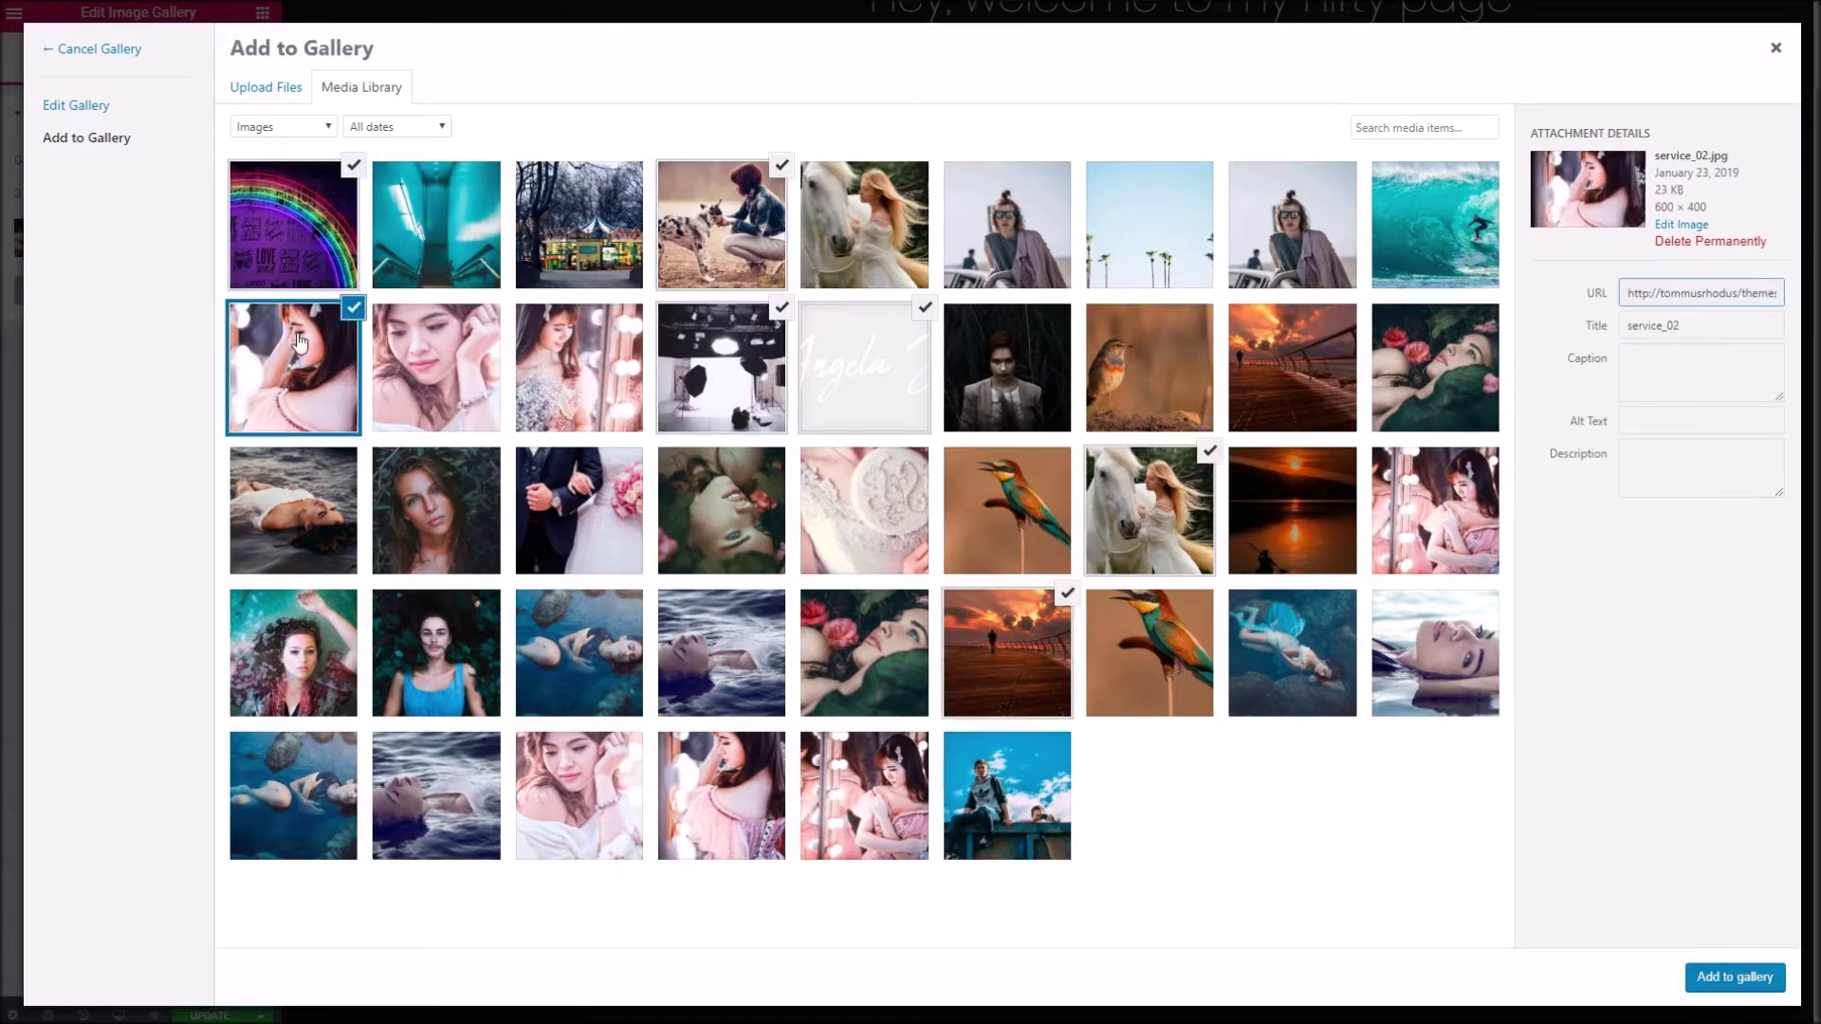
left_click(436, 225)
left_click(436, 510)
left_click(552, 675)
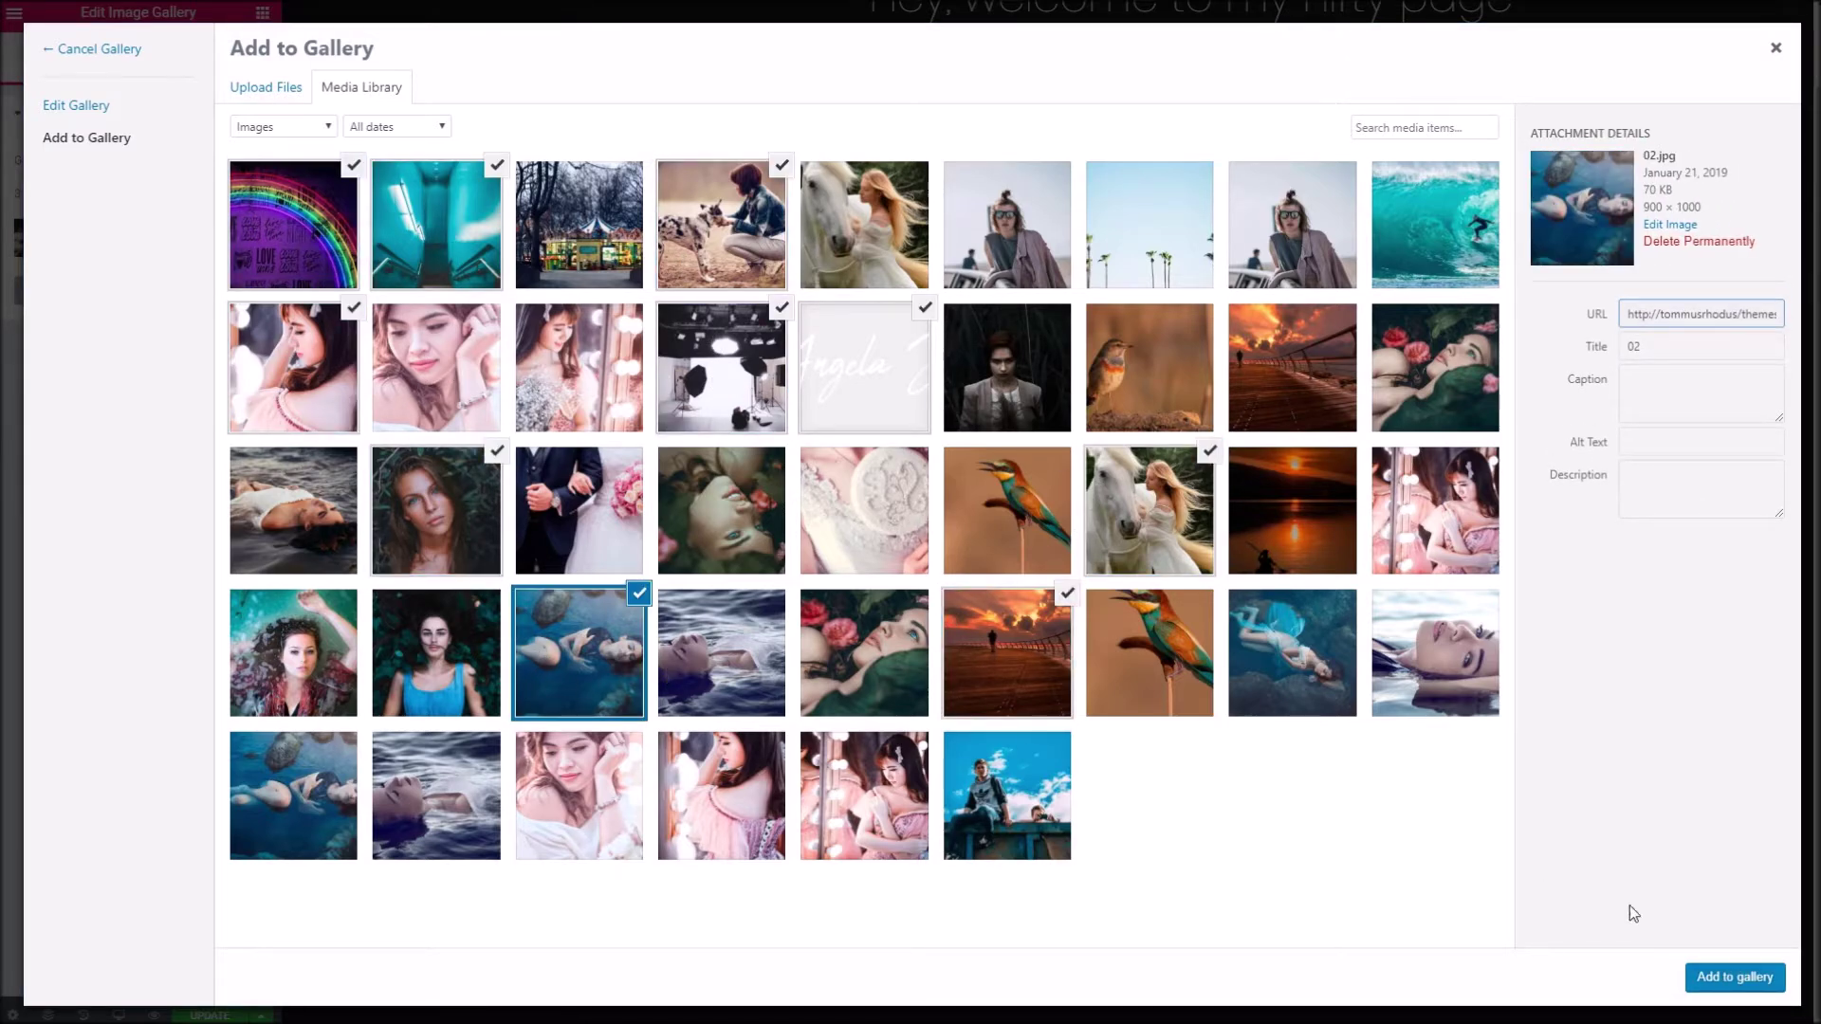
left_click(1772, 987)
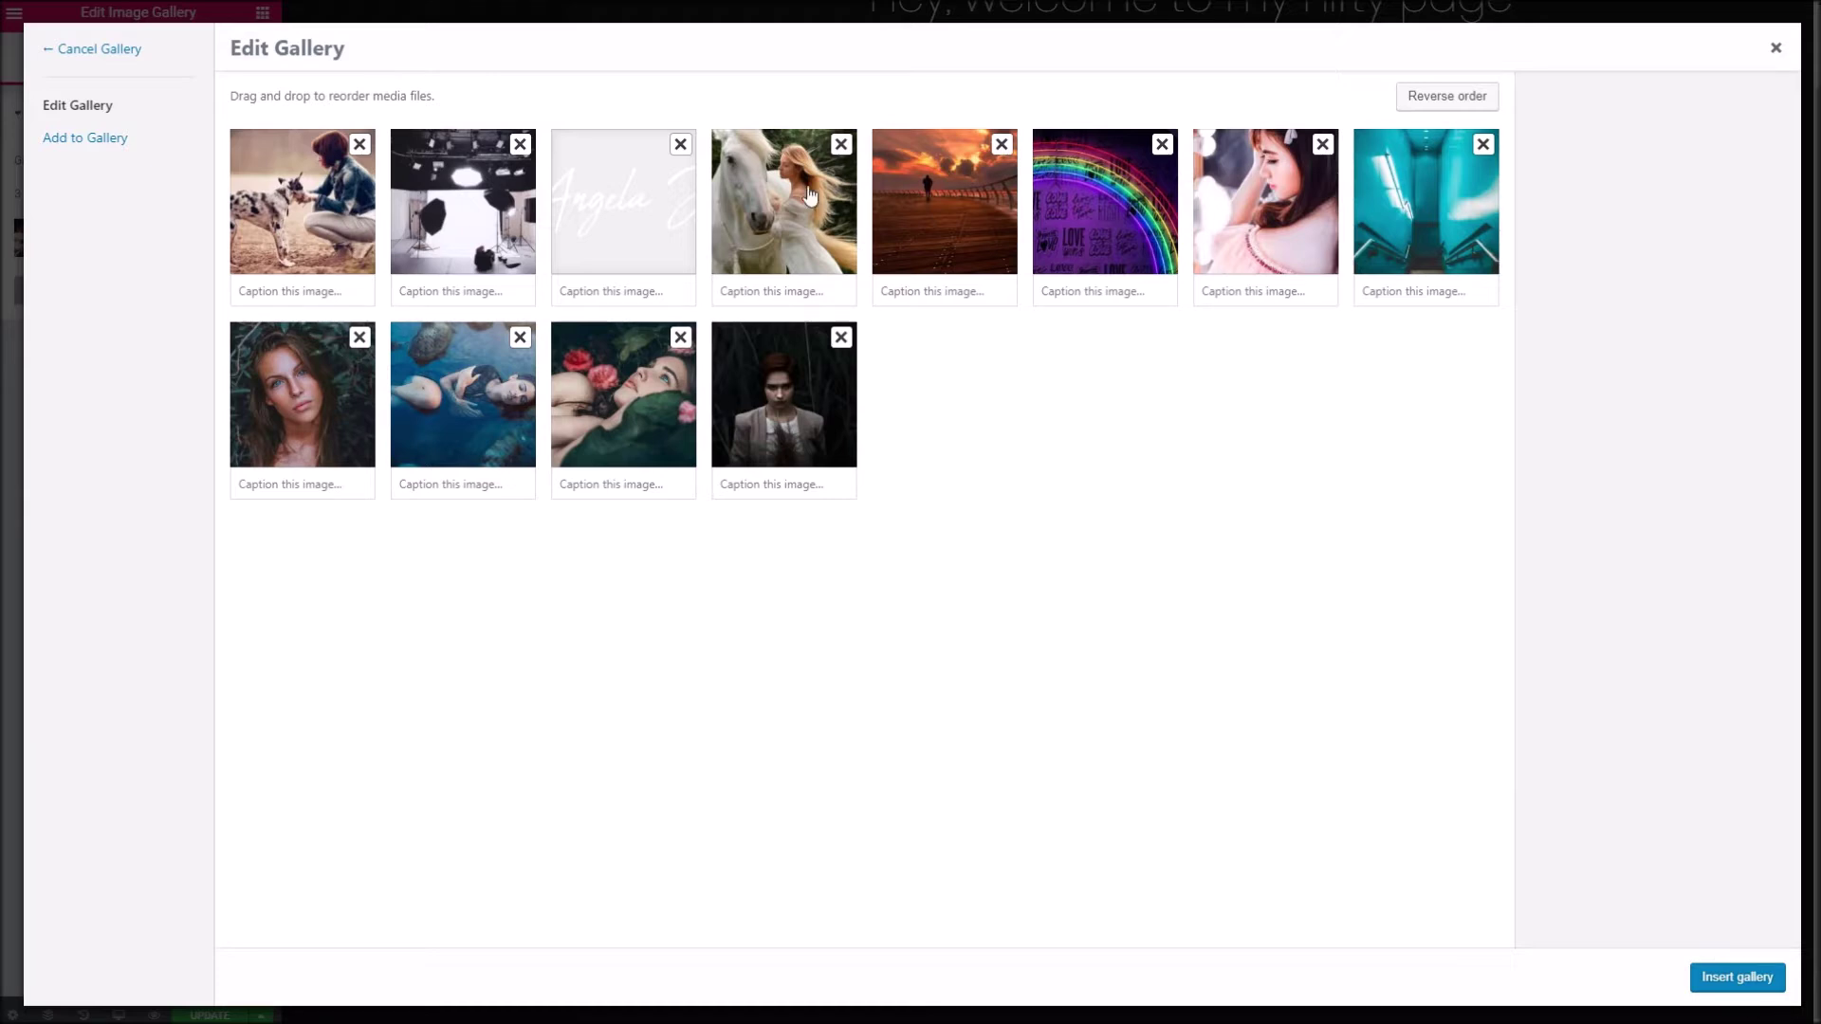
Remove the signature image sign.png from the gallery selection and insert the gallery
left_click(668, 154)
left_click(680, 147)
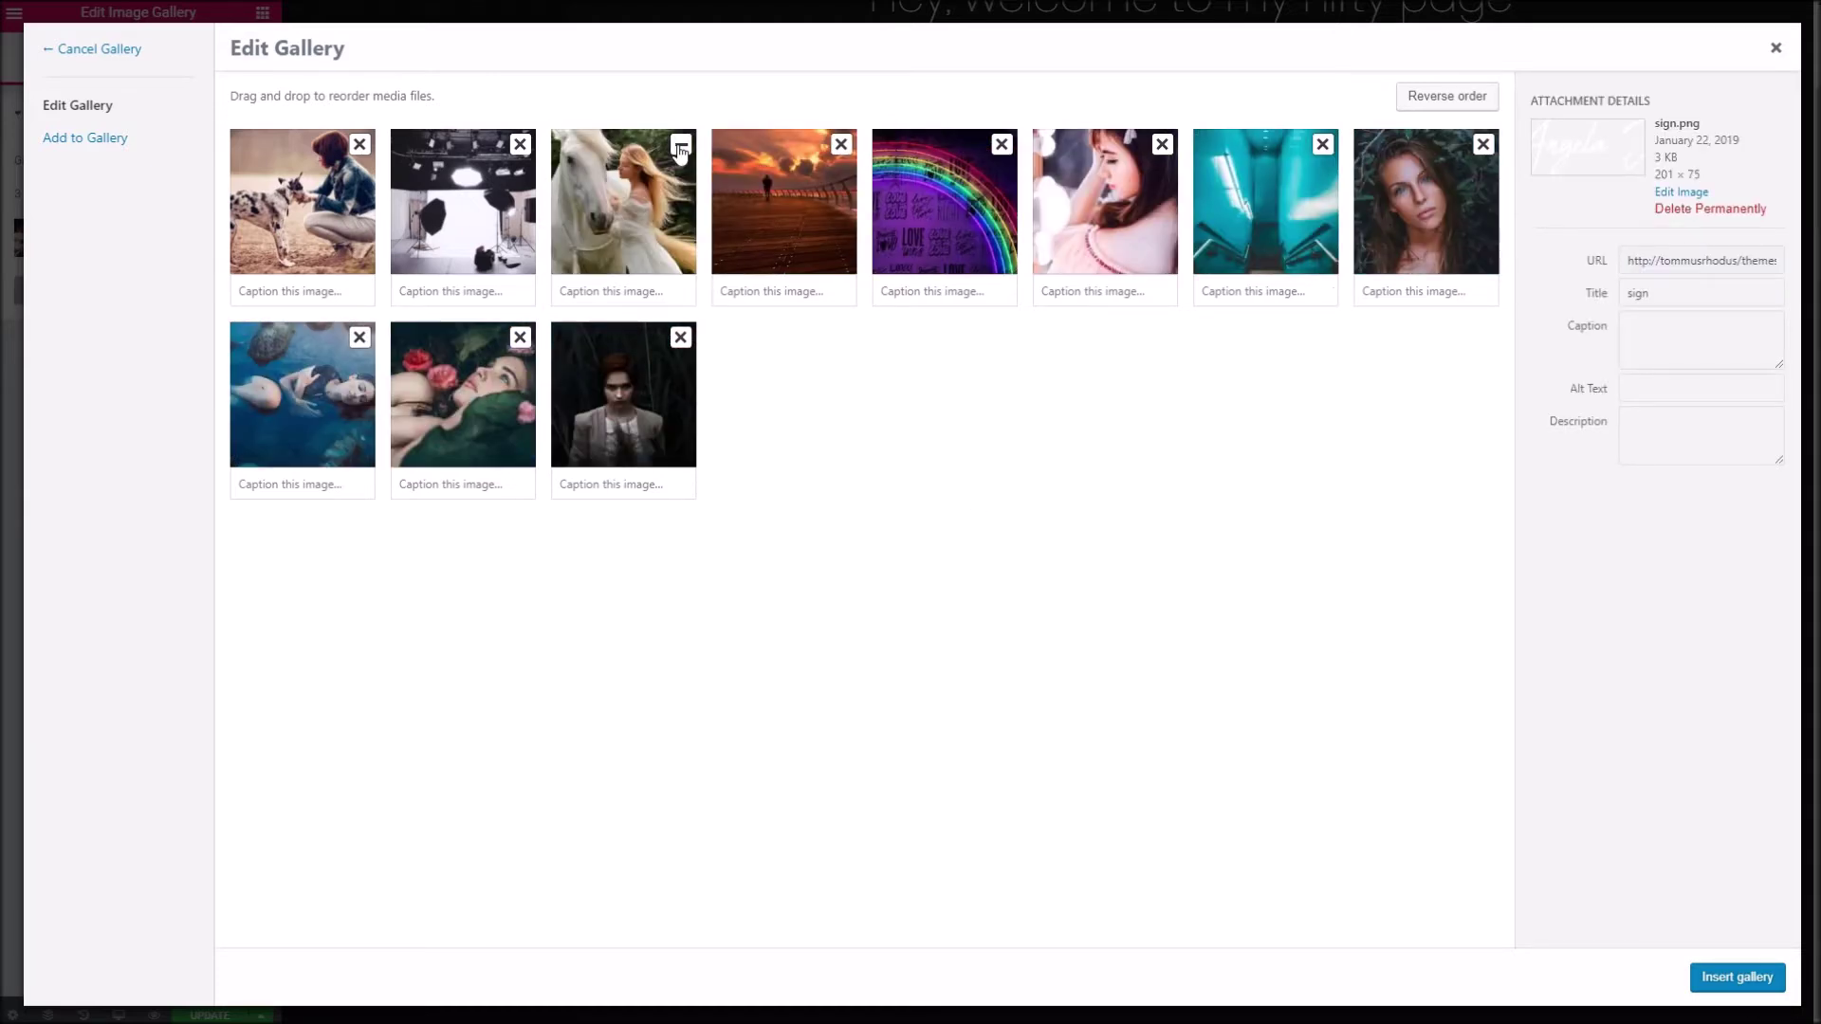
left_click(1723, 980)
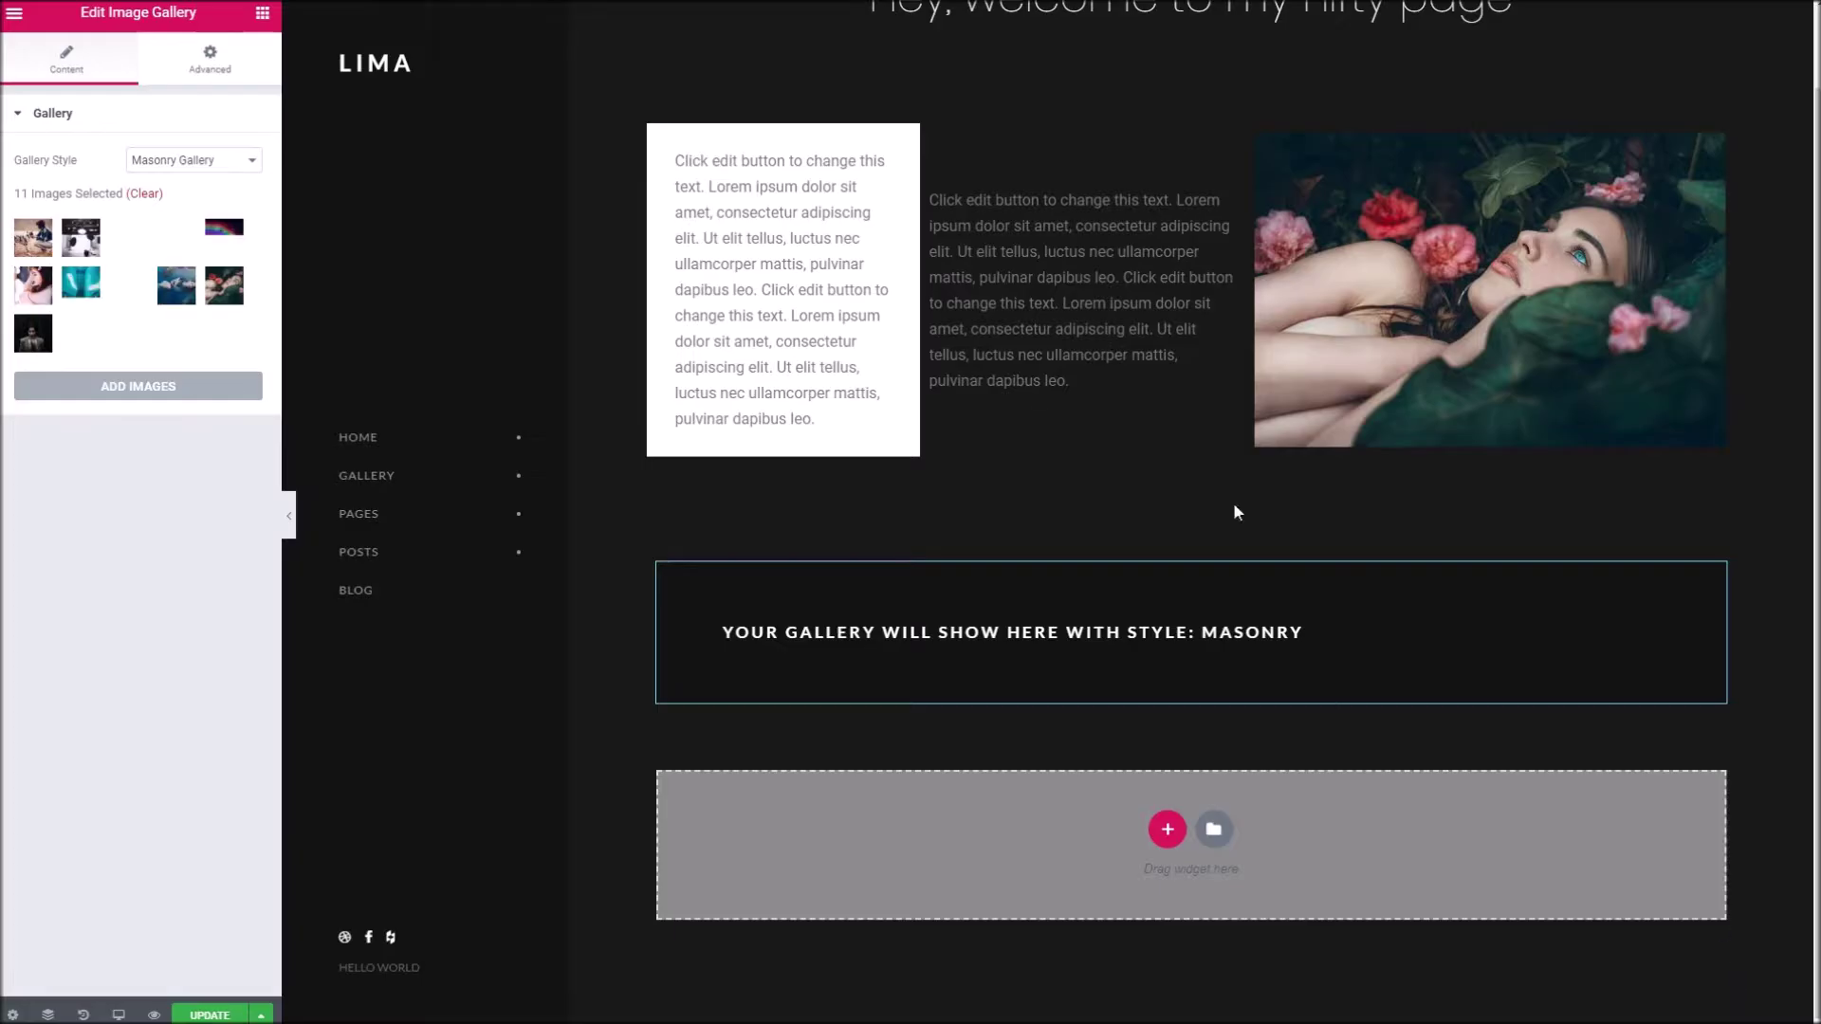
Update the page and switch to the published page to reload it
left_click(207, 1015)
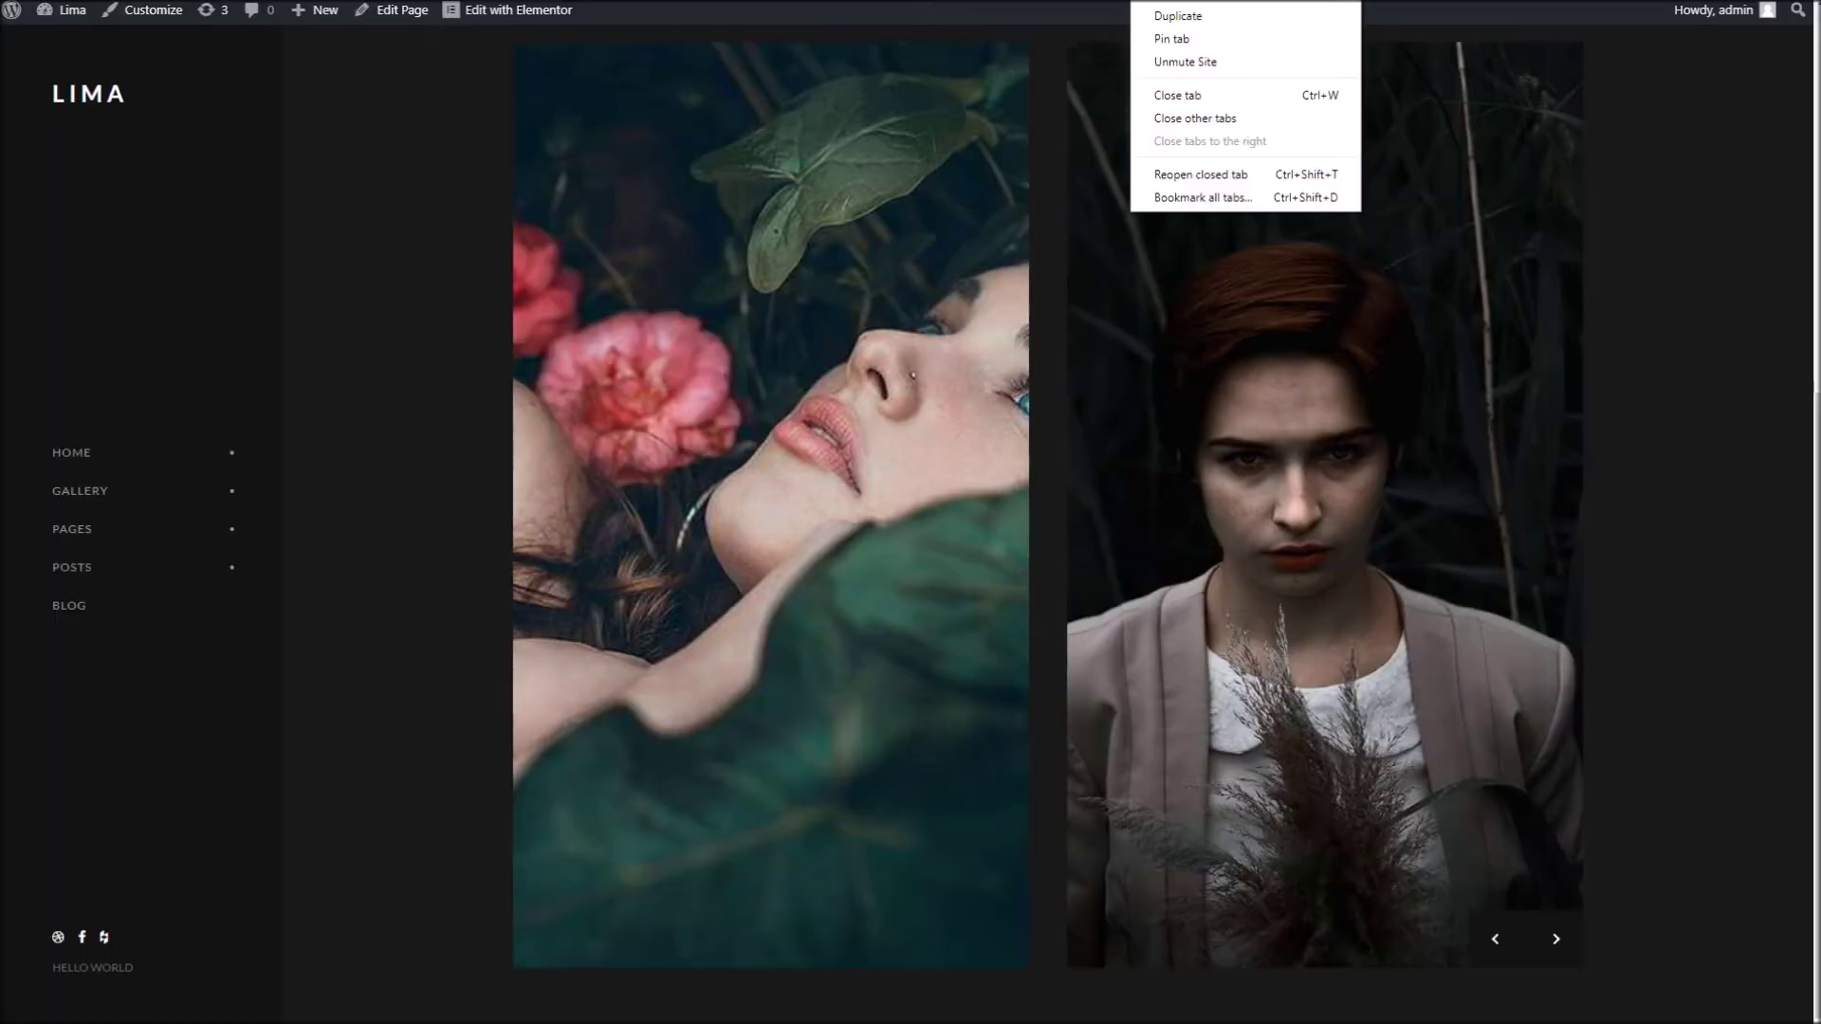
key("Escape")
left_click(1044, 264)
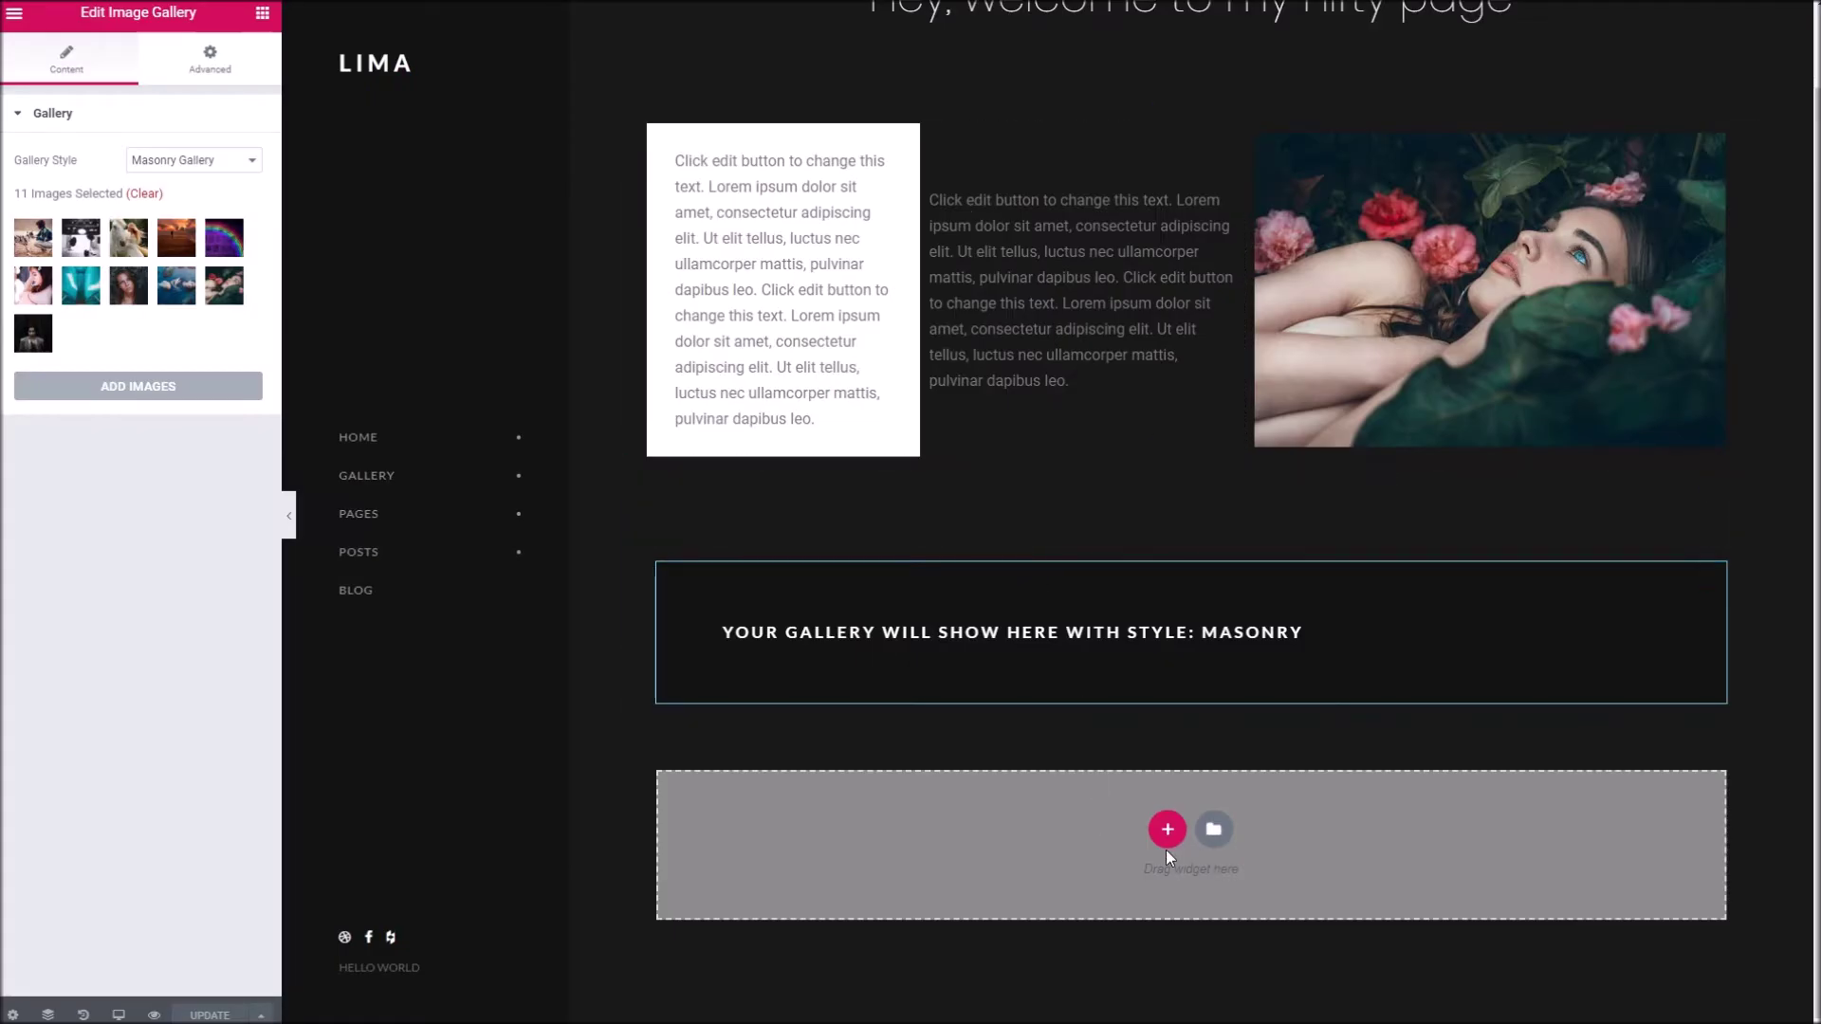
Add a one-column section below the gallery, duplicate the spacer above the gallery and move the copy into the new section
left_click(1167, 831)
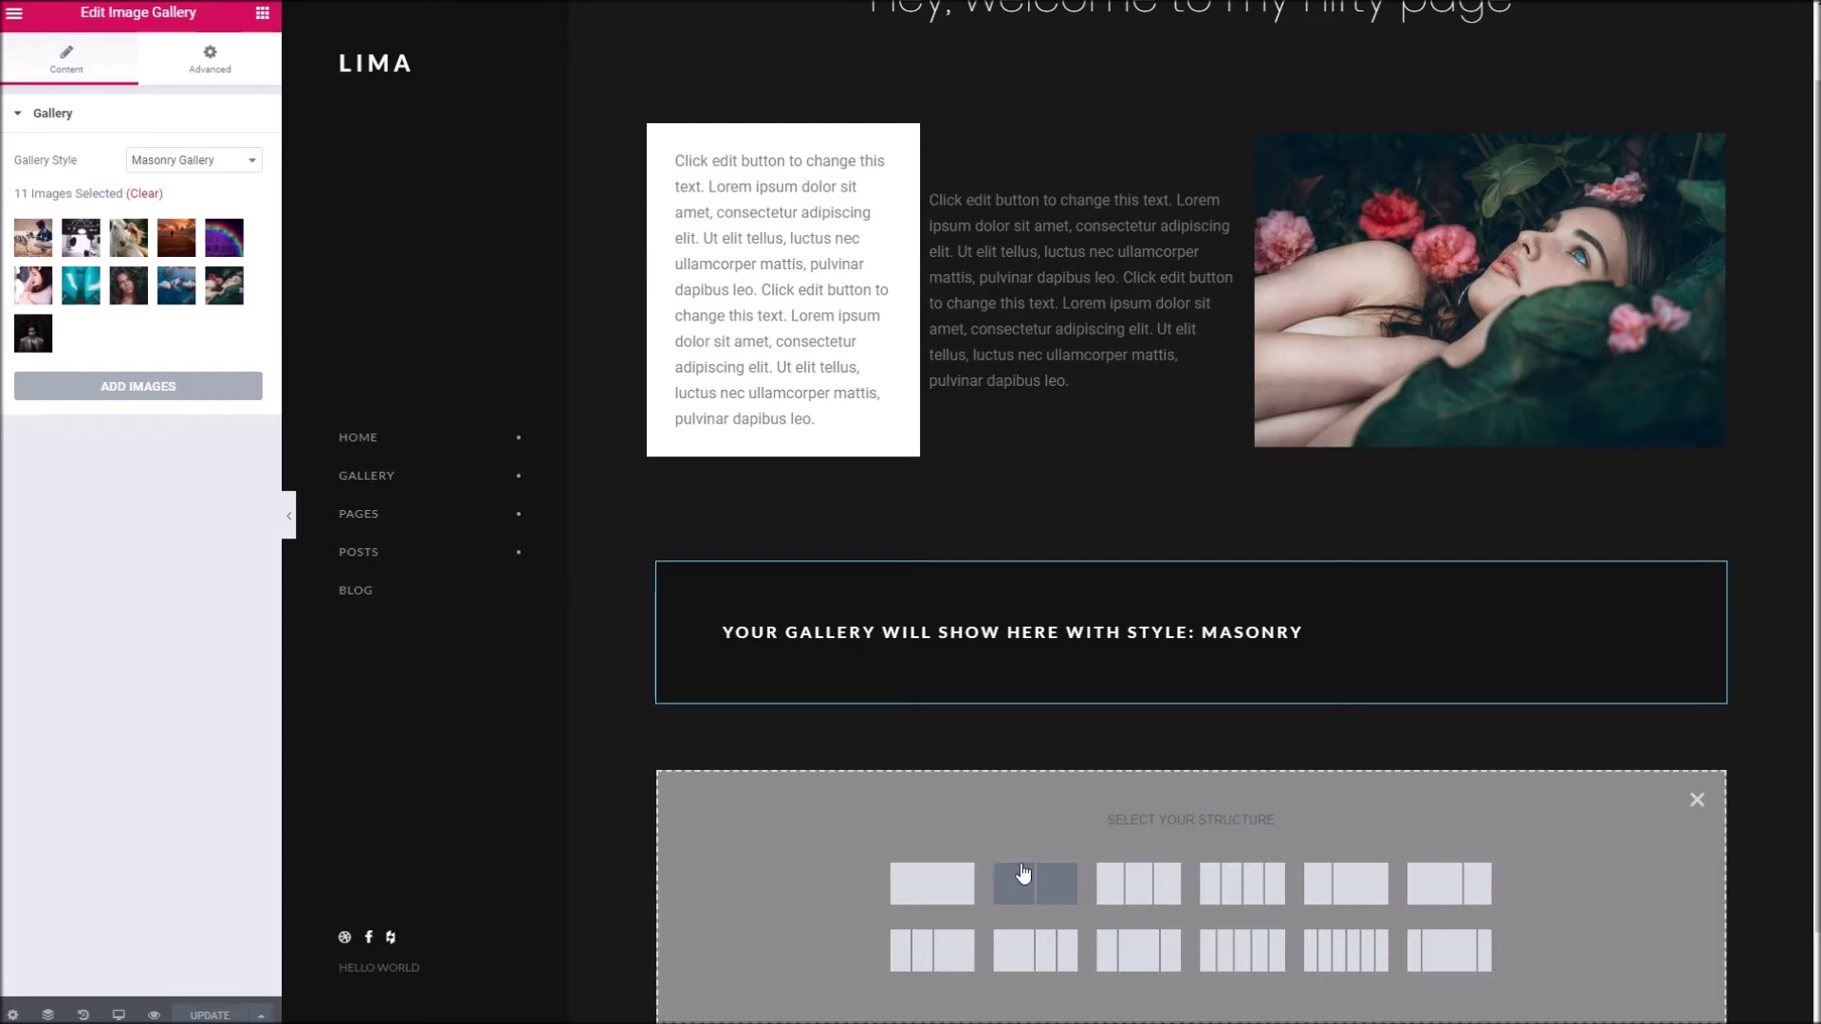
left_click(943, 883)
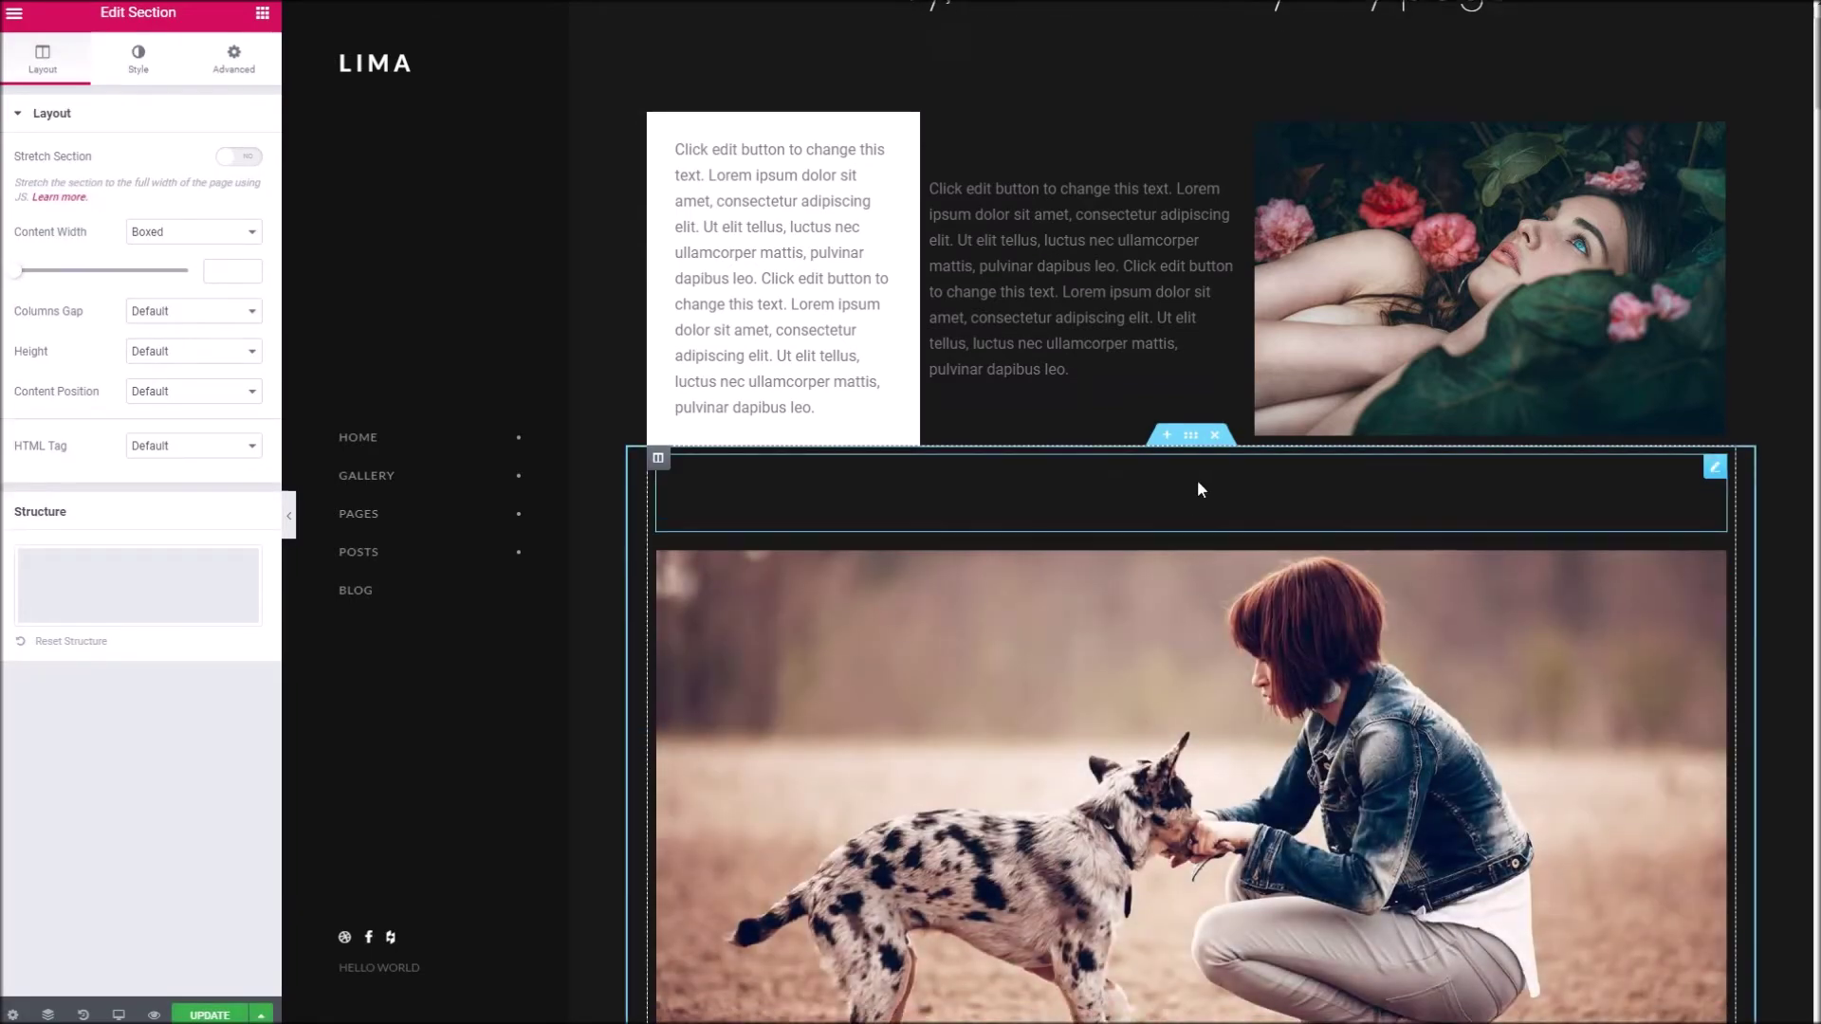
scroll(1197, 489, "down", 9)
scroll(1208, 576, "up", 10)
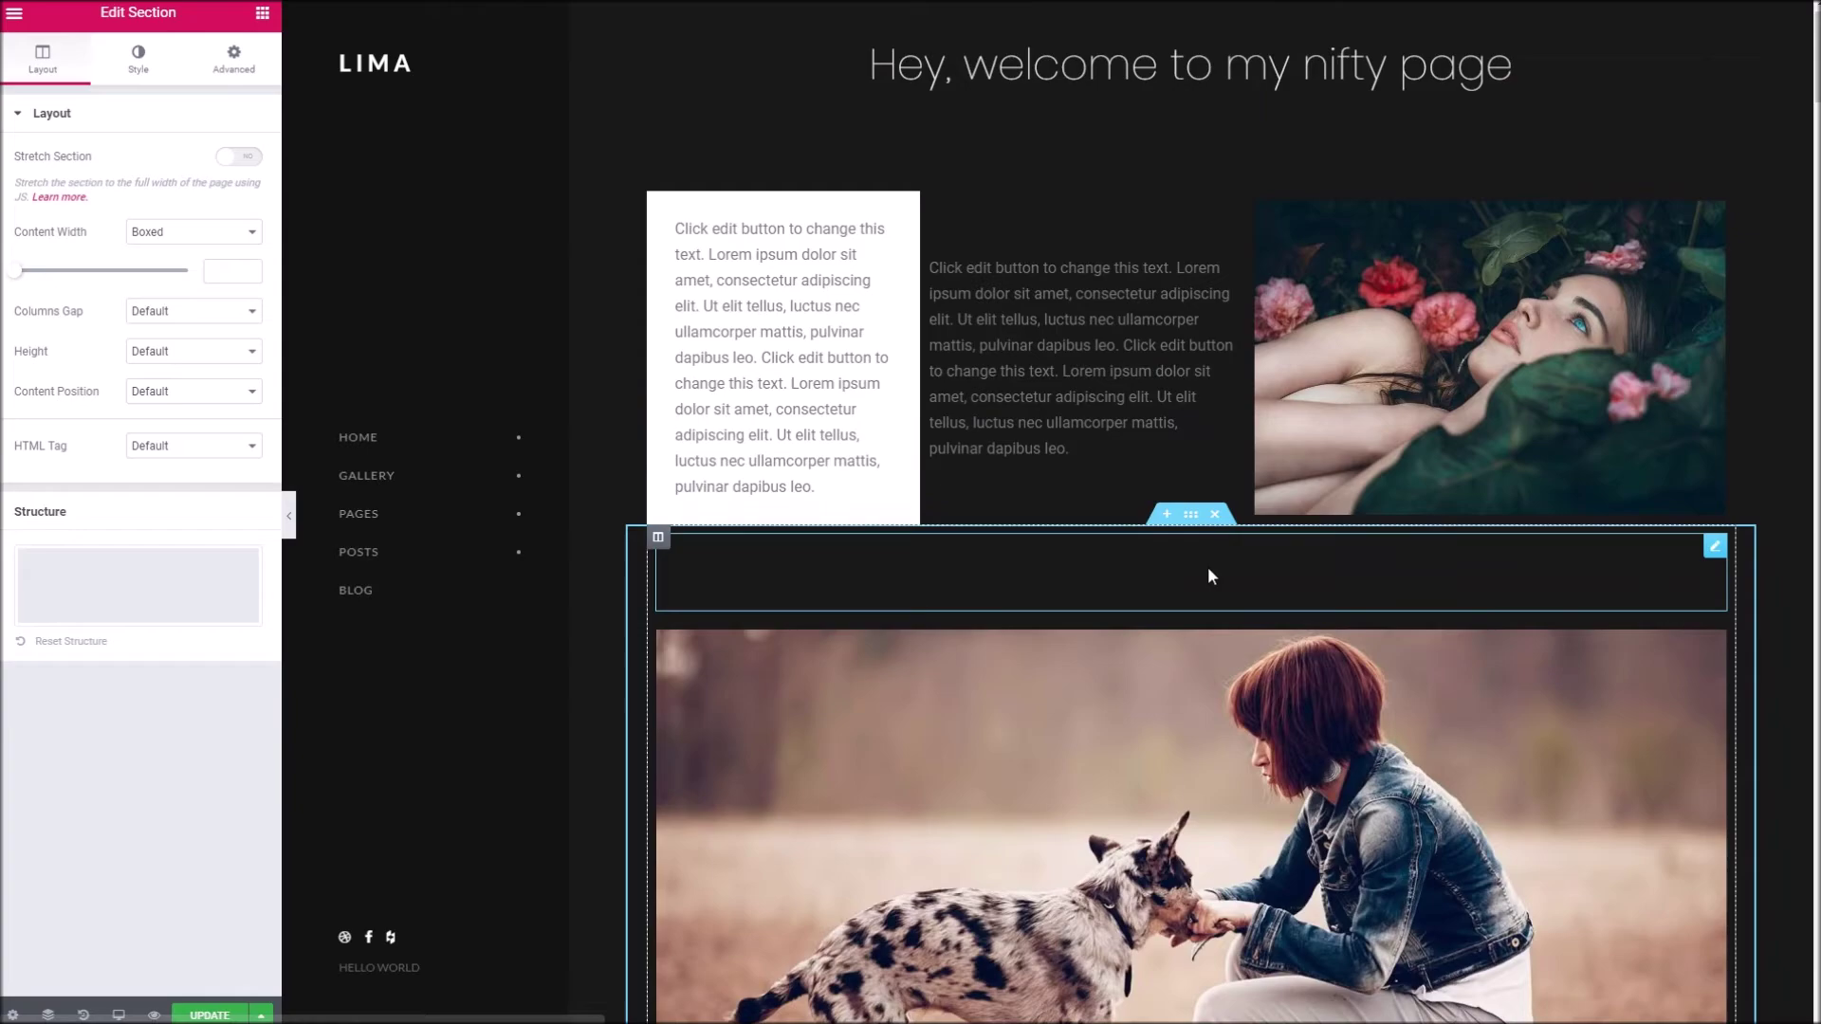
right_click(1198, 560)
left_click(1244, 605)
left_click_drag(890, 590, 996, 617)
scroll(976, 557, "up", 20)
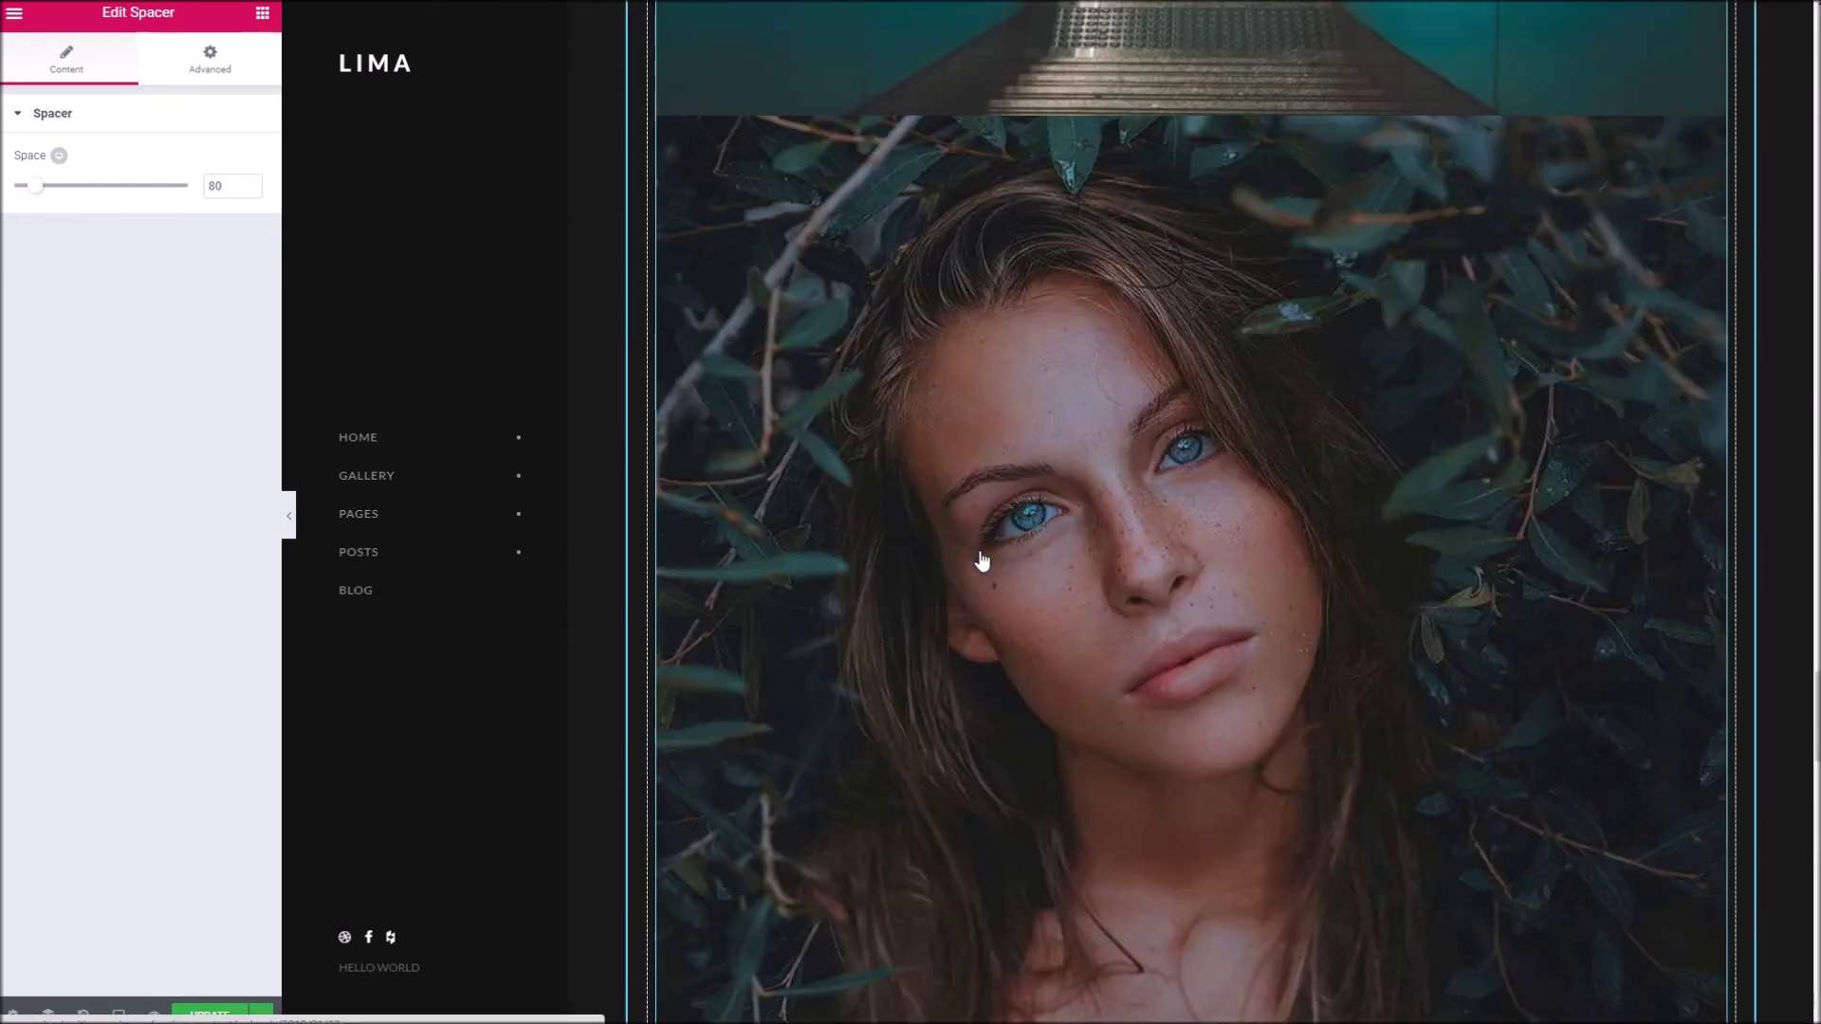
Search the widgets for "portf" and try to place the Portfolio Posts widget in the gallery section
scroll(982, 560, "up", 1)
left_click(824, 287)
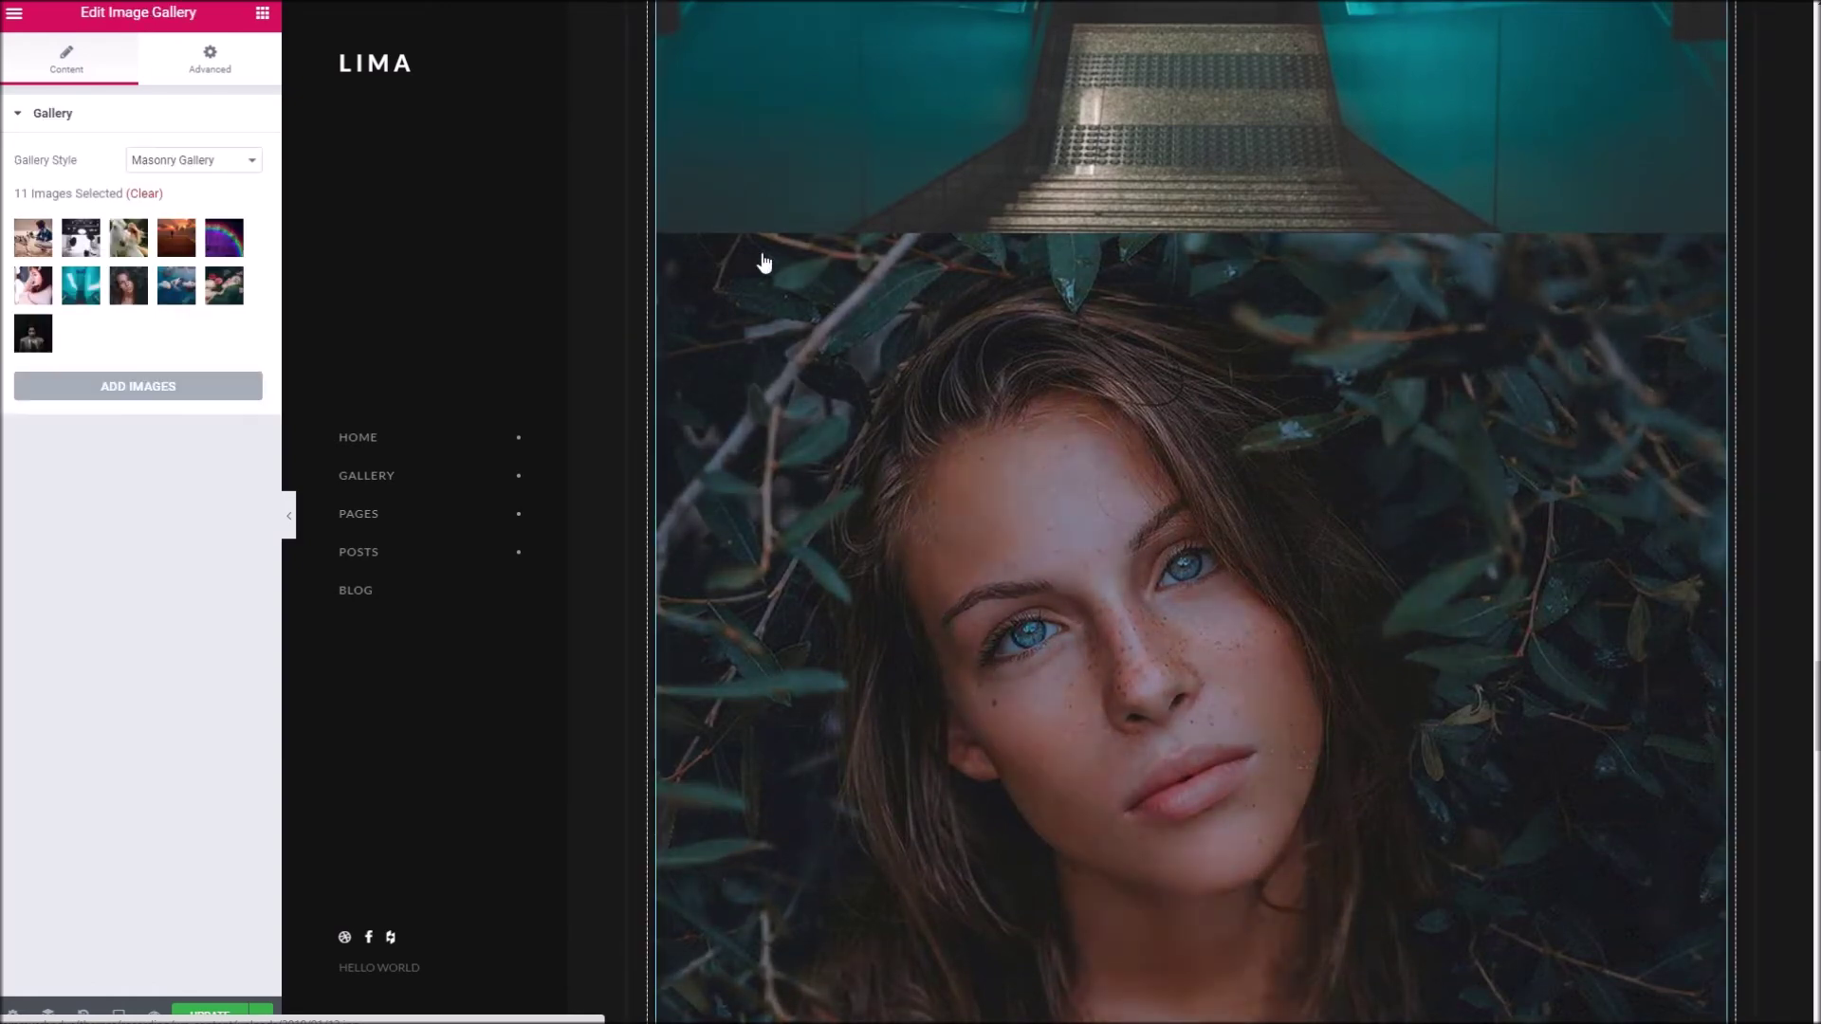
scroll(621, 220, "up", 6)
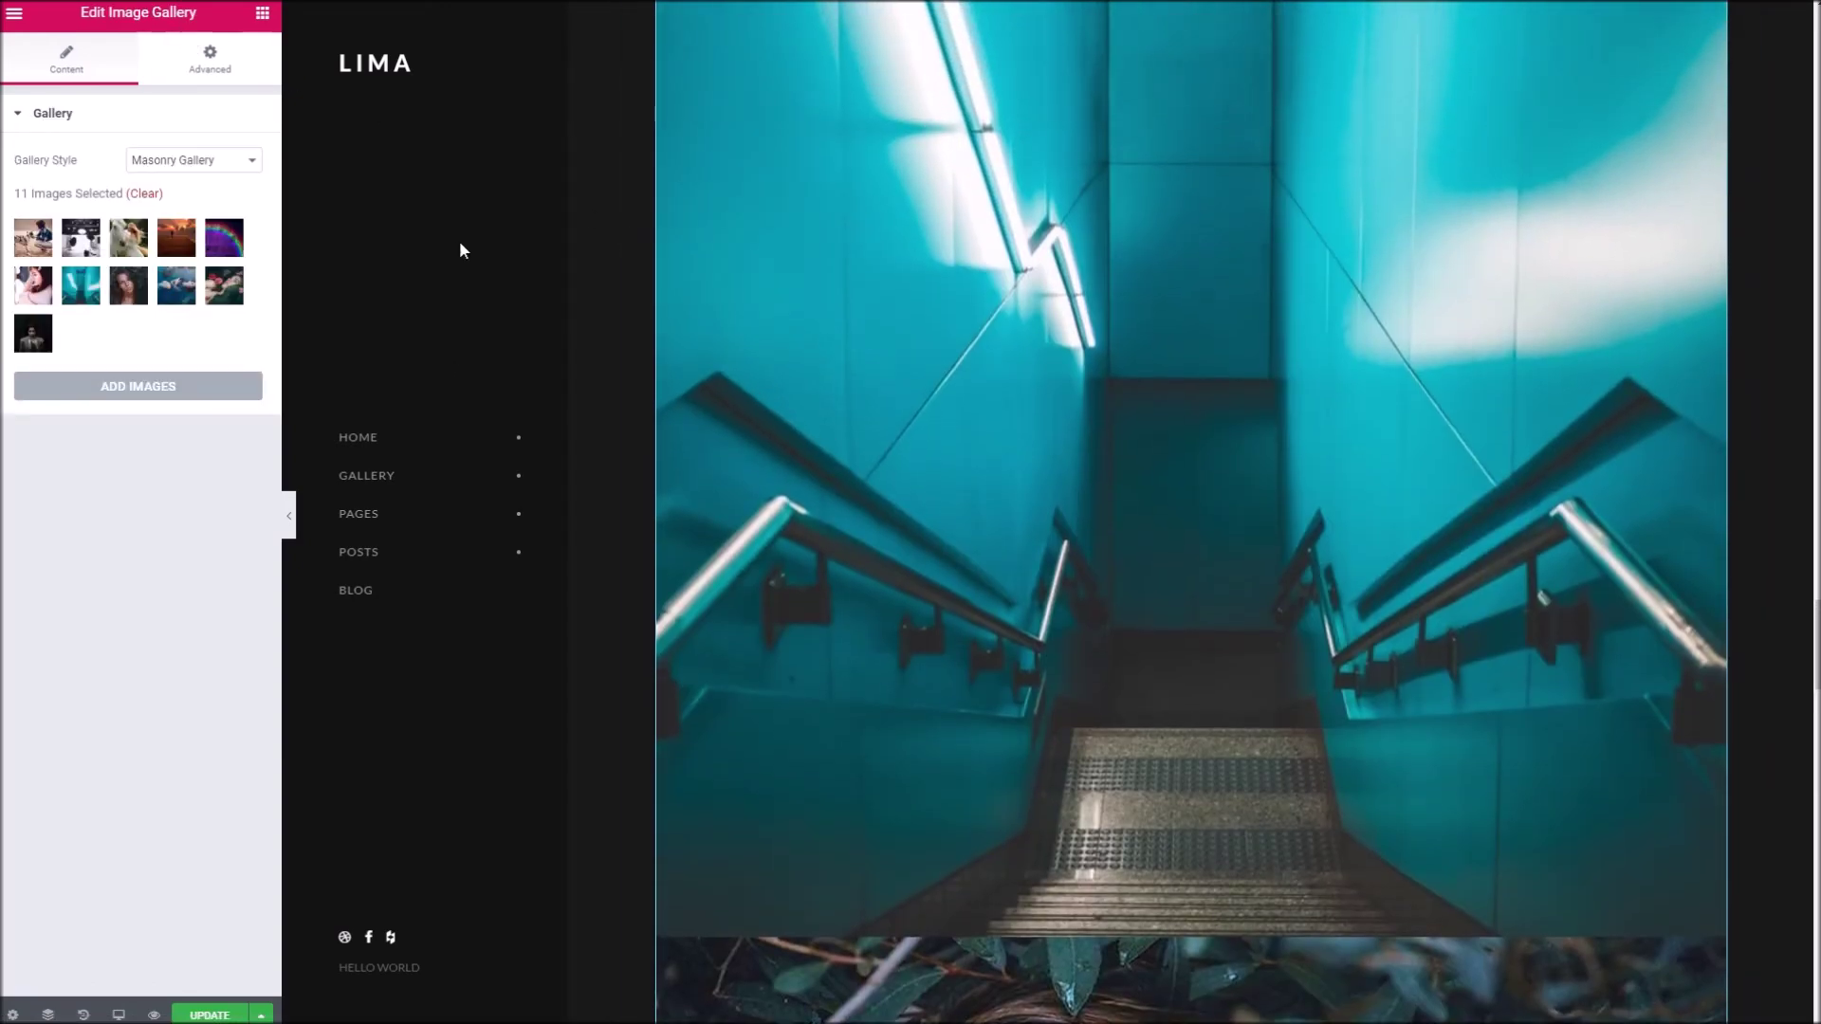
scroll(674, 293, "up", 10)
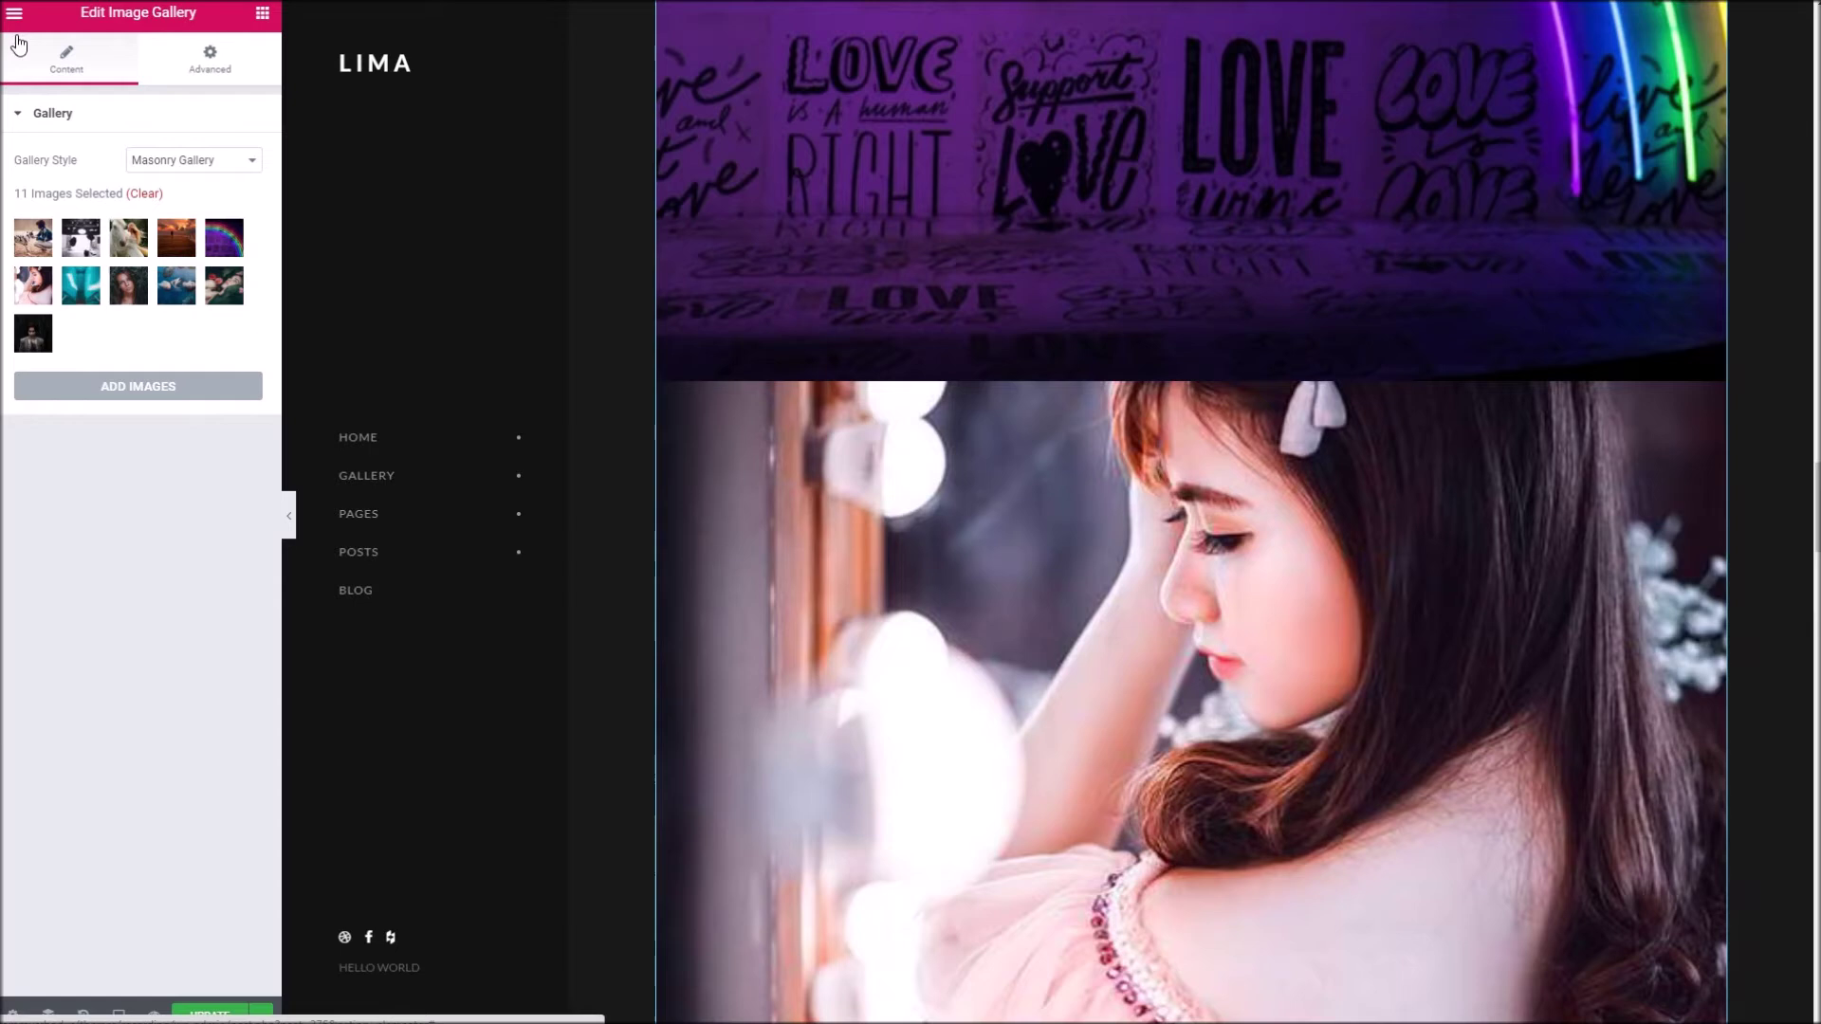
left_click(14, 15)
left_click(8, 17)
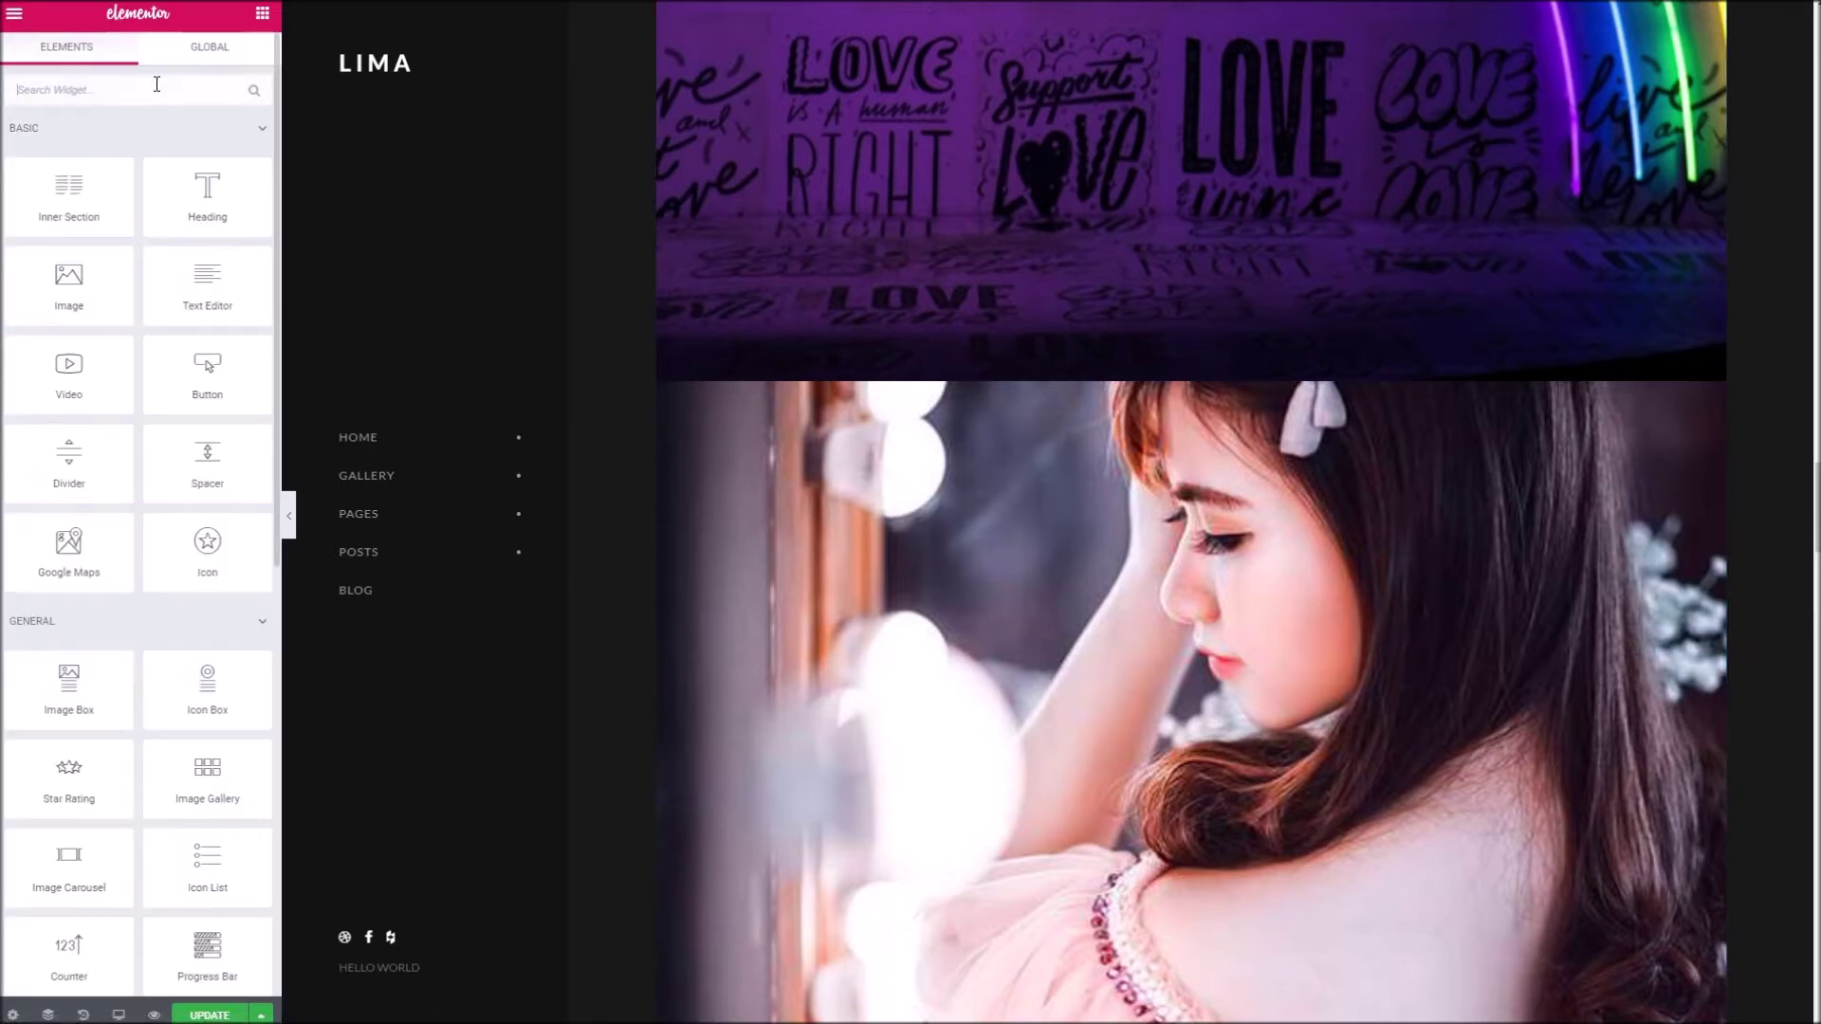
left_click(130, 86)
type("port")
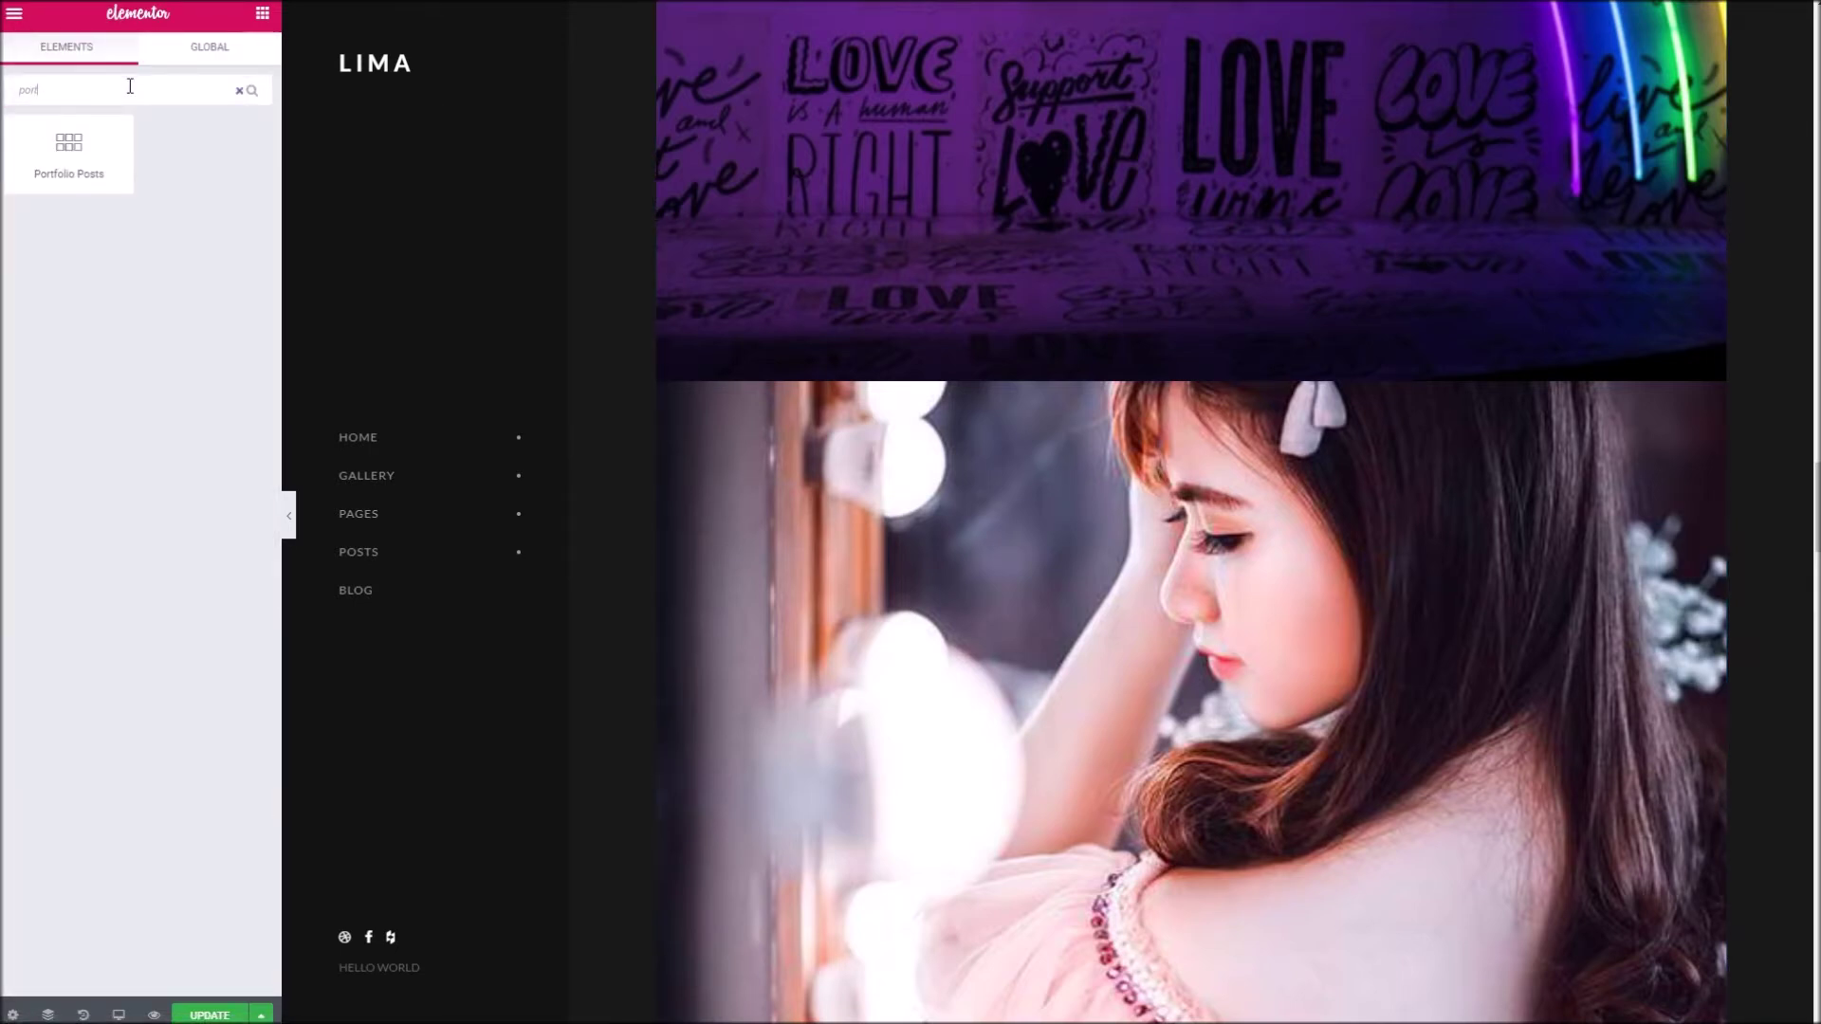
left_click_drag(86, 147, 871, 272)
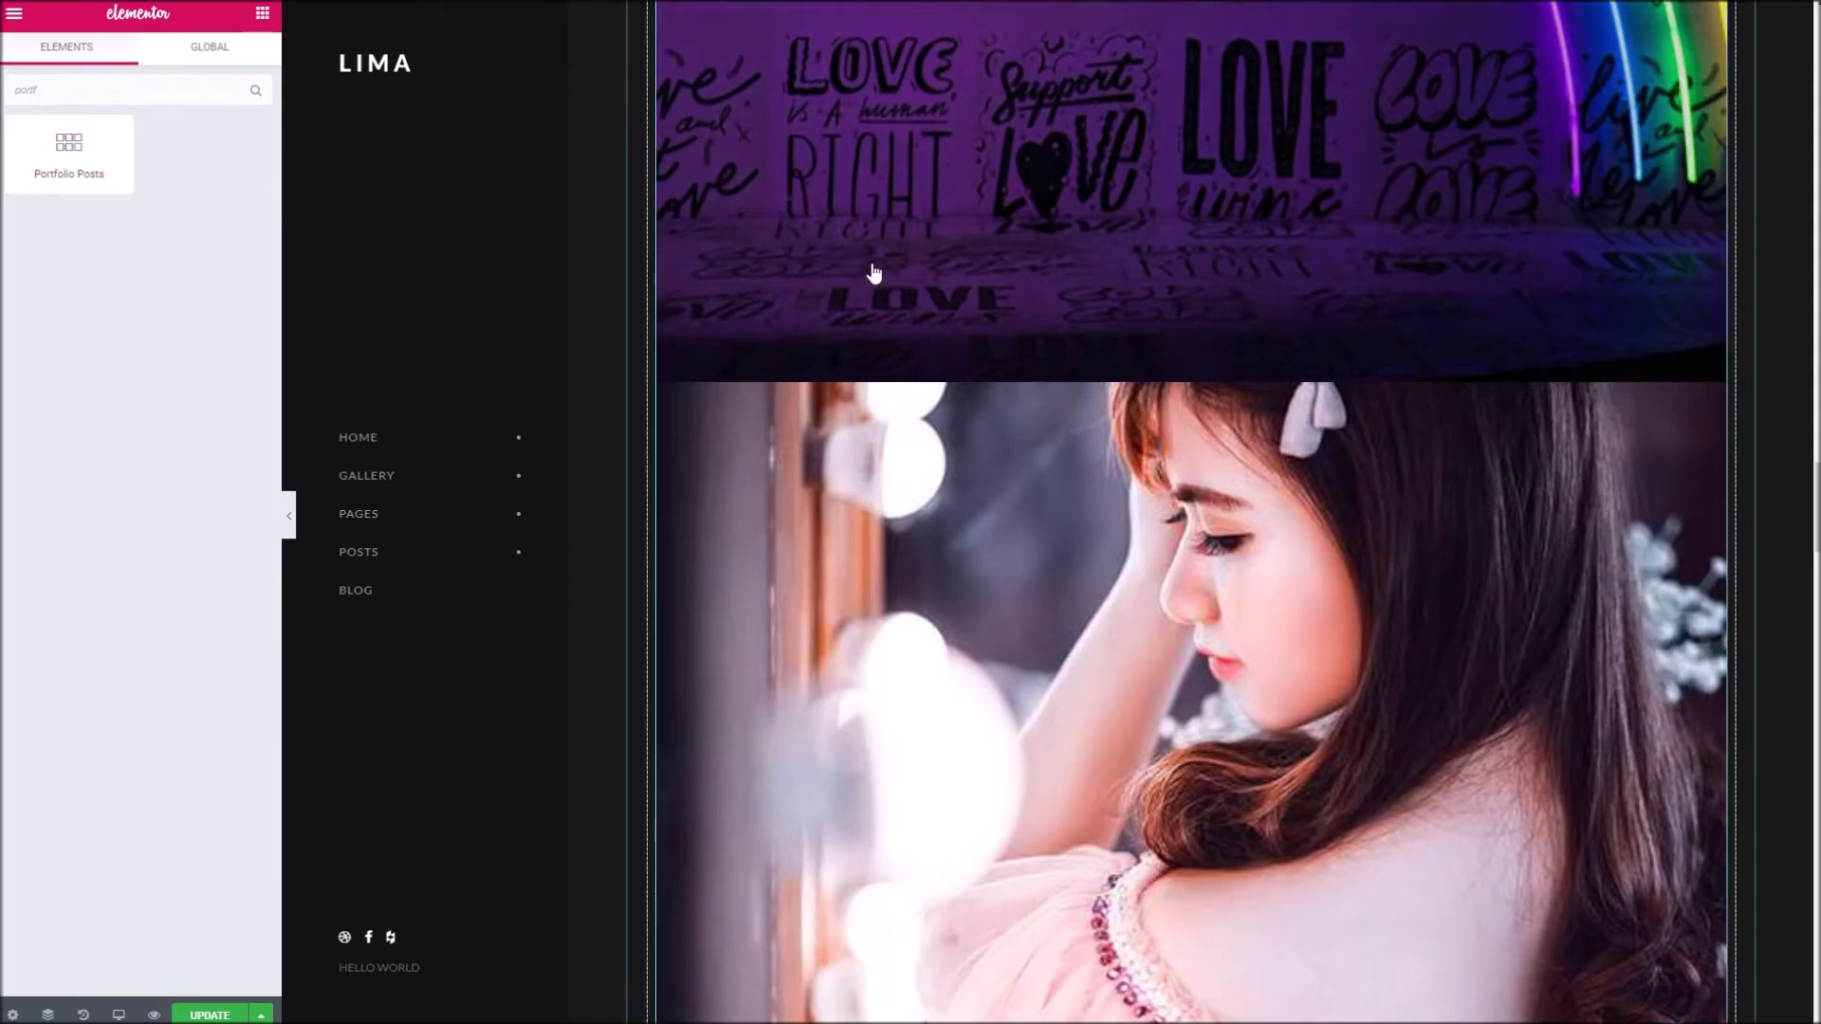
Delete the image gallery widget below the three-column section
scroll(883, 269, "up", 10)
scroll(1008, 338, "up", 5)
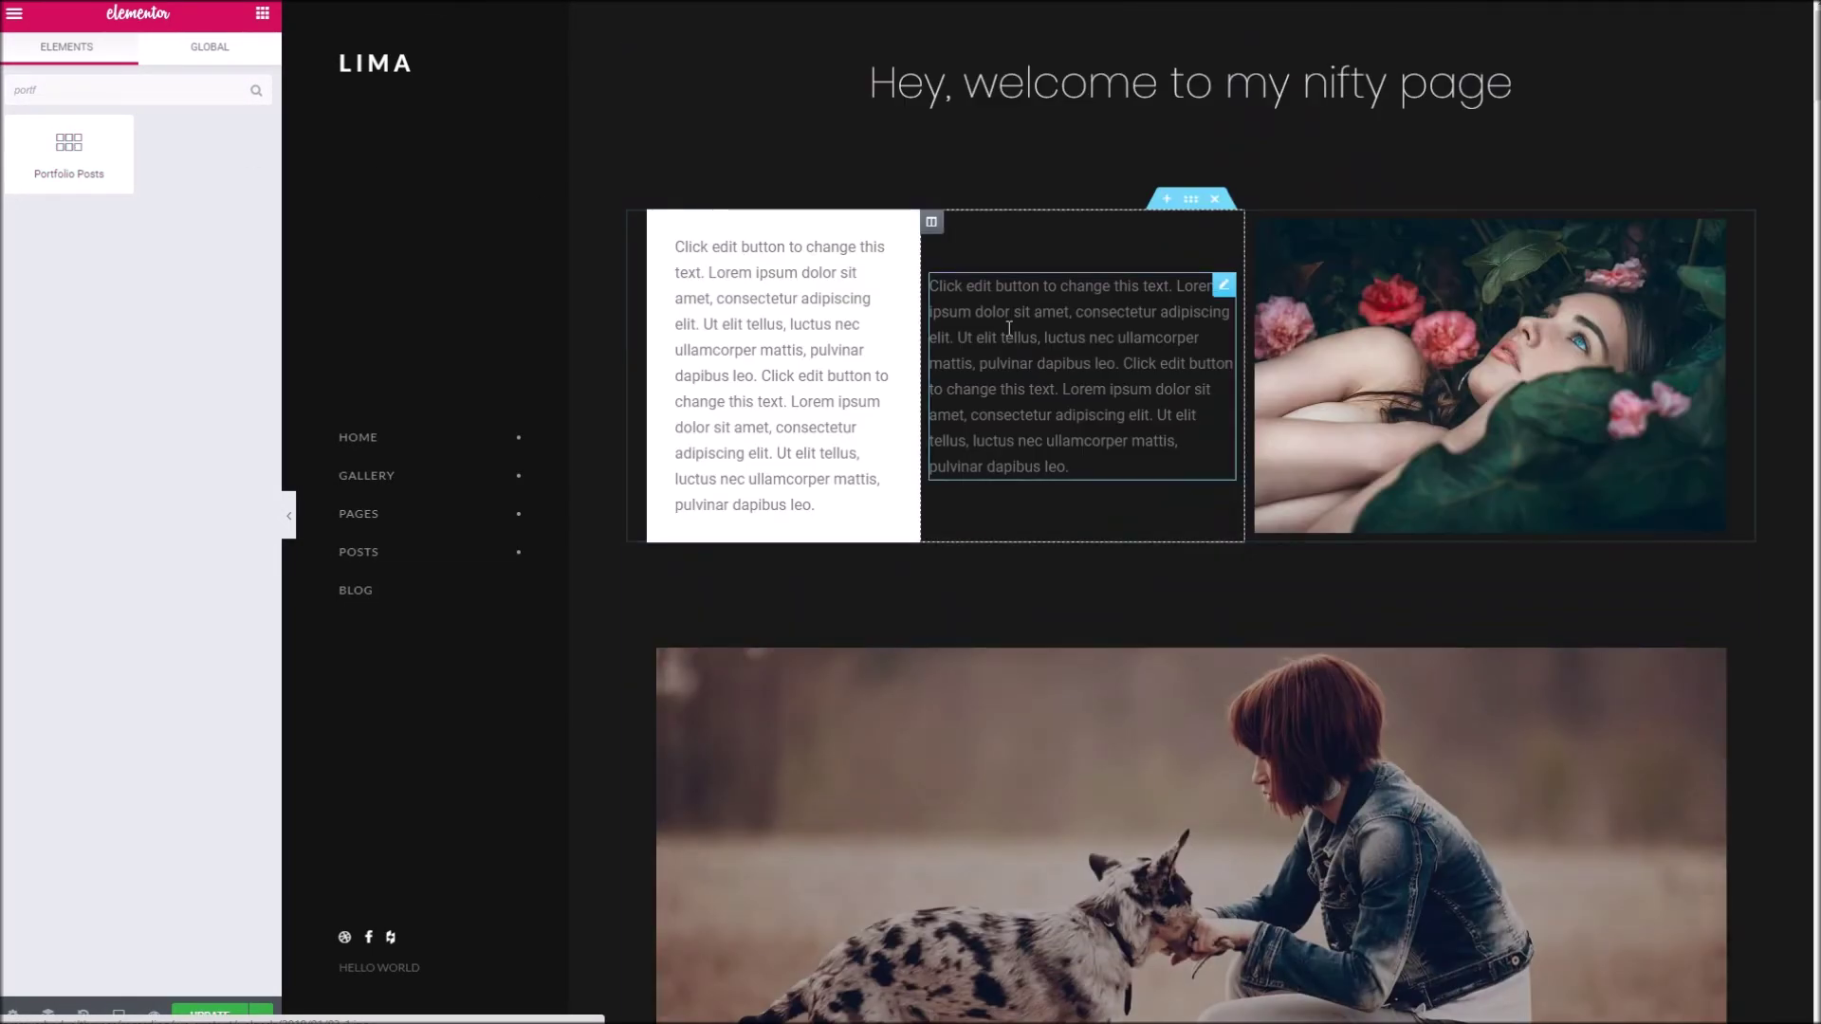
right_click(1129, 655)
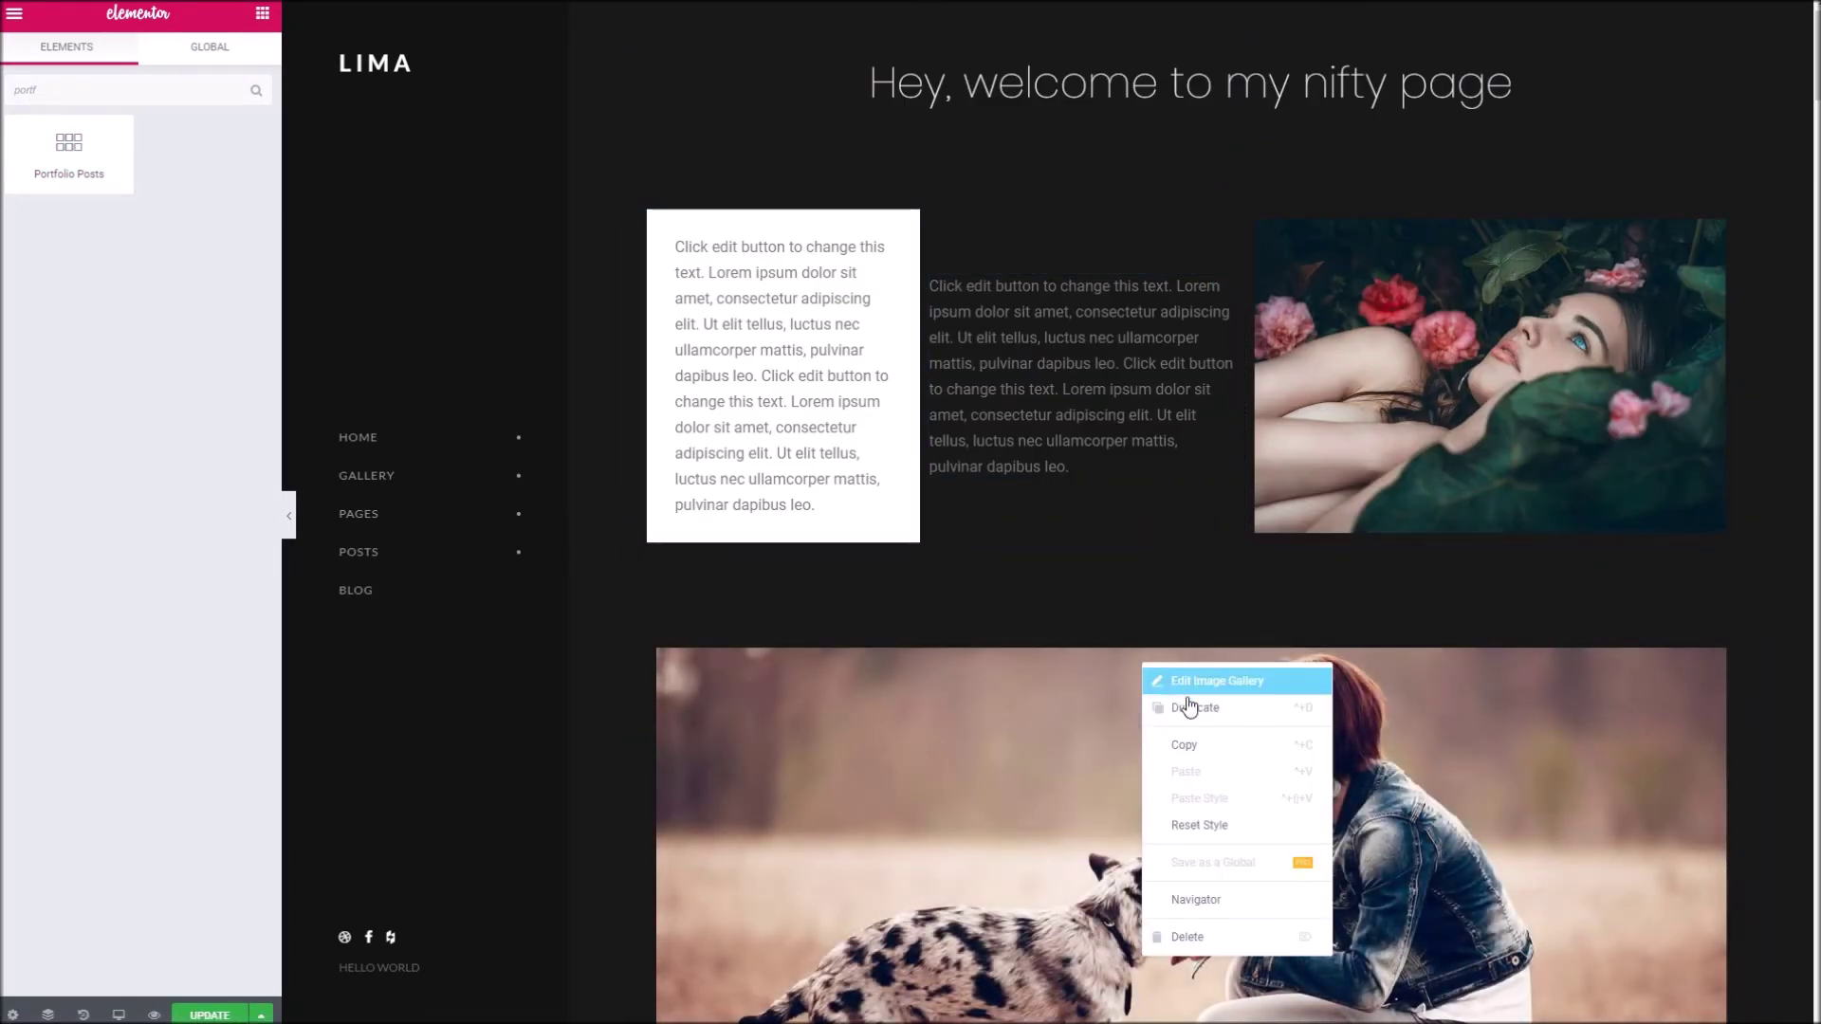
left_click(1218, 936)
Find the Portfolio Posts widget and place it above the spacer in the last section
left_click_drag(69, 147, 840, 656)
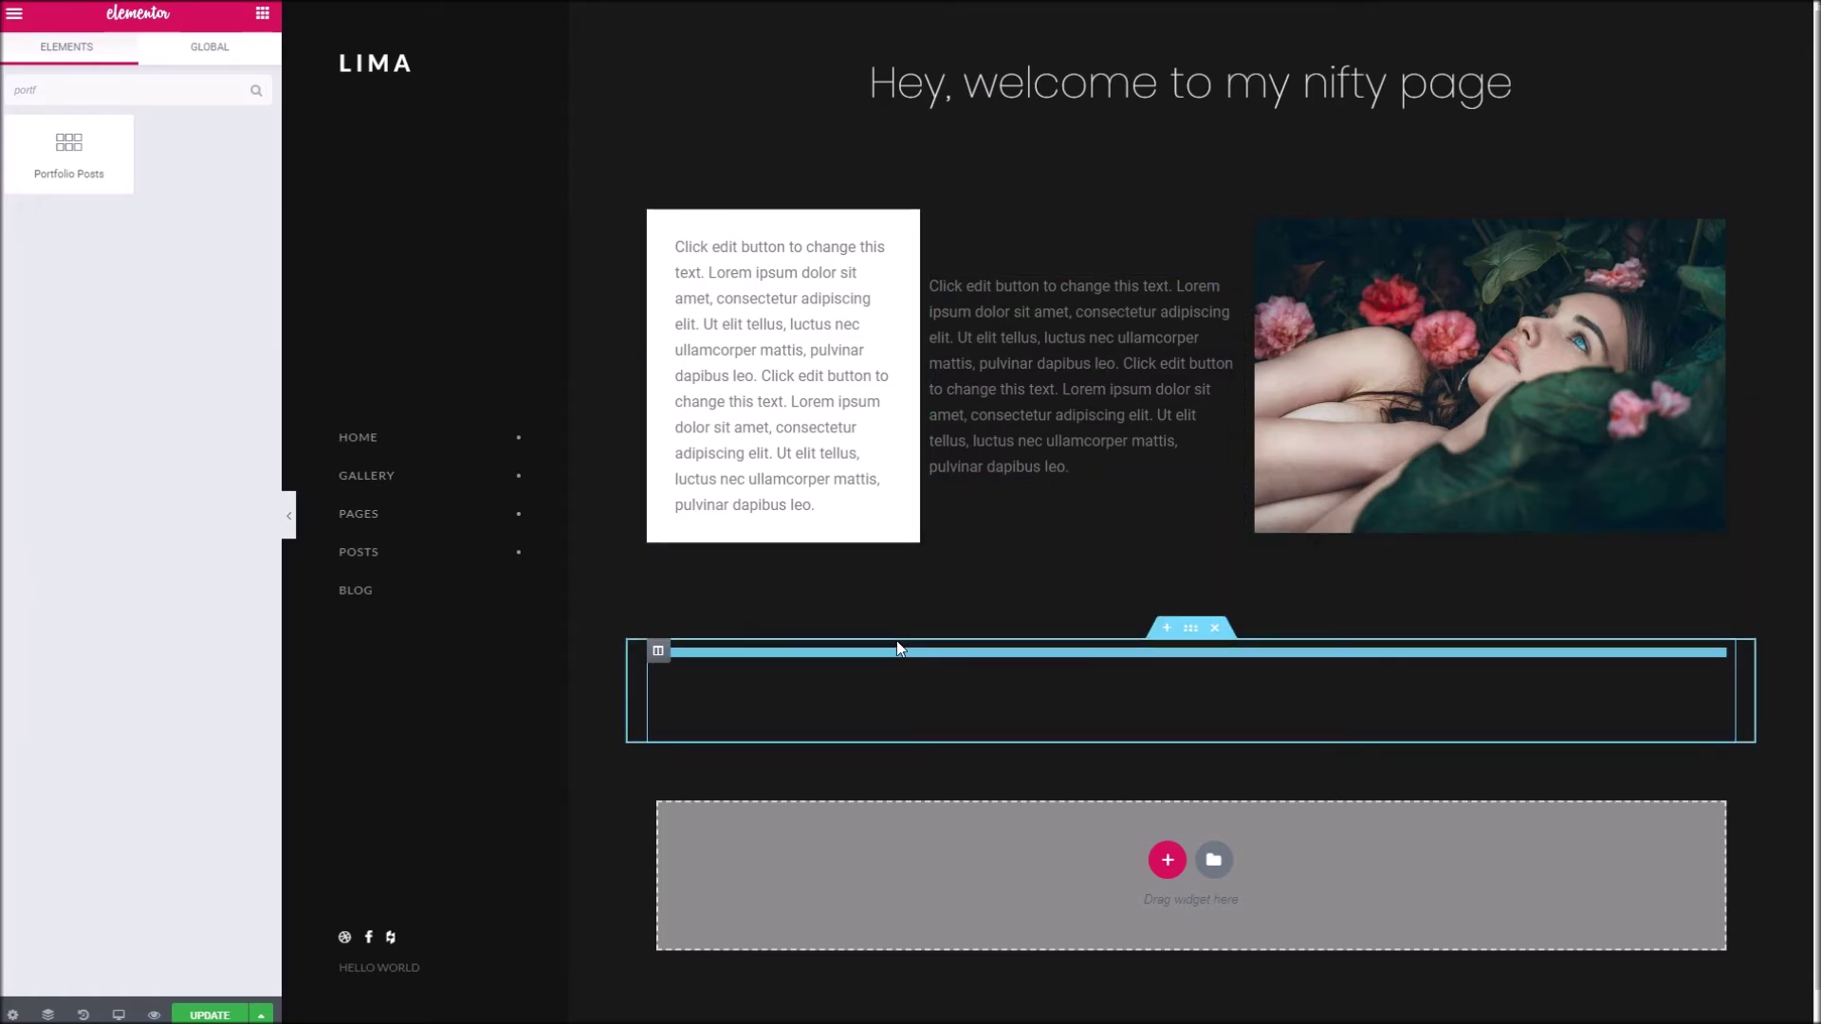
left_click(713, 657)
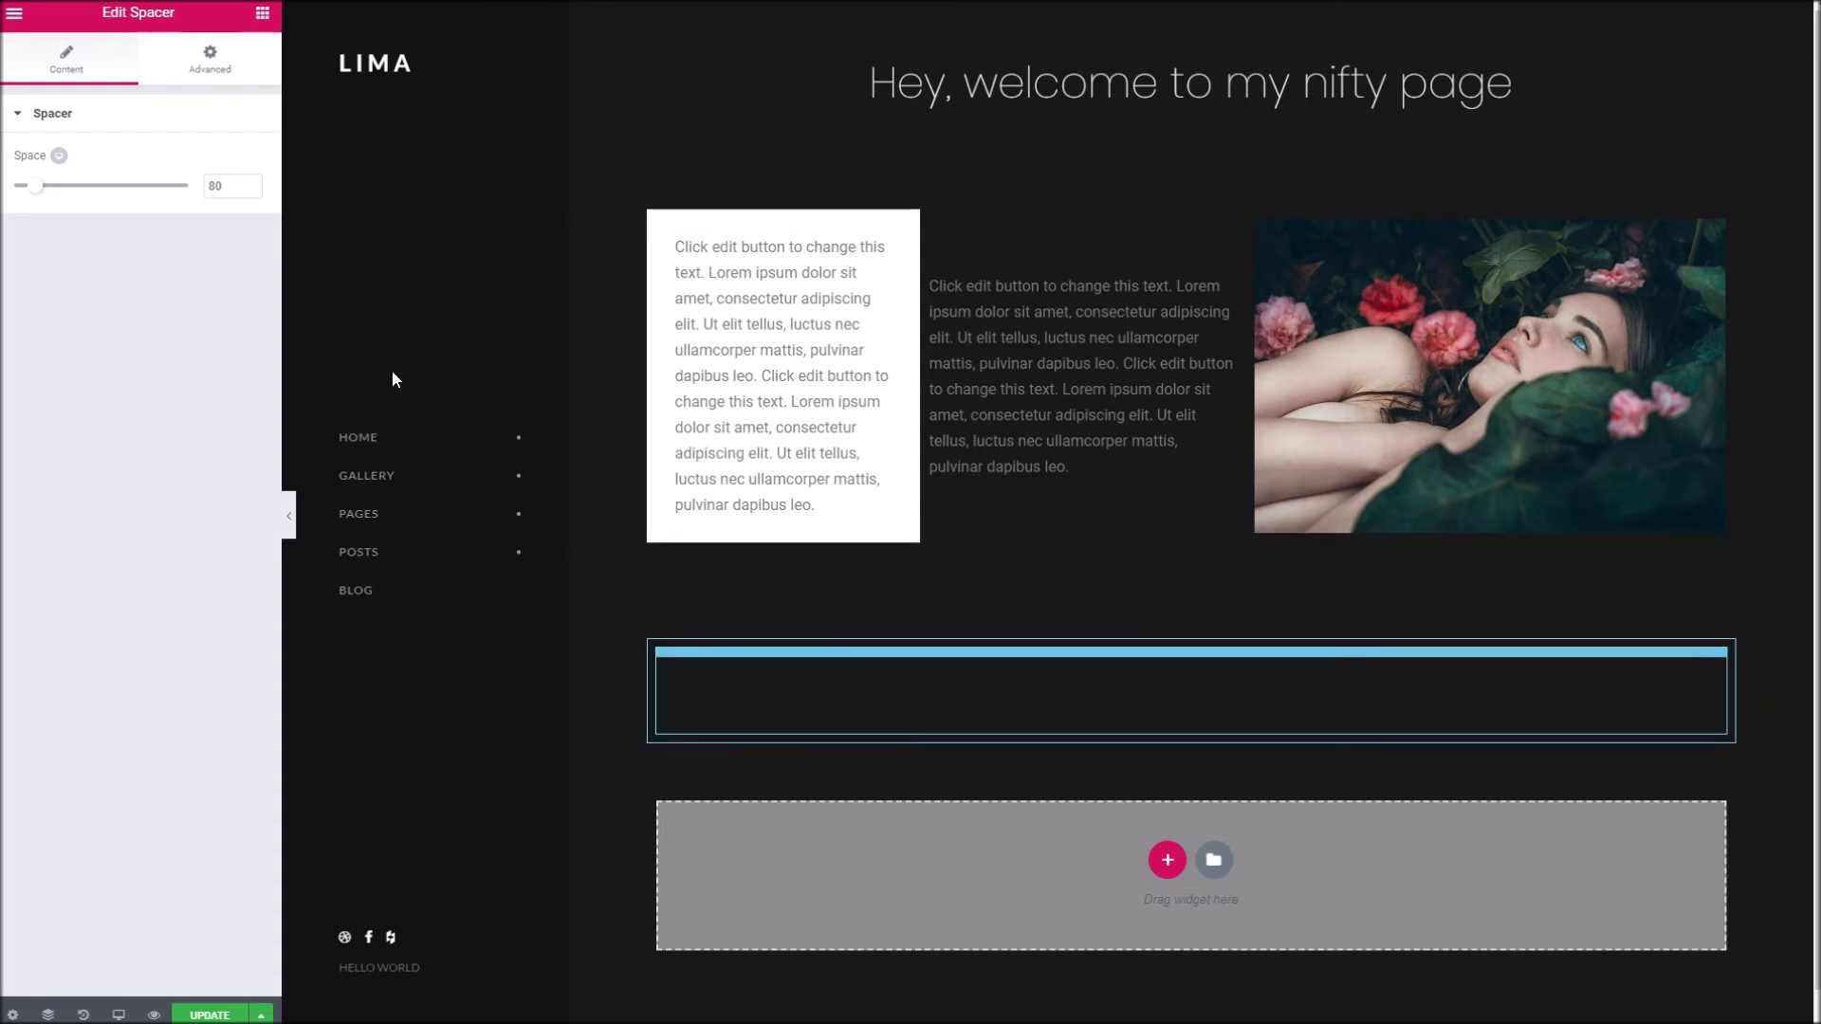
left_click(14, 14)
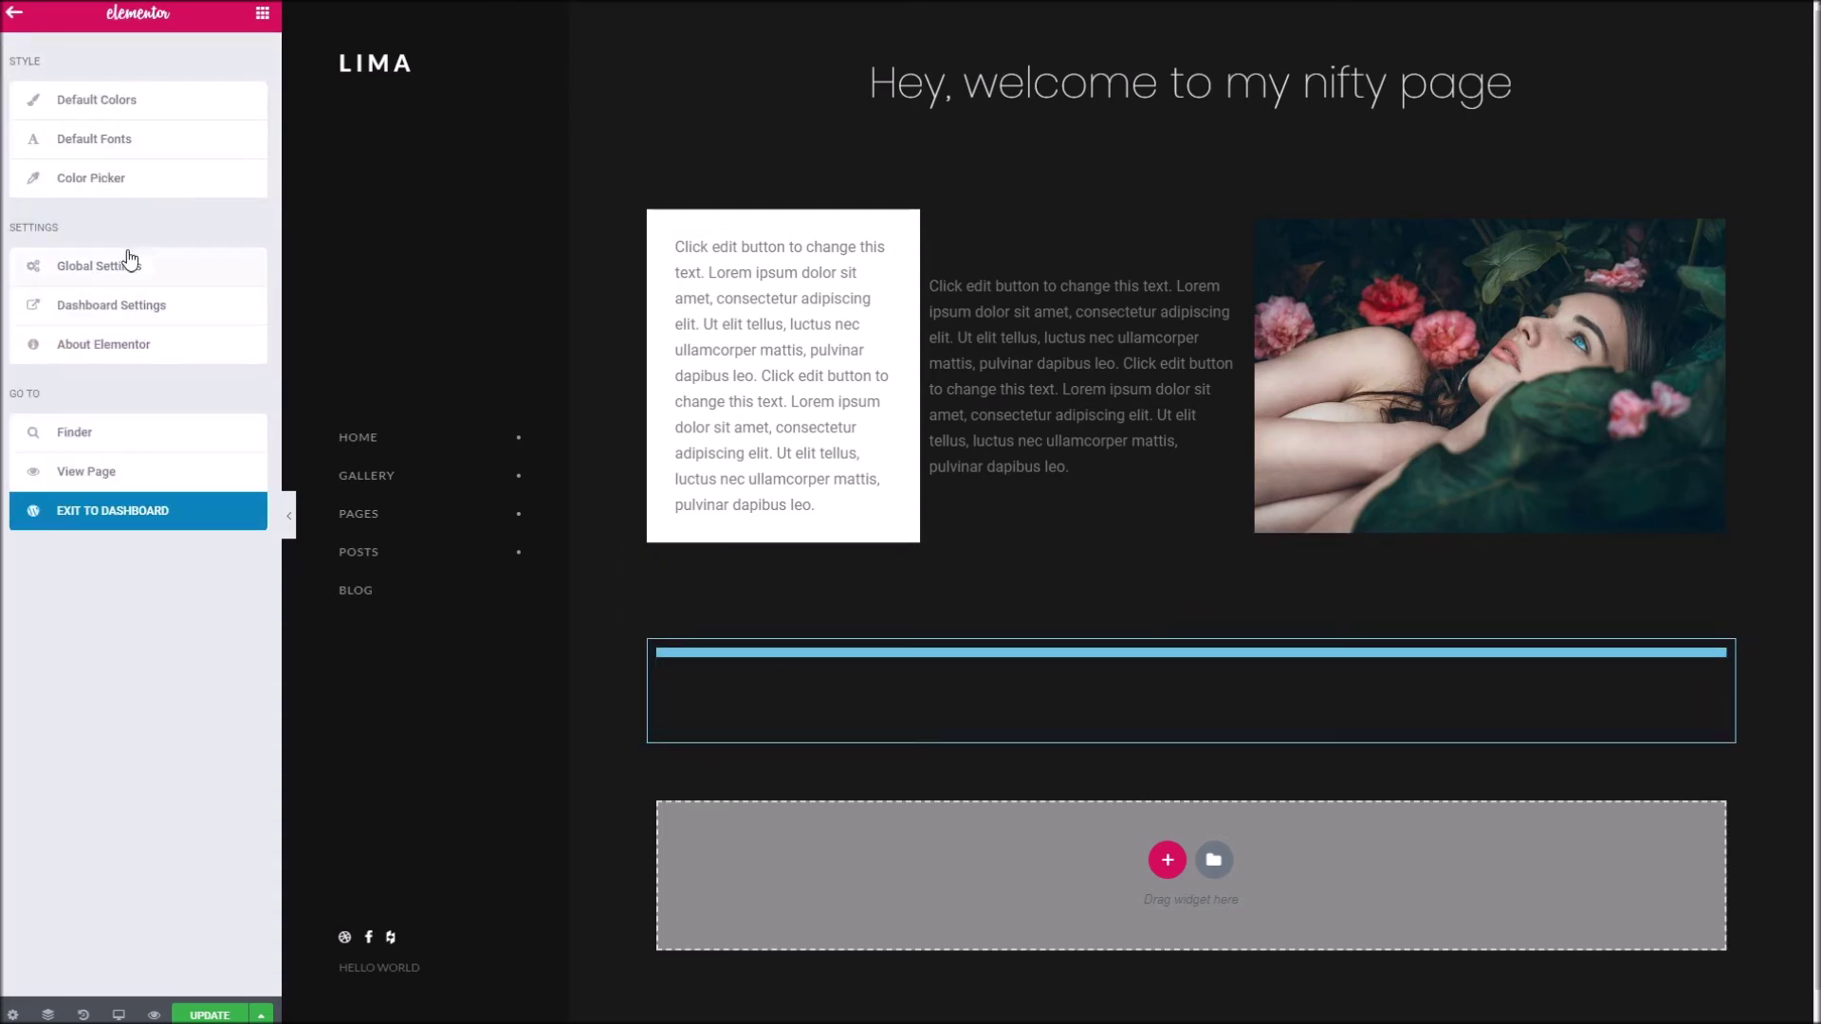
left_click(17, 23)
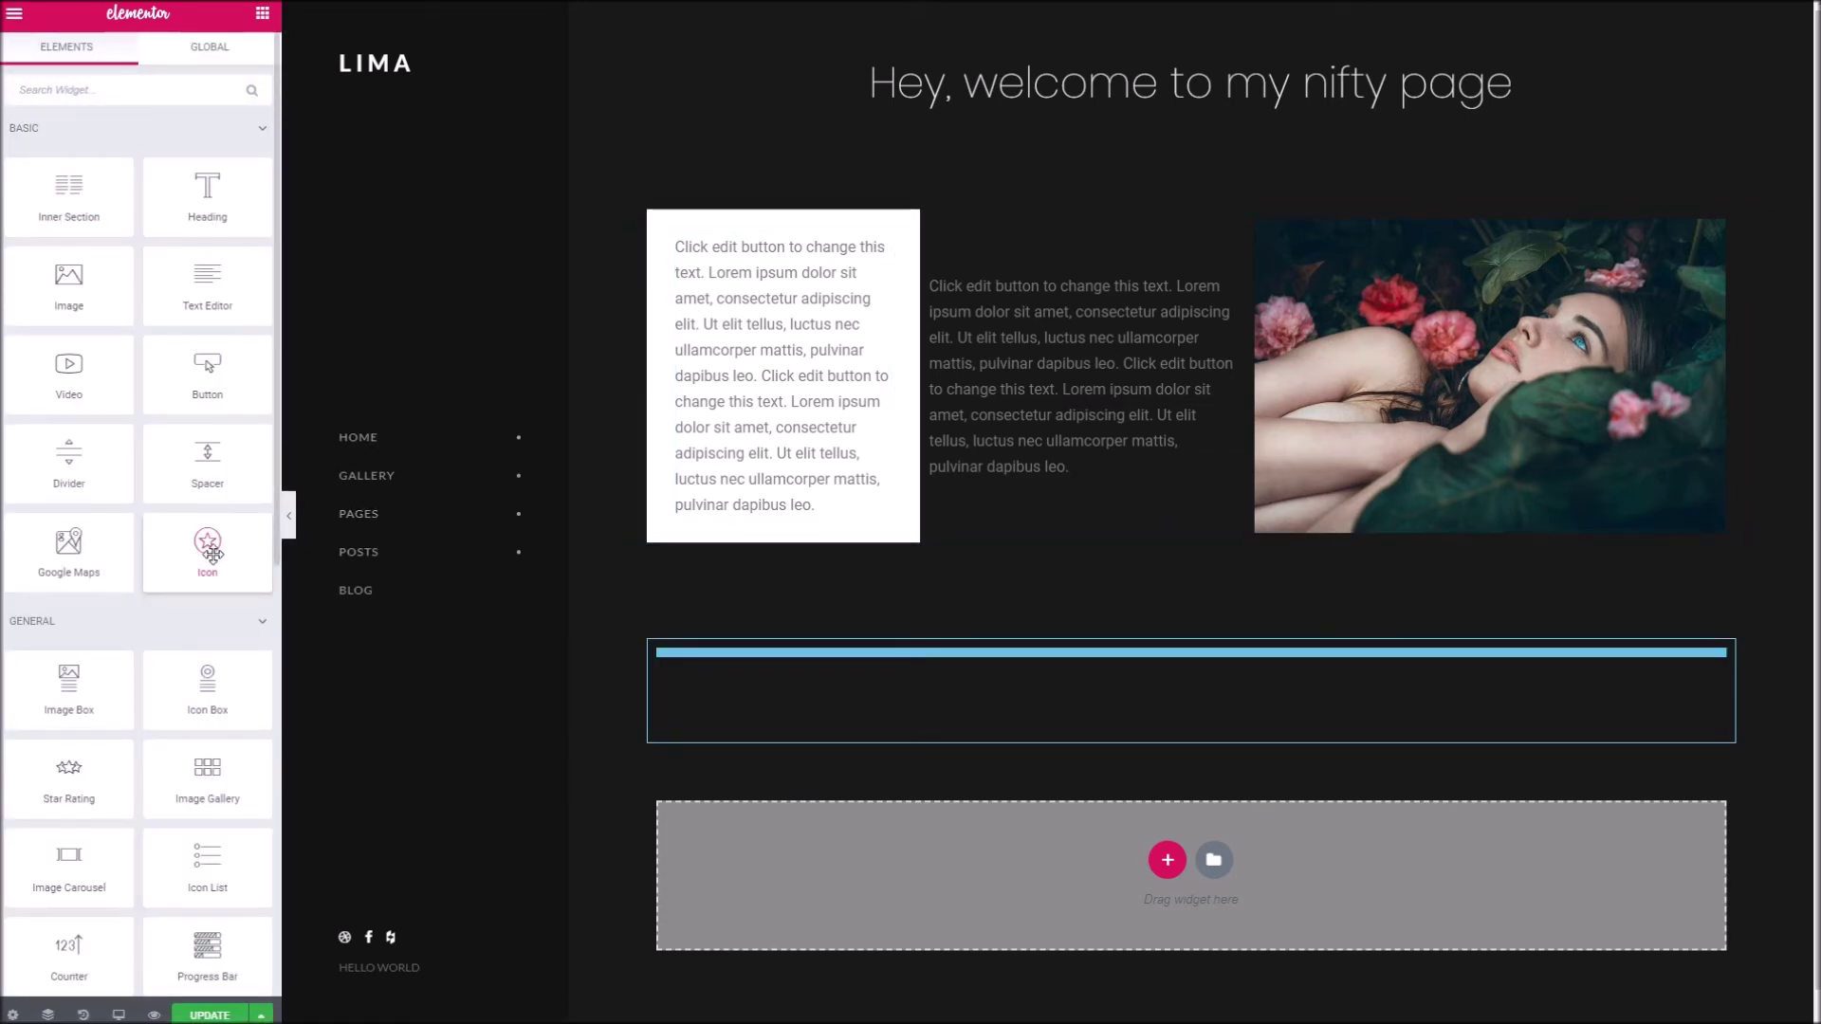
left_click(168, 95)
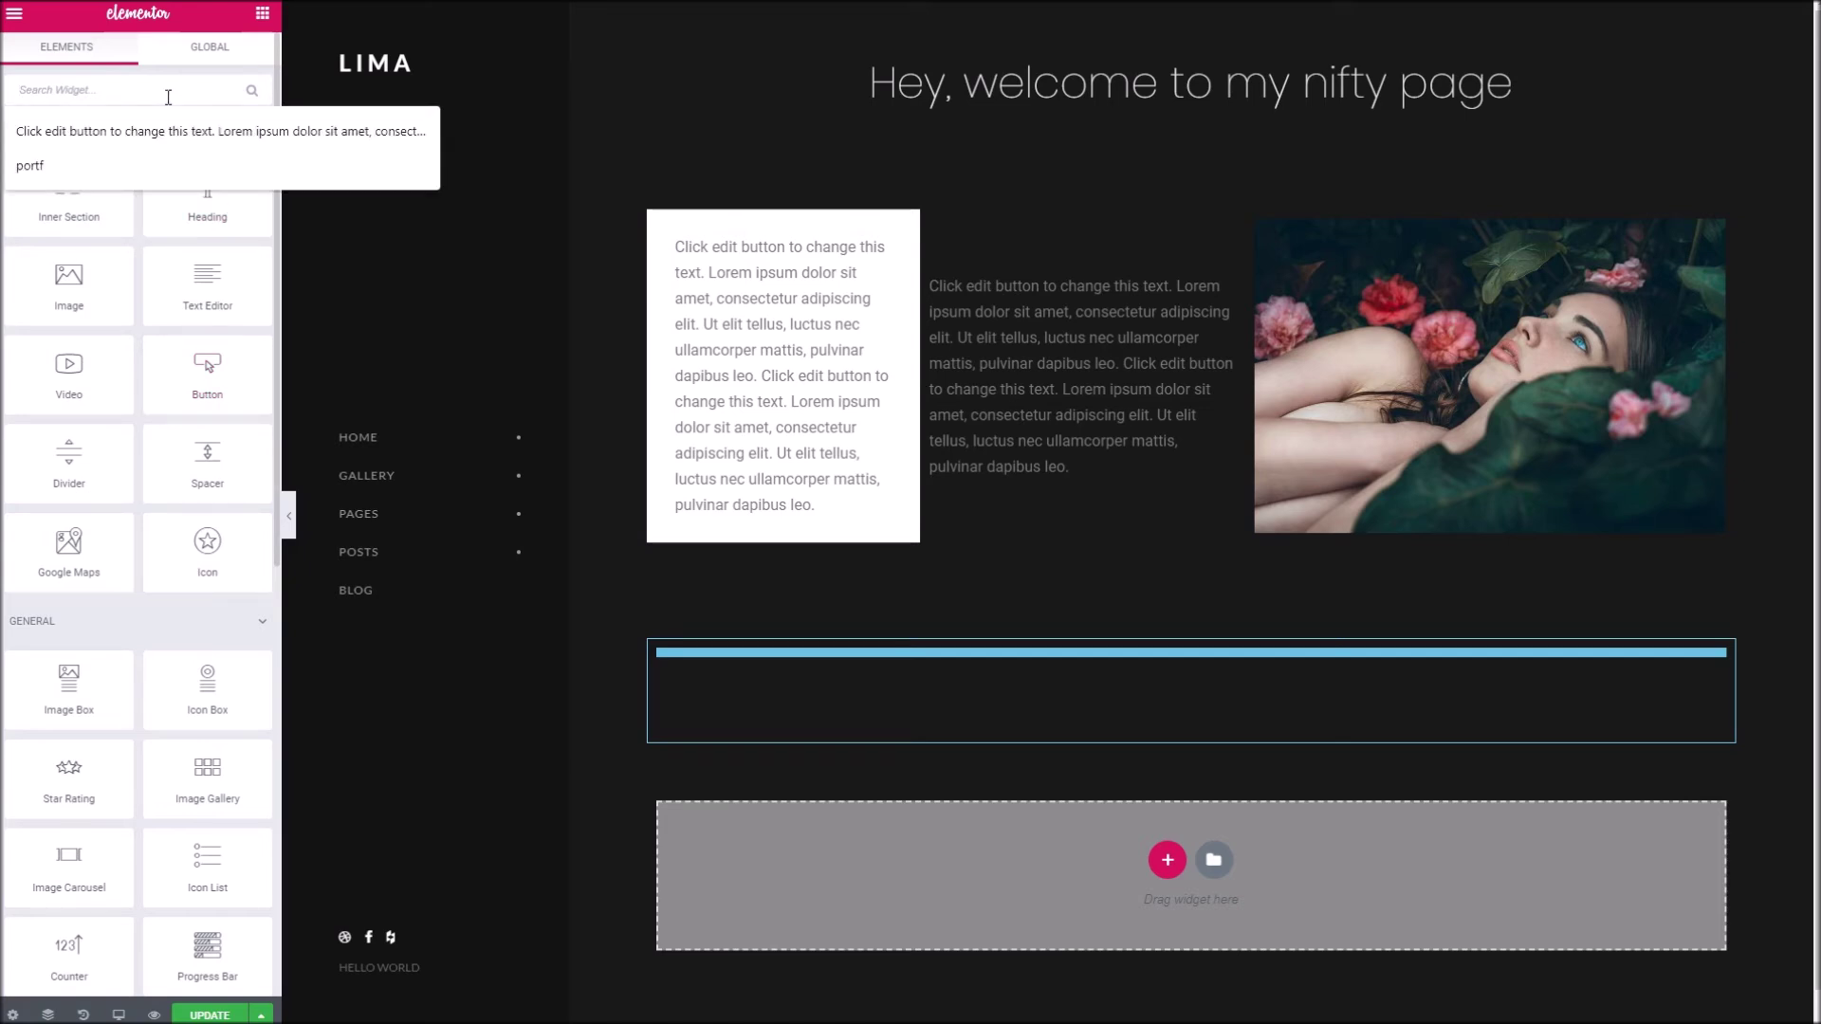
type("por")
left_click_drag(71, 161, 822, 669)
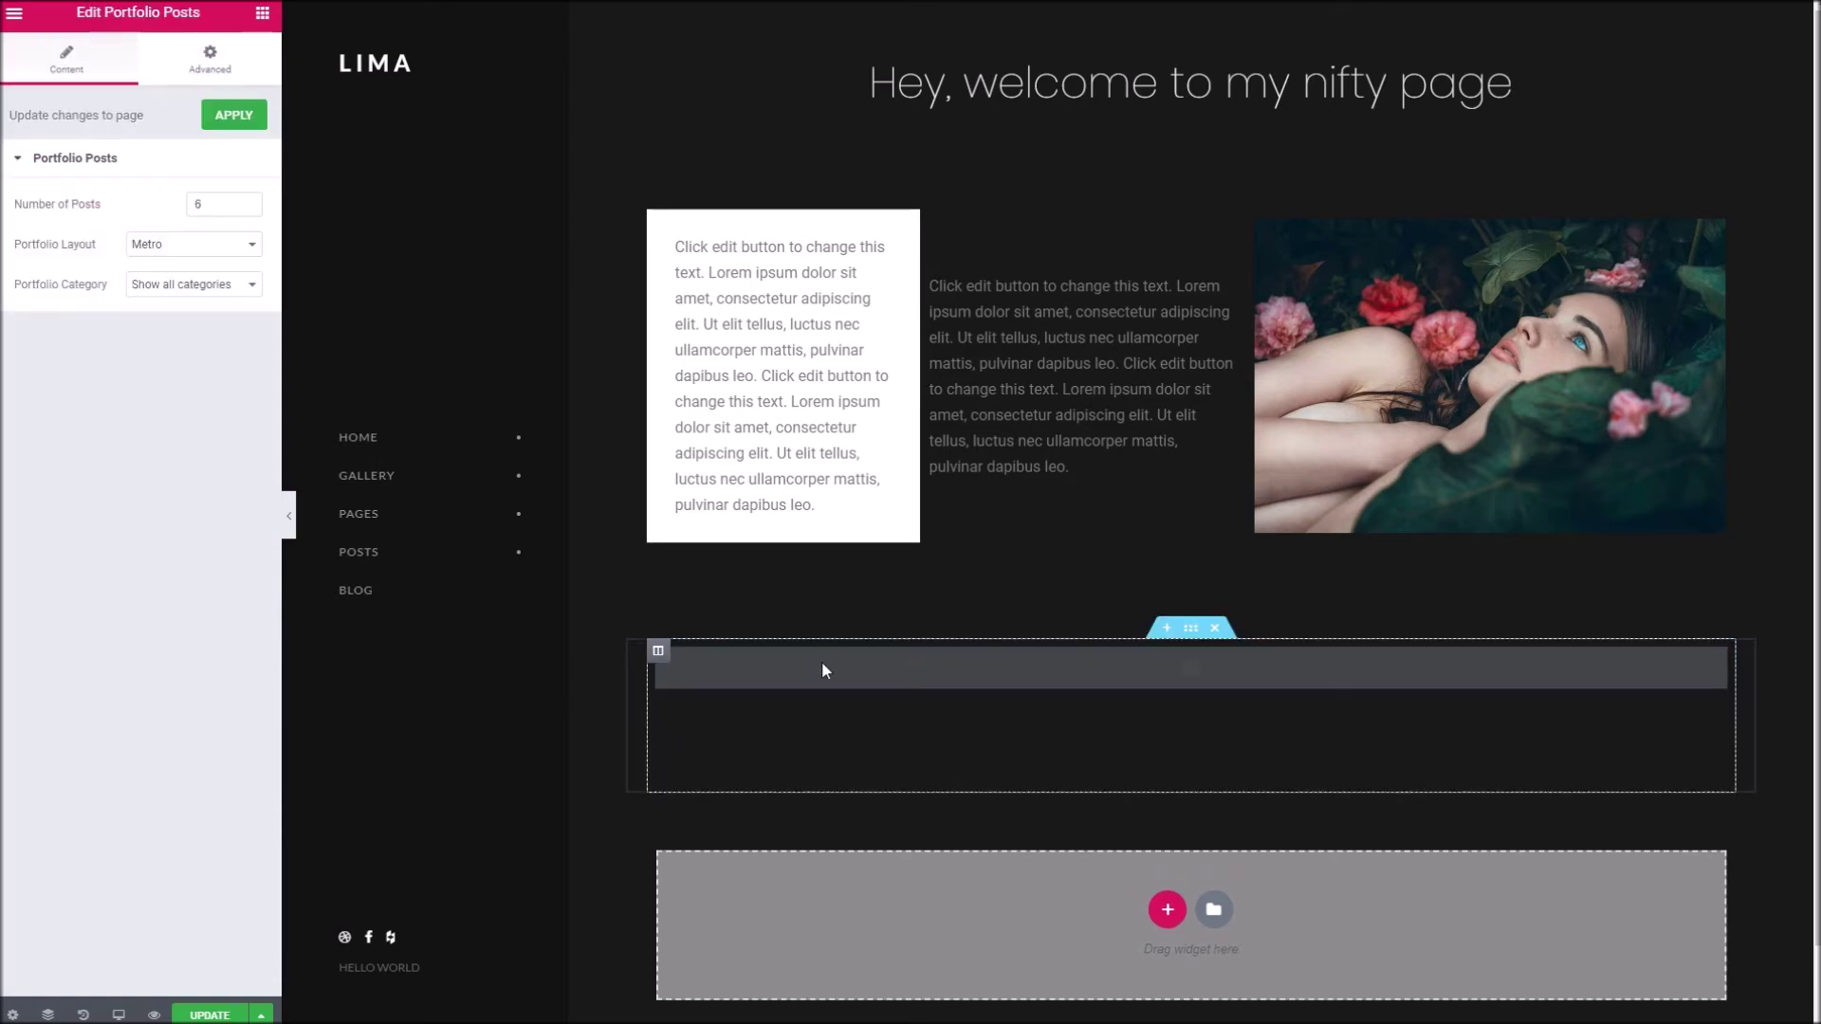
scroll(1084, 712, "down", 2)
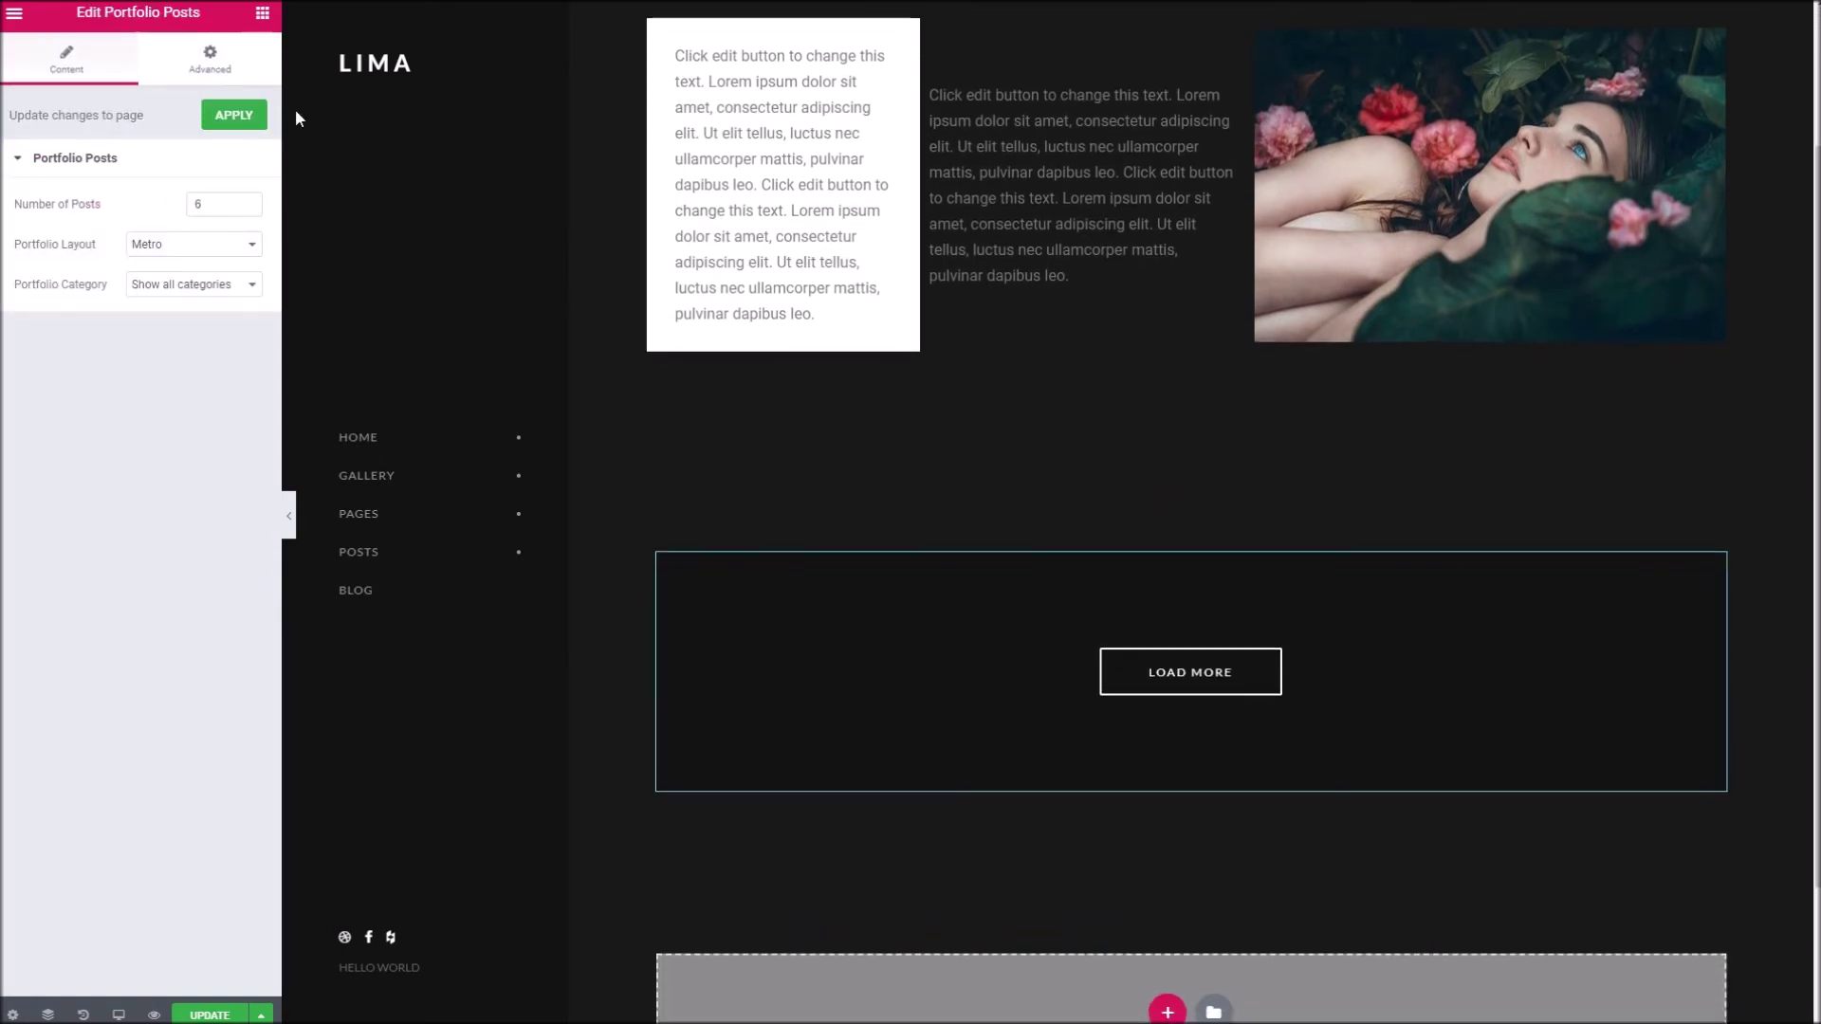
Update the page and reload the published page to check the portfolio
left_click(226, 1016)
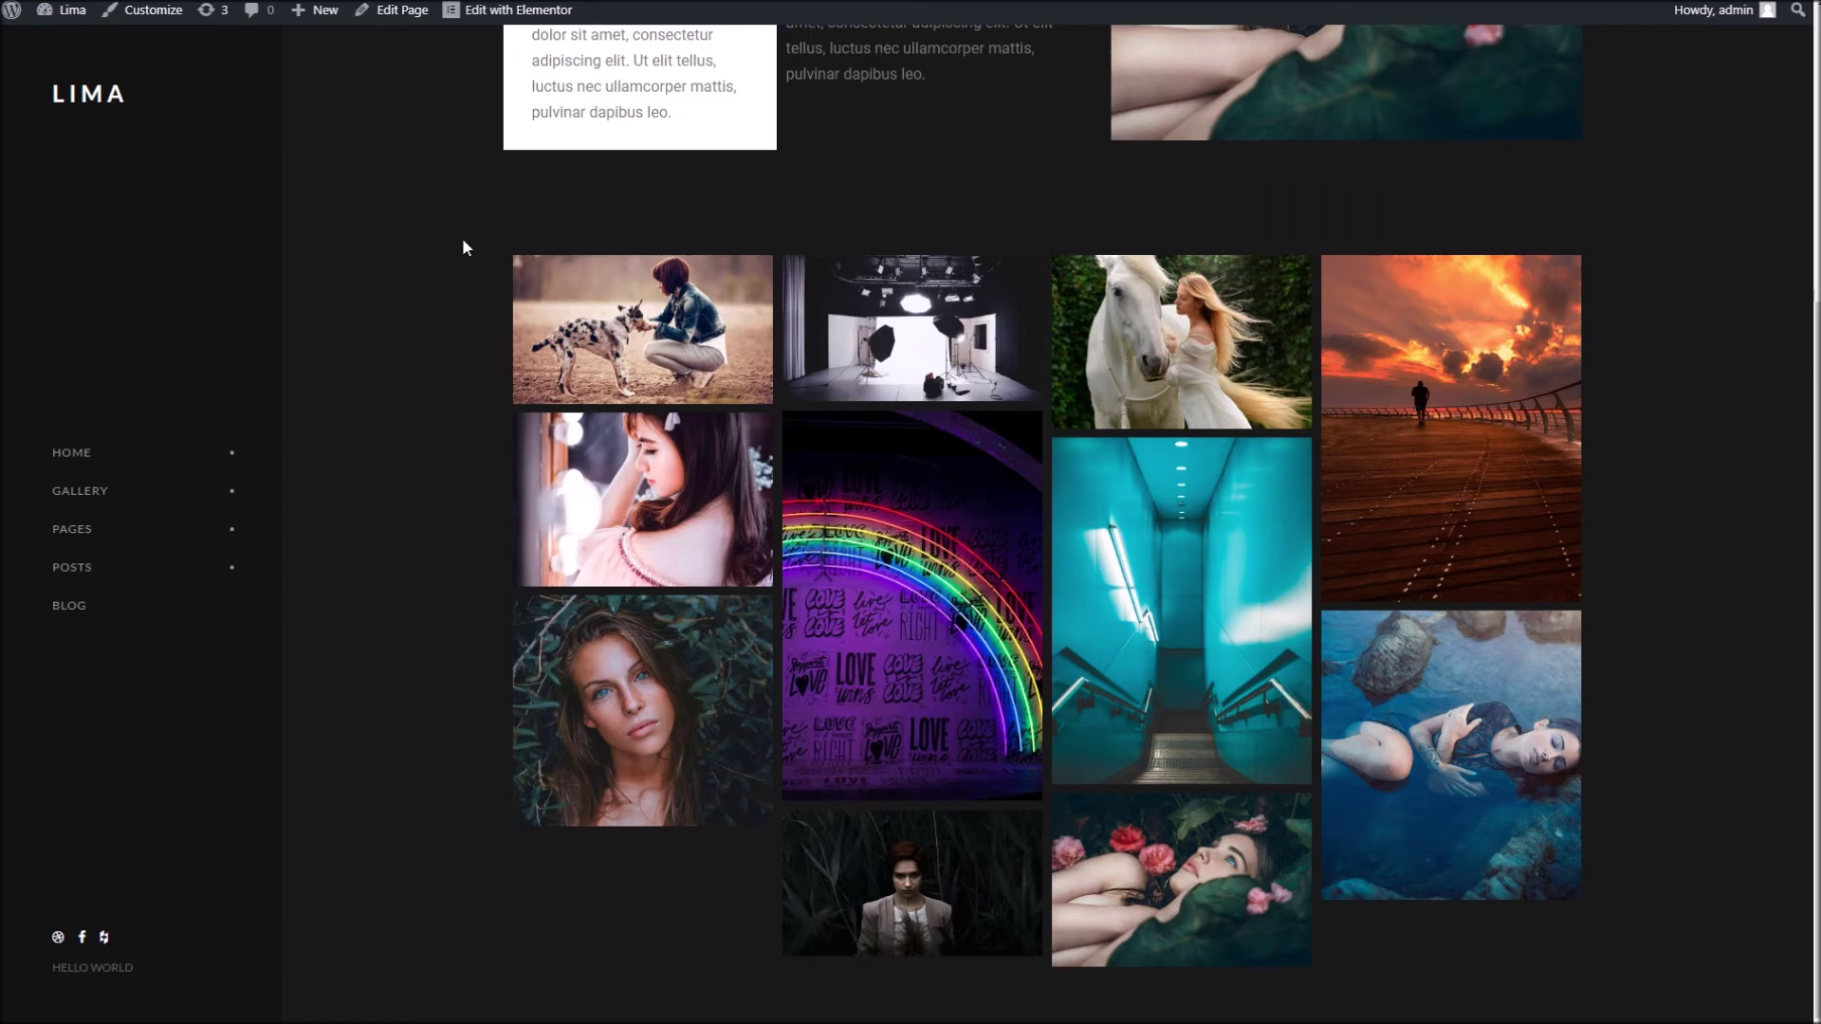
right_click(462, 247)
left_click(502, 297)
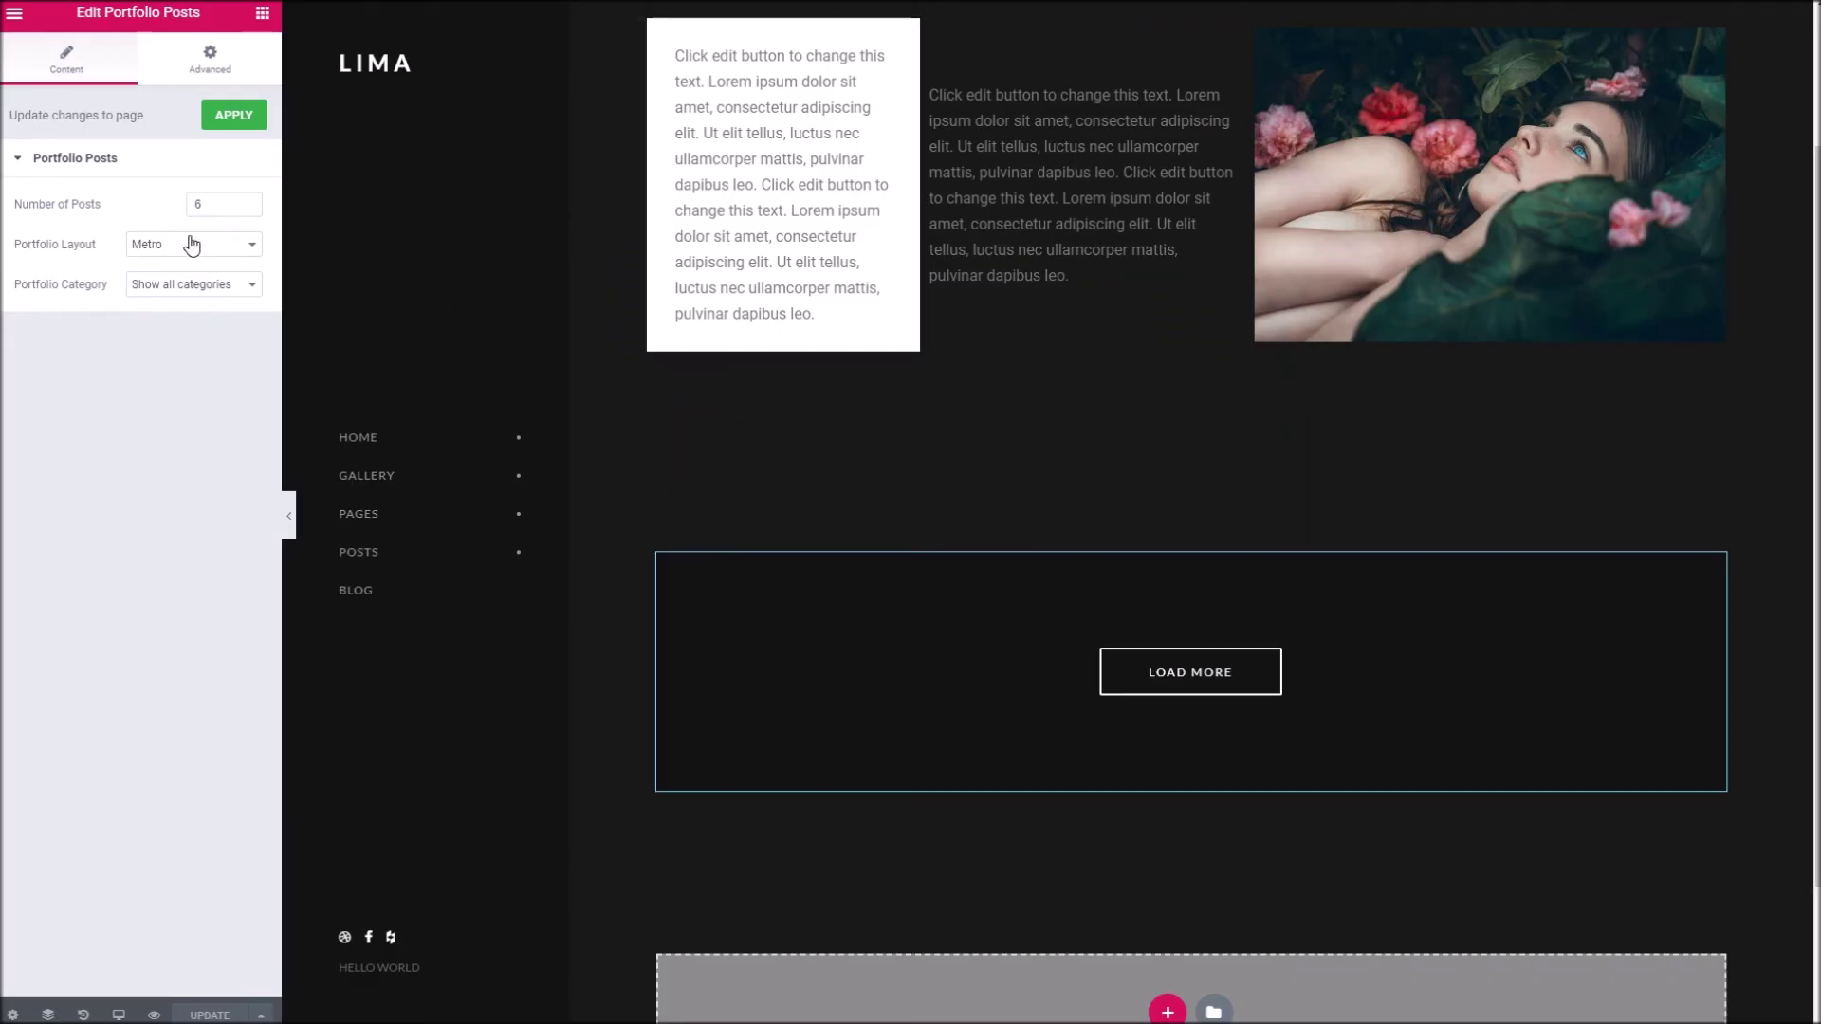
Set the portfolio layout to Caption and apply the change to the page
left_click(153, 250)
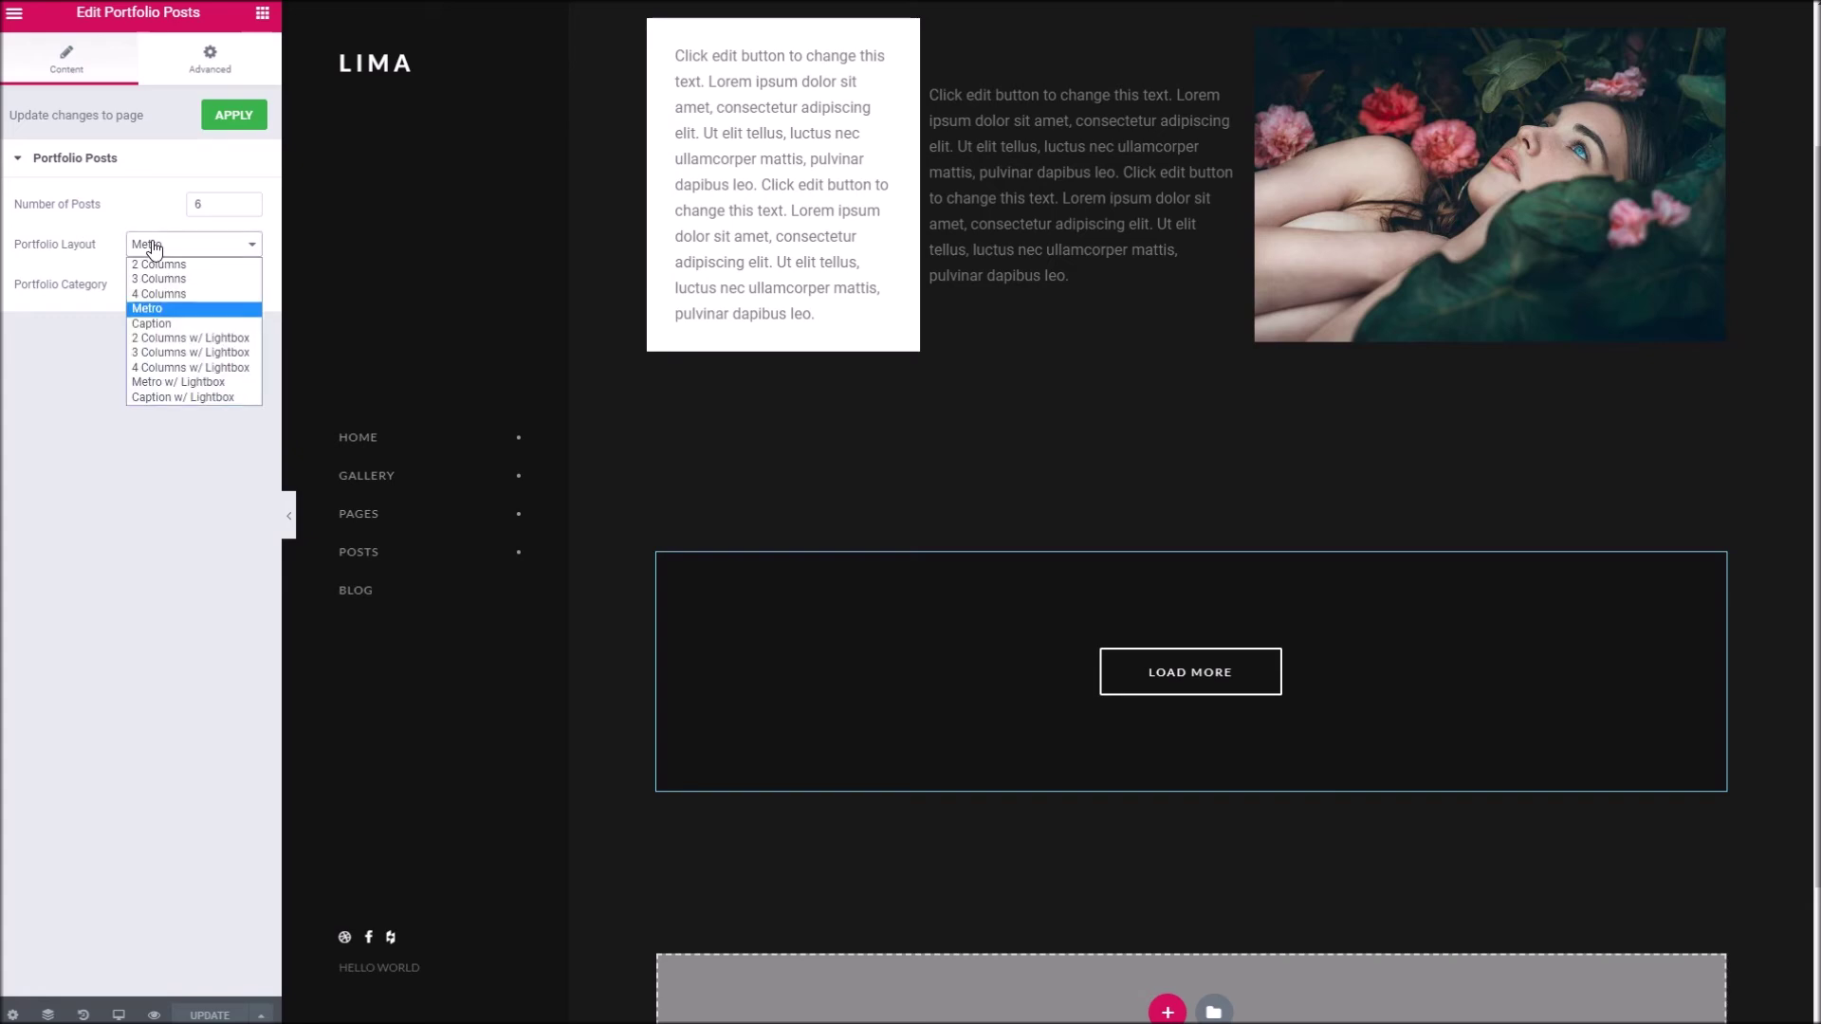
left_click(216, 310)
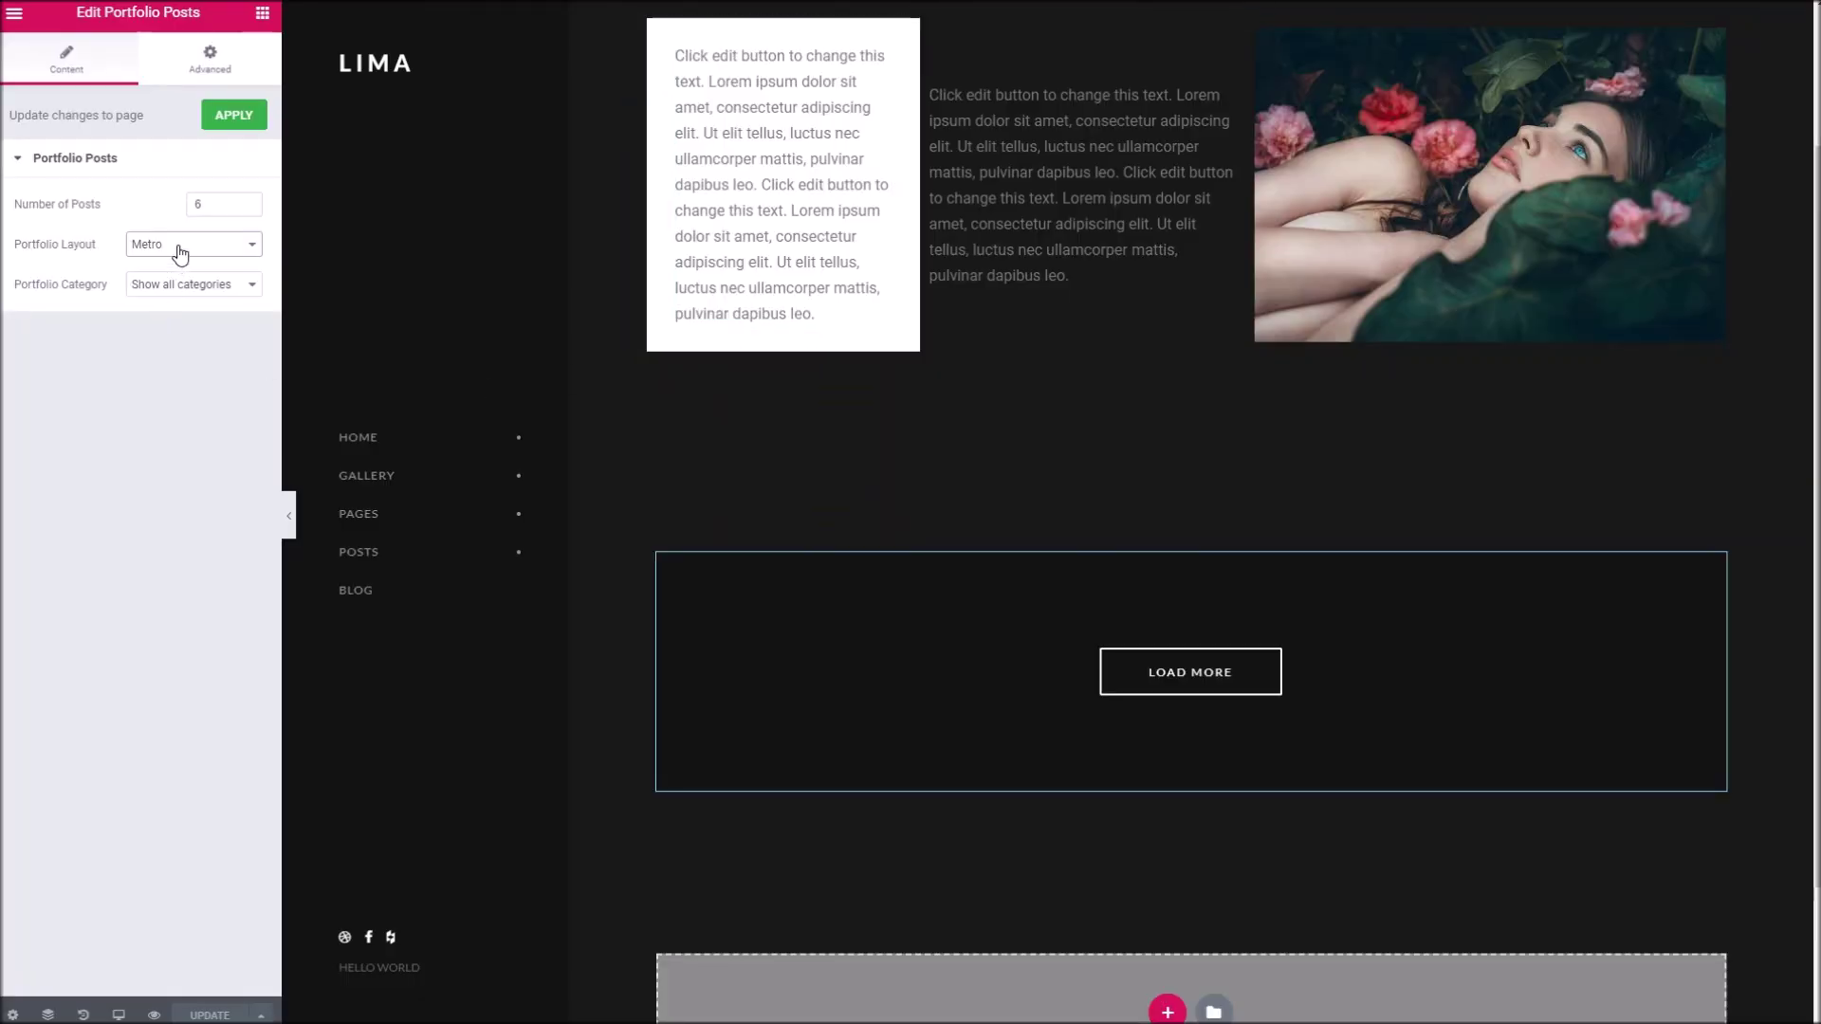
left_click(180, 254)
left_click(196, 324)
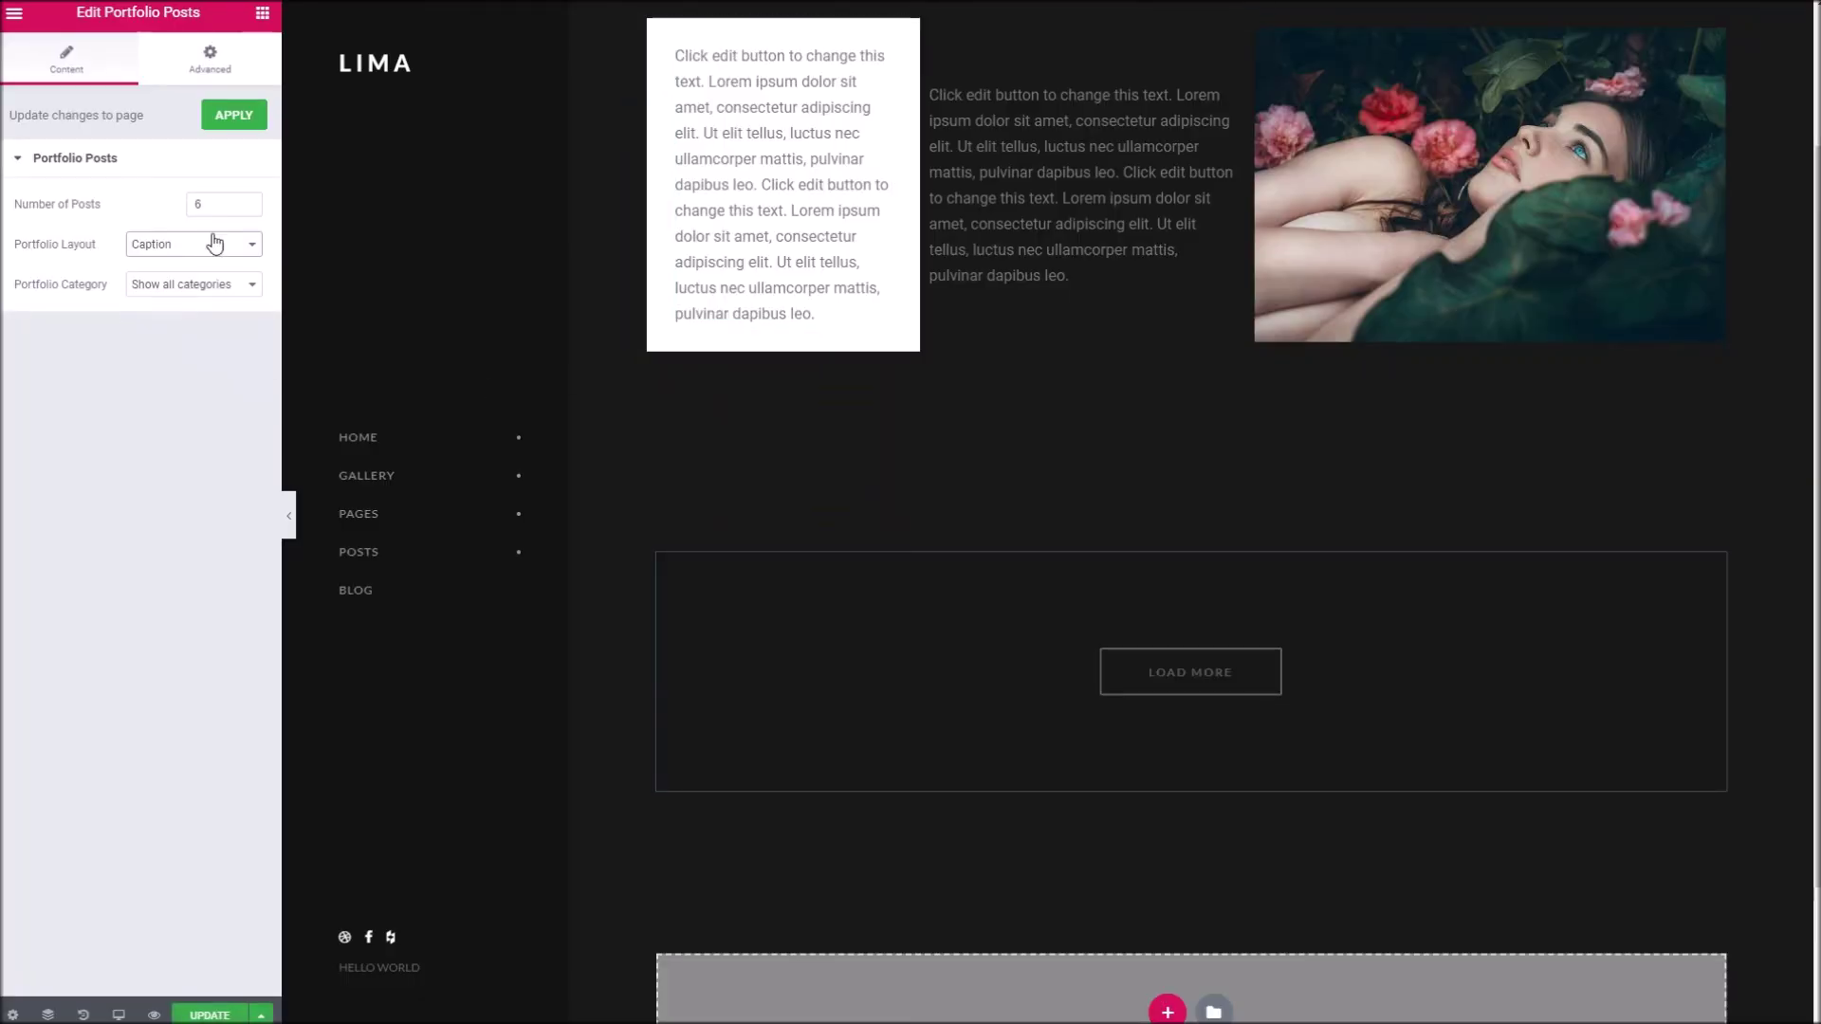
left_click(264, 115)
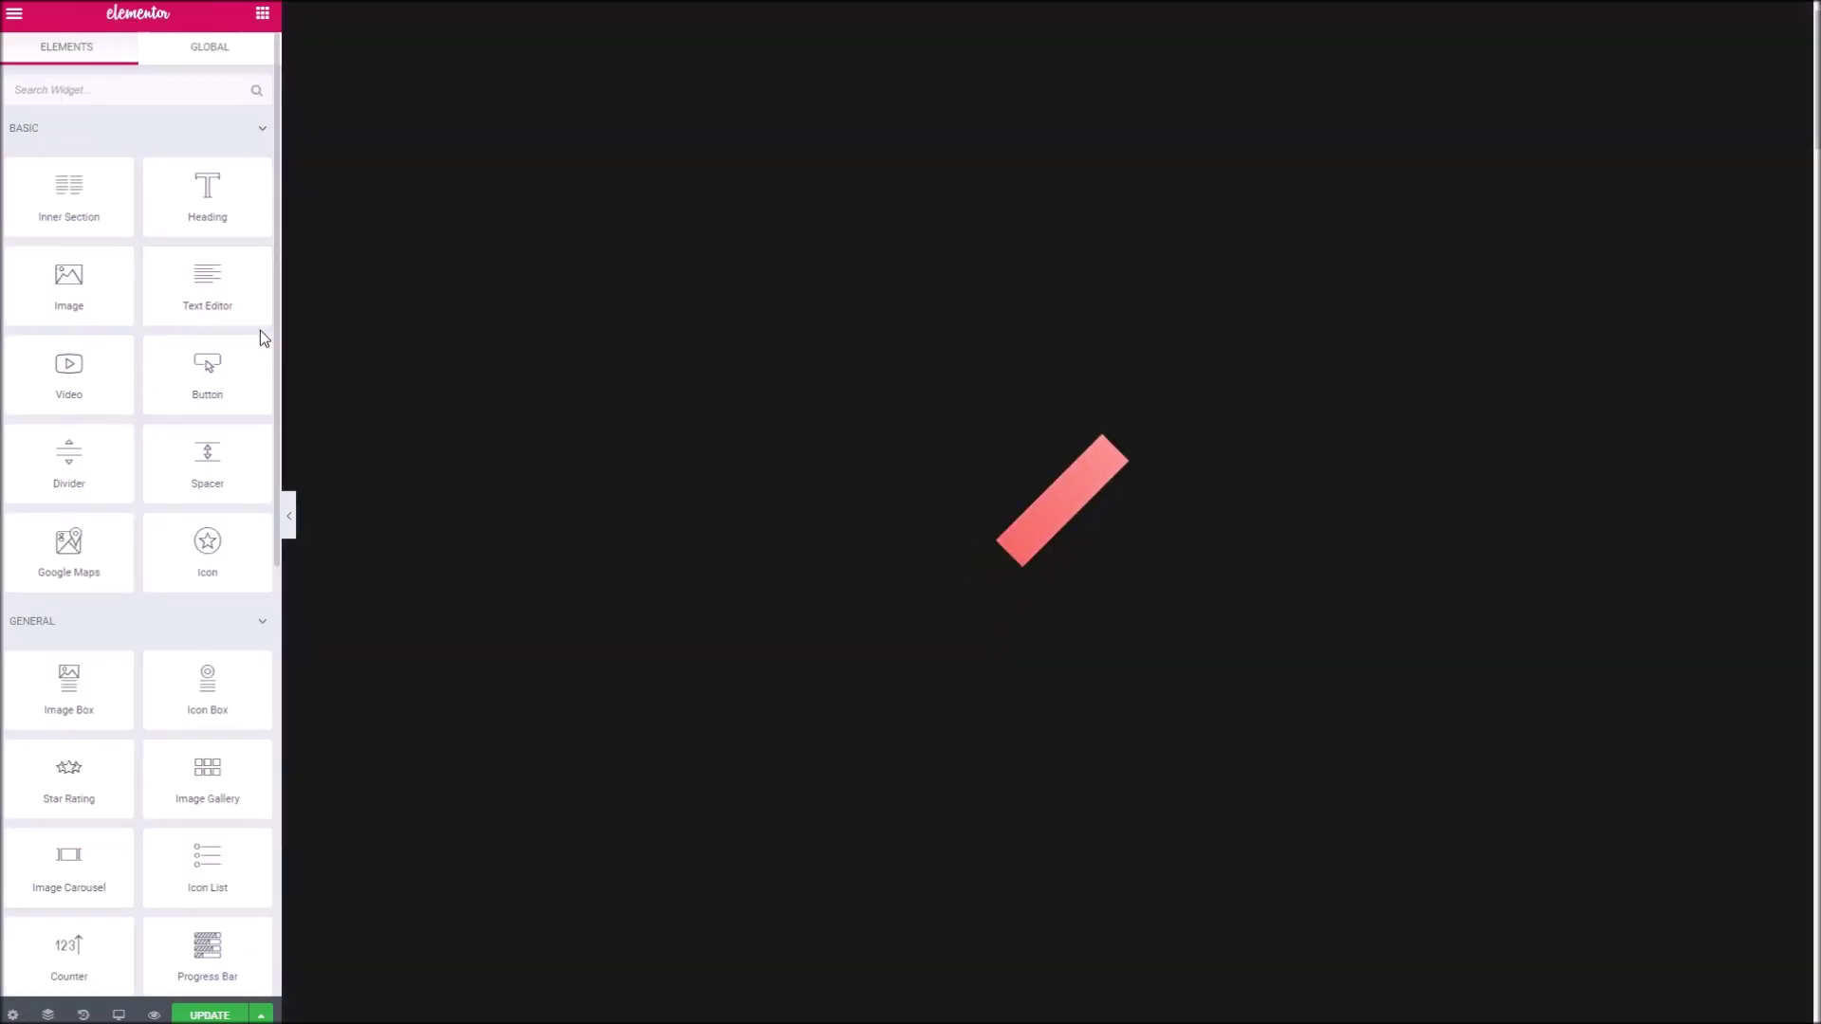
Look over the captioned portfolio items in the editor preview
scroll(1125, 45, "down", 6)
scroll(1067, 244, "down", 6)
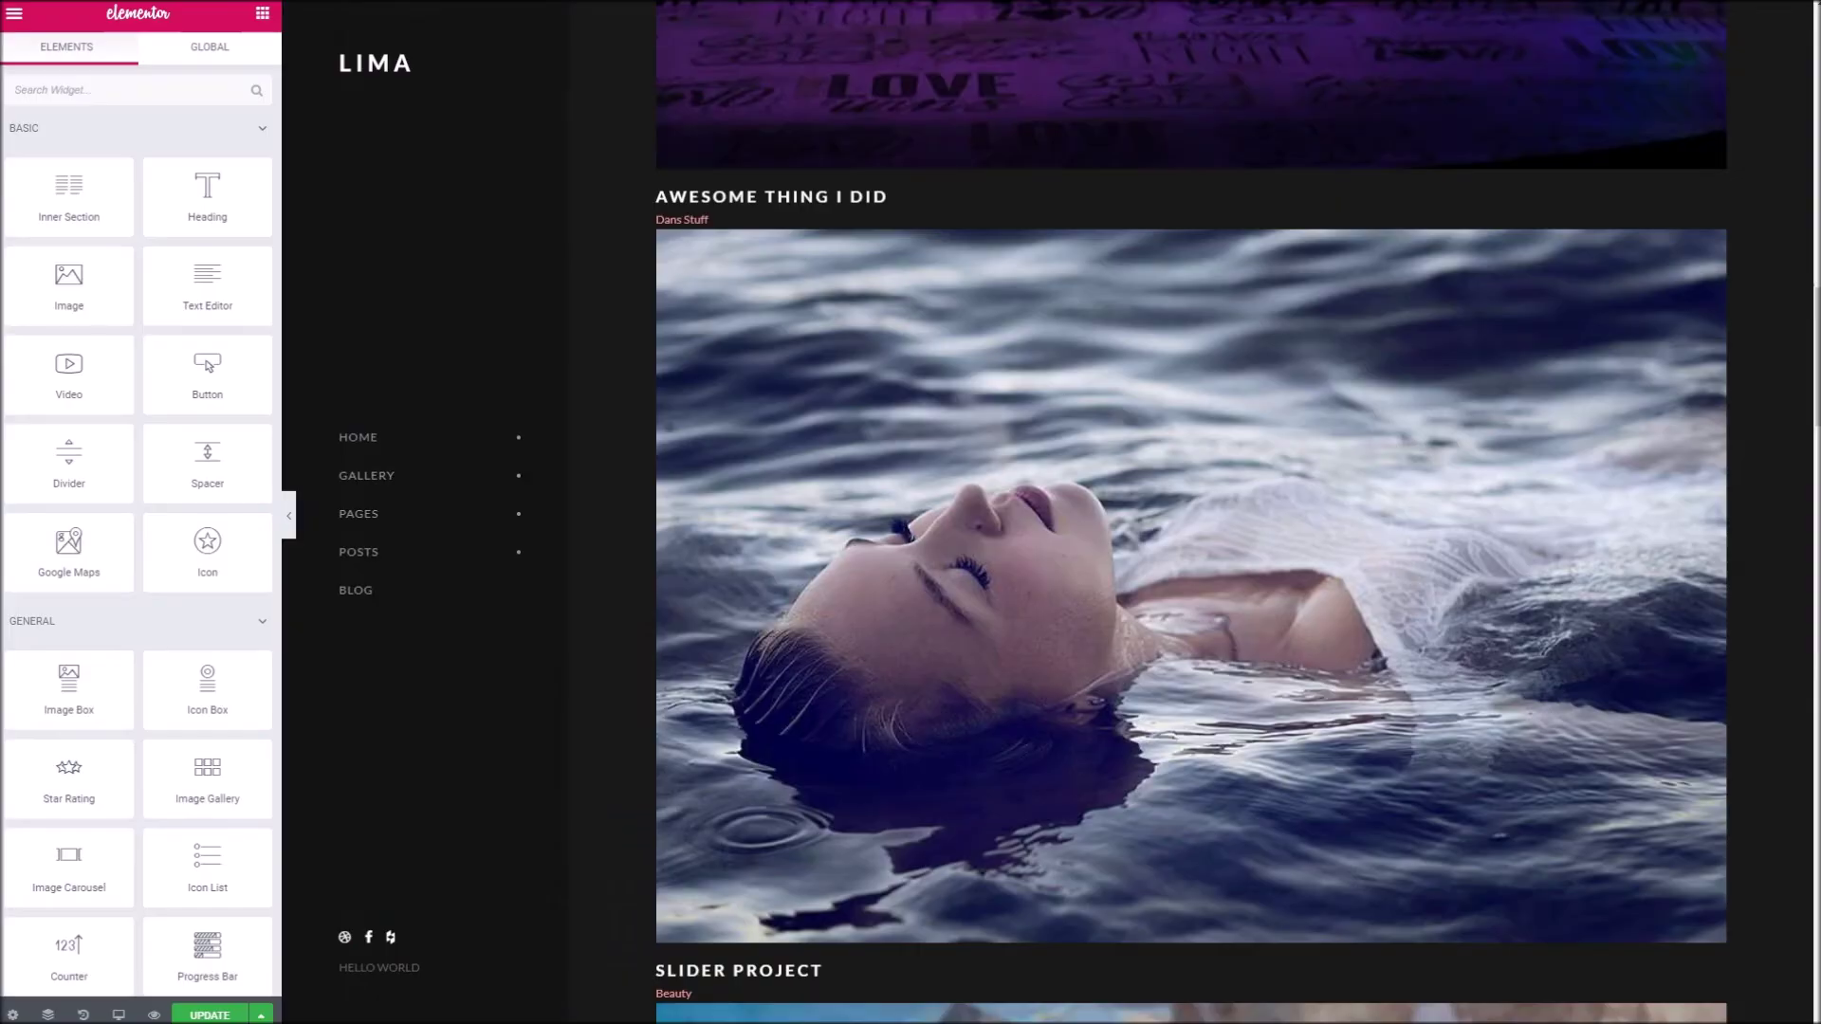
scroll(886, 435, "down", 8)
scroll(934, 482, "up", 7)
scroll(941, 490, "up", 8)
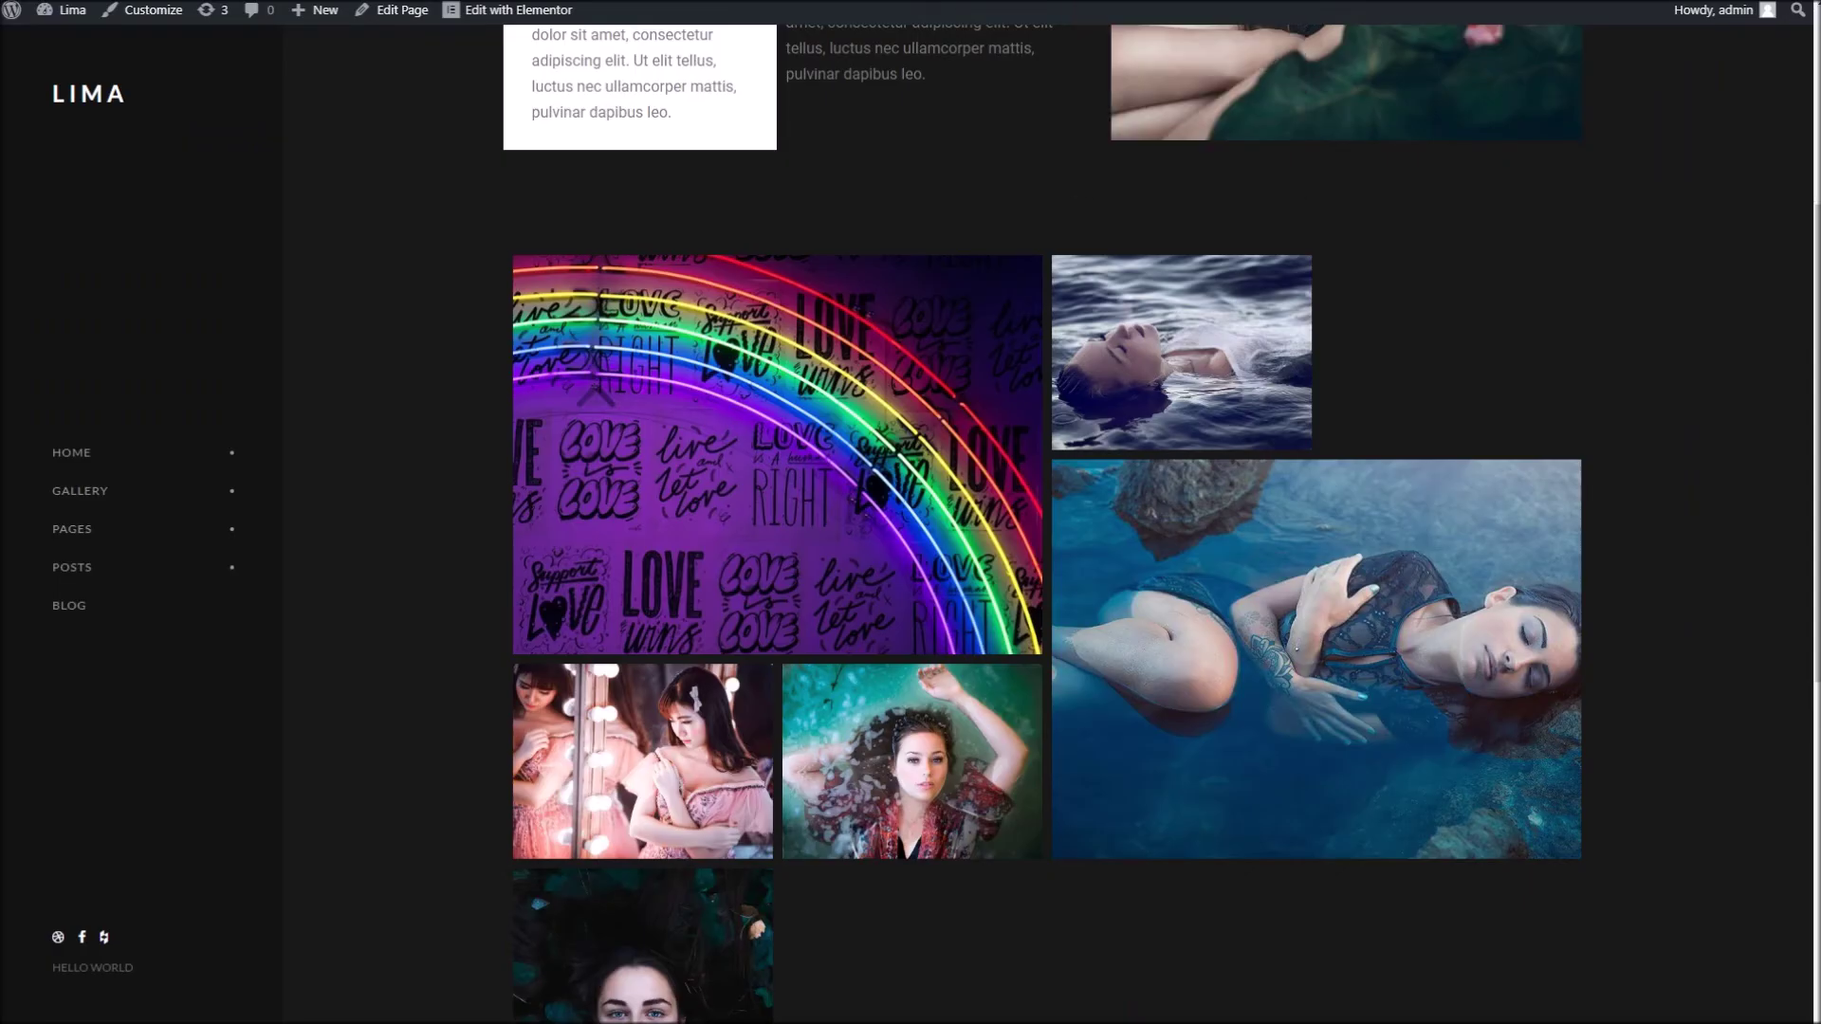
Reload the published page and examine how the portfolio posts are laid out with captions
key("F5")
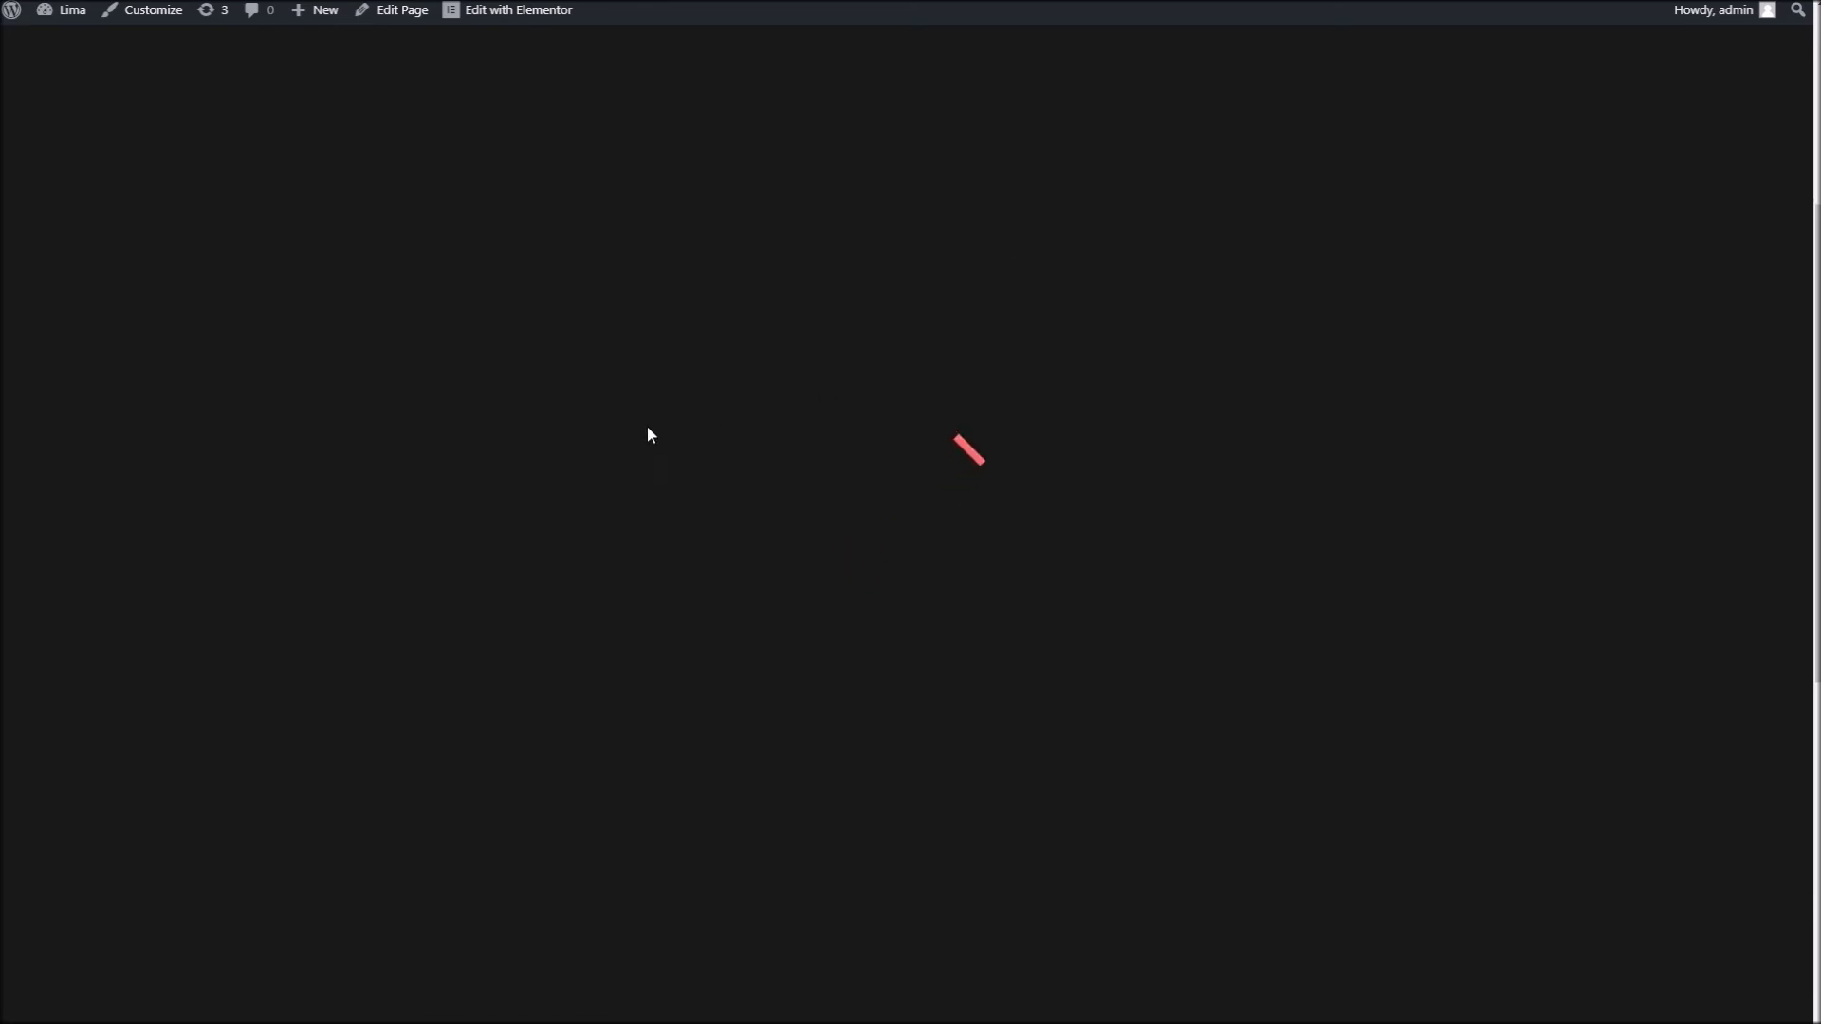
scroll(514, 470, "down", 2)
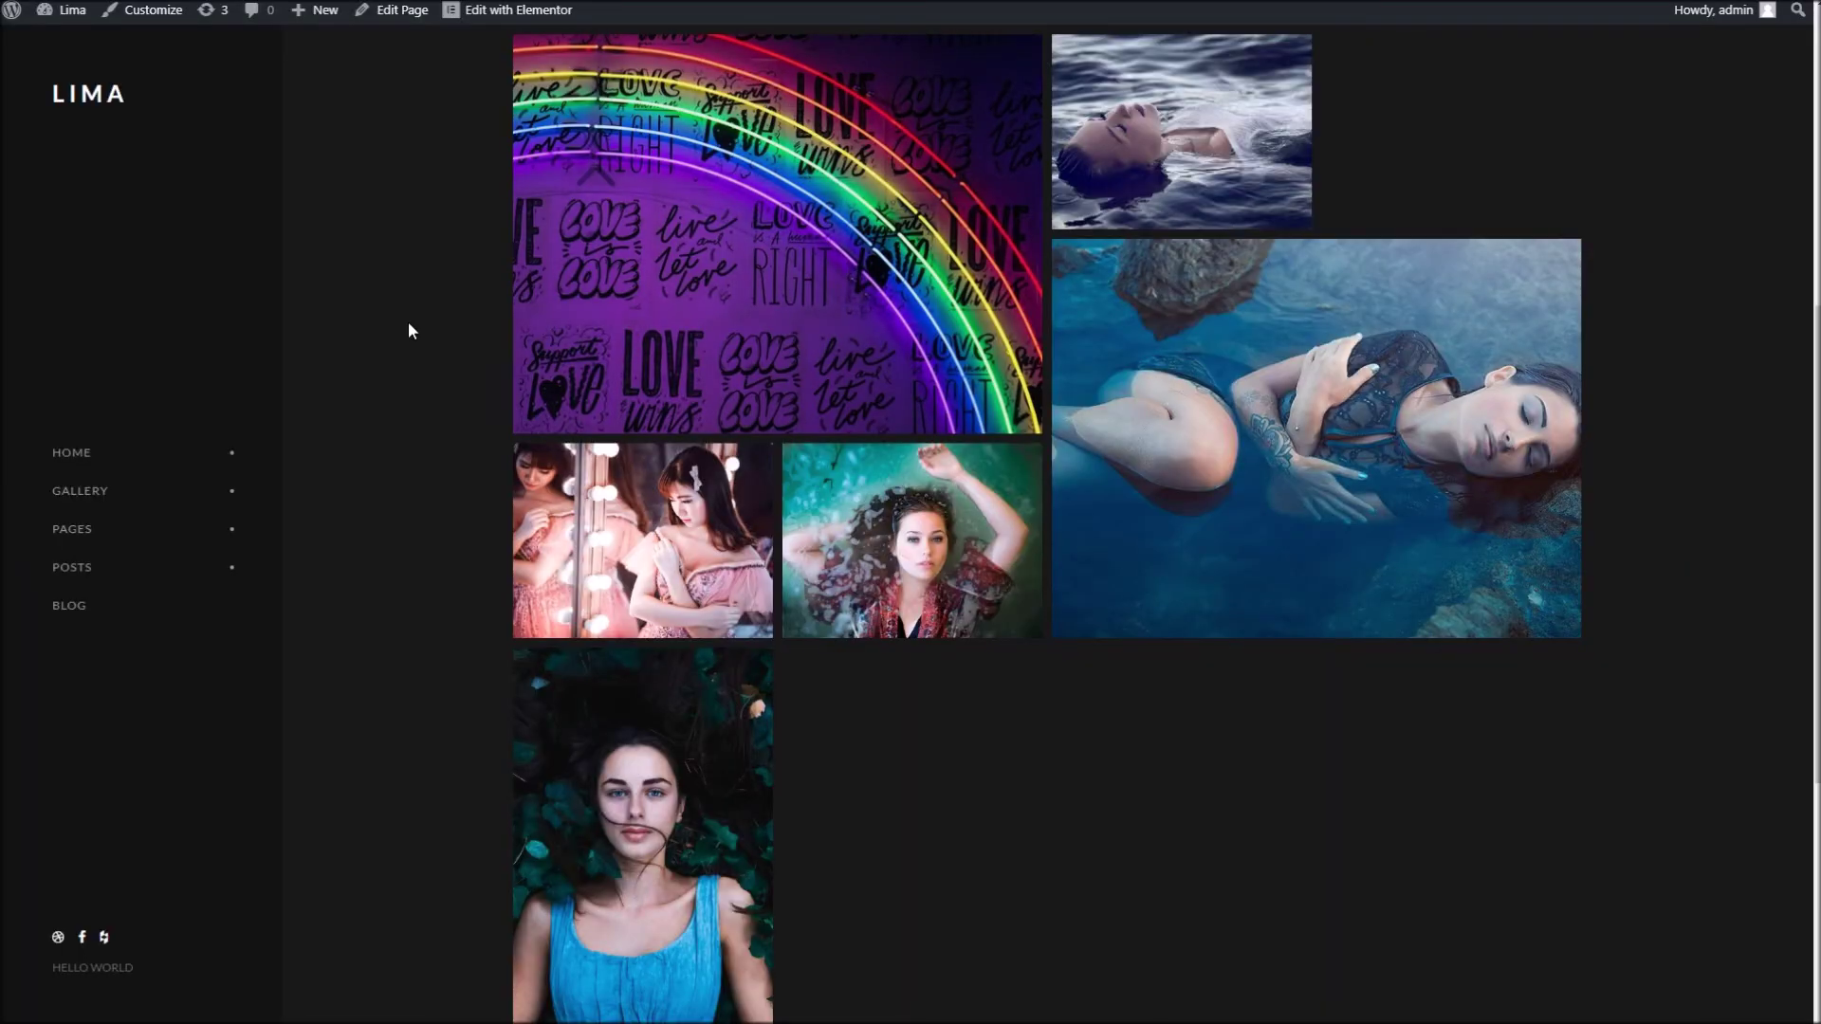
right_click(407, 330)
left_click(459, 377)
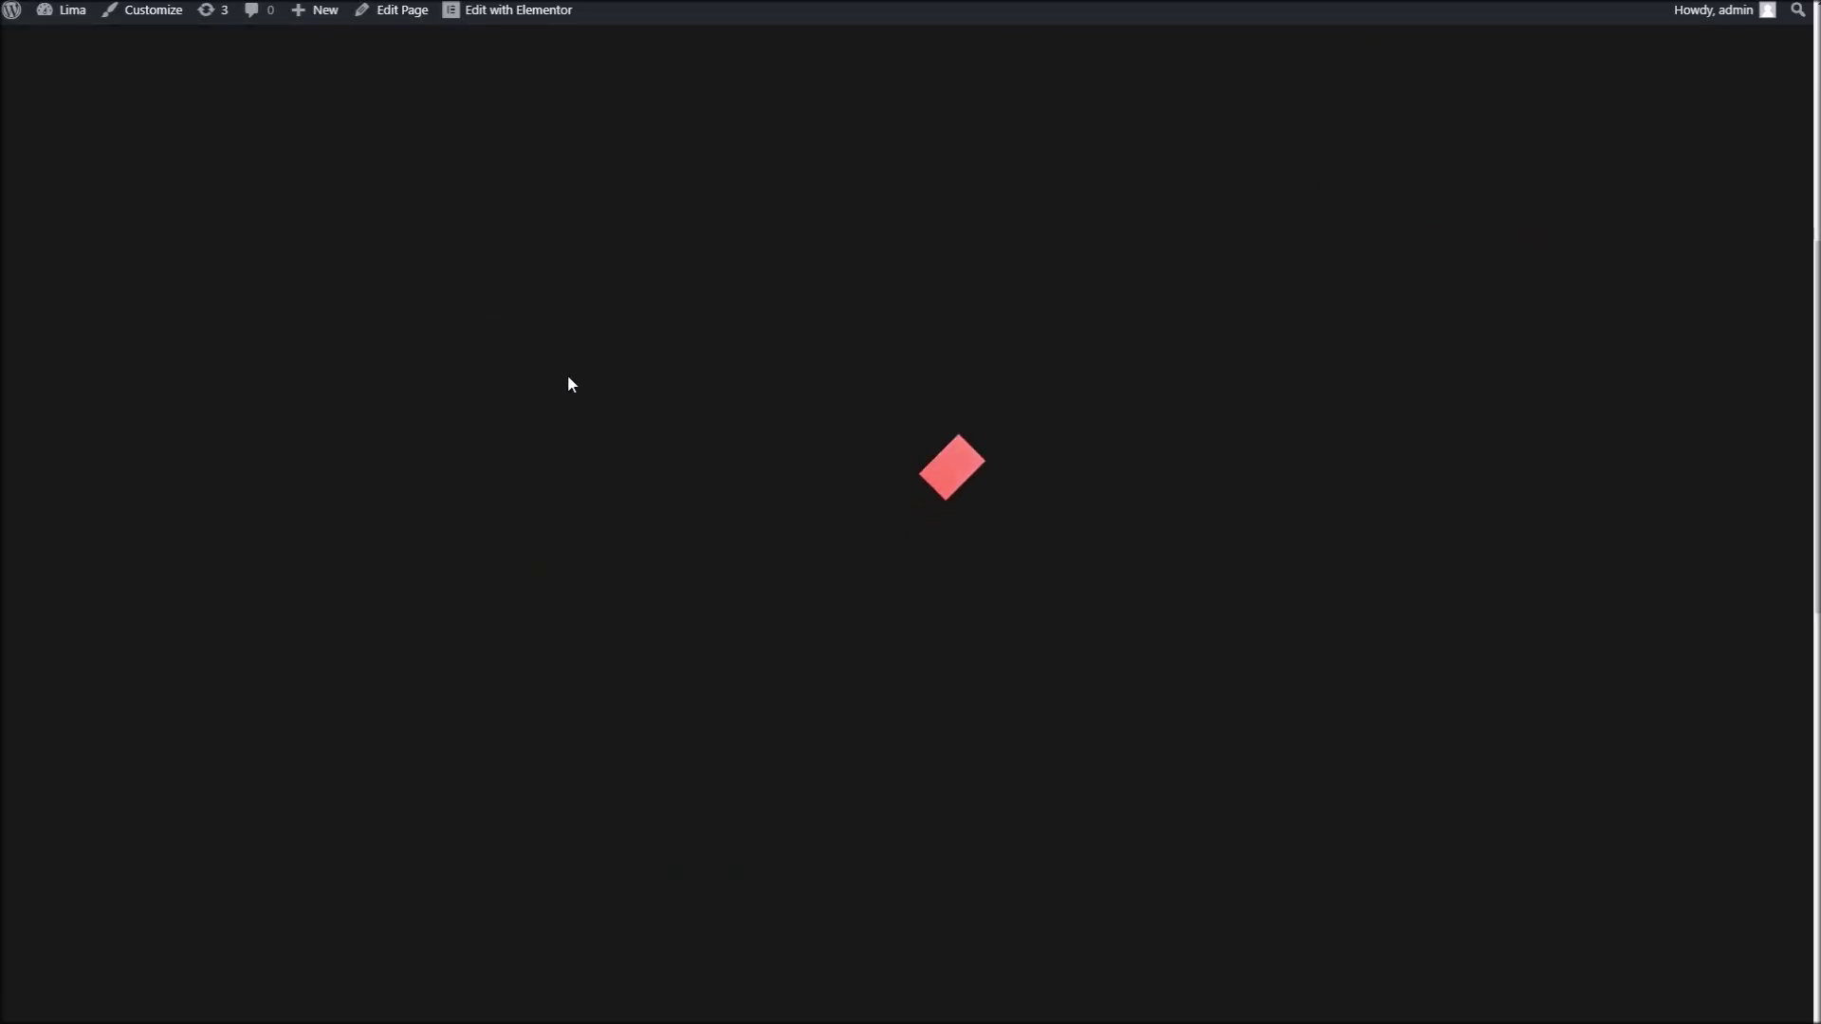
scroll(1264, 358, "down", 8)
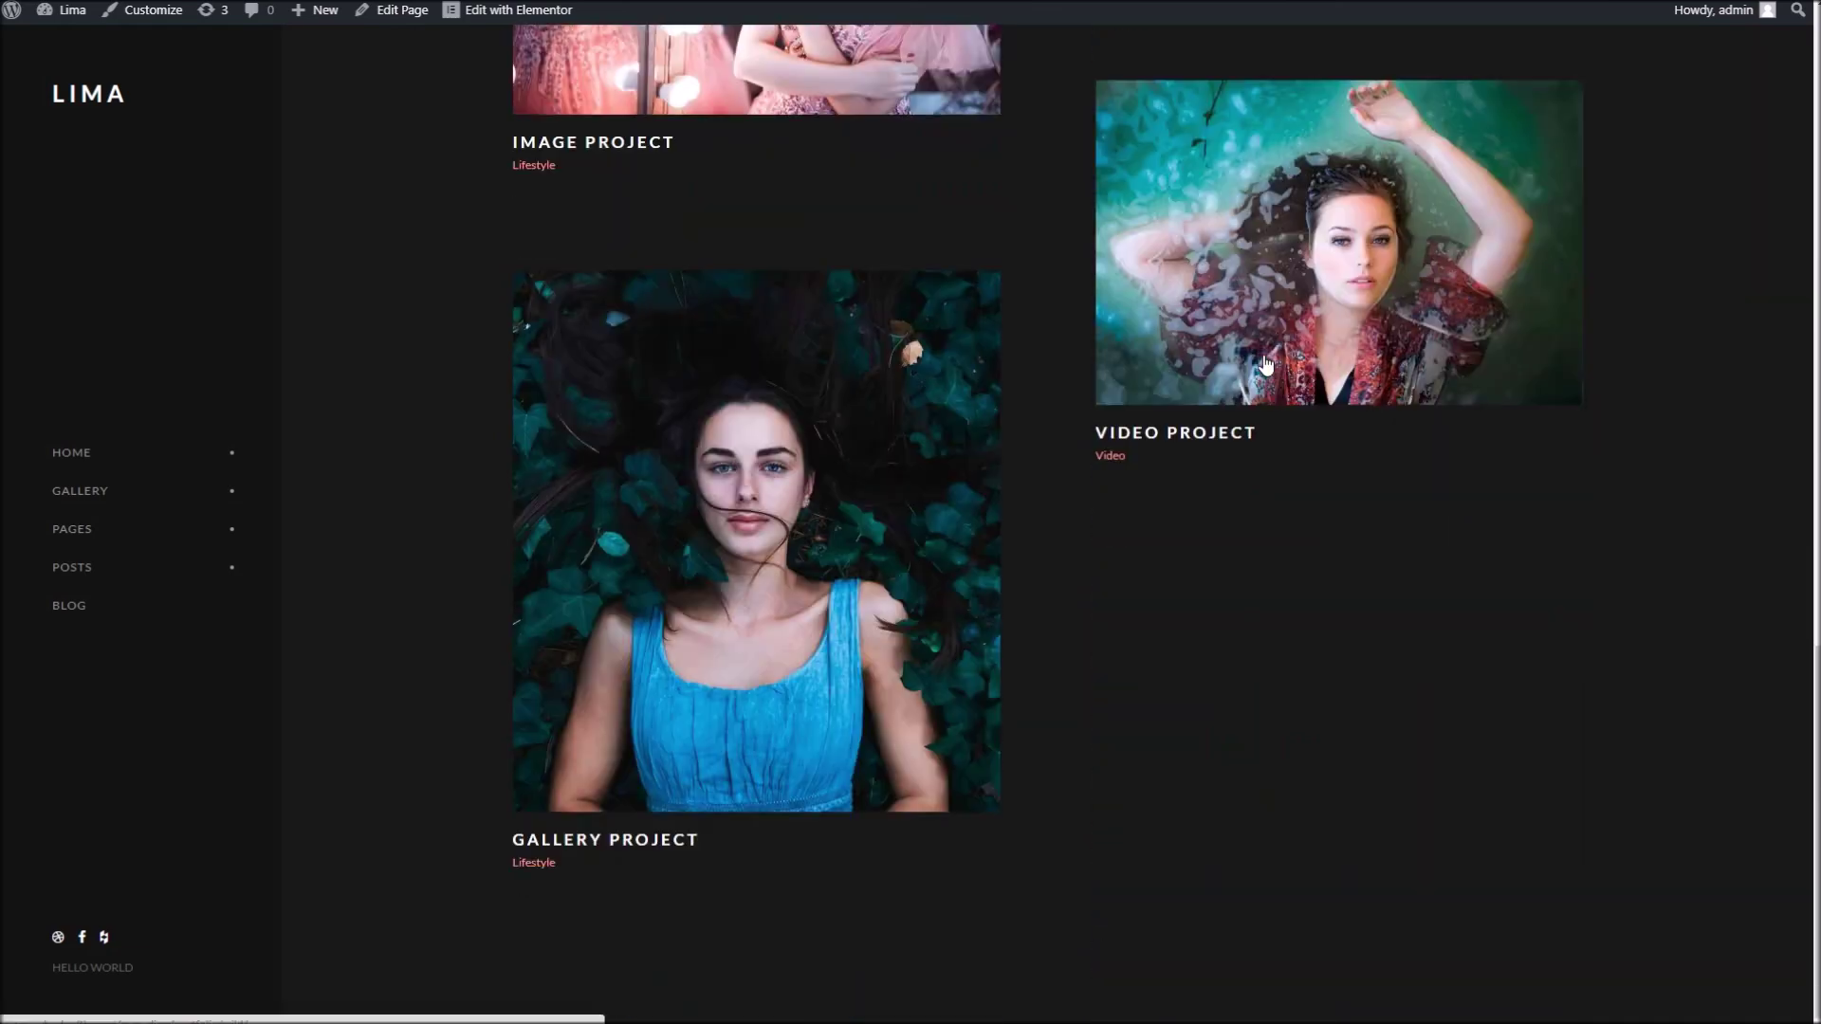
scroll(1264, 363, "up", 8)
scroll(1259, 370, "down", 5)
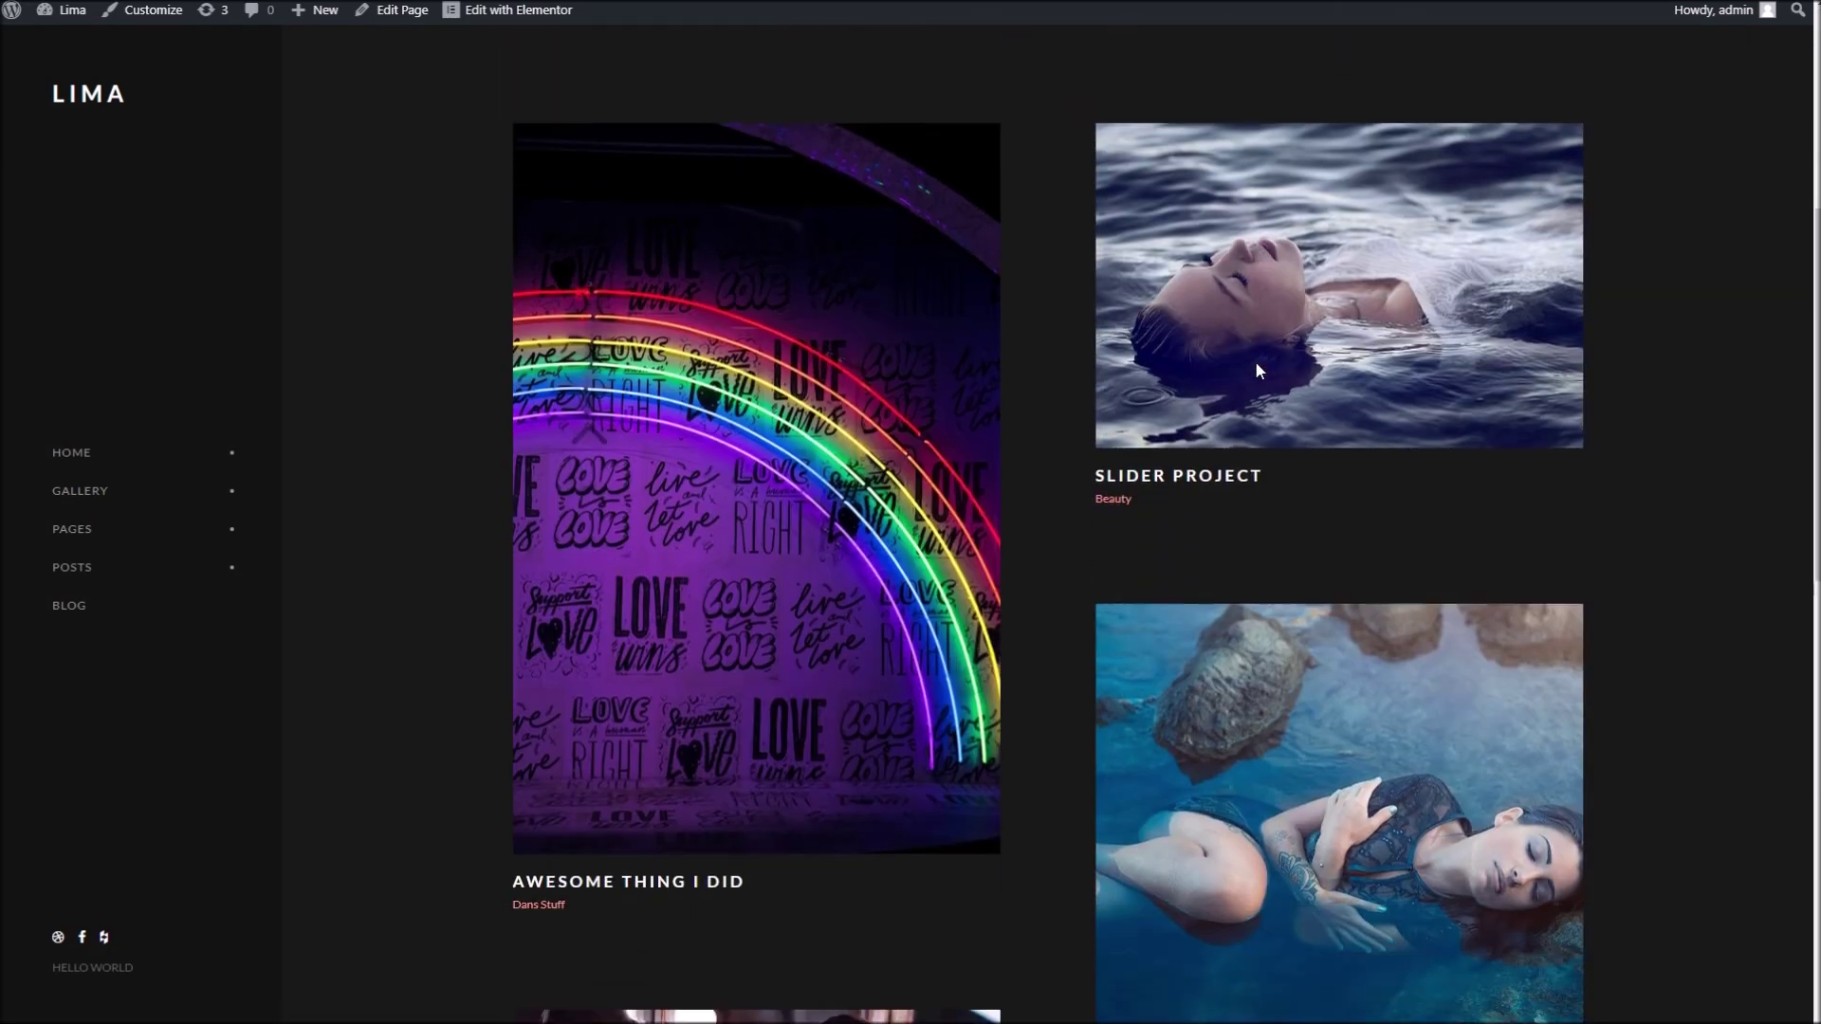